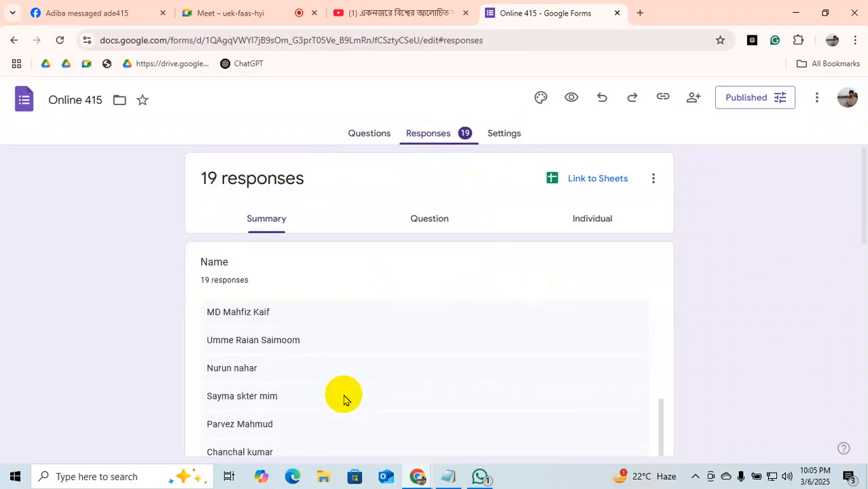
# Dismiss both raised-hands notifications in the Meet call, then switch to the Facebook group tab.
pyautogui.scroll(1, 394, 357)
pyautogui.scroll(5, 408, 387)
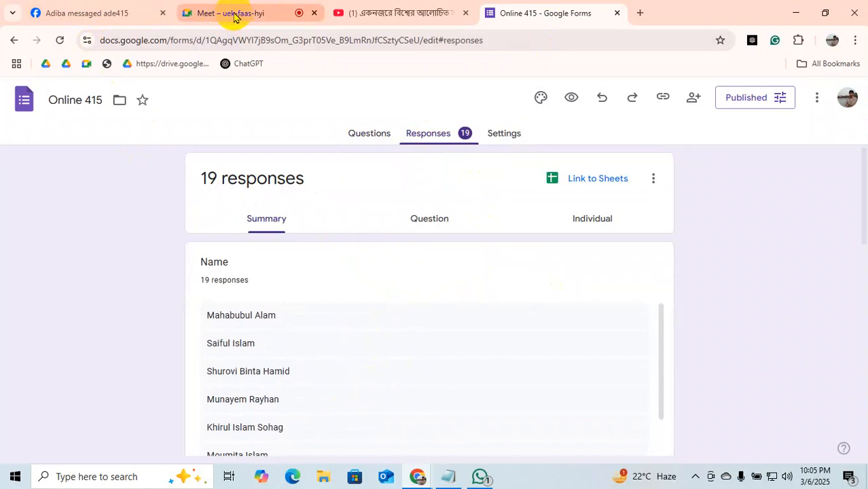
pyautogui.click(233, 15)
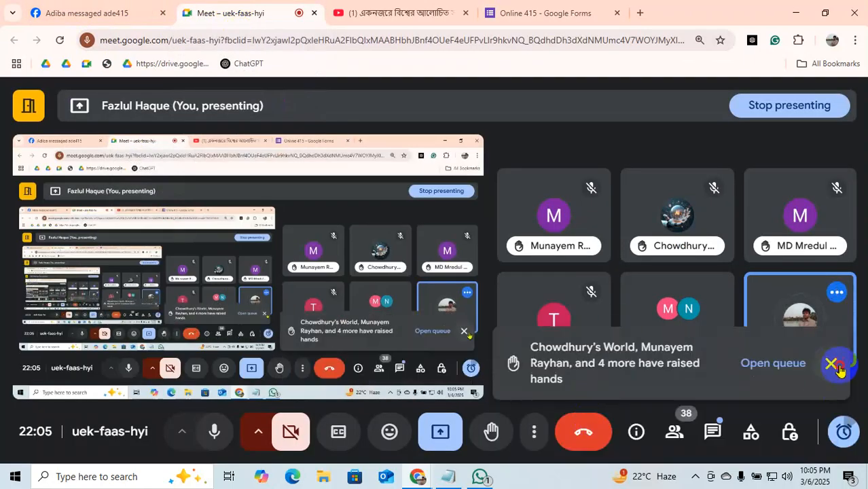
pyautogui.click(839, 370)
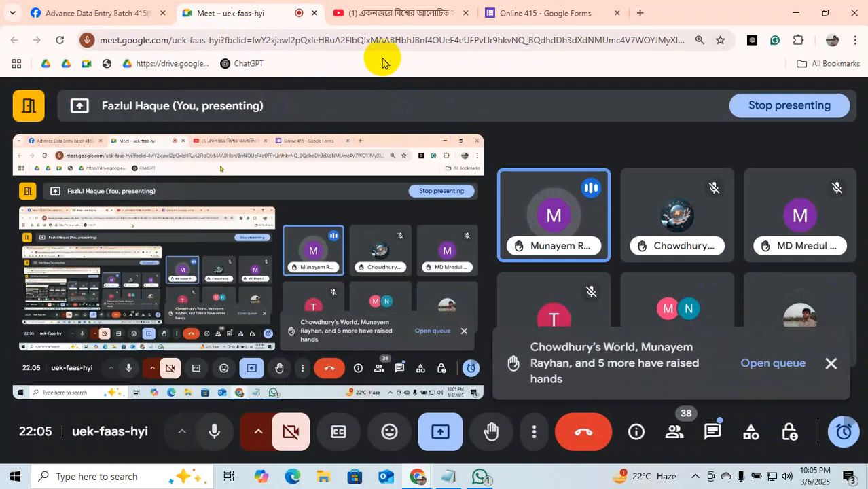
pyautogui.click(830, 365)
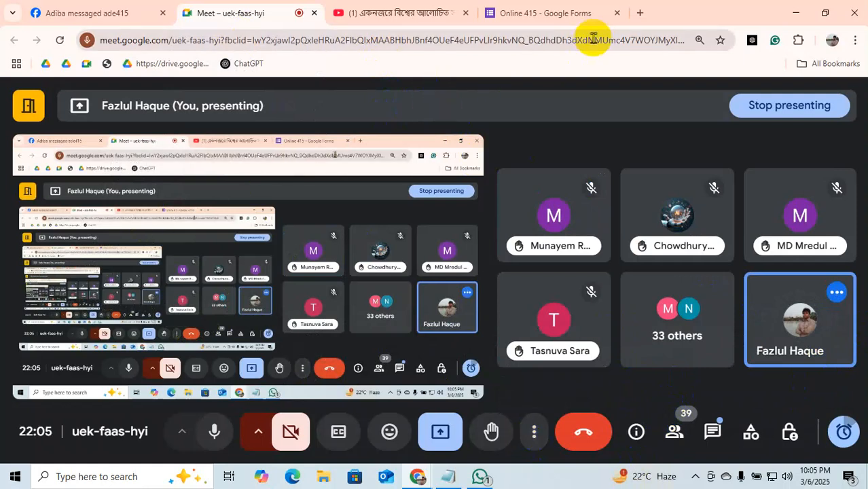
pyautogui.click(105, 12)
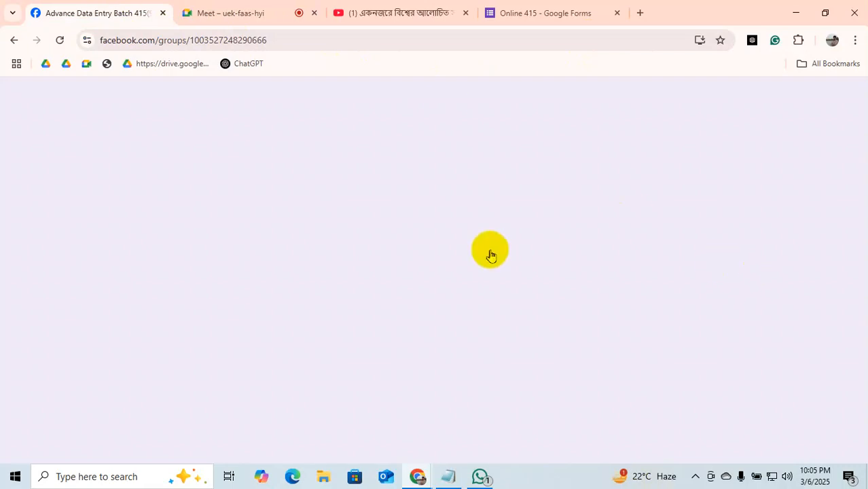
# Scroll down the Advance Data Entry Batch 415 feed to the class-schedule image post.
pyautogui.scroll(-10, 469, 258)
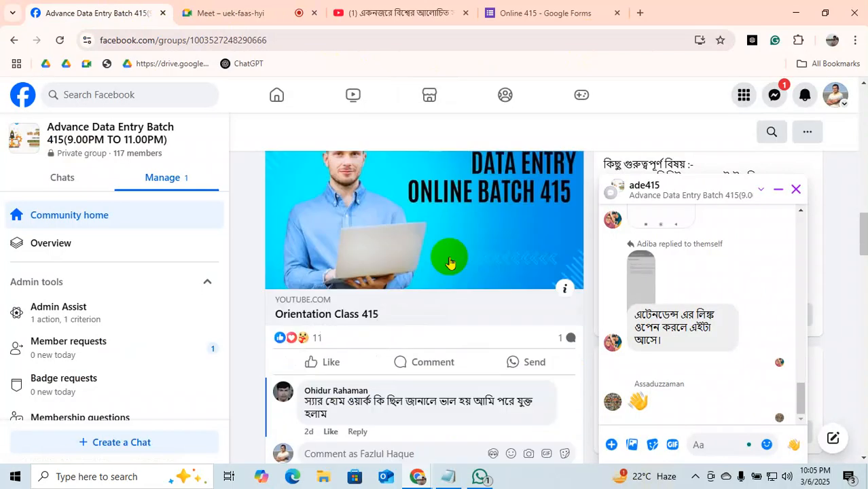
pyautogui.scroll(-15, 452, 261)
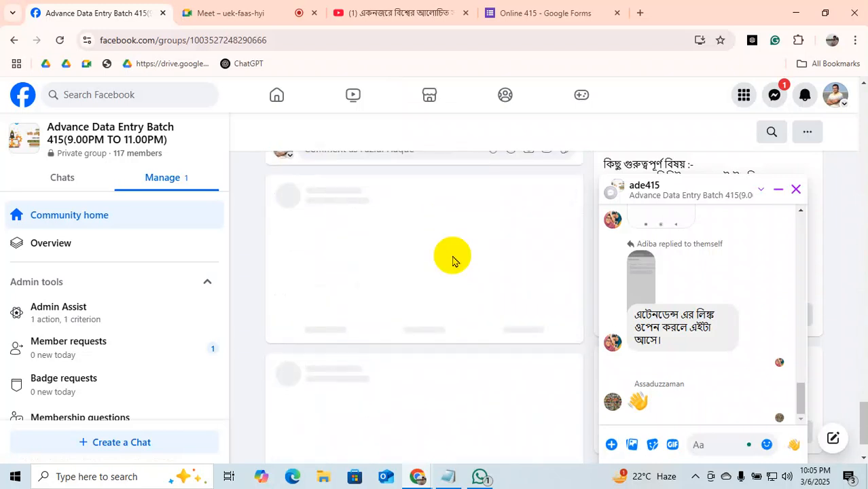
pyautogui.scroll(-10, 453, 260)
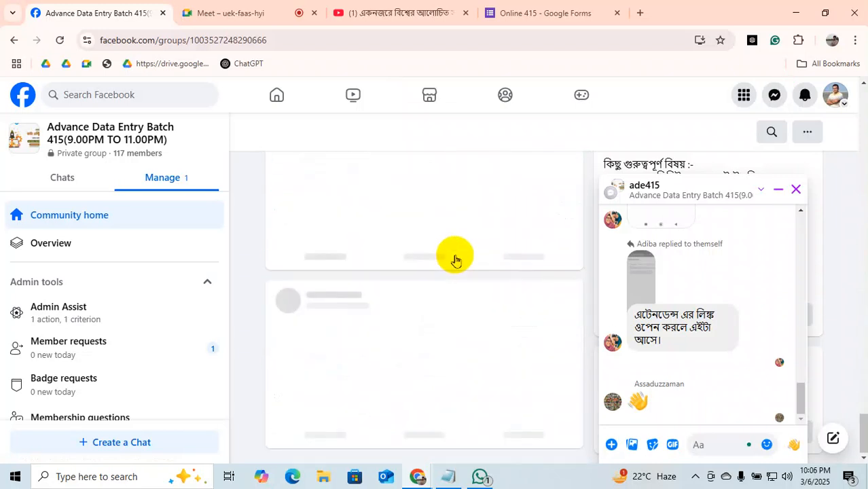
pyautogui.scroll(-10, 456, 254)
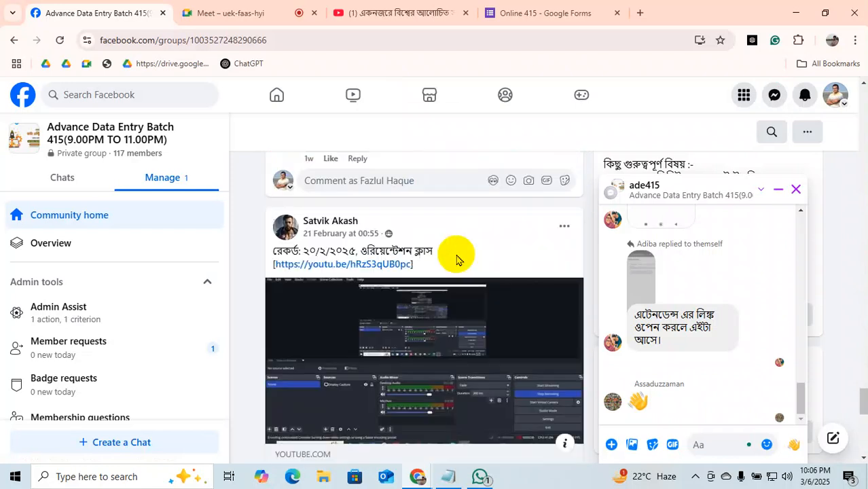
pyautogui.scroll(-5, 455, 254)
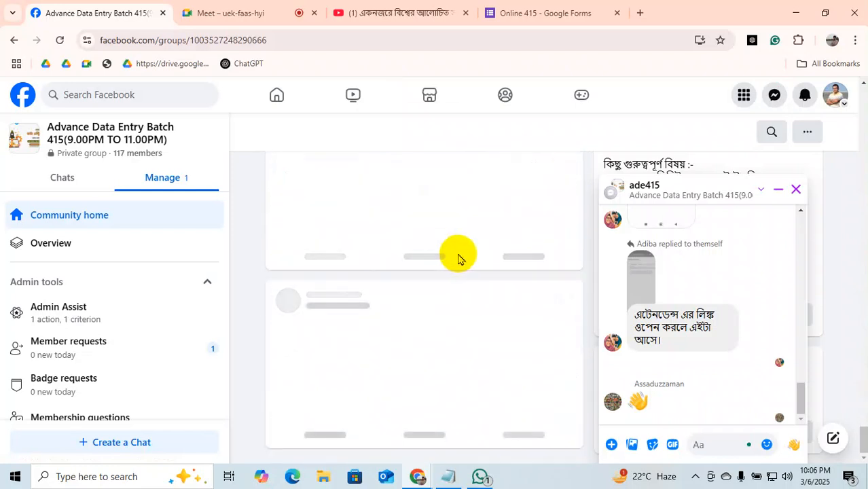
pyautogui.scroll(-10, 458, 259)
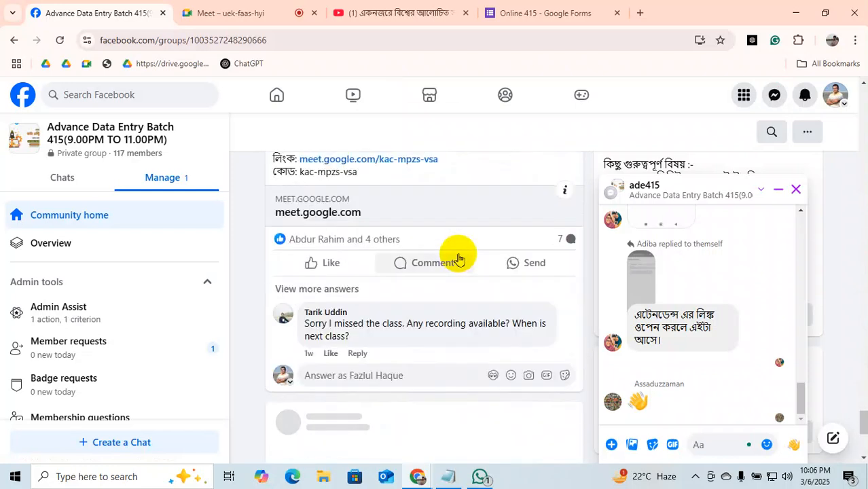
pyautogui.scroll(-1, 458, 258)
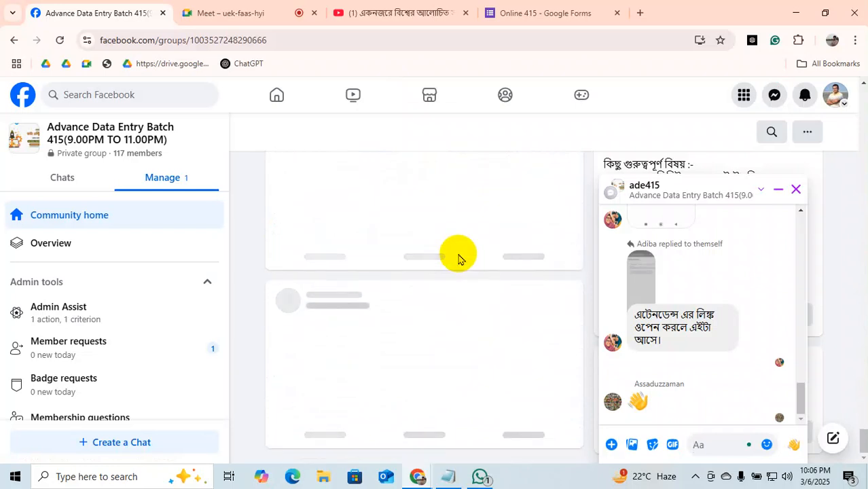
pyautogui.scroll(-5, 461, 260)
pyautogui.scroll(-5, 459, 257)
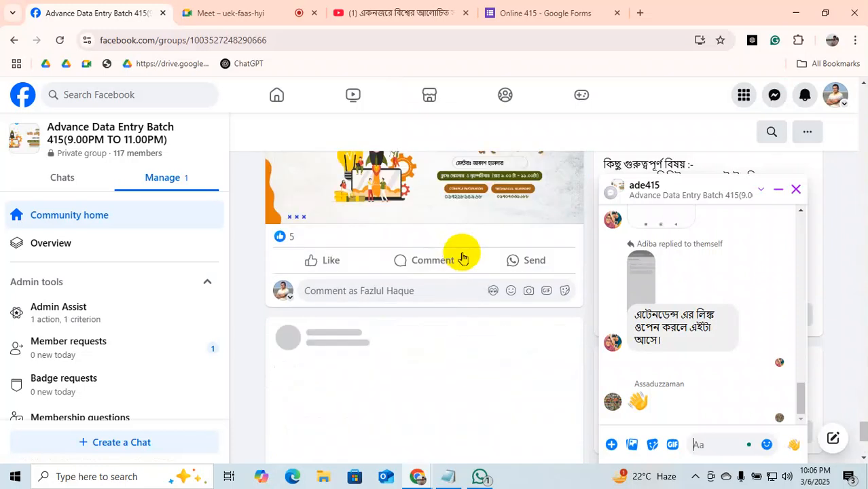
pyautogui.scroll(-6, 462, 255)
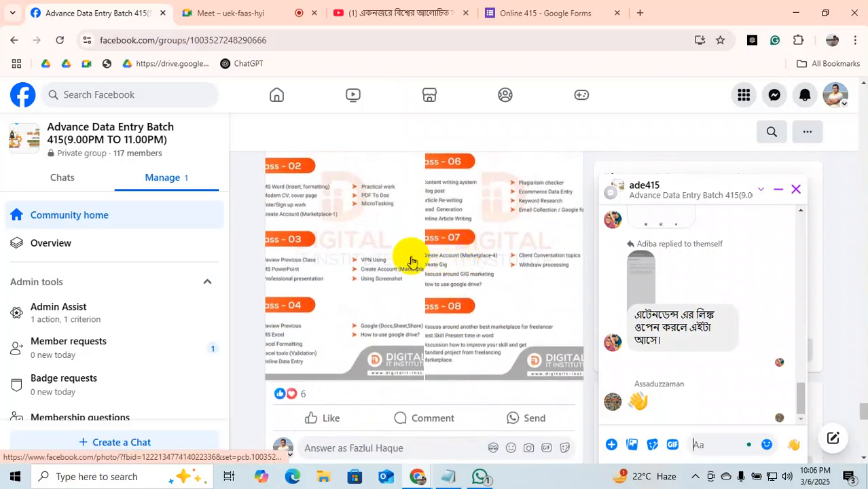
pyautogui.click(362, 258)
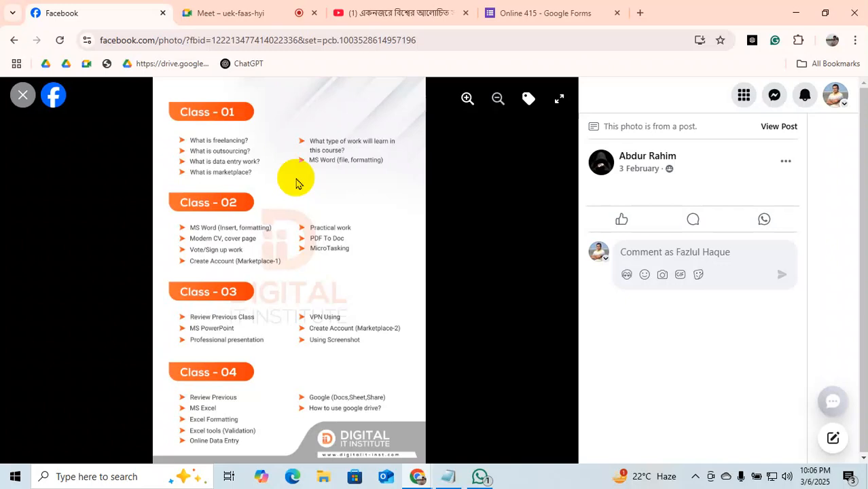
pyautogui.click(23, 97)
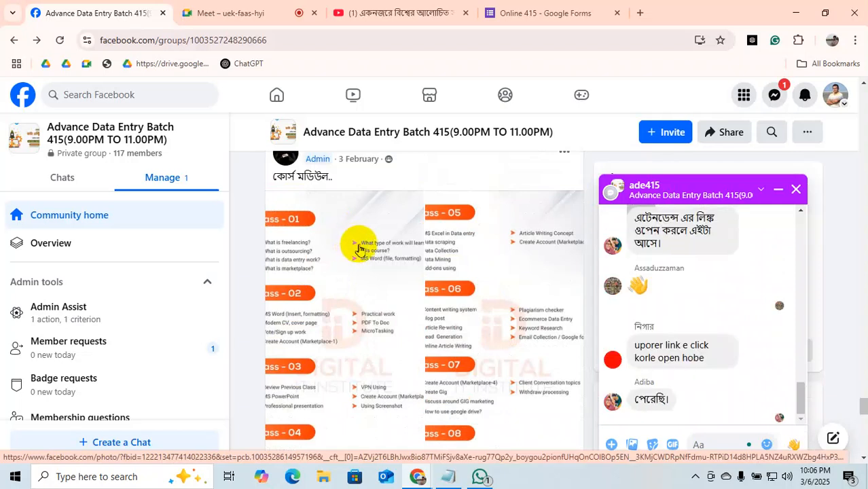
pyautogui.scroll(10, 359, 249)
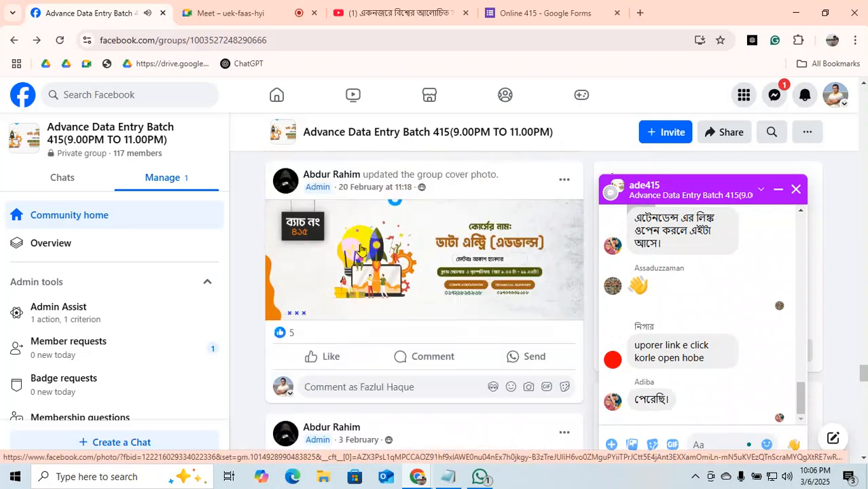
# Scroll the group feed until the Orientation Class 415 YouTube video post shows.
pyautogui.scroll(10, 360, 249)
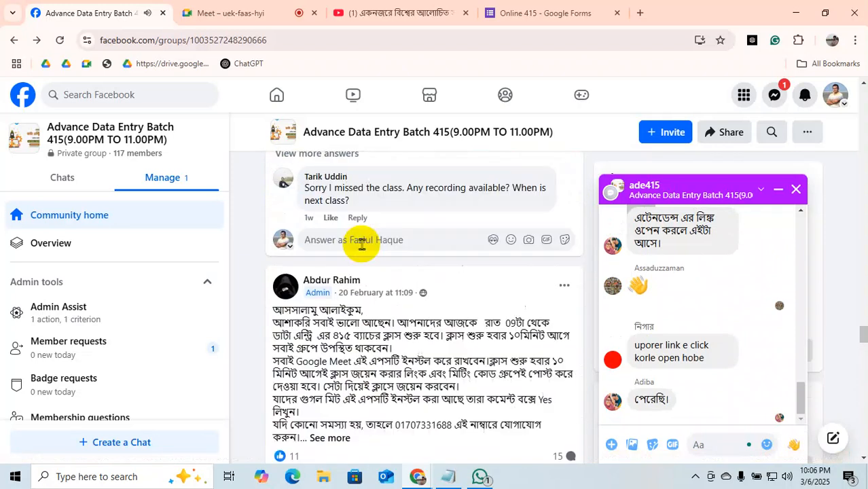
pyautogui.scroll(5, 362, 249)
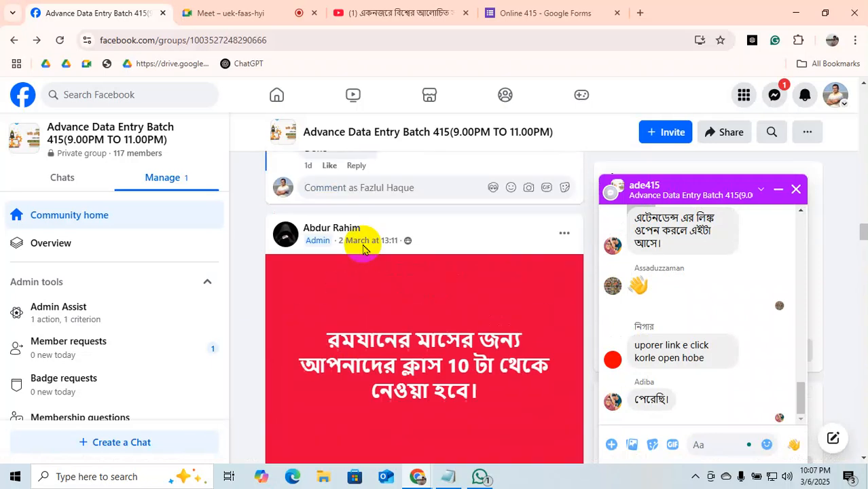
pyautogui.scroll(-4, 362, 249)
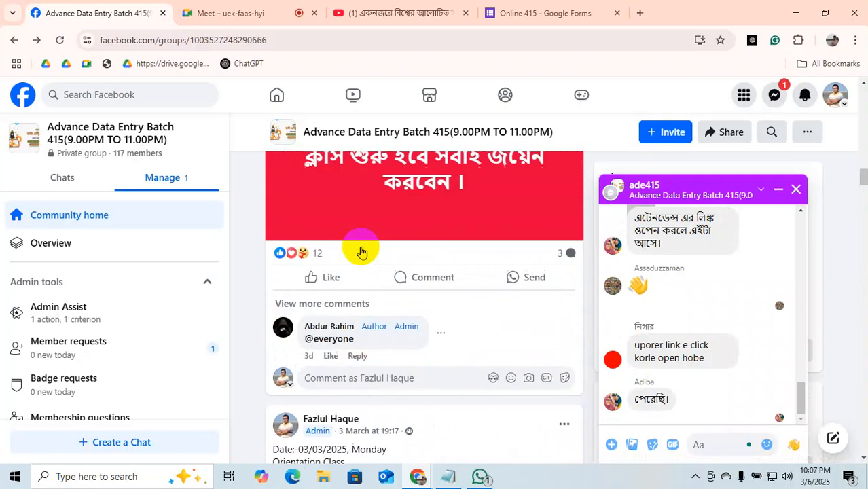
pyautogui.scroll(5, 362, 249)
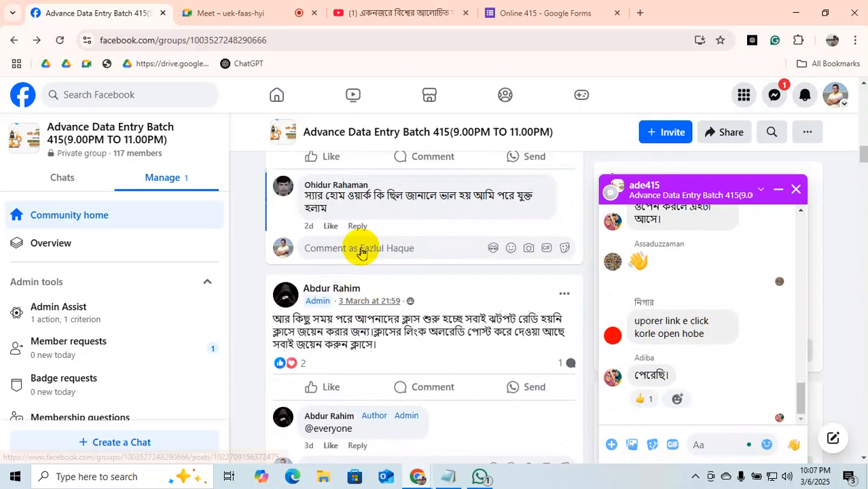
pyautogui.scroll(-2, 362, 254)
pyautogui.scroll(2, 362, 254)
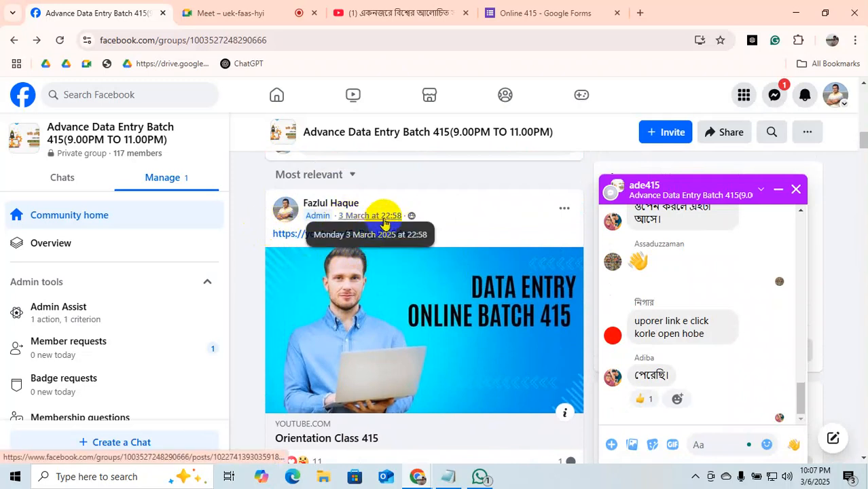
pyautogui.scroll(-2, 484, 236)
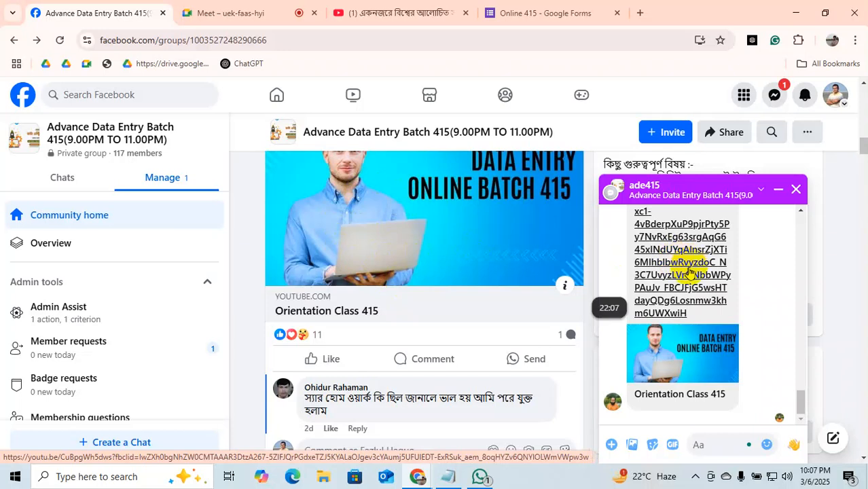
# Scroll through the group feed and close the group chat window.
pyautogui.scroll(-10, 392, 367)
pyautogui.scroll(-10, 391, 369)
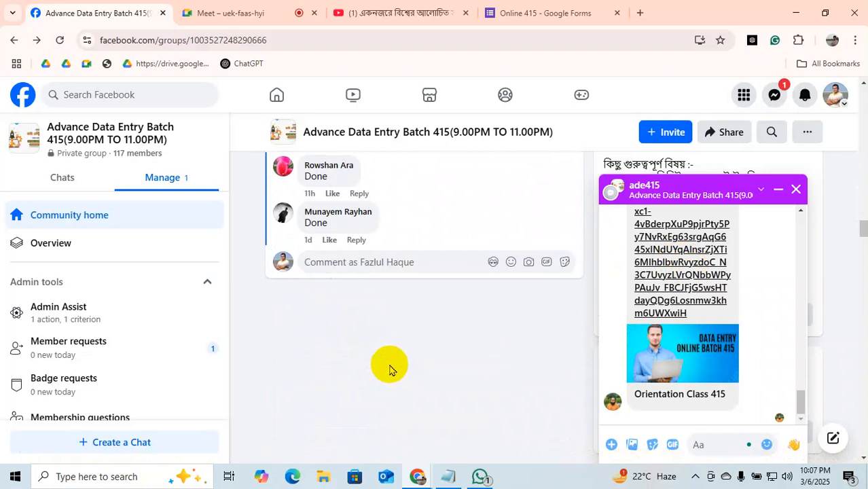
pyautogui.scroll(-15, 390, 367)
pyautogui.scroll(-15, 390, 367)
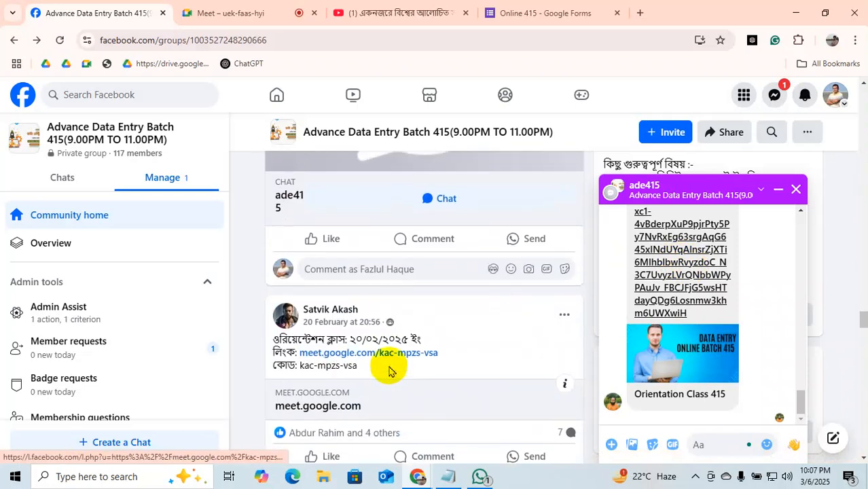
pyautogui.scroll(4, 389, 365)
pyautogui.scroll(-2, 441, 364)
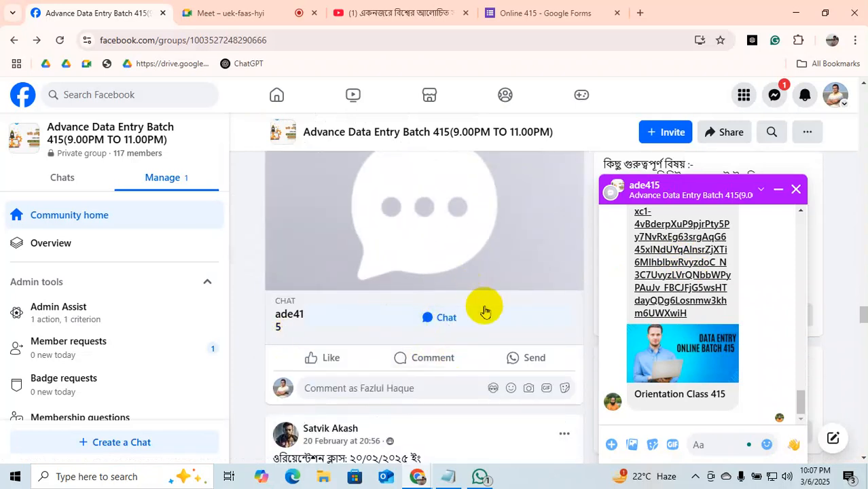
pyautogui.scroll(-10, 423, 263)
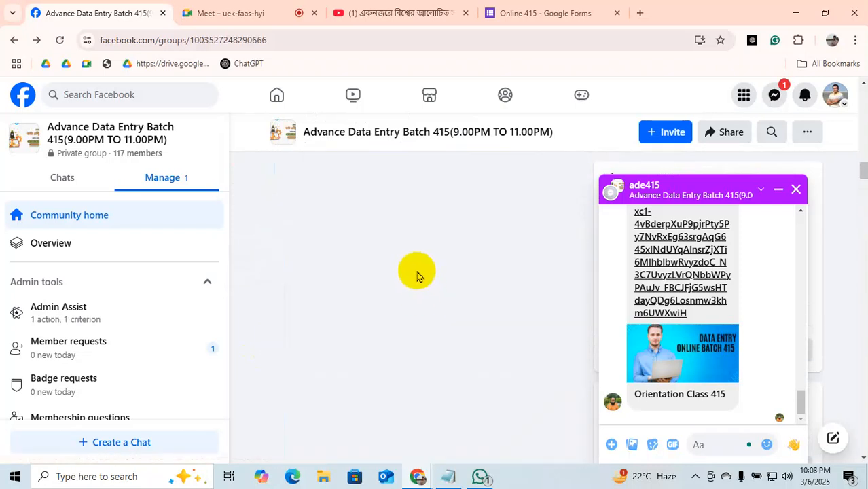
pyautogui.click(797, 192)
# Scroll back to the top and switch to the Online 415 form, now at 26 responses.
pyautogui.scroll(10, 411, 299)
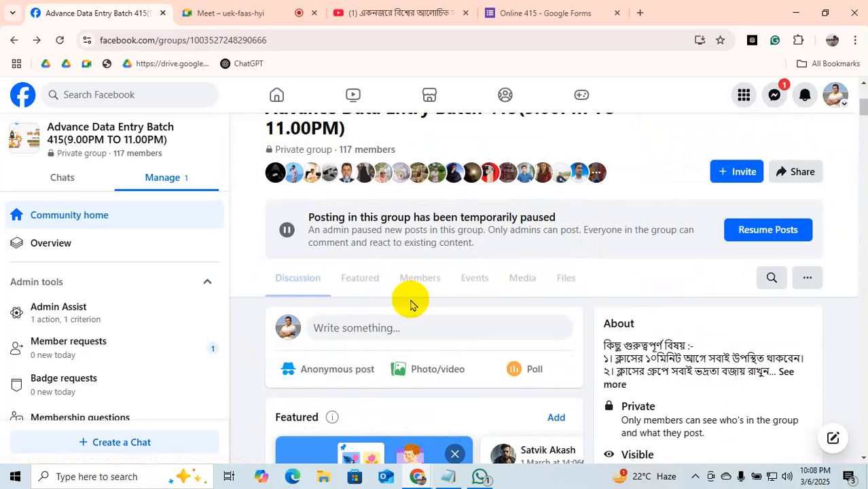
pyautogui.scroll(4, 412, 306)
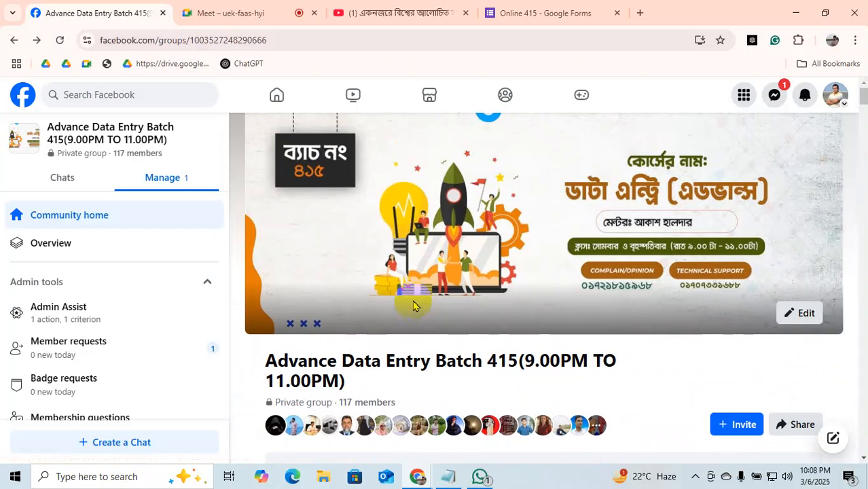
pyautogui.click(554, 10)
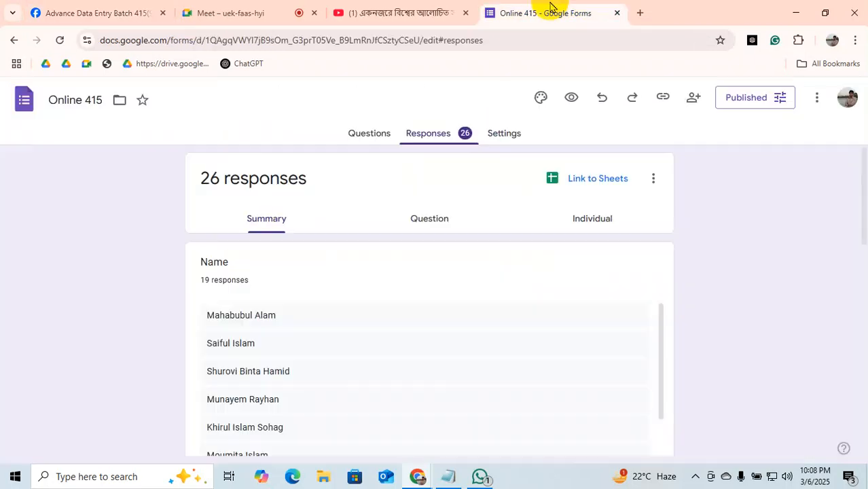
# Paste the Google Forms link into the Meet chat, send it to everyone, then view the Online 415 responses.
pyautogui.click(129, 13)
pyautogui.click(208, 15)
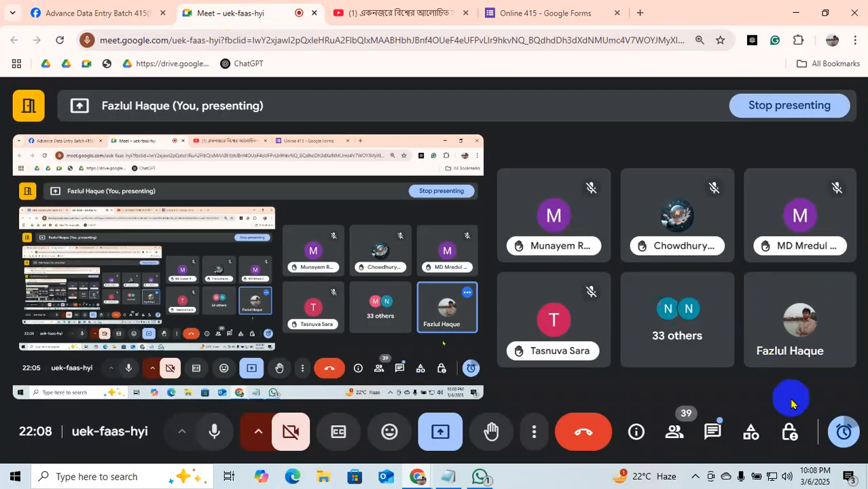
pyautogui.click(713, 432)
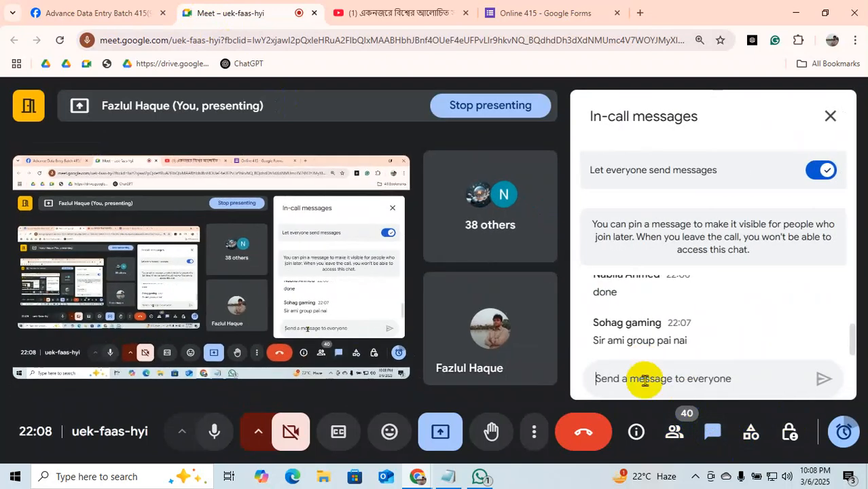
pyautogui.rightClick(644, 379)
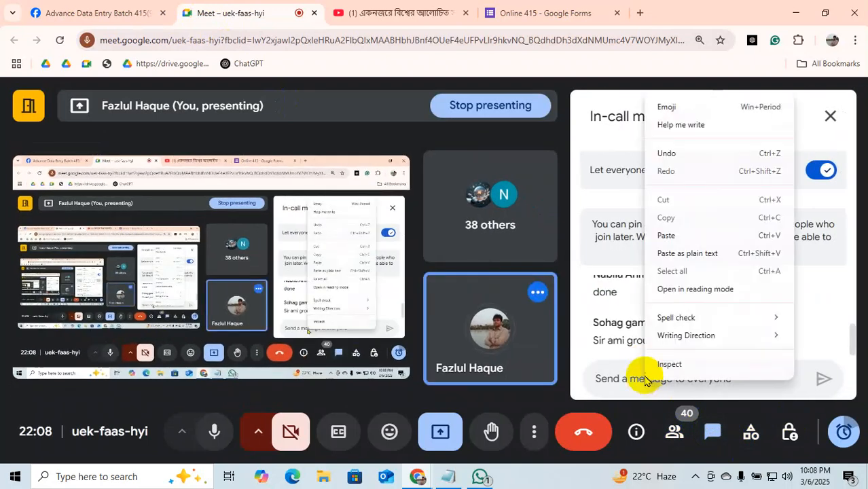
pyautogui.click(670, 235)
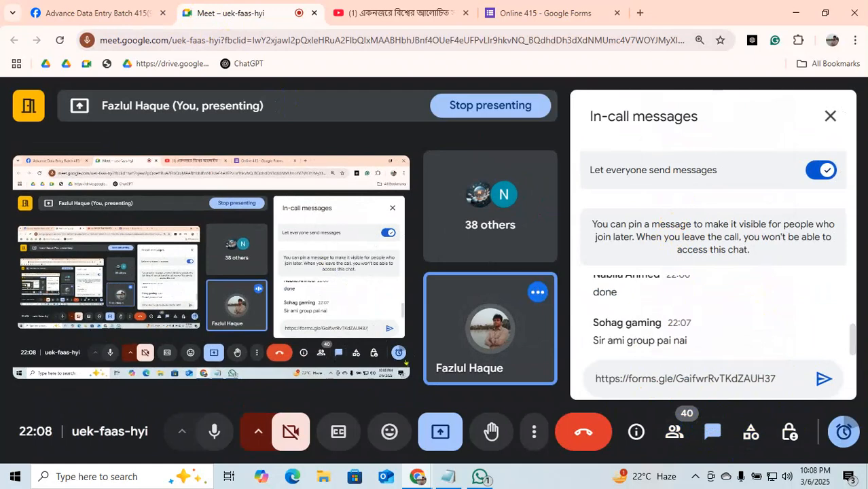
pyautogui.click(823, 381)
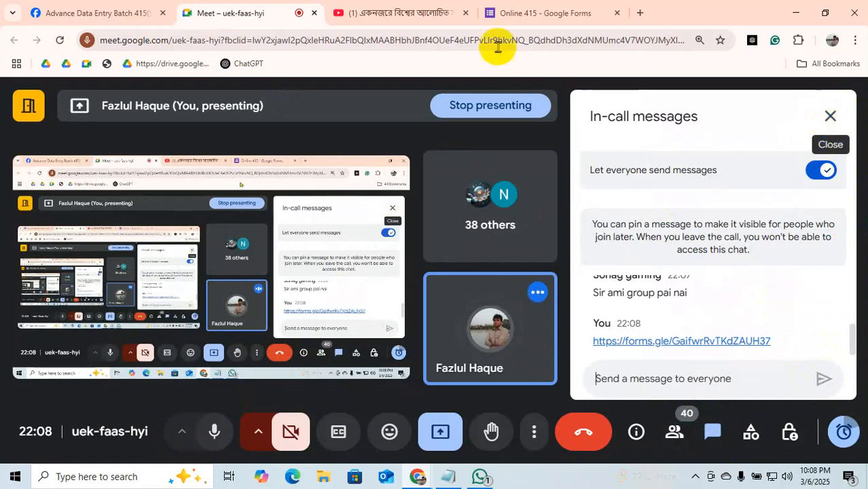
pyautogui.click(523, 6)
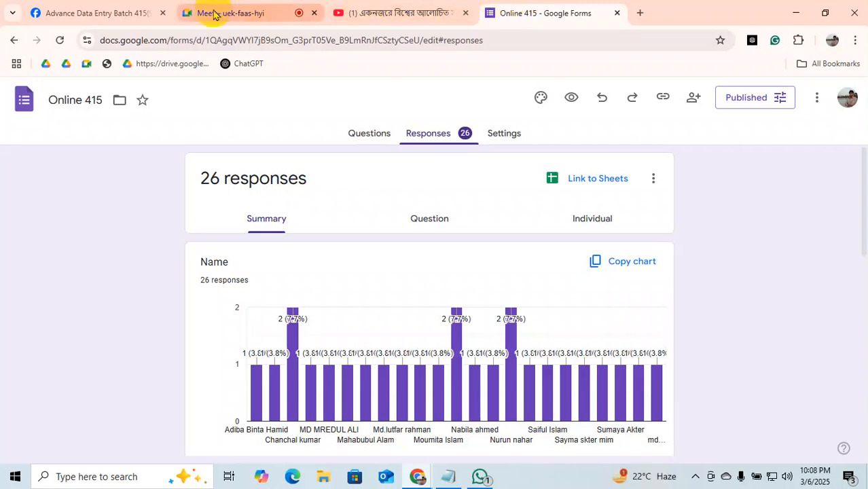
# Return to the Meet tab and minimize Chrome to reveal the desktop.
pyautogui.click(243, 12)
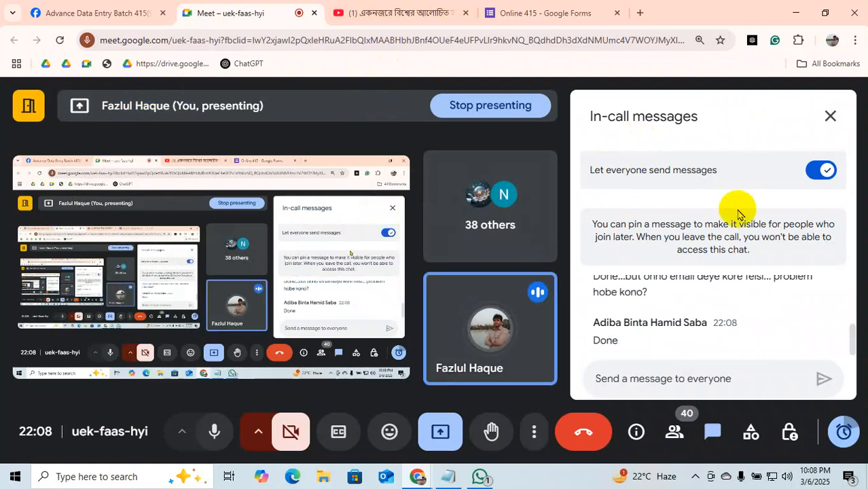
pyautogui.click(796, 12)
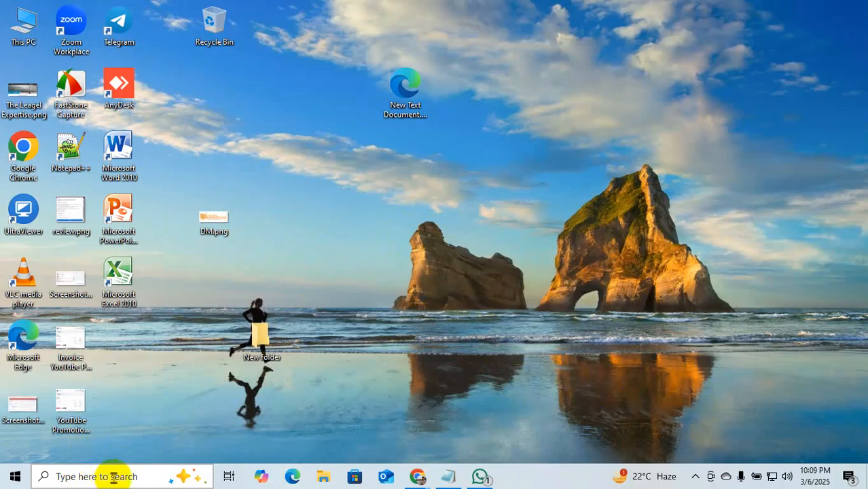
pyautogui.rightClick(352, 279)
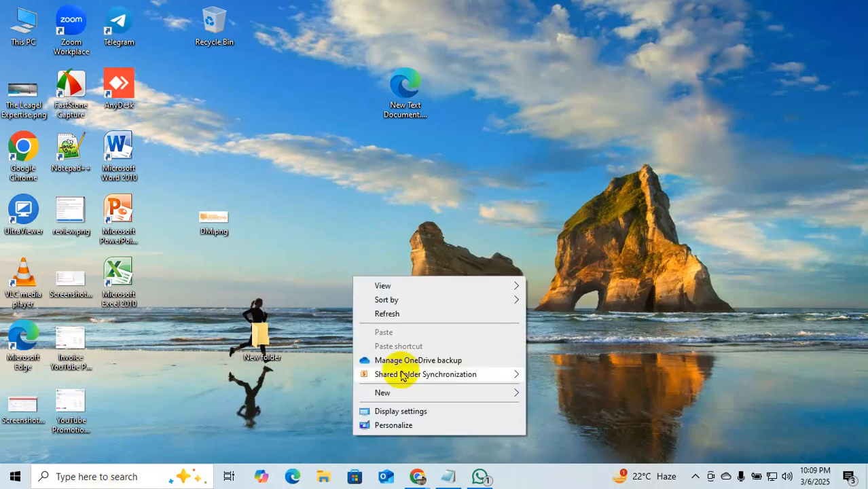
pyautogui.moveTo(413, 375)
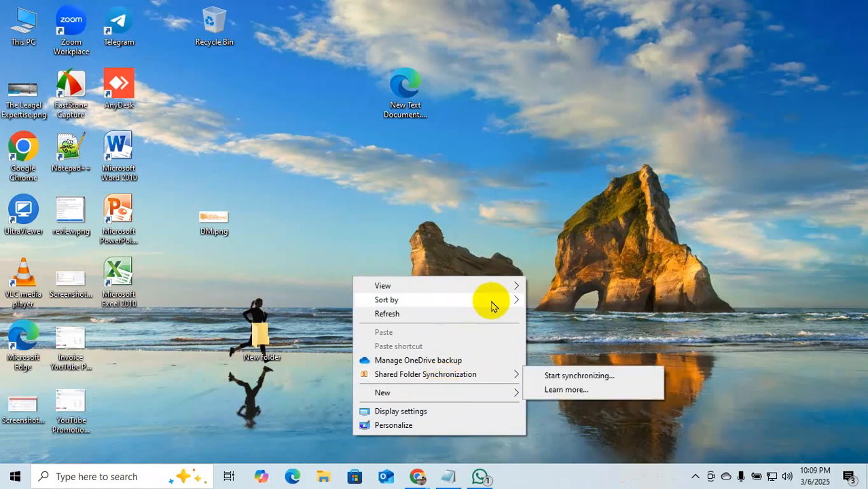
pyautogui.click(196, 400)
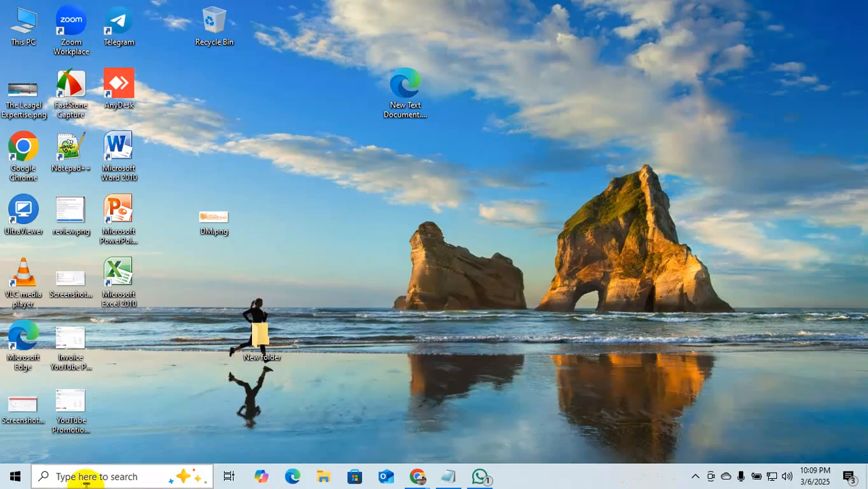
pyautogui.rightClick(356, 254)
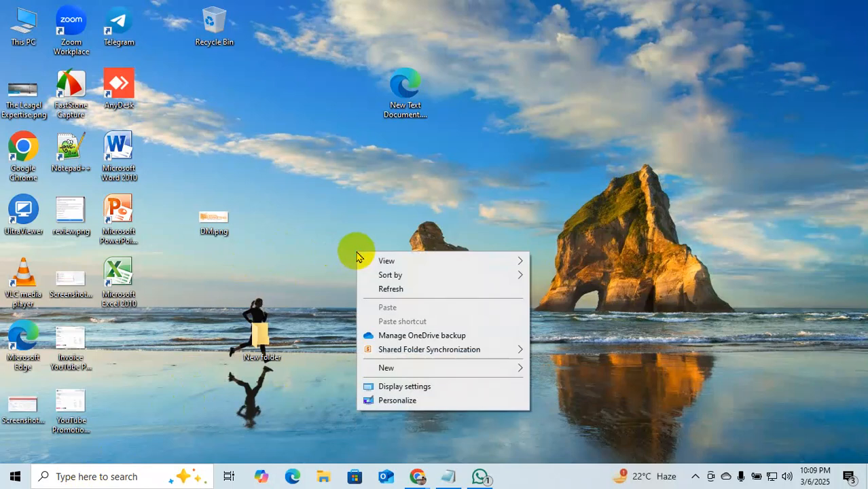
pyautogui.moveTo(446, 276)
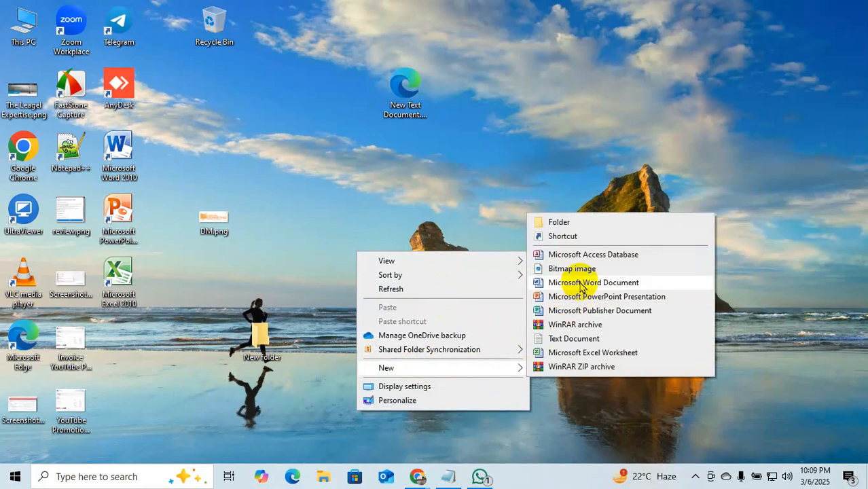
pyautogui.click(5, 485)
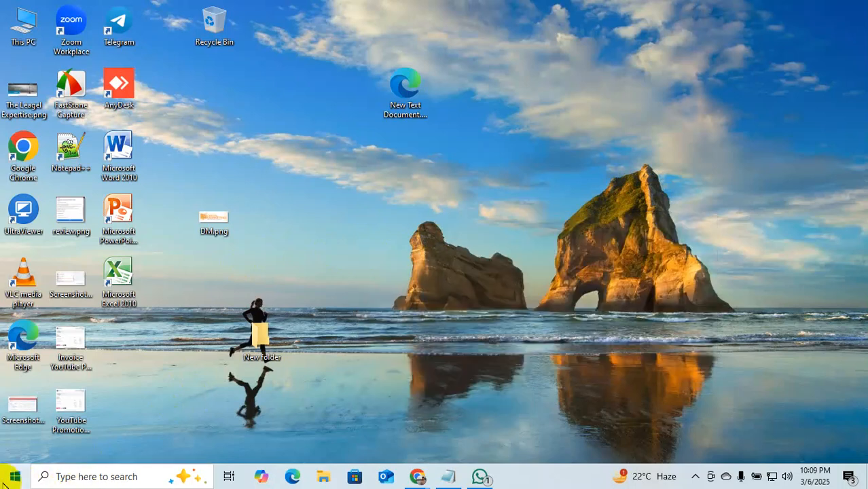
pyautogui.scroll(-10, 70, 417)
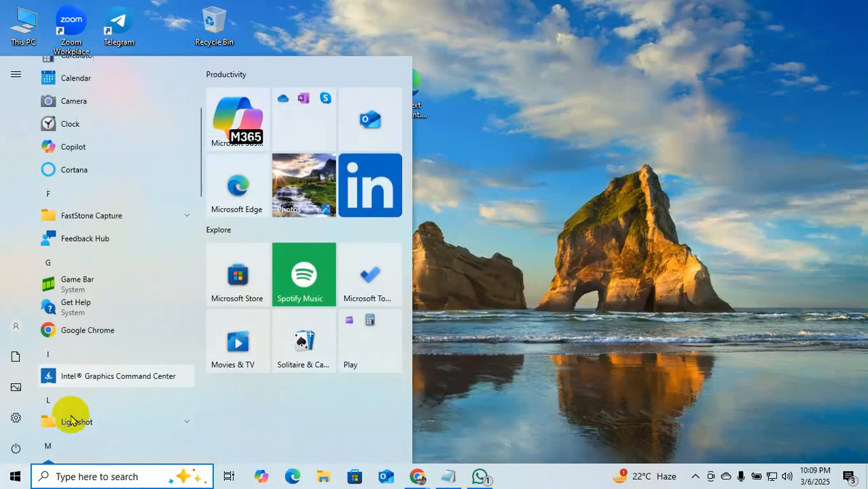
pyautogui.scroll(-8, 70, 417)
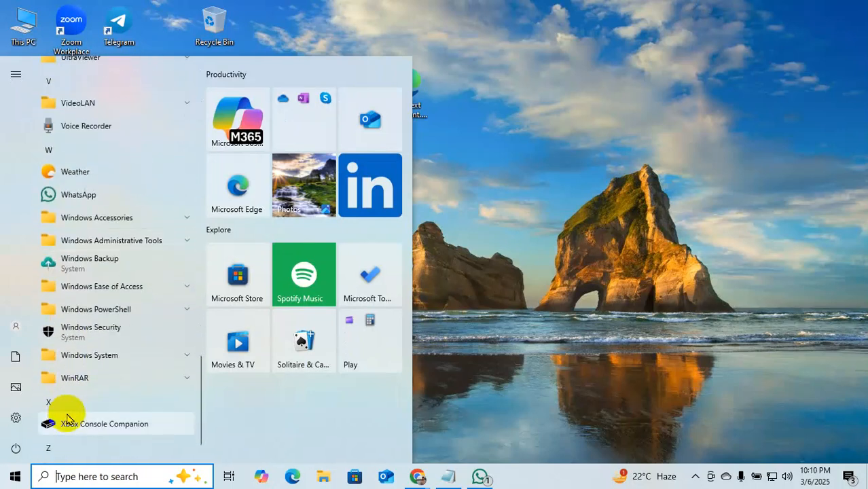
pyautogui.scroll(-2, 68, 417)
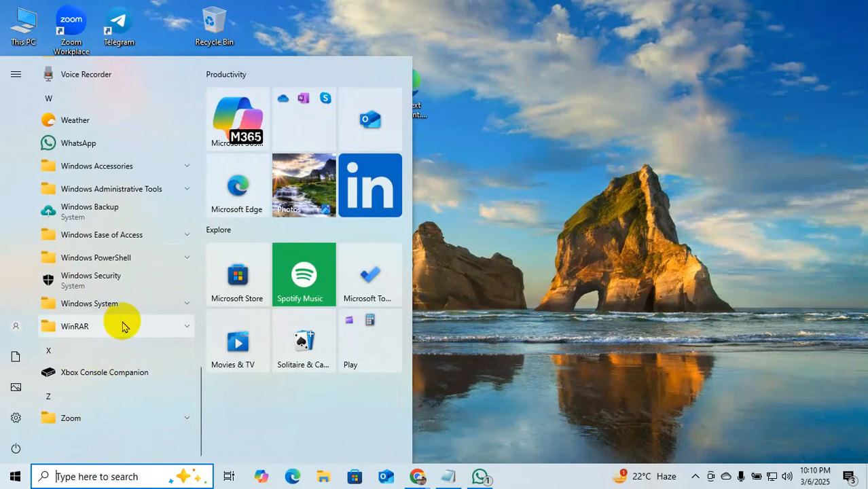
pyautogui.scroll(3, 132, 326)
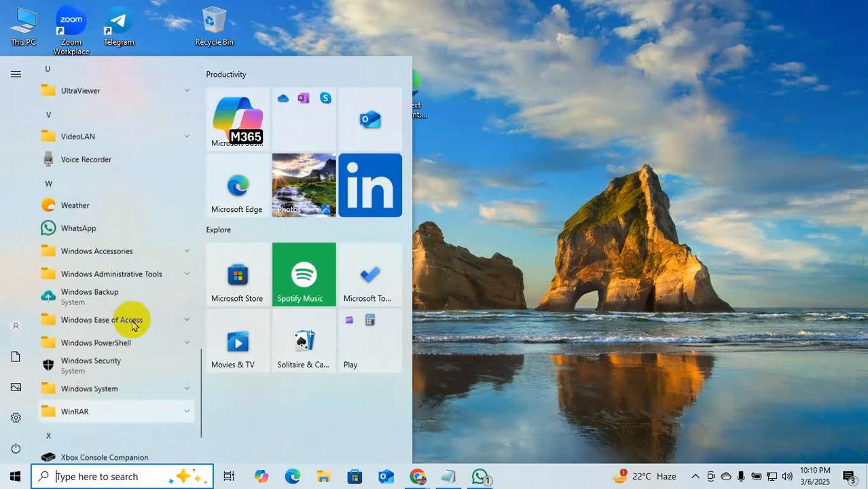
pyautogui.scroll(4, 132, 327)
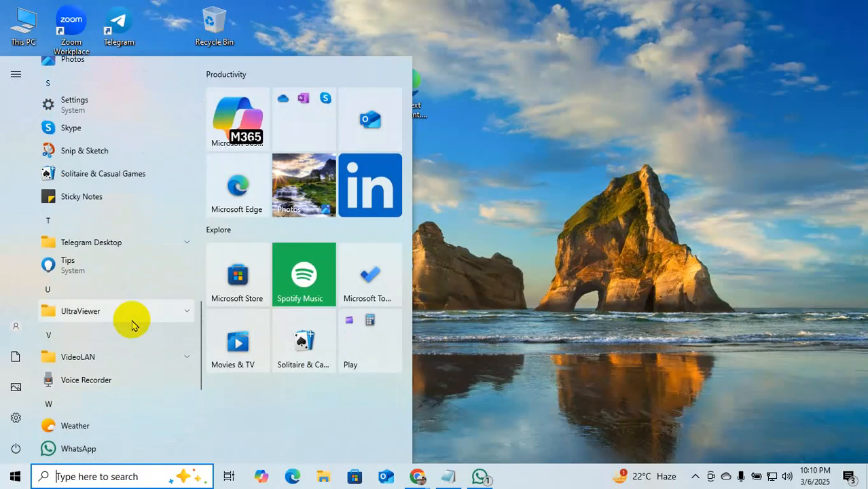
pyautogui.scroll(-5, 132, 326)
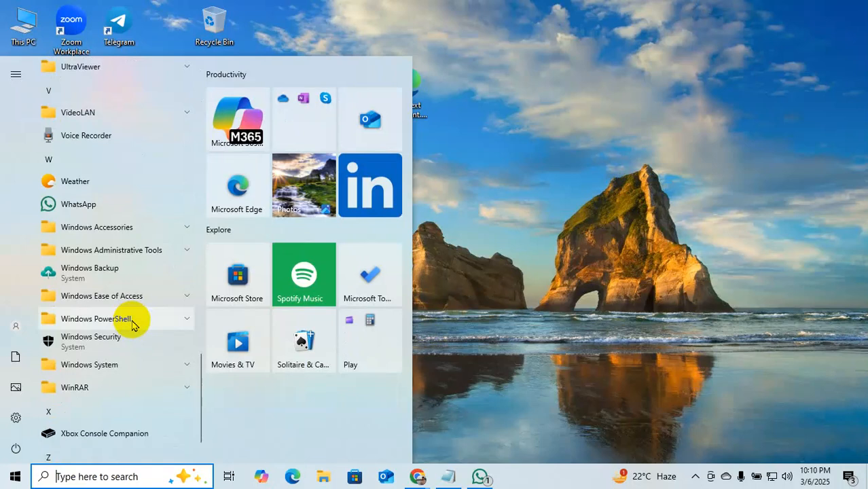
pyautogui.scroll(-2, 135, 266)
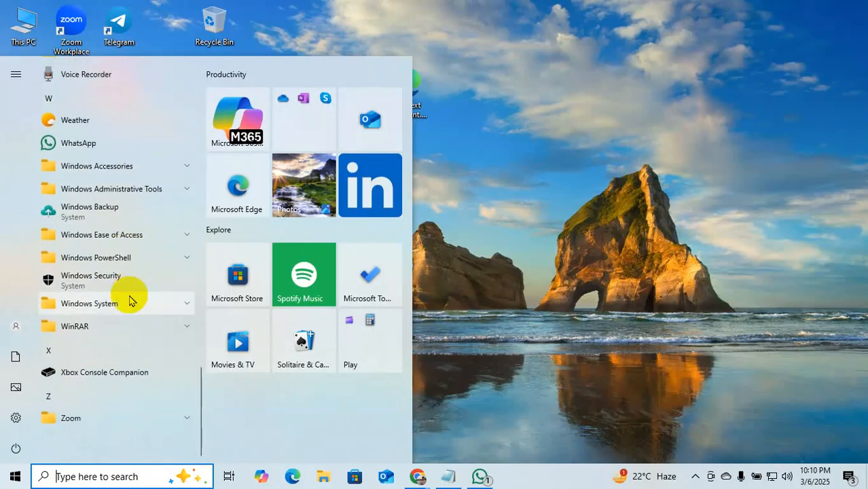
pyautogui.scroll(8, 133, 301)
pyautogui.scroll(8, 131, 301)
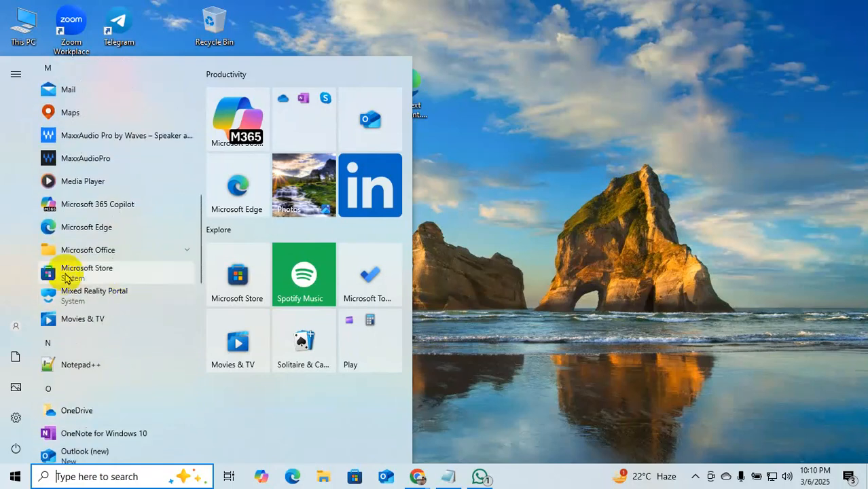
pyautogui.click(180, 250)
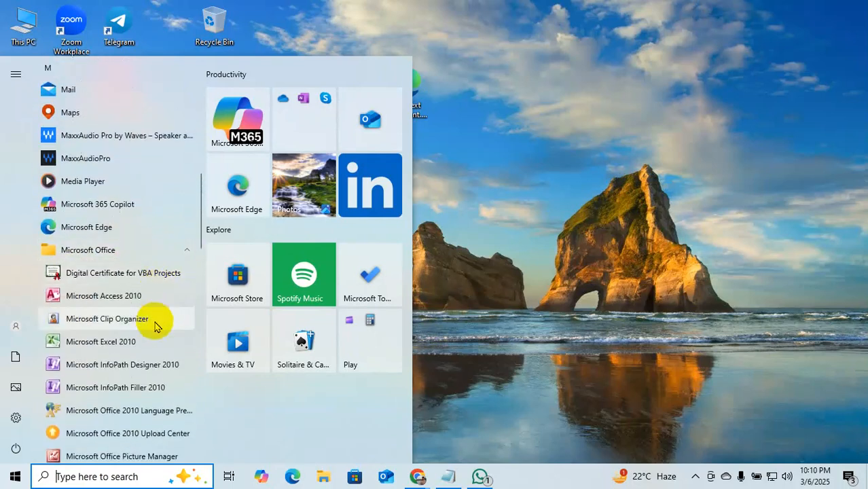
pyautogui.scroll(-5, 153, 320)
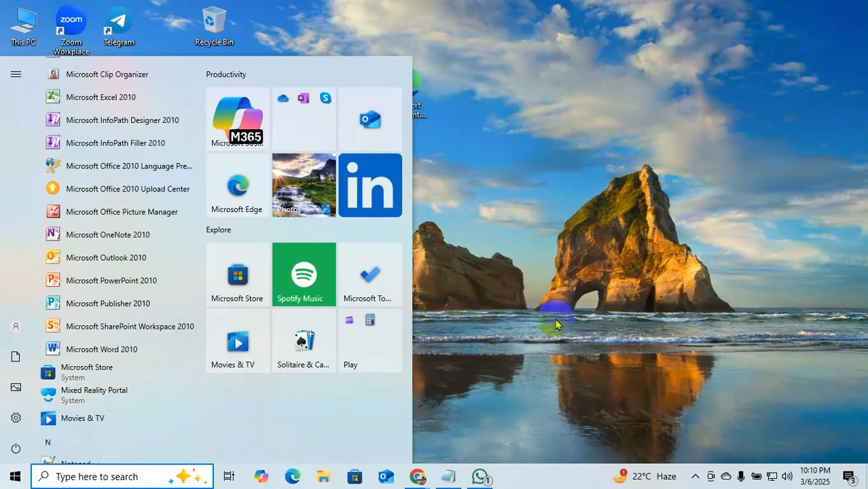
pyautogui.click(552, 293)
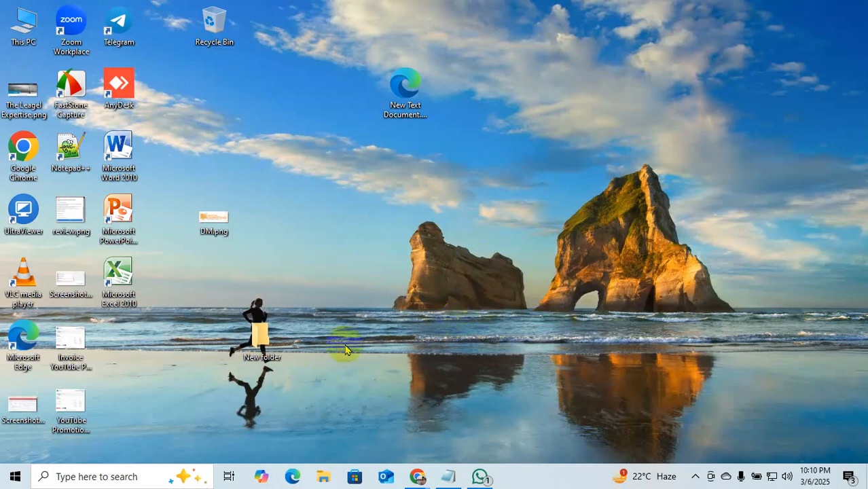
# Create a new Microsoft Word document on the desktop and name it 415.docx.
pyautogui.rightClick(390, 219)
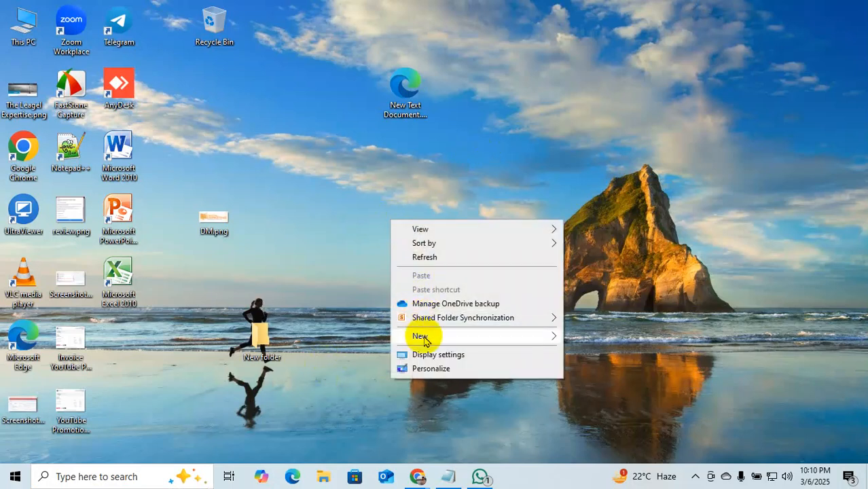
pyautogui.moveTo(424, 340)
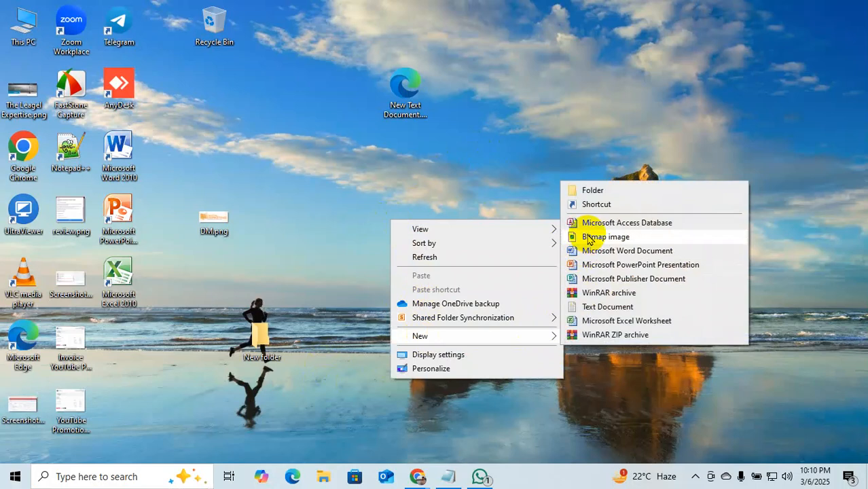
pyautogui.click(629, 253)
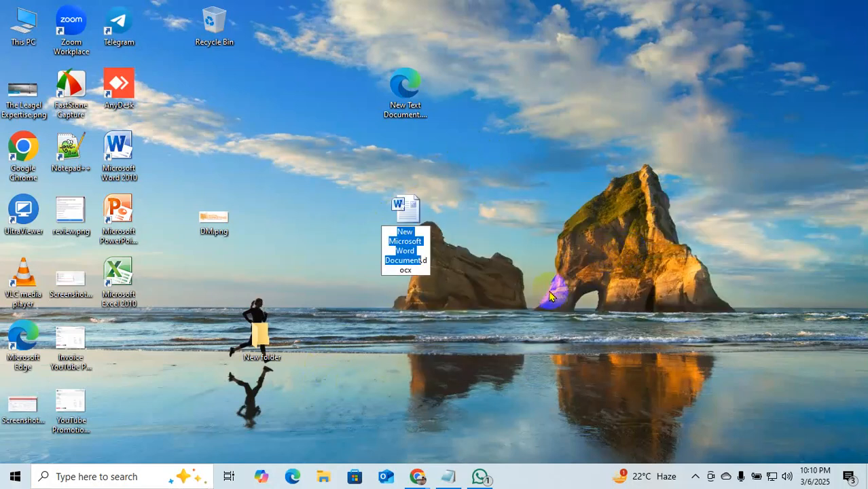
pyautogui.press('BackSpace')
pyautogui.write('415')
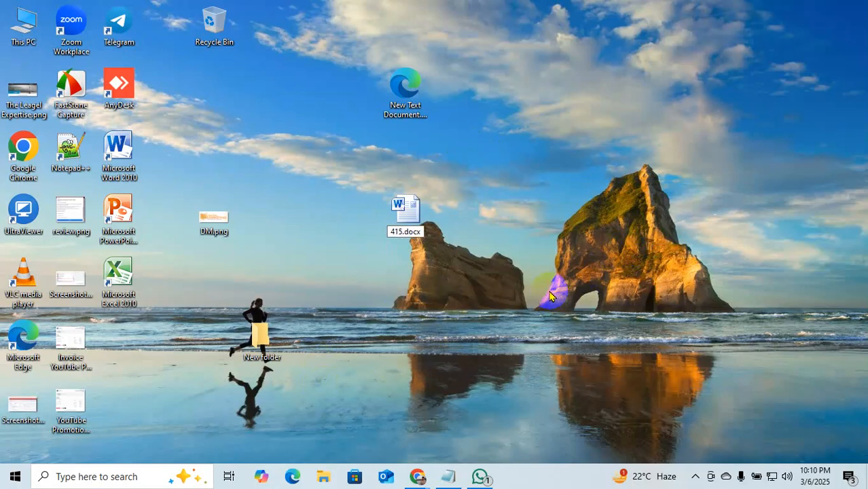
pyautogui.press('Return')
pyautogui.press('Return')
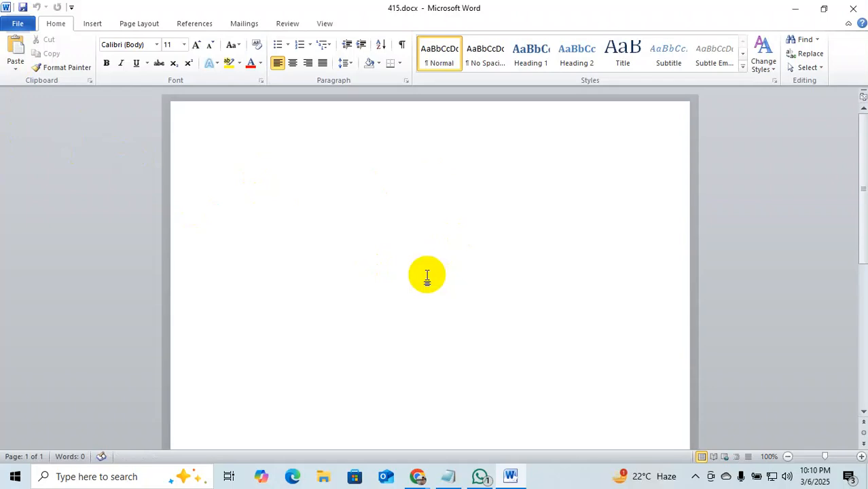
# Encrypt the 415 document with a password via Protect Document, entering and confirming the password.
pyautogui.click(422, 476)
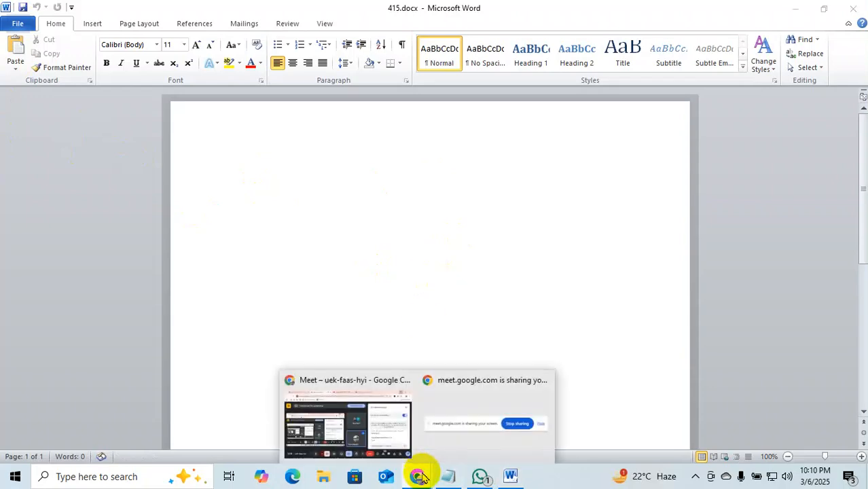
pyautogui.click(306, 183)
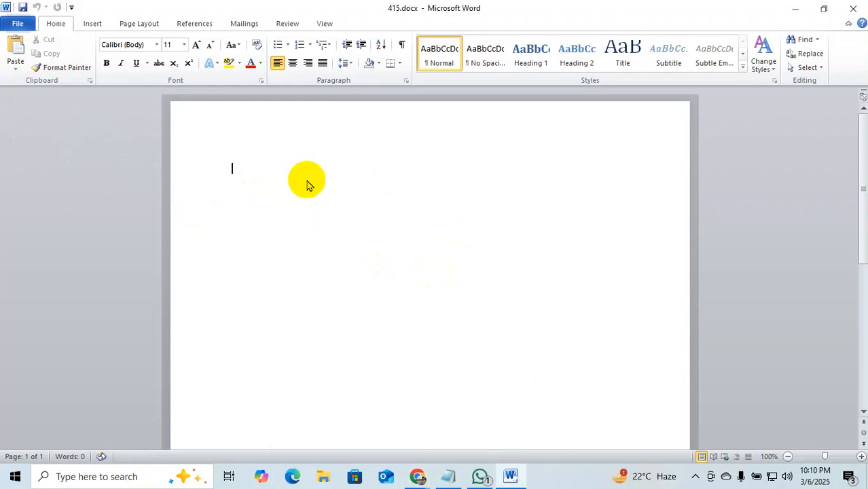
pyautogui.click(18, 26)
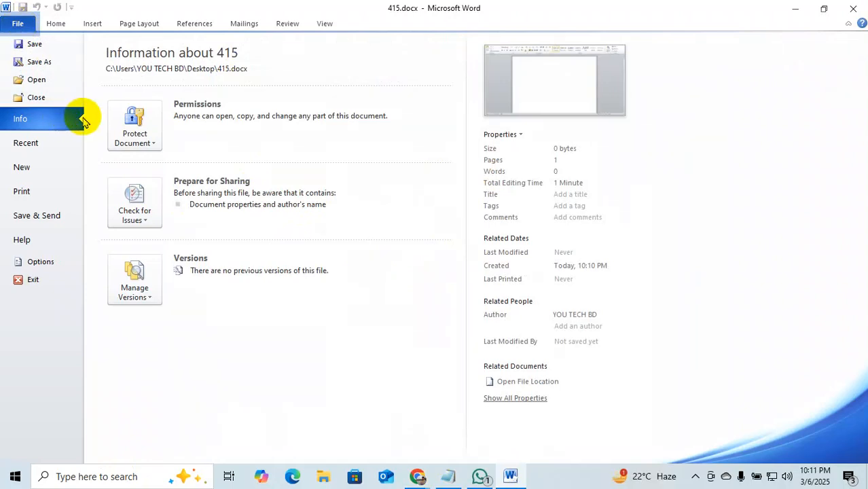
pyautogui.click(134, 141)
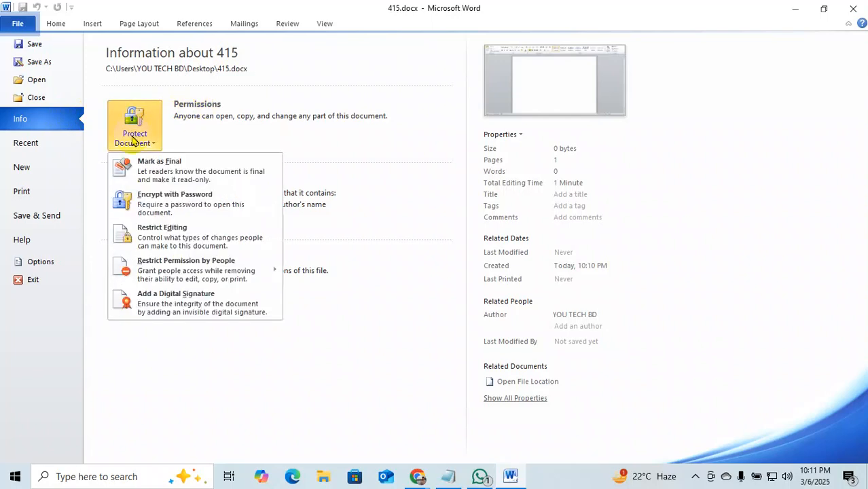
pyautogui.click(164, 209)
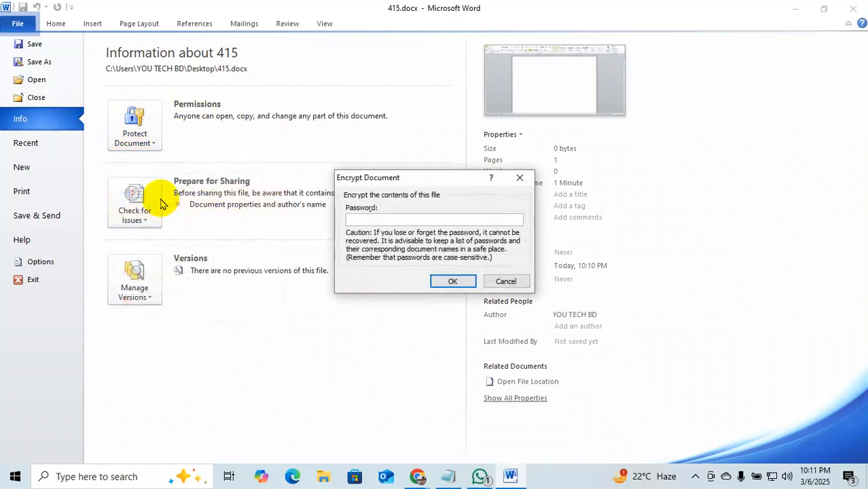
pyautogui.write('123')
pyautogui.press('Return')
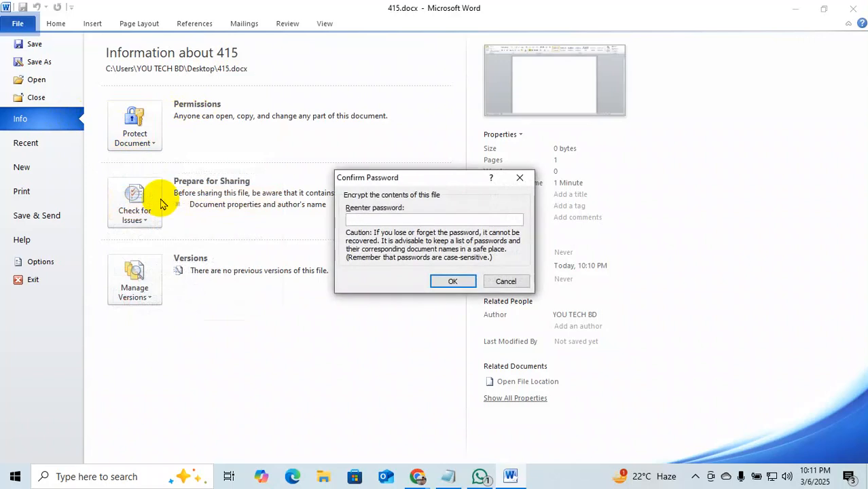
pyautogui.write('123')
pyautogui.press('Return')
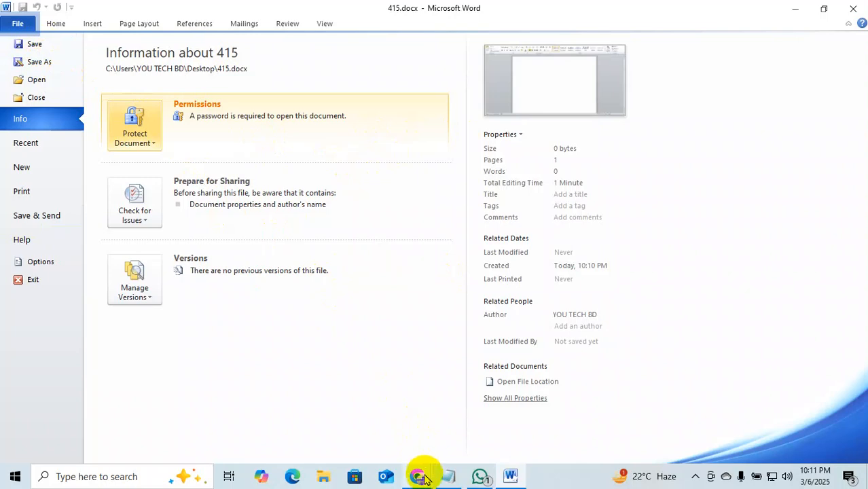
# Save 415.docx to New Volume (D:) and check its location on the Info page.
pyautogui.click(58, 65)
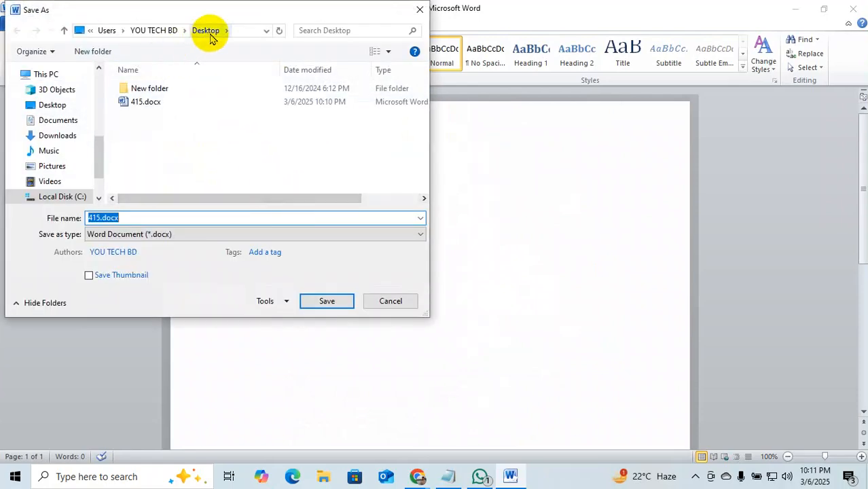
pyautogui.scroll(-2, 68, 167)
pyautogui.click(81, 177)
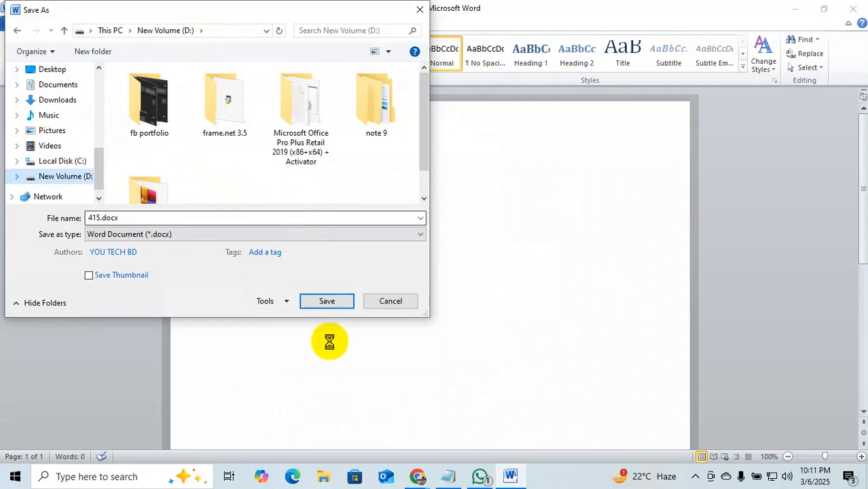
pyautogui.click(325, 301)
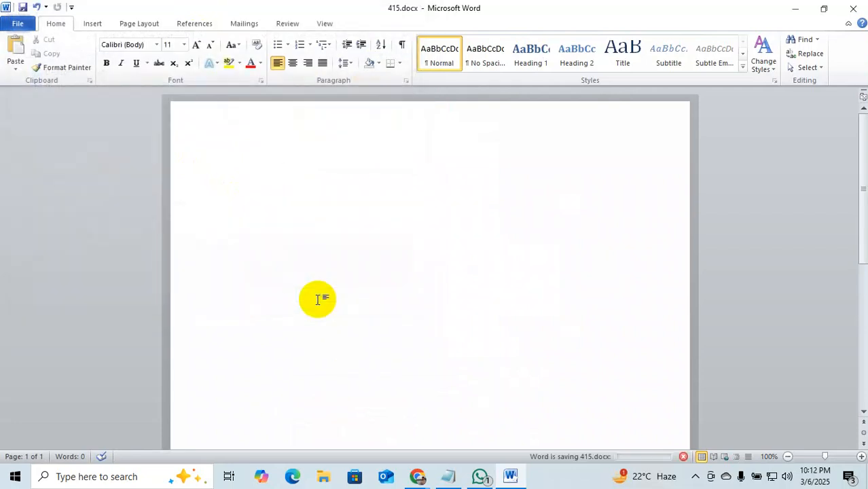
pyautogui.click(17, 24)
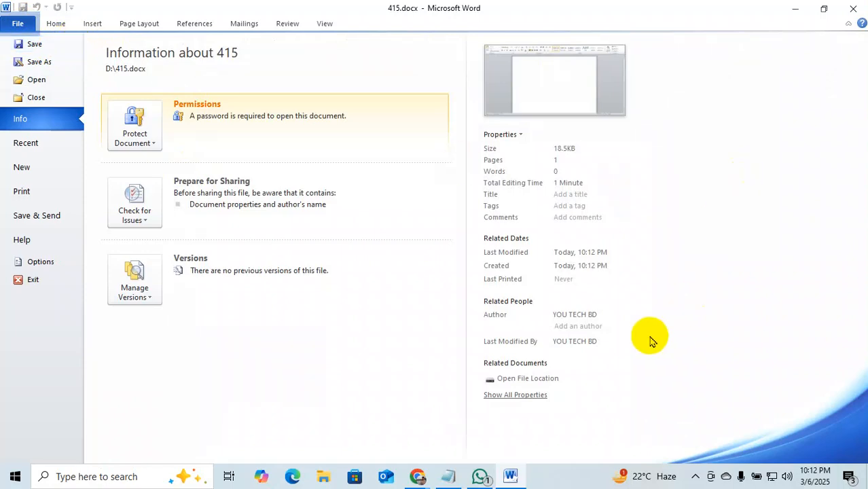
pyautogui.moveTo(420, 477)
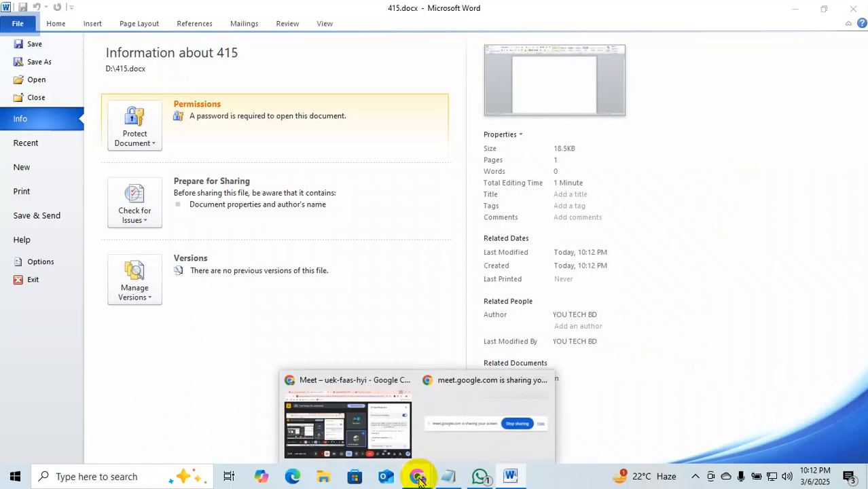
# Close the Meet in-call messages panel and put the meeting in full screen.
pyautogui.click(387, 428)
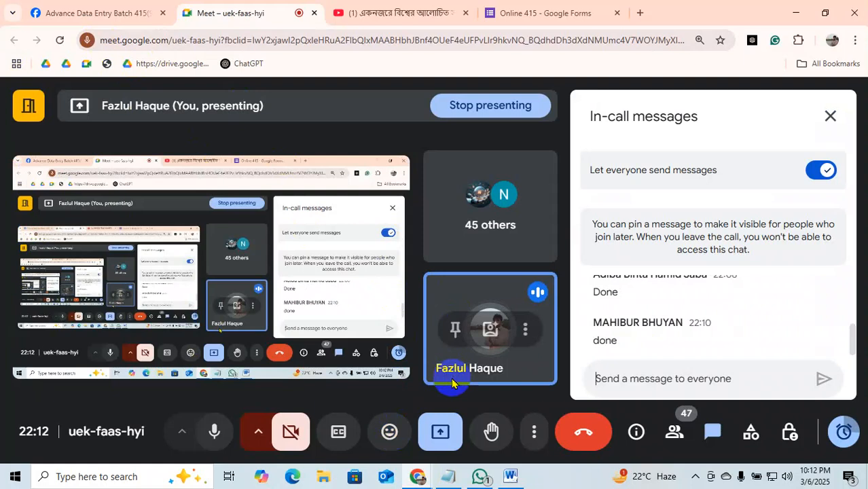
pyautogui.click(831, 116)
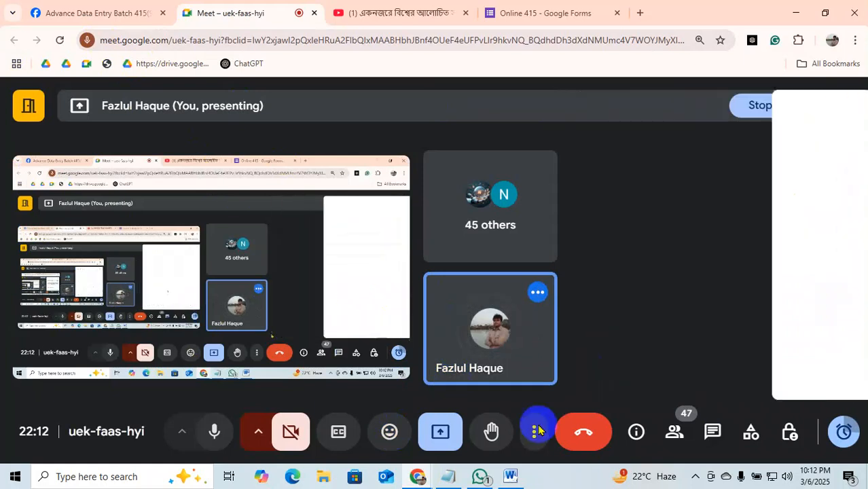
pyautogui.click(536, 432)
pyautogui.click(589, 251)
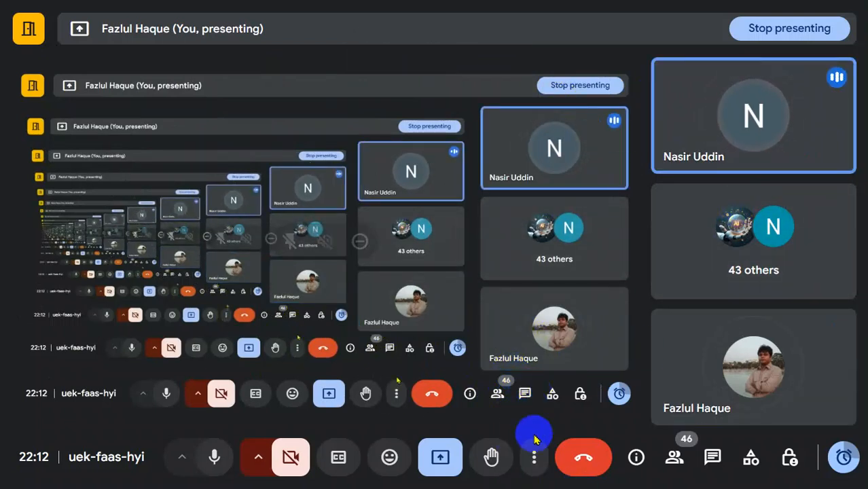
# Exit full screen in the Meet call and return to the 415 document in Word.
pyautogui.click(534, 457)
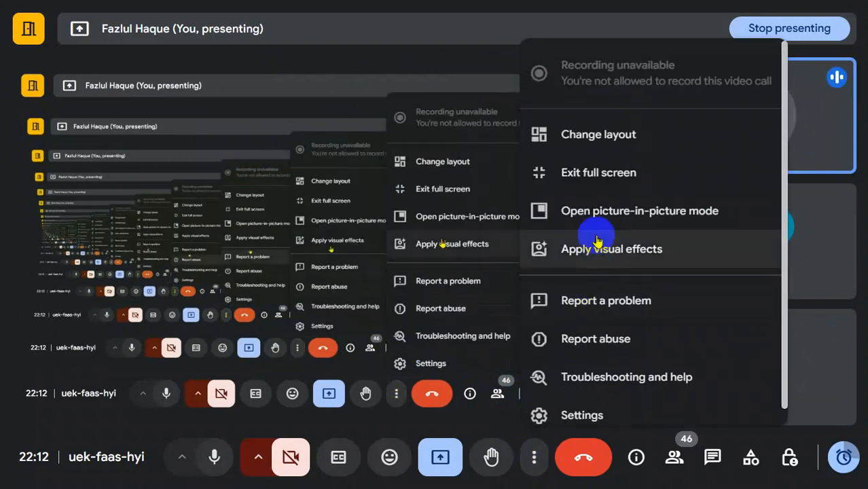
pyautogui.click(571, 172)
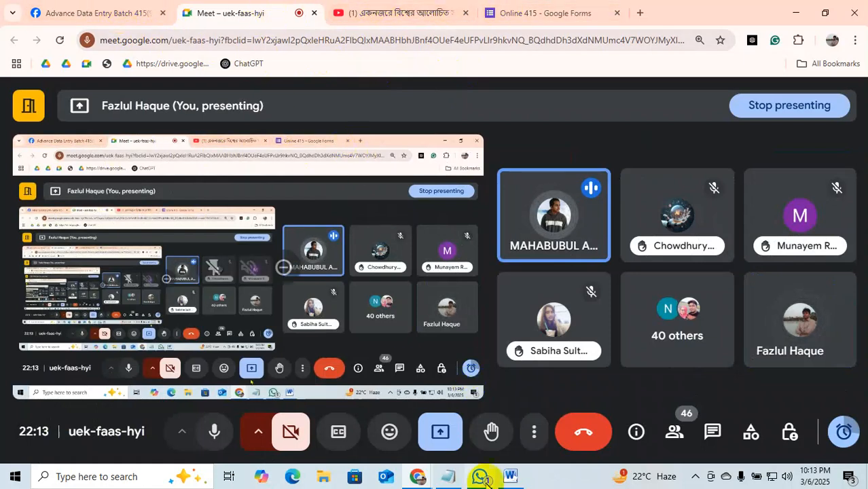
pyautogui.click(509, 475)
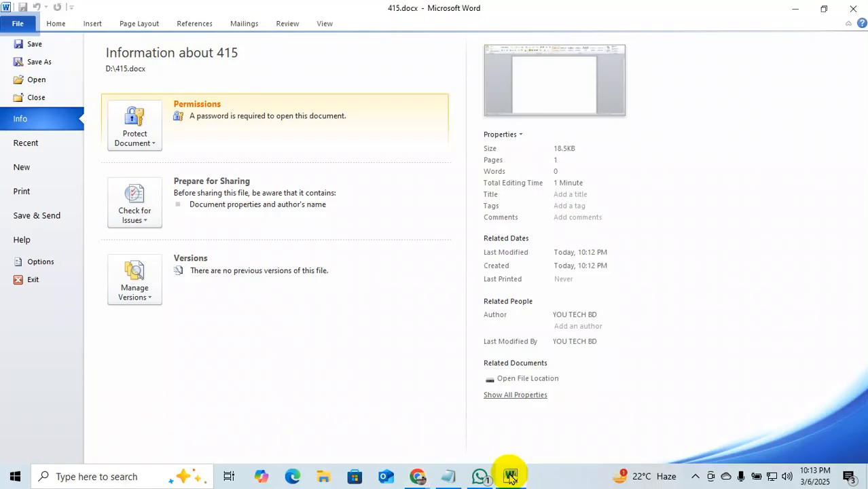
# Save 415.docx to the New Volume (D:) drive.
pyautogui.click(47, 61)
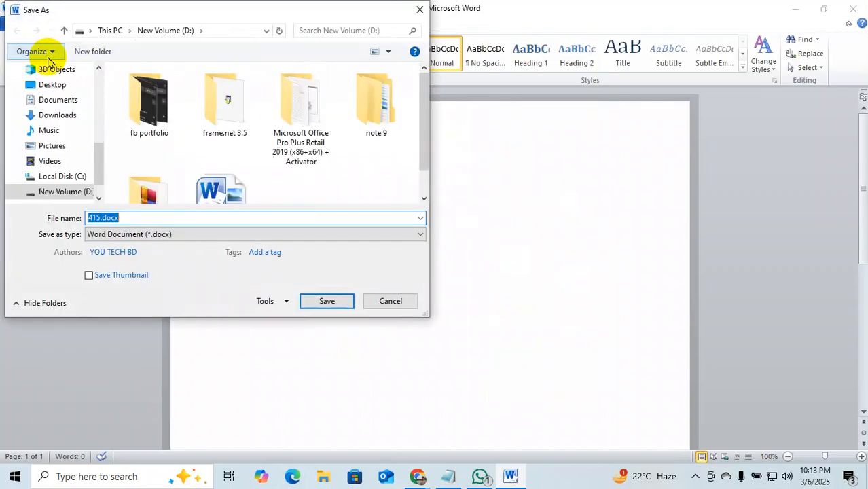
pyautogui.scroll(-1, 331, 176)
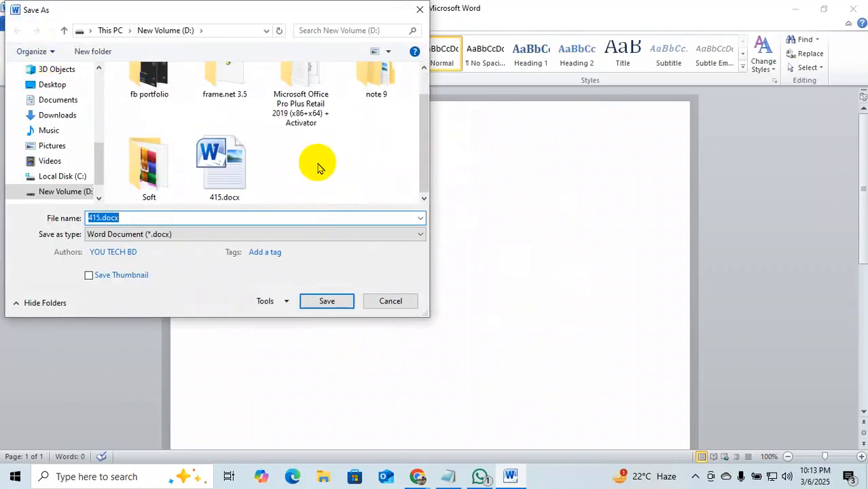
pyautogui.click(327, 301)
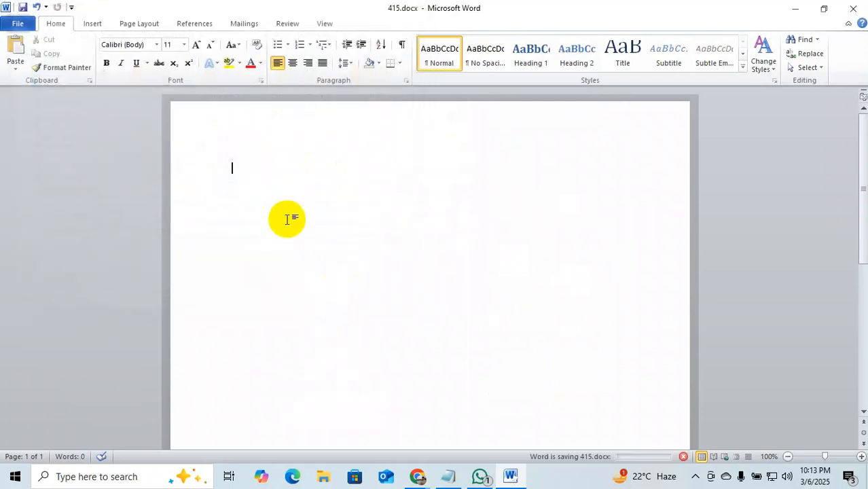
# Type sample text 'akjsdklfhasdklfskfhas', save the document, then remove the text to leave the page blank.
pyautogui.write('akjsdklfhasdklfskfhas')
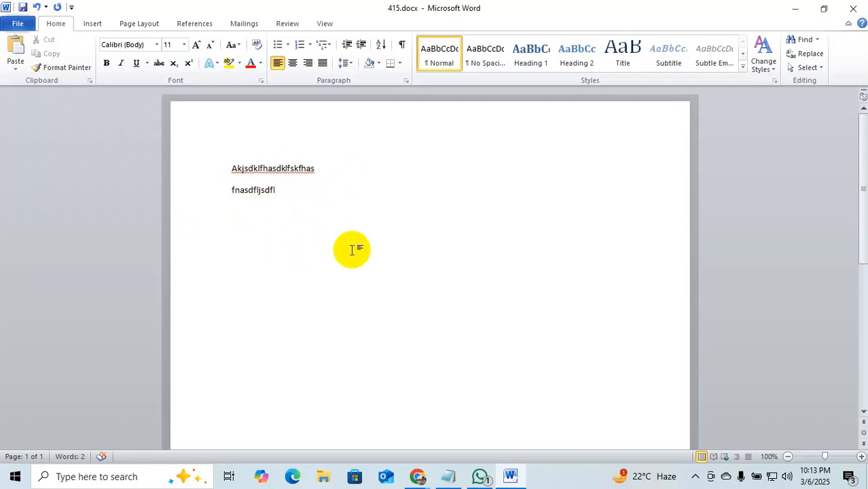
pyautogui.hotkey('ctrl', 's')
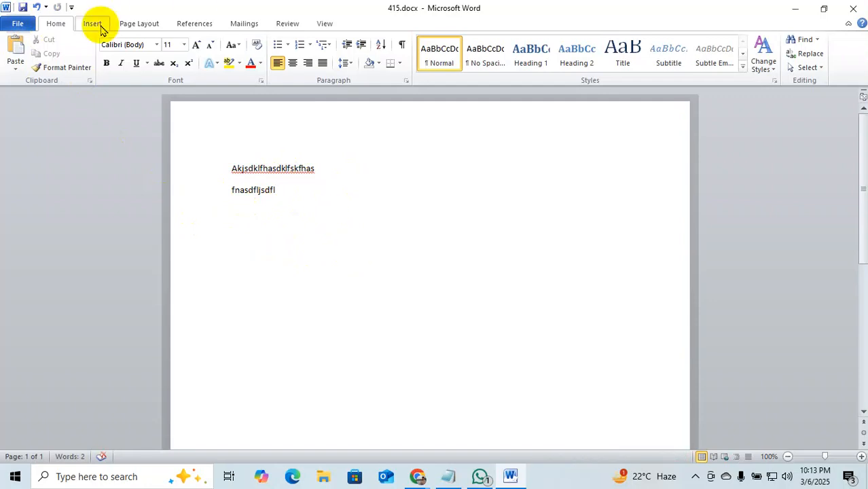
pyautogui.click(17, 24)
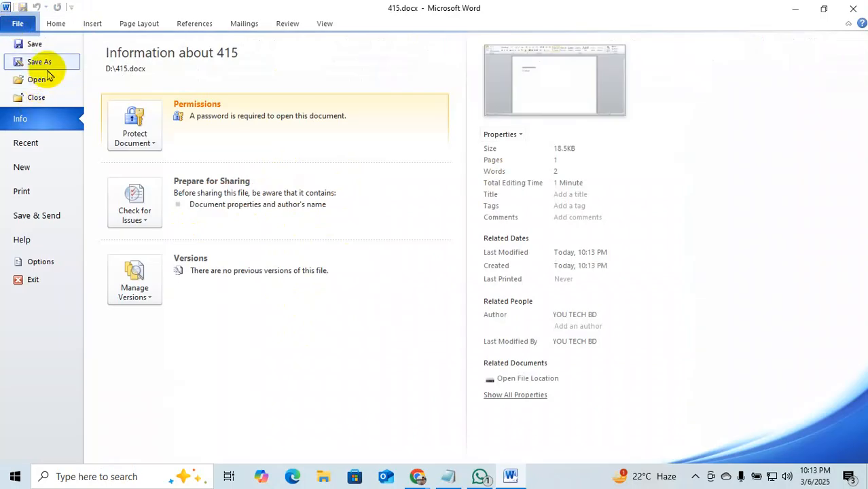
pyautogui.click(45, 45)
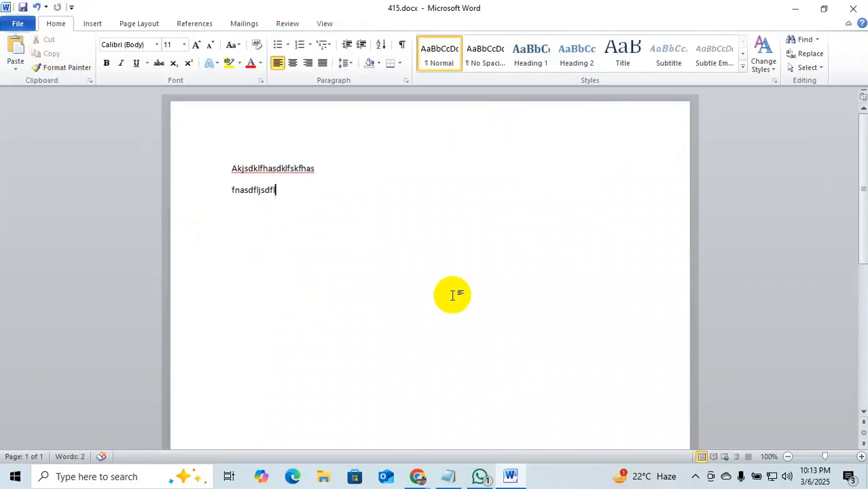
pyautogui.press('BackSpace')
pyautogui.press('BackSpace')
pyautogui.press('BackSpace')
pyautogui.press('BackSpace')
pyautogui.press('BackSpace')
pyautogui.press('BackSpace')
pyautogui.press('BackSpace')
pyautogui.press('BackSpace')
pyautogui.press('BackSpace')
pyautogui.press('BackSpace')
pyautogui.press('BackSpace')
pyautogui.press('BackSpace')
pyautogui.press('BackSpace')
pyautogui.press('BackSpace')
pyautogui.press('BackSpace')
pyautogui.press('BackSpace')
pyautogui.press('BackSpace')
pyautogui.press('BackSpace')
pyautogui.press('BackSpace')
pyautogui.press('BackSpace')
pyautogui.press('BackSpace')
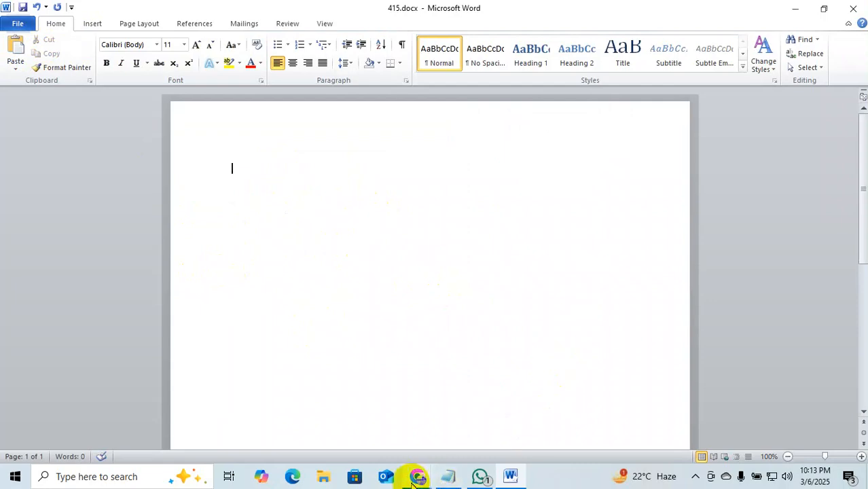
# Check on the Google Meet call, then return to the 415.docx Word document.
pyautogui.moveTo(418, 478)
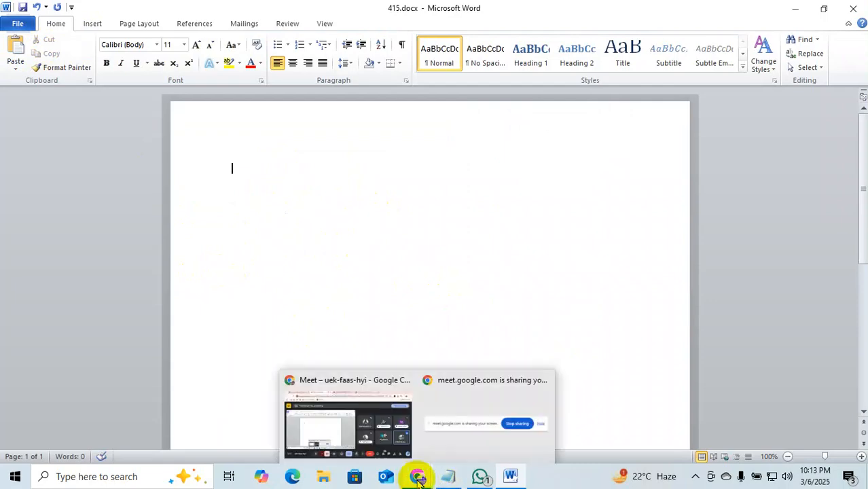
pyautogui.click(385, 435)
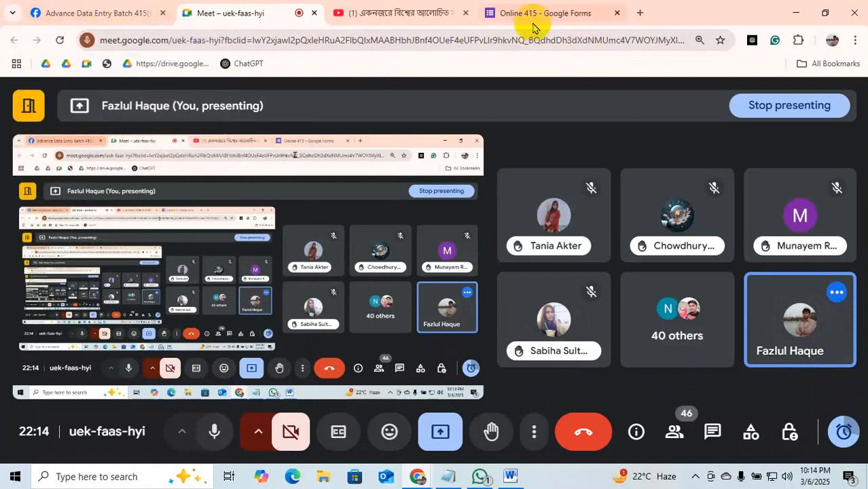
pyautogui.click(512, 476)
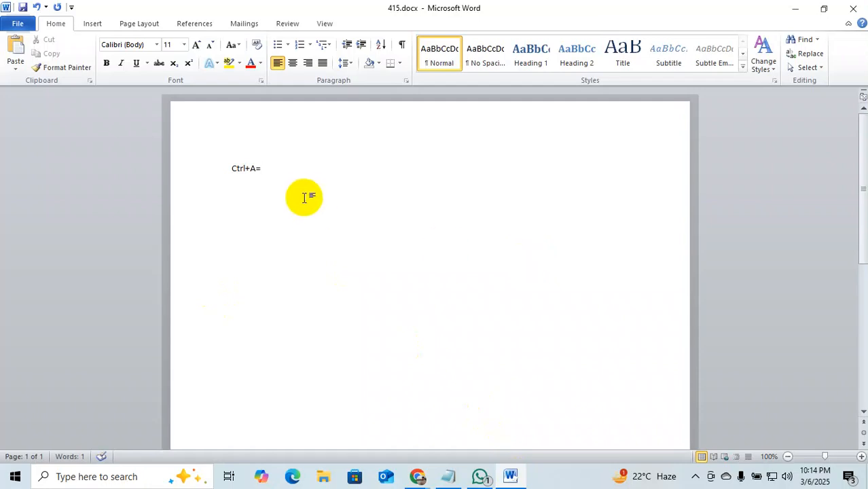
# Format the Ctrl+A= line as bold 24 pt.
pyautogui.click(204, 178)
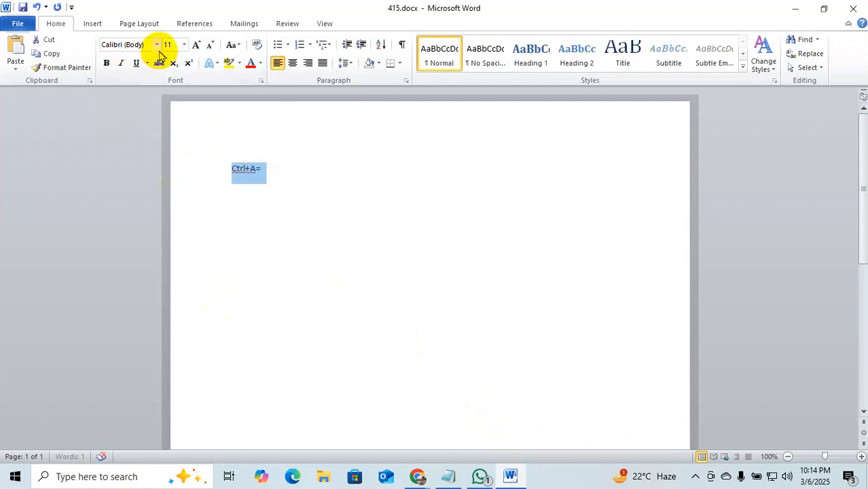
pyautogui.click(184, 44)
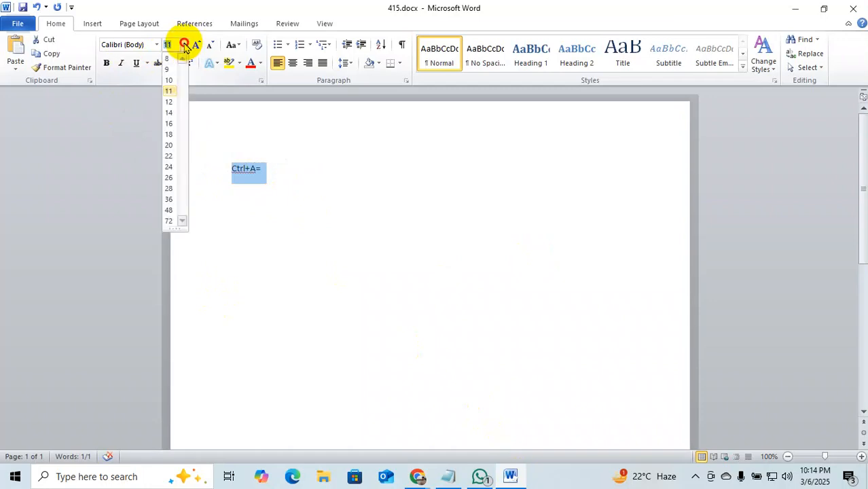
pyautogui.click(168, 168)
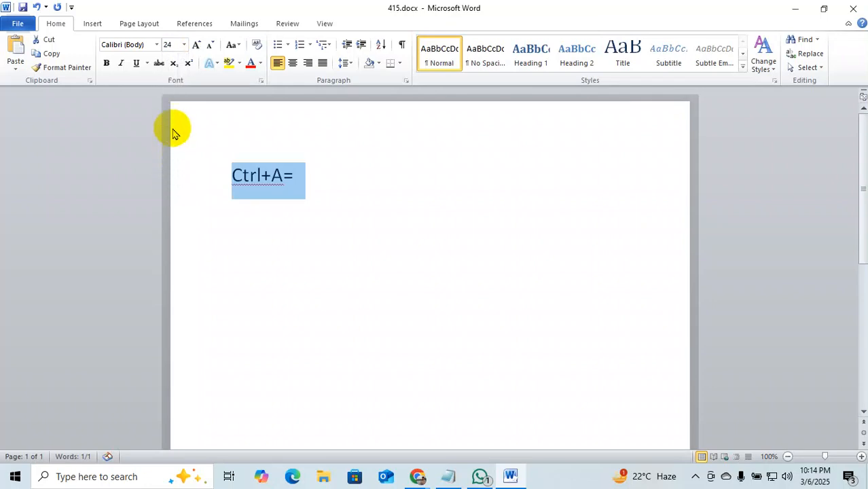
pyautogui.click(106, 62)
# Complete the line as 'Ctrl+A=Select All' and begin the next shortcut on a new line.
pyautogui.click(351, 178)
pyautogui.write('Select All')
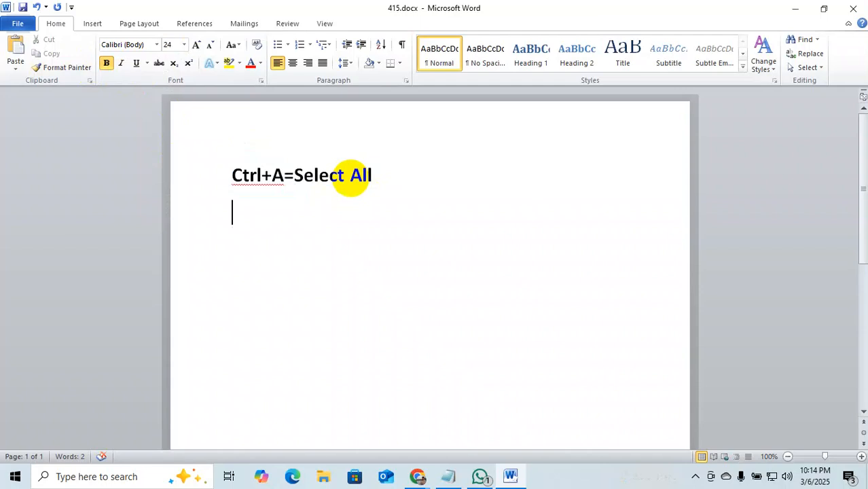
pyautogui.write('Ct')
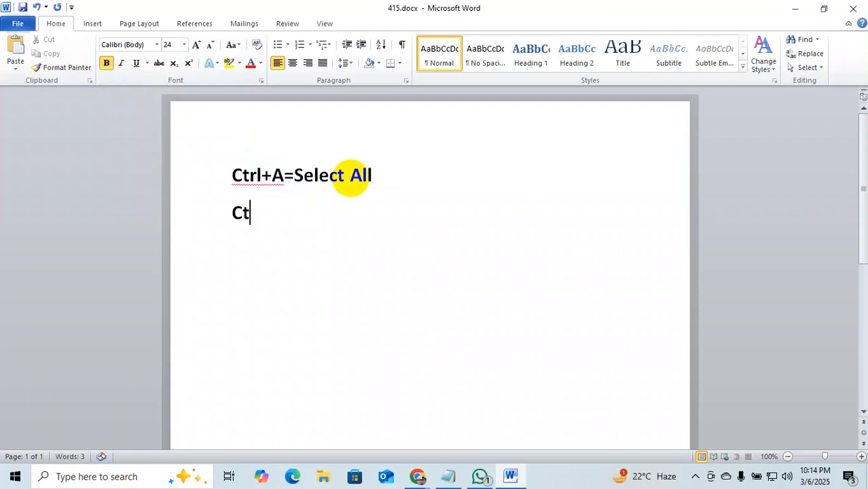
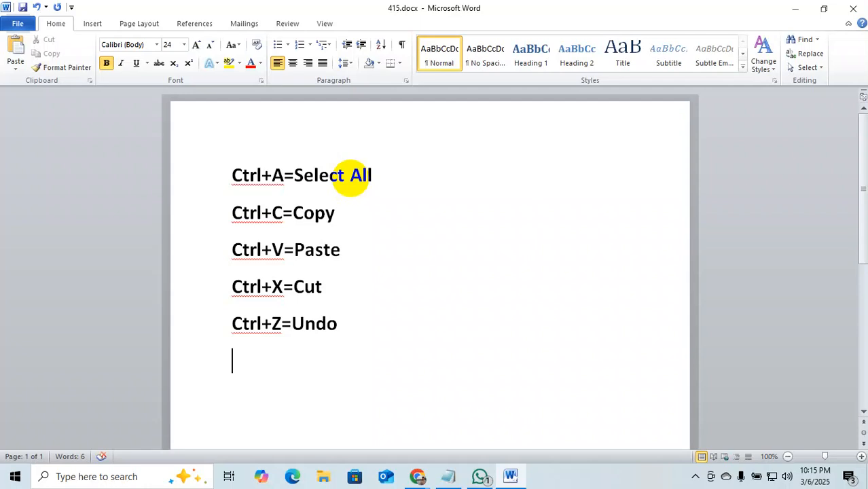
# Add the Ctrl+S=Save and Ctrl +B=Bold shortcut lines, correcting 'bold' to 'Bold'.
pyautogui.write('C')
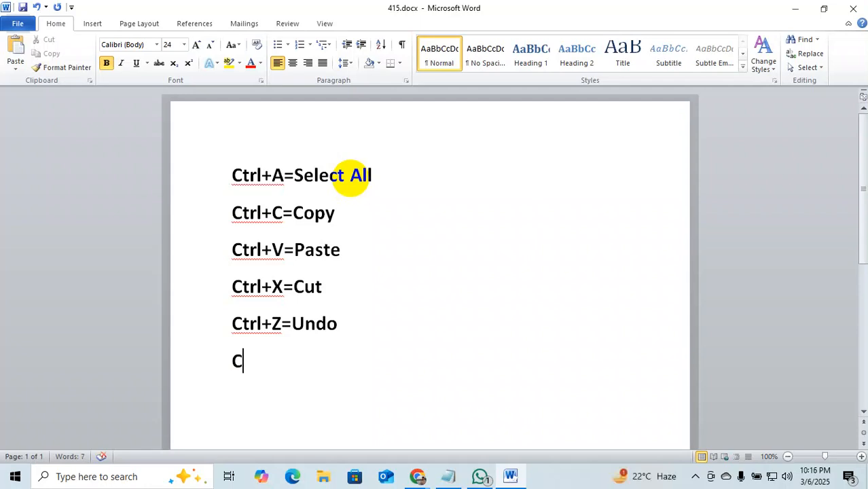
pyautogui.write('trl+')
pyautogui.write('S=')
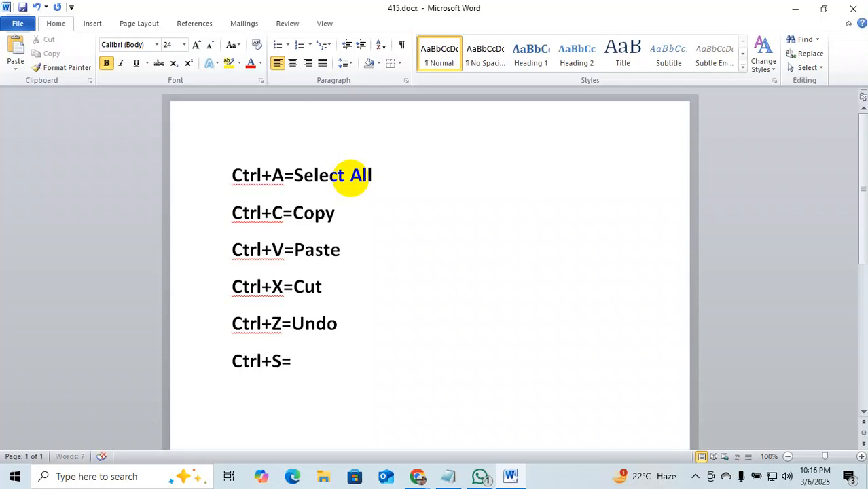
pyautogui.write('Save')
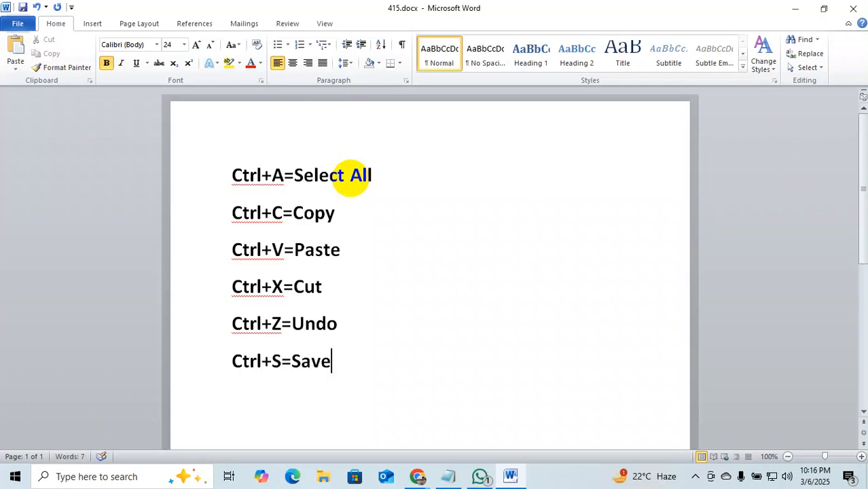
pyautogui.press('Return')
pyautogui.write('Ctr')
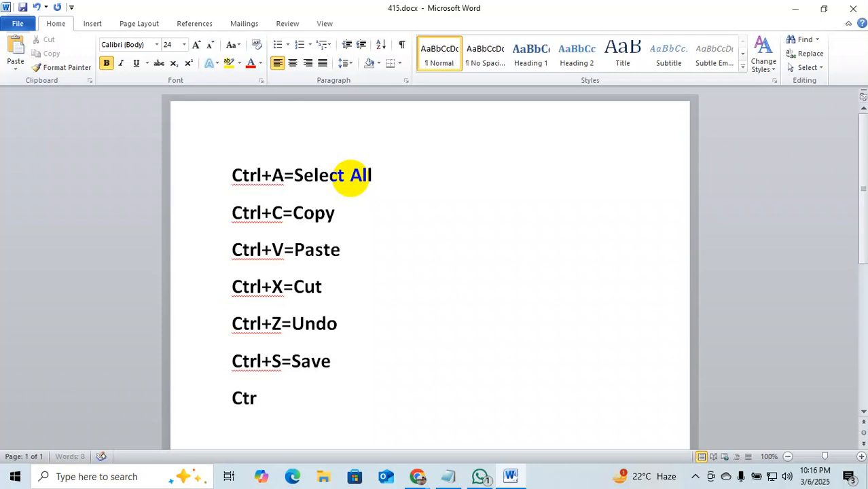
pyautogui.write('l +B=')
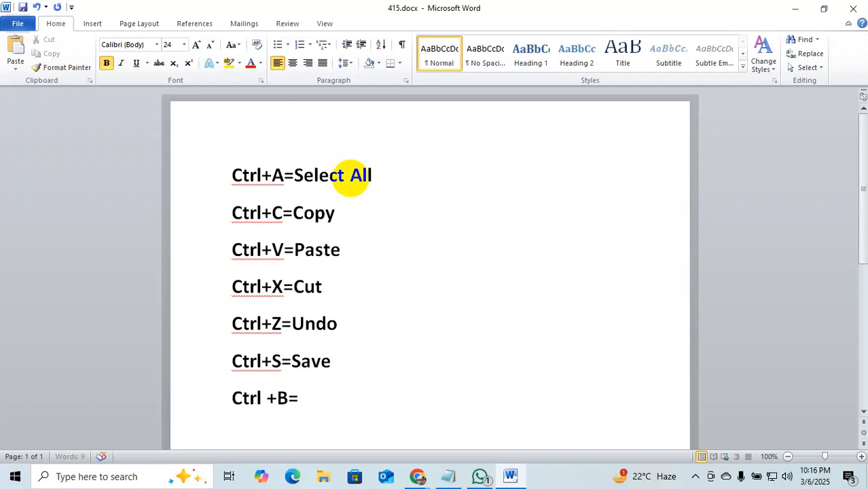
pyautogui.write('bold')
pyautogui.press('BackSpace')
pyautogui.press('BackSpace')
pyautogui.press('BackSpace')
pyautogui.press('BackSpace')
pyautogui.write('Bold')
pyautogui.press('Return')
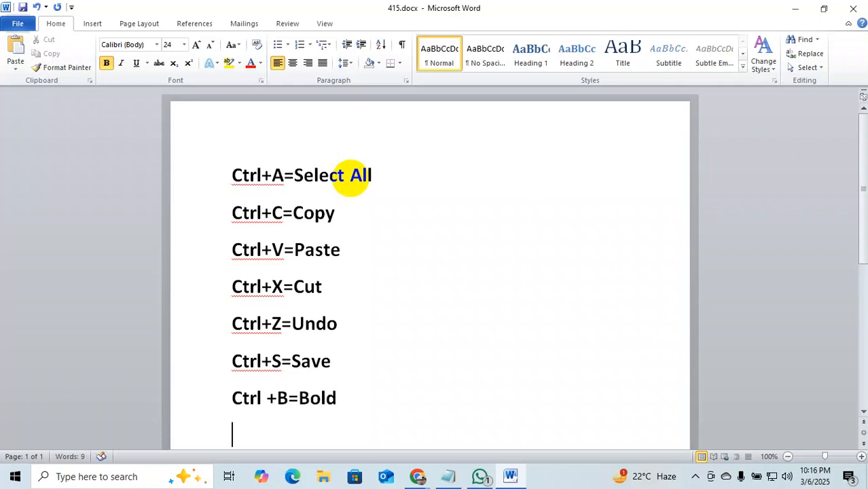
# Add the Ctrl+P=Print, Ctrl+u=Underline and Ctrl+shift+D=Double Underline lines, fixing typos.
pyautogui.write('Ctrl')
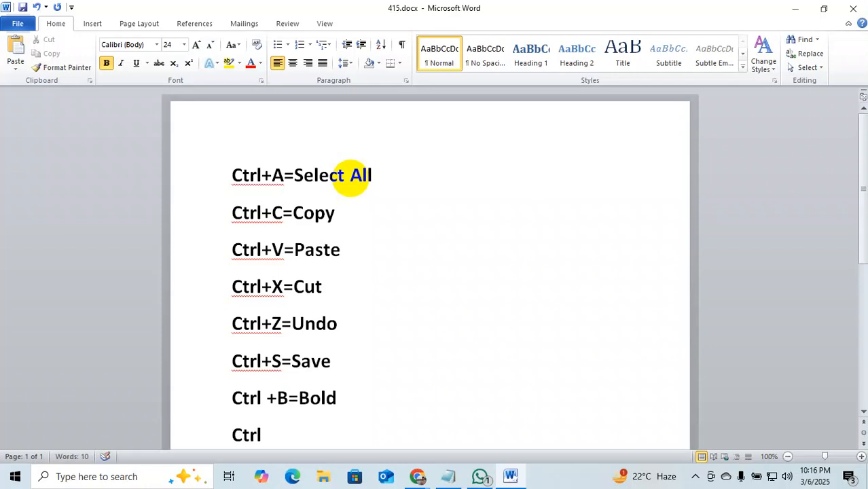
pyautogui.write('+P=Pring')
pyautogui.press('BackSpace')
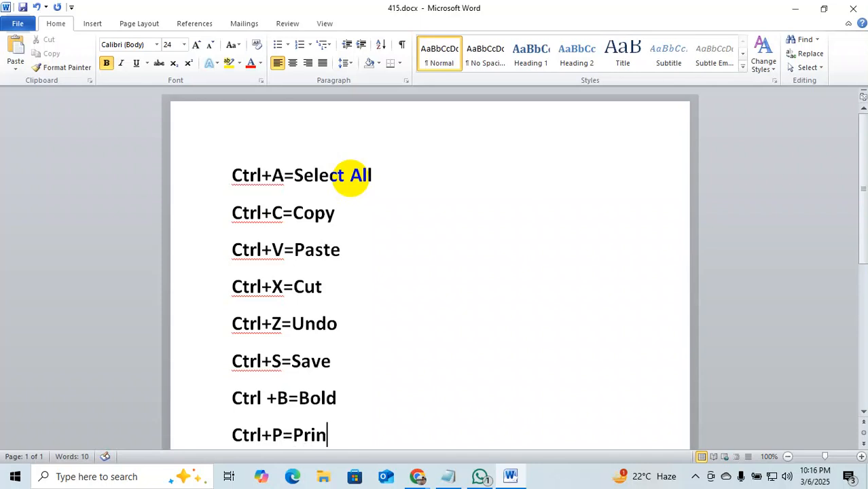
pyautogui.write('t')
pyautogui.press('Return')
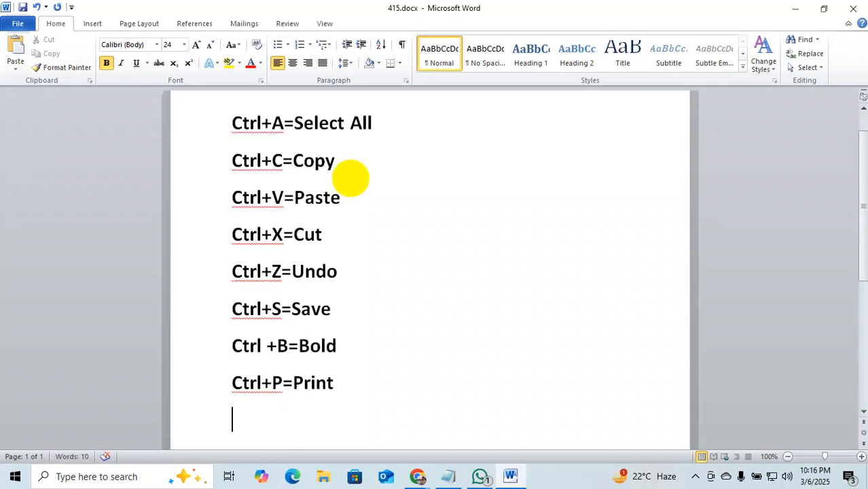
pyautogui.write('Ctrl')
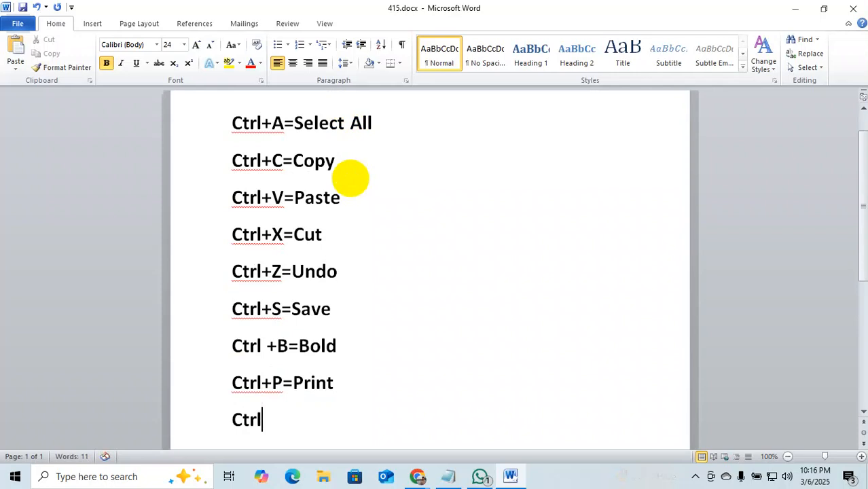
pyautogui.write('+u=')
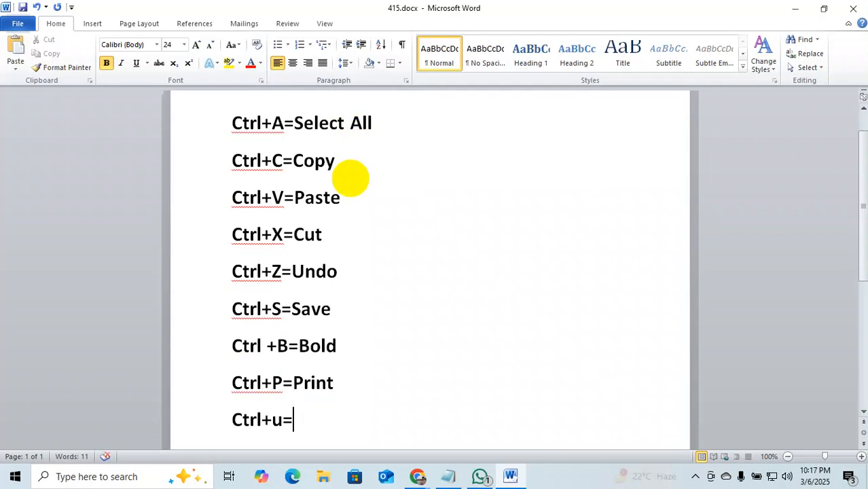
pyautogui.write('Unde')
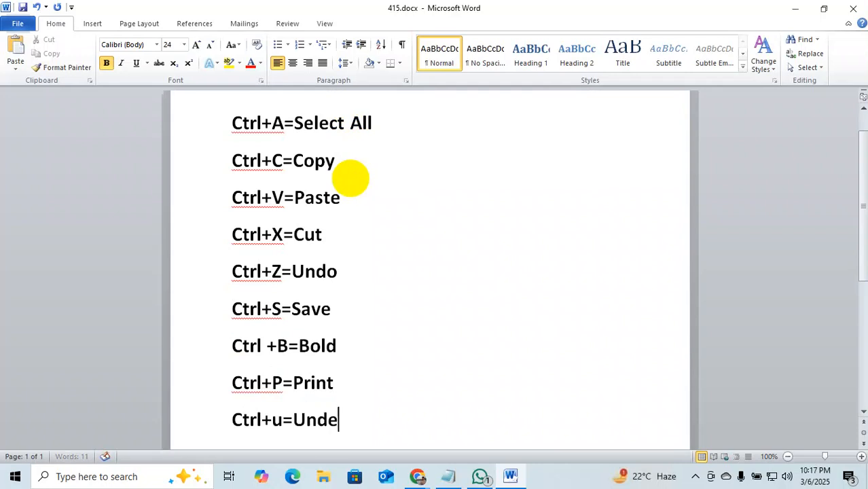
pyautogui.write('rline')
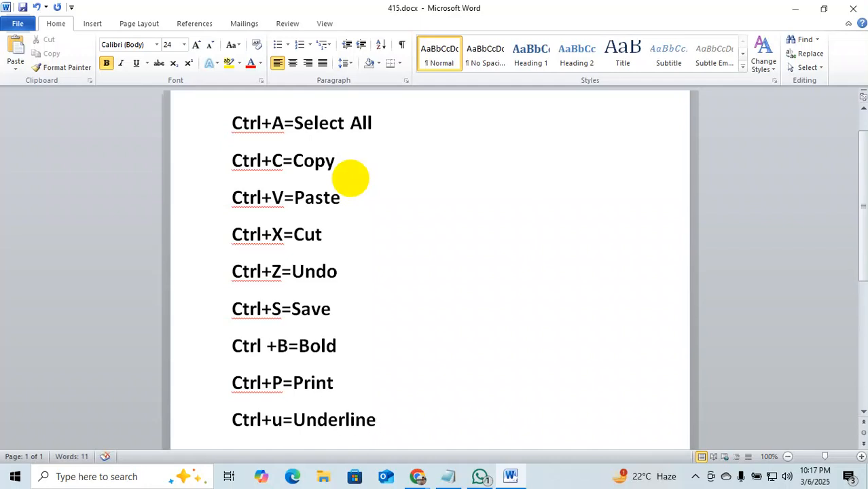
pyautogui.press('Return')
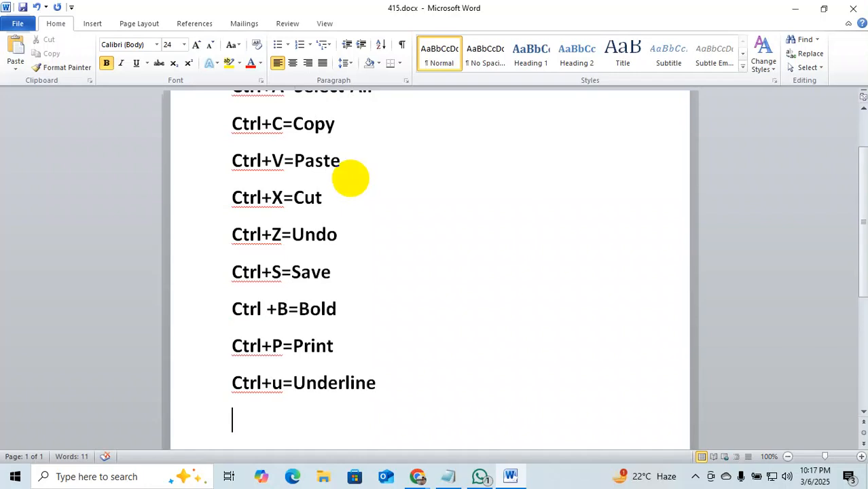
pyautogui.write('Ctrl+')
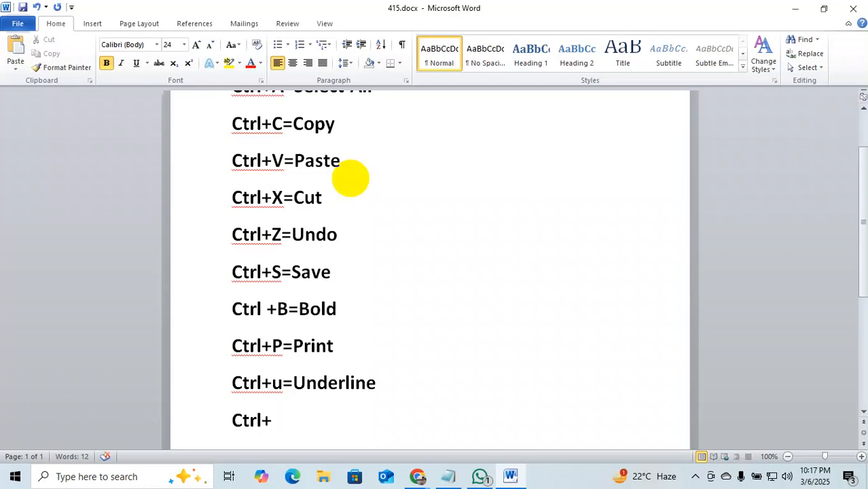
pyautogui.write('shift+')
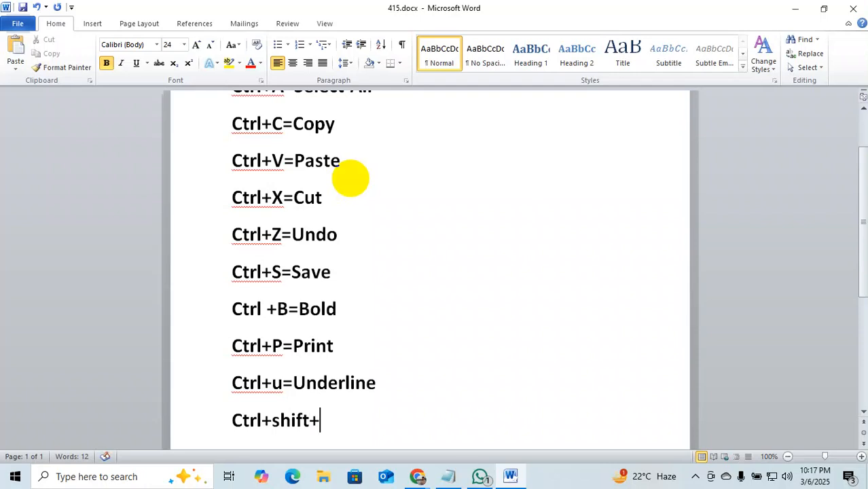
pyautogui.write('D=d')
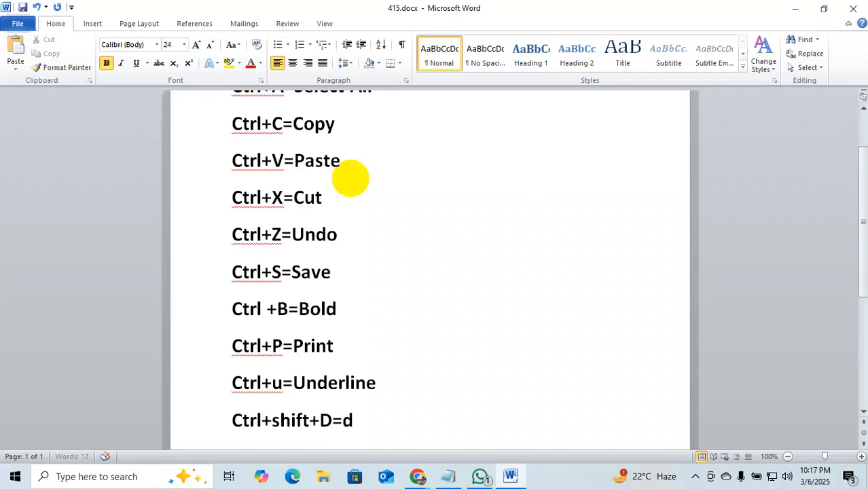
pyautogui.press('BackSpace')
pyautogui.write('D')
pyautogui.write('oub')
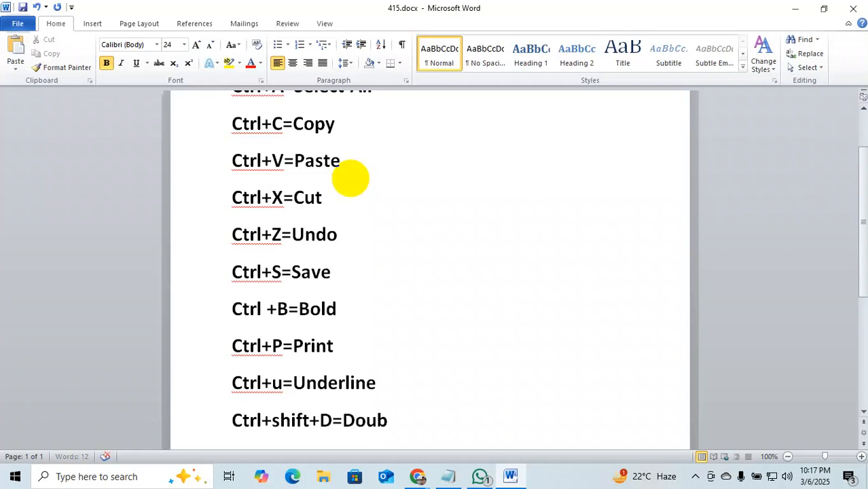
pyautogui.write('le Un')
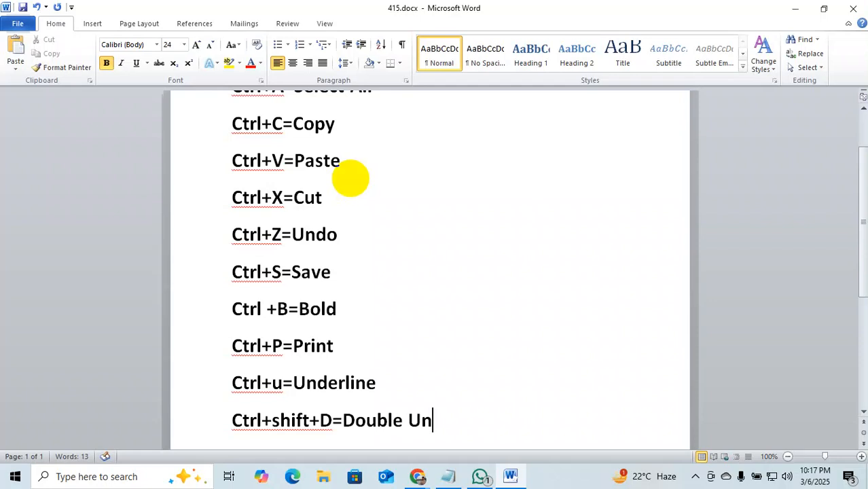
pyautogui.write('derline')
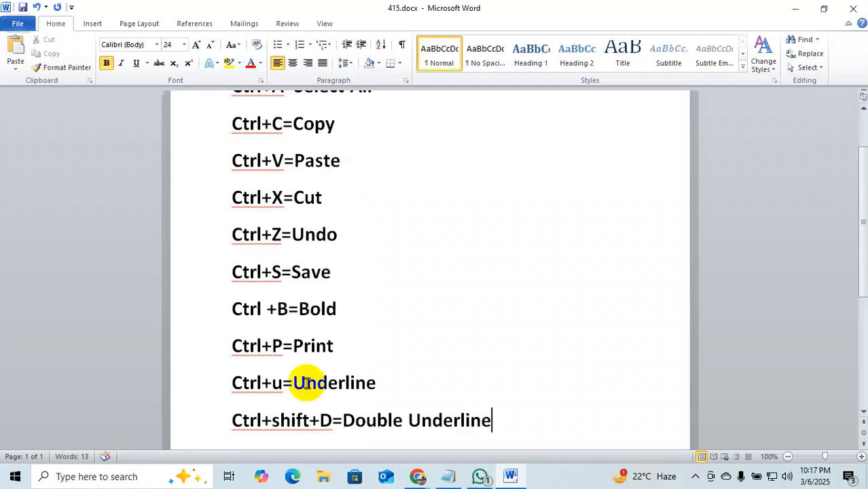
# Underline the Ctrl+u=Underline line.
pyautogui.click(151, 381)
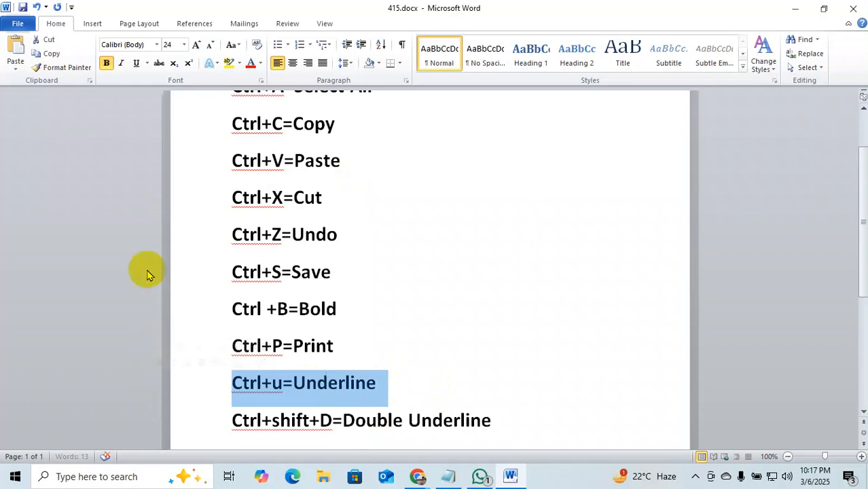
pyautogui.click(136, 62)
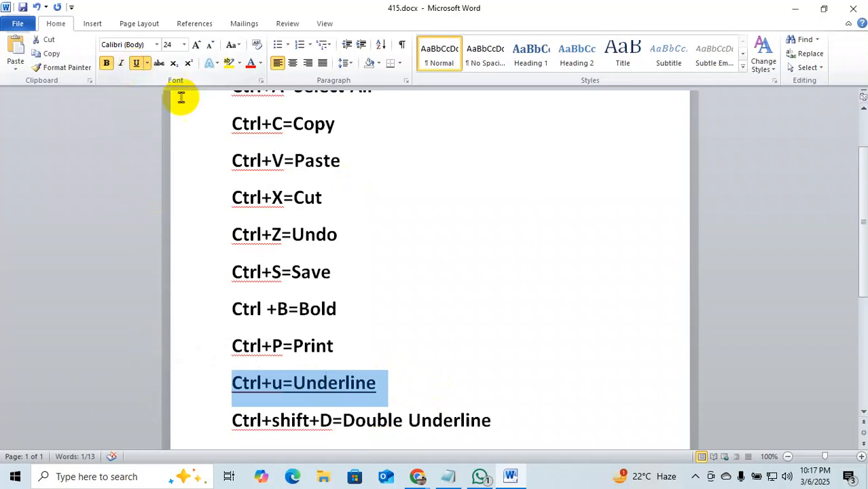
pyautogui.click(501, 304)
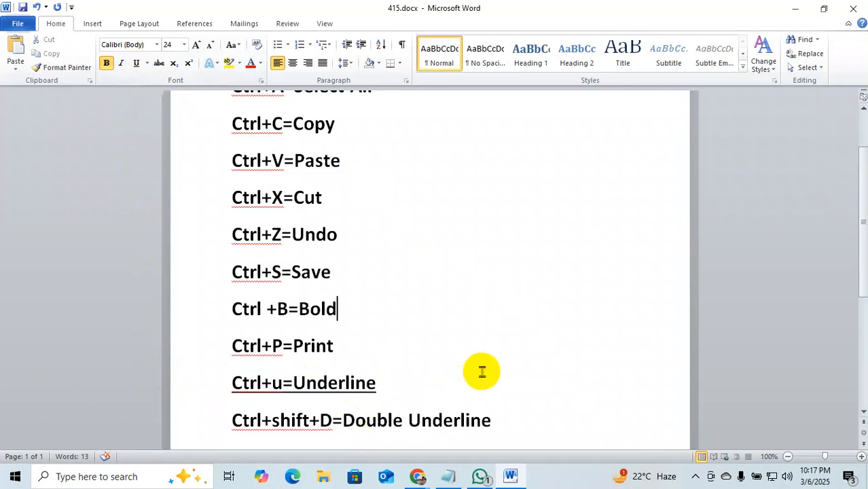
# Give the Ctrl+shift+D=Double Underline line a double underline with Ctrl+Shift+D.
pyautogui.moveTo(506, 422); pyautogui.dragTo(230, 425)
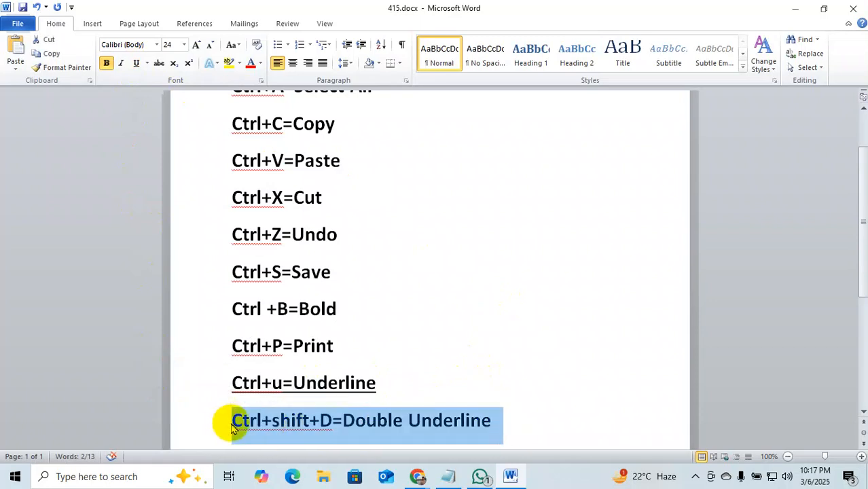
pyautogui.hotkey('ctrl', 'shift', 'd')
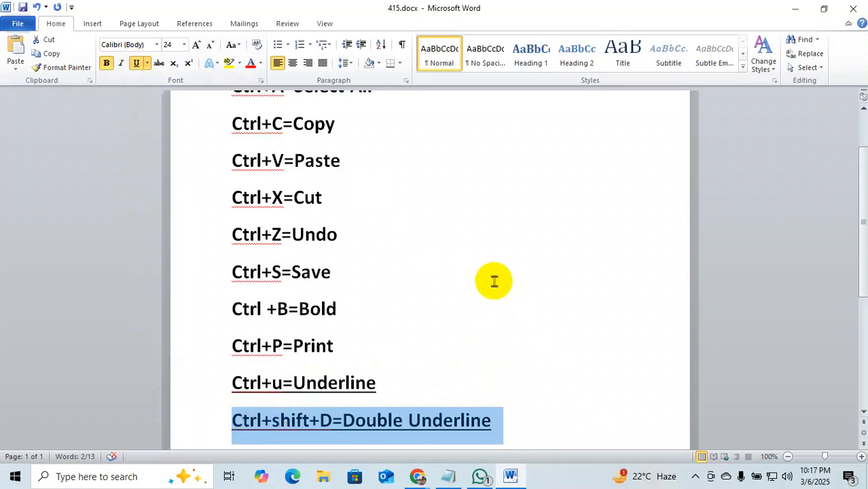
pyautogui.click(494, 281)
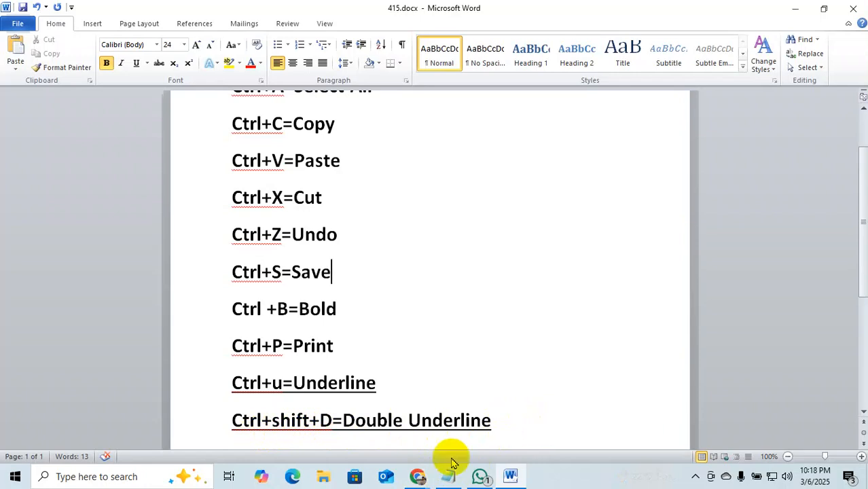
pyautogui.moveTo(497, 427); pyautogui.dragTo(112, 419)
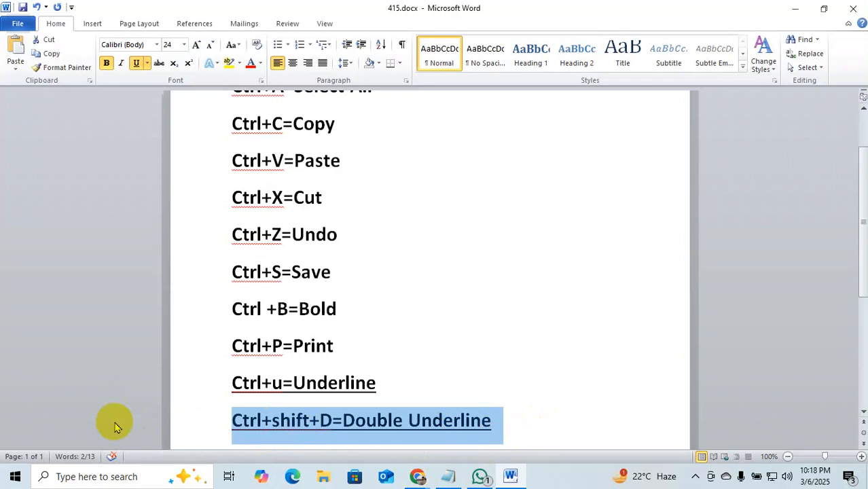
pyautogui.hotkey('ctrl', 'shift', 'd')
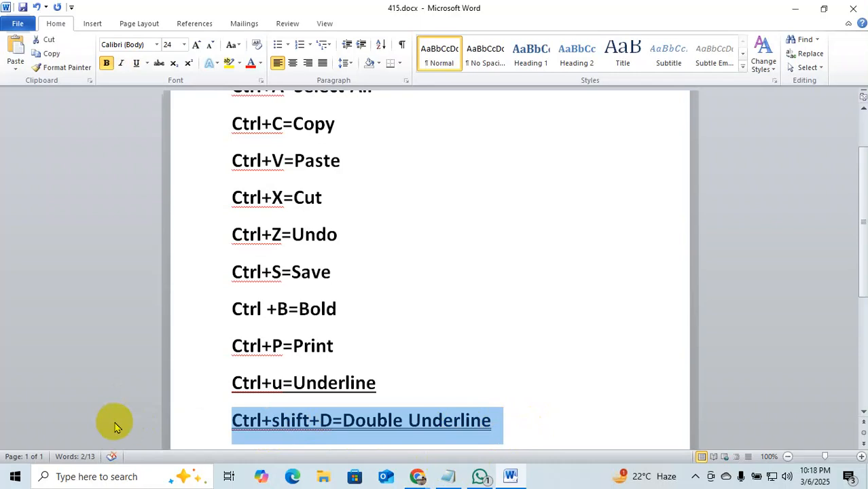
pyautogui.click(556, 415)
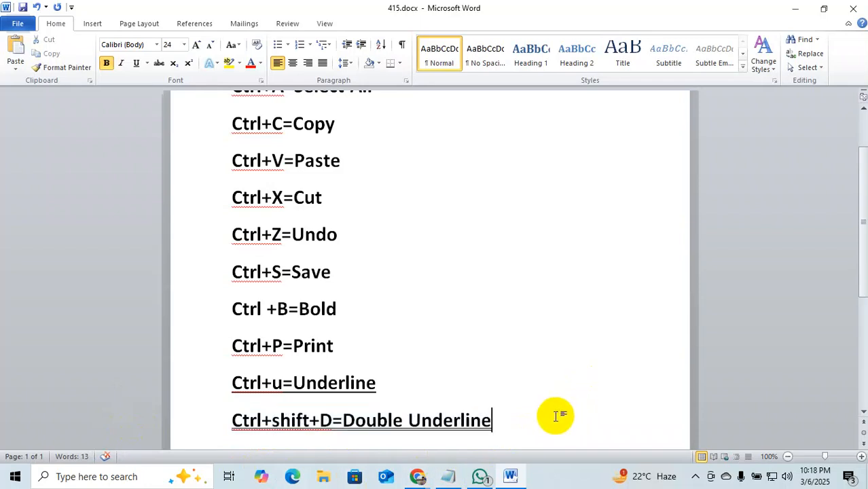
pyautogui.scroll(-1, 495, 435)
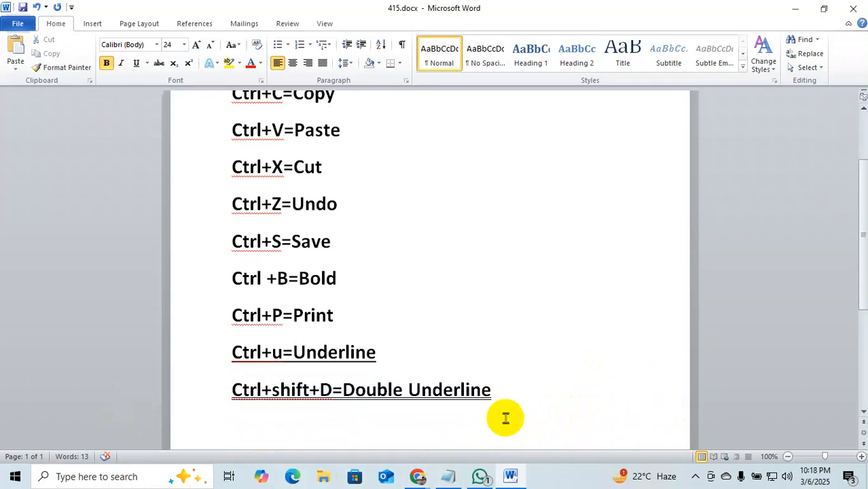
pyautogui.press('Return')
pyautogui.write('Ctr')
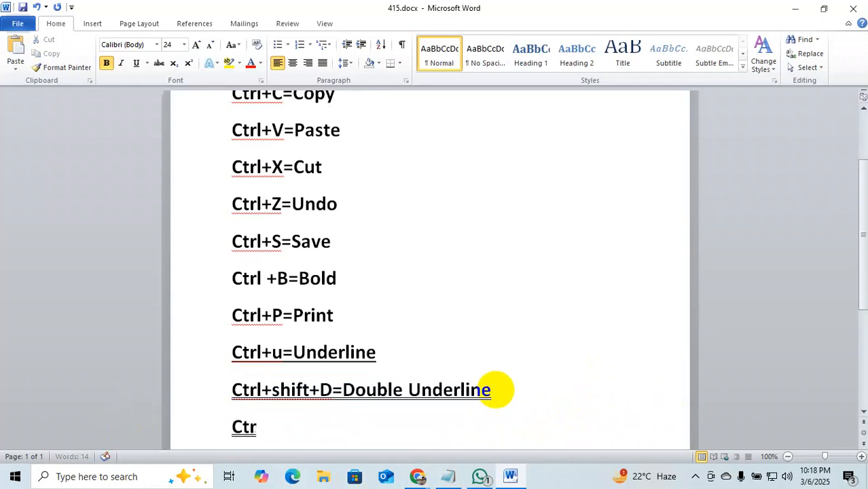
pyautogui.write('l=')
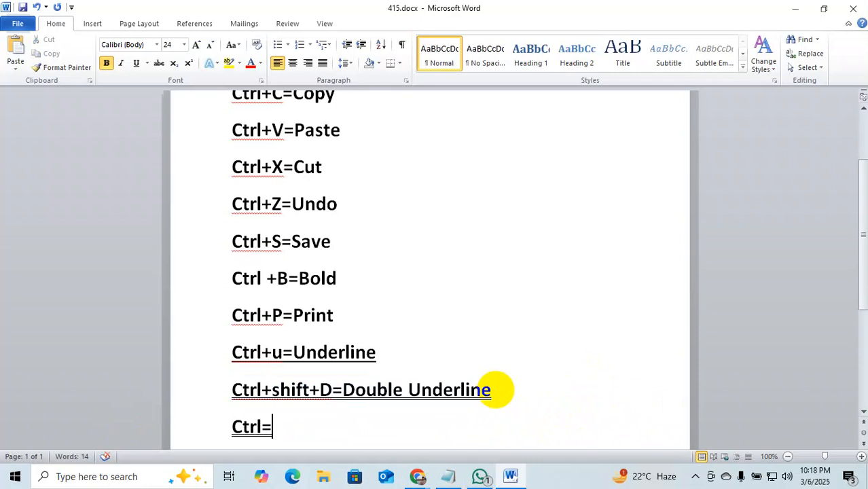
pyautogui.write('I')
pyautogui.press('BackSpace')
pyautogui.press('BackSpace')
pyautogui.write('+i=Ital')
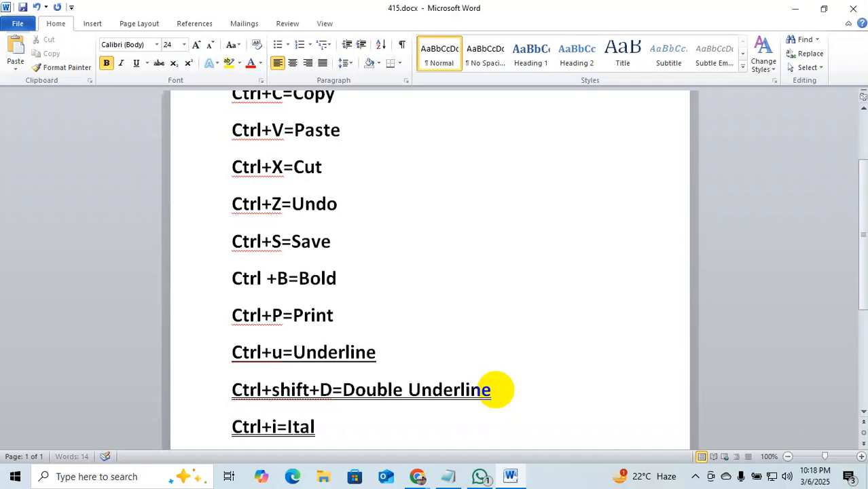
pyautogui.write('ic')
pyautogui.press('Return')
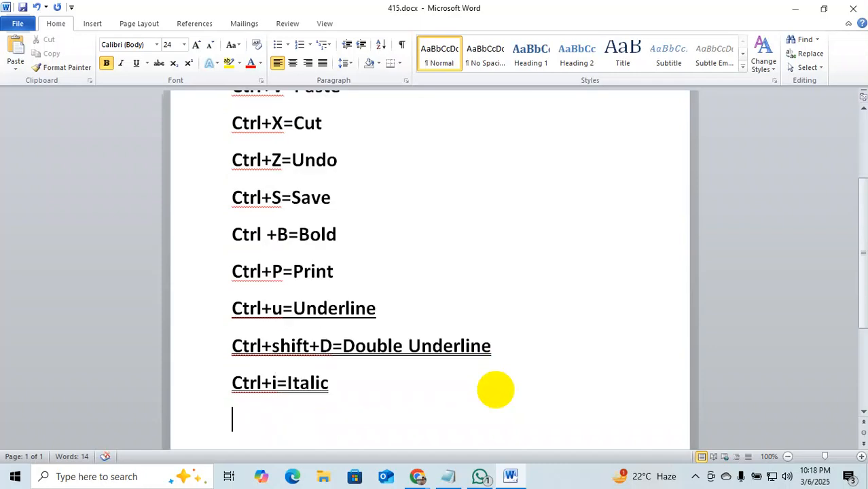
pyautogui.write('Ctrl')
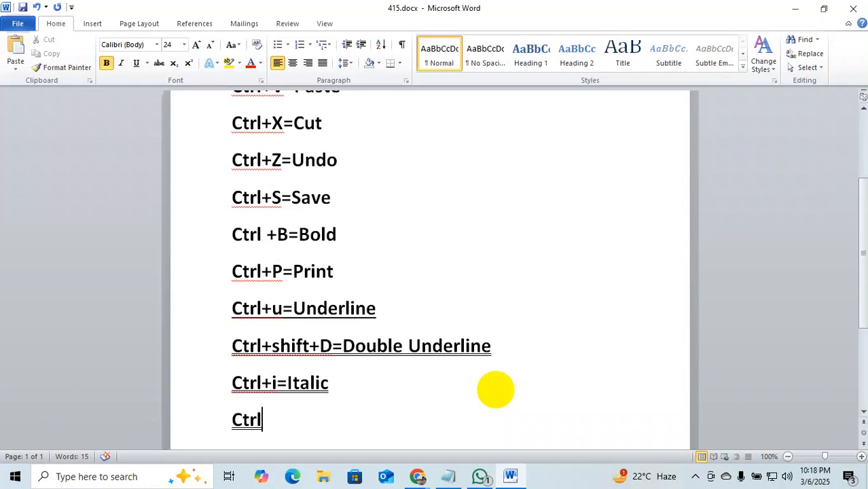
pyautogui.write('+}=')
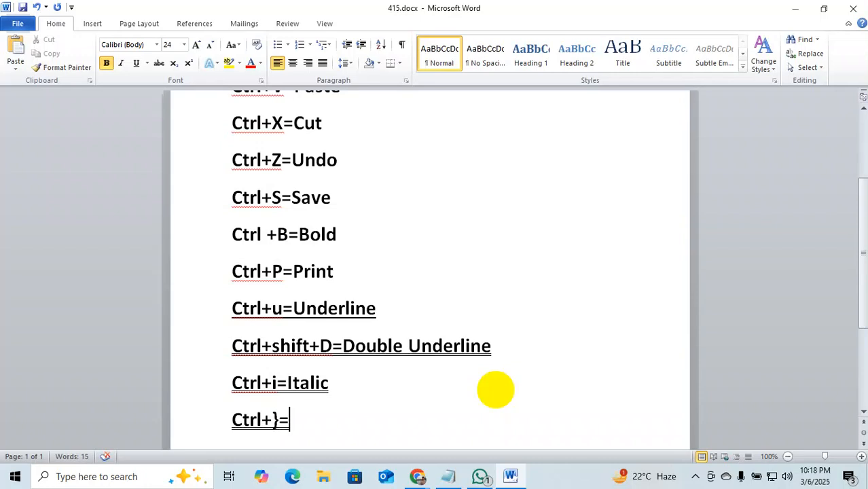
pyautogui.write('Siz')
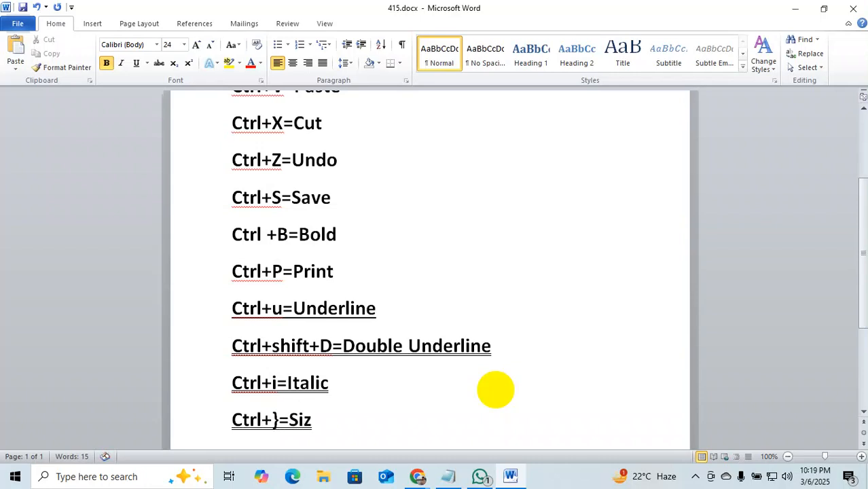
pyautogui.write('e Inc')
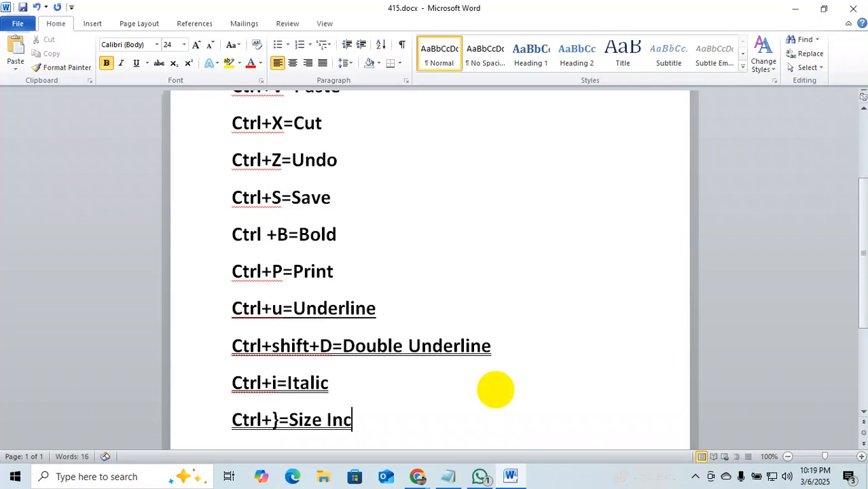
pyautogui.write('rease')
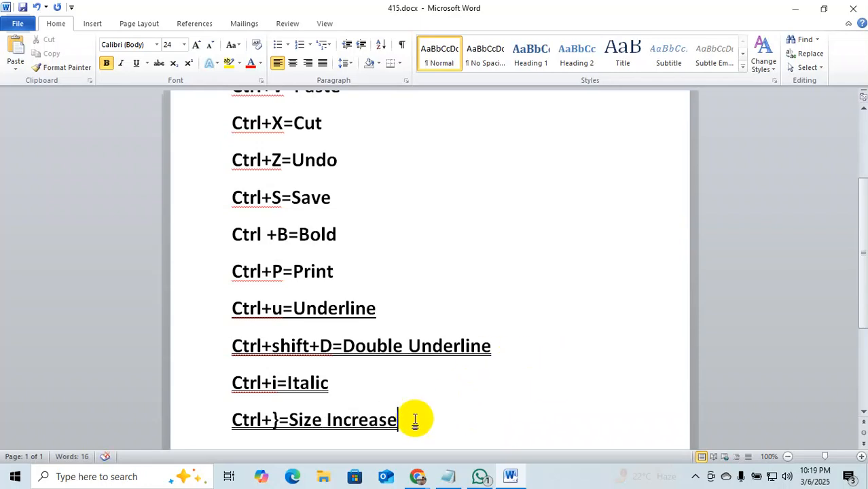
pyautogui.moveTo(319, 384); pyautogui.dragTo(204, 384)
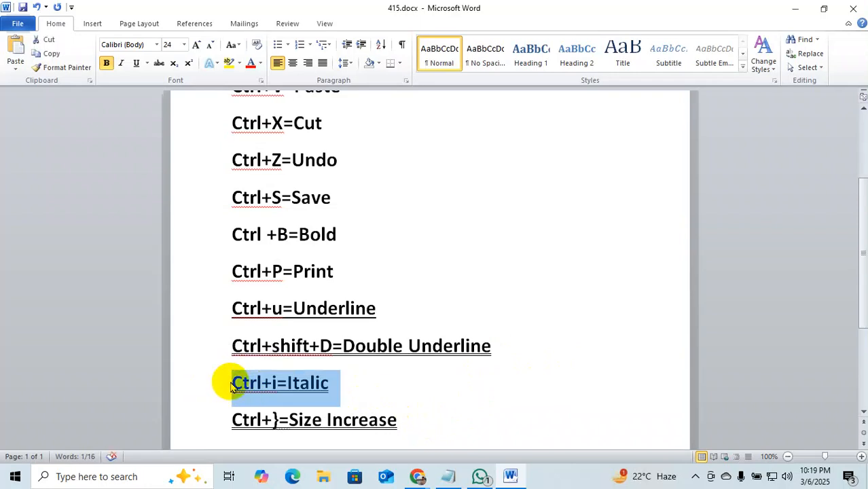
pyautogui.hotkey('ctrl', 'i')
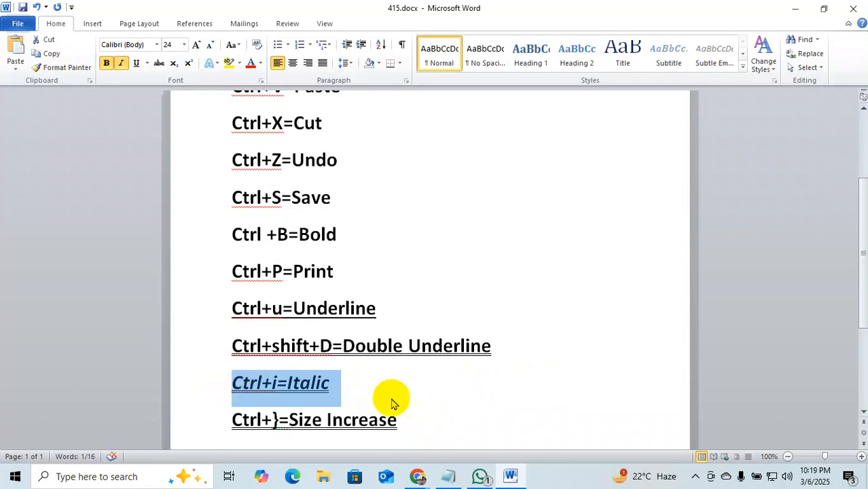
pyautogui.click(415, 397)
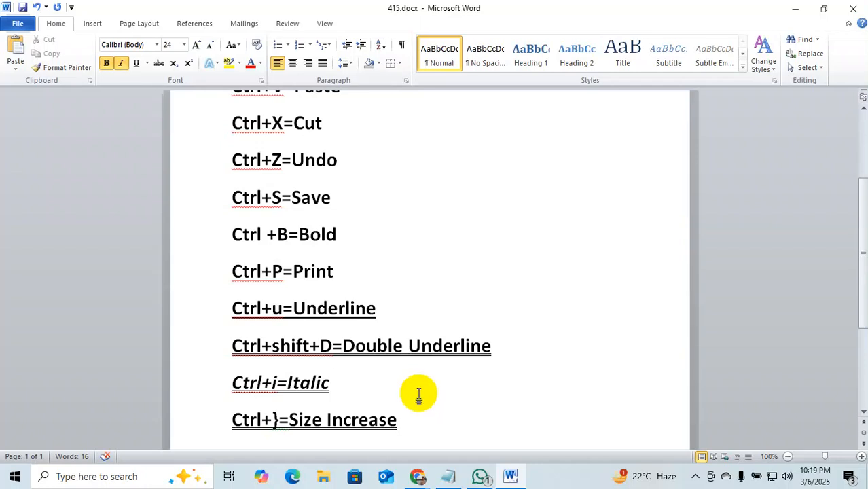
pyautogui.scroll(-1, 418, 392)
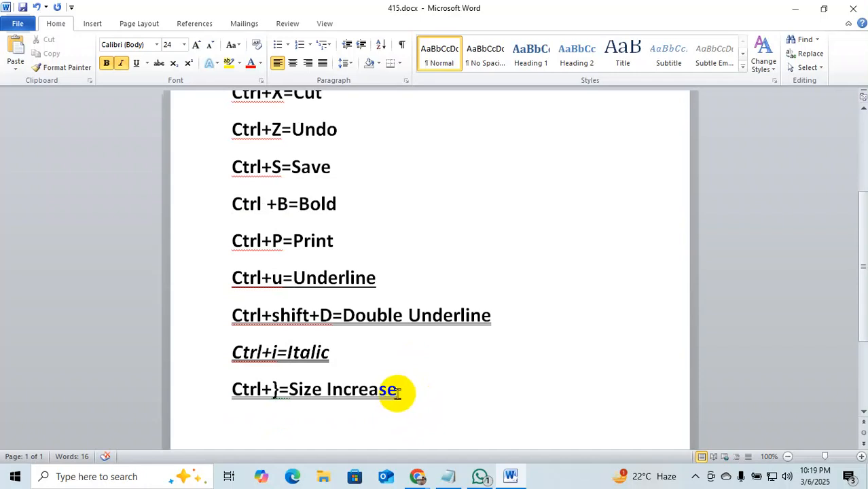
pyautogui.moveTo(399, 392); pyautogui.dragTo(210, 395)
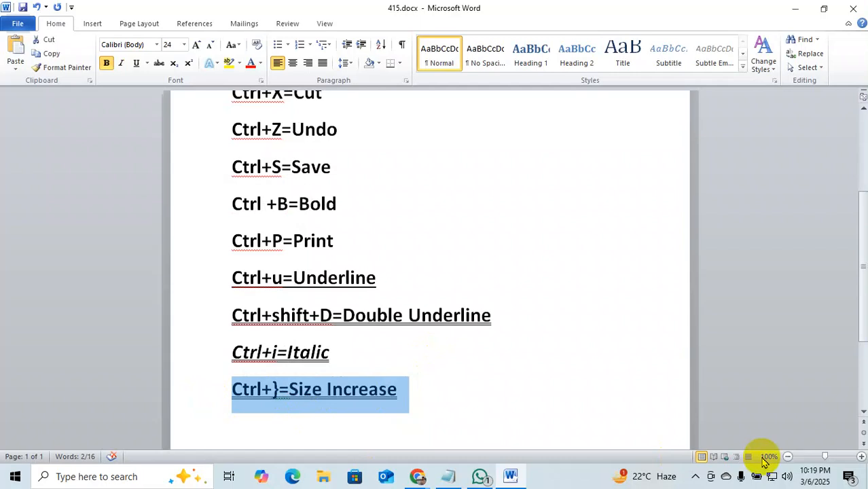
pyautogui.hotkey('ctrl', ']')
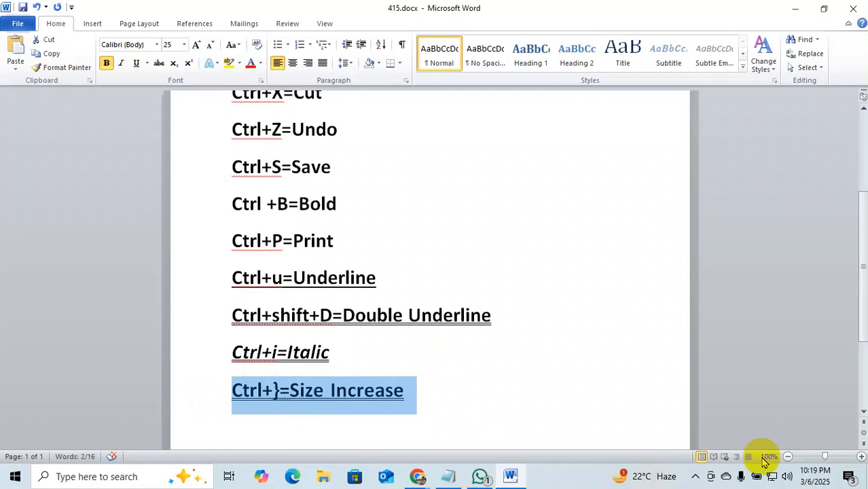
pyautogui.hotkey('ctrl', ']')
pyautogui.hotkey('ctrl', ']')
pyautogui.hotkey('ctrl', ']')
pyautogui.hotkey('ctrl', ']')
pyautogui.hotkey('ctrl', ']')
pyautogui.hotkey('ctrl', ']')
pyautogui.hotkey('ctrl', ']')
pyautogui.hotkey('ctrl', ']')
pyautogui.hotkey('ctrl', ']')
pyautogui.hotkey('ctrl', ']')
pyautogui.hotkey('ctrl', ']')
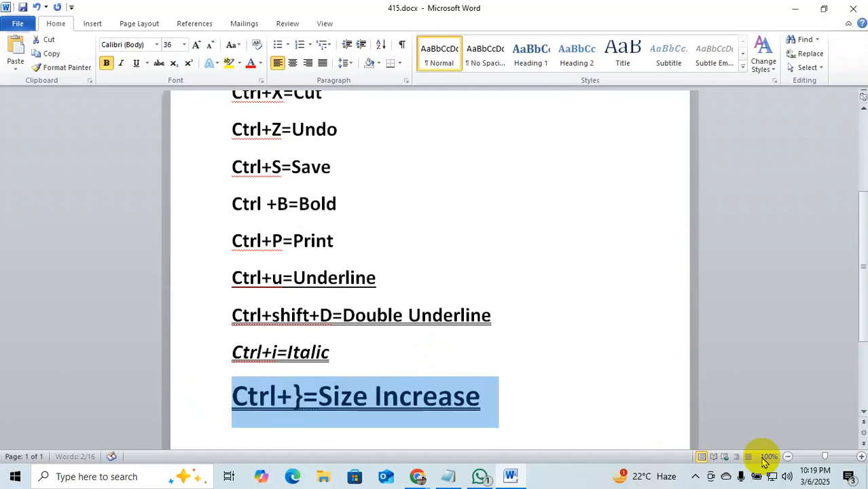
pyautogui.hotkey('ctrl', ']')
pyautogui.hotkey('ctrl', ']')
pyautogui.hotkey('ctrl', ']')
pyautogui.hotkey('ctrl', ']')
pyautogui.hotkey('ctrl', ']')
pyautogui.hotkey('ctrl', ']')
pyautogui.hotkey('ctrl', ']')
pyautogui.hotkey('ctrl', ']')
pyautogui.hotkey('ctrl', ']')
pyautogui.hotkey('ctrl', ']')
pyautogui.hotkey('ctrl', ']')
pyautogui.hotkey('ctrl', ']')
pyautogui.hotkey('ctrl', ']')
pyautogui.hotkey('ctrl', ']')
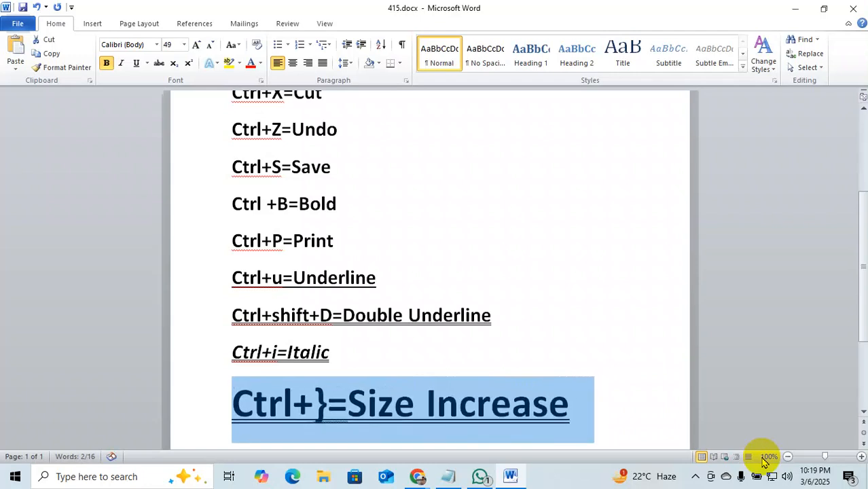
pyautogui.hotkey('ctrl', '[')
pyautogui.hotkey('ctrl', '[')
pyautogui.hotkey('ctrl', '[')
pyautogui.hotkey('ctrl', '[')
pyautogui.hotkey('ctrl', '[')
pyautogui.hotkey('ctrl', '[')
pyautogui.hotkey('ctrl', '[')
pyautogui.hotkey('ctrl', '[')
pyautogui.hotkey('ctrl', '[')
pyautogui.hotkey('ctrl', '[')
pyautogui.hotkey('ctrl', '[')
pyautogui.hotkey('ctrl', '[')
pyautogui.hotkey('ctrl', '[')
pyautogui.hotkey('ctrl', '[')
pyautogui.hotkey('ctrl', '[')
pyautogui.hotkey('ctrl', '[')
pyautogui.hotkey('ctrl', '[')
pyautogui.hotkey('ctrl', '[')
pyautogui.hotkey('ctrl', '[')
pyautogui.hotkey('ctrl', '[')
pyautogui.hotkey('ctrl', '[')
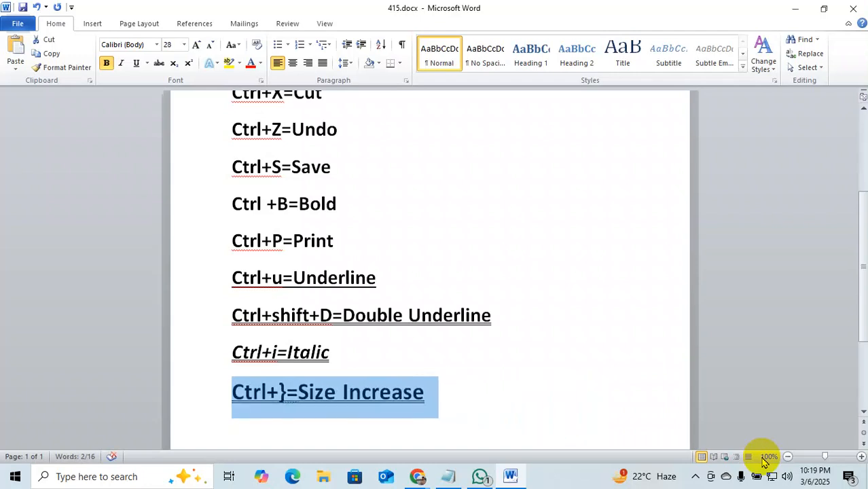
pyautogui.hotkey('ctrl', '[')
pyautogui.hotkey('ctrl', '[')
pyautogui.hotkey('ctrl', '[')
pyautogui.hotkey('ctrl', '[')
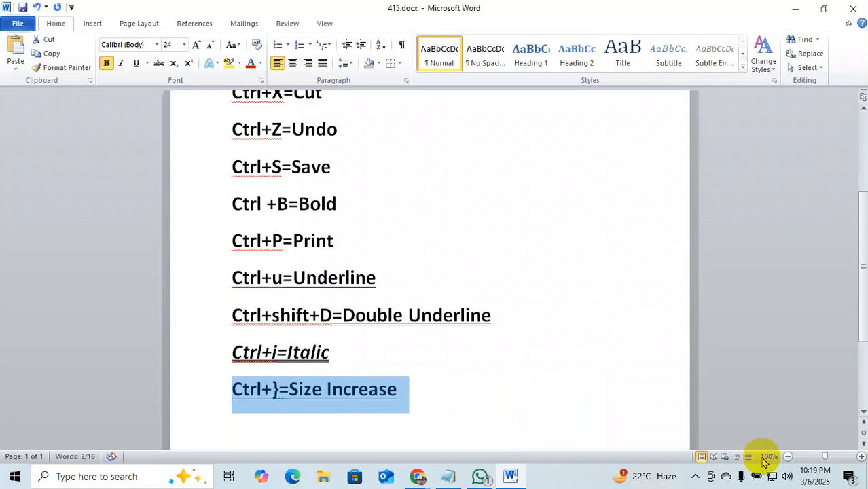
pyautogui.hotkey('ctrl', '[')
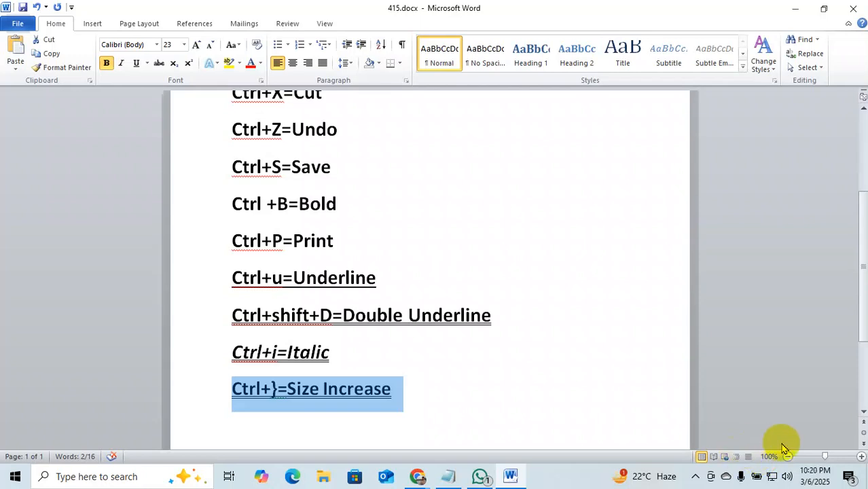
pyautogui.click(442, 392)
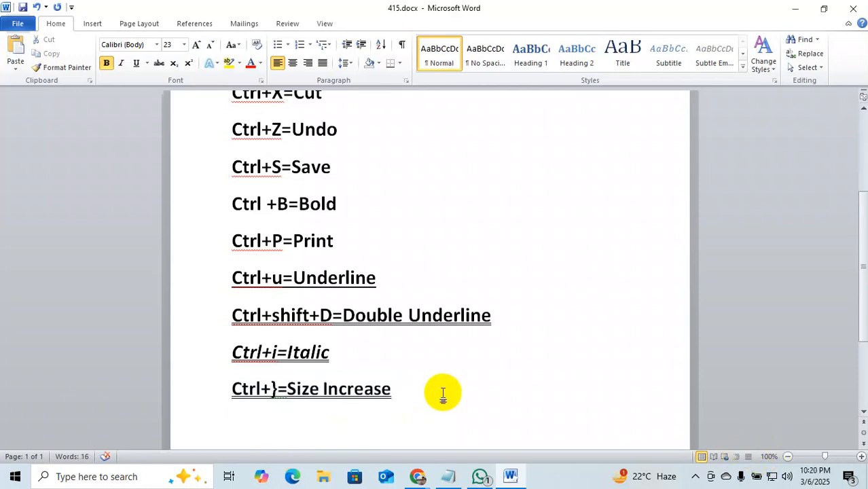
# Add the line Ctrl+Shift+>=size Increase and enlarge its font to 28 pt.
pyautogui.press('Return')
pyautogui.write('Ctrl')
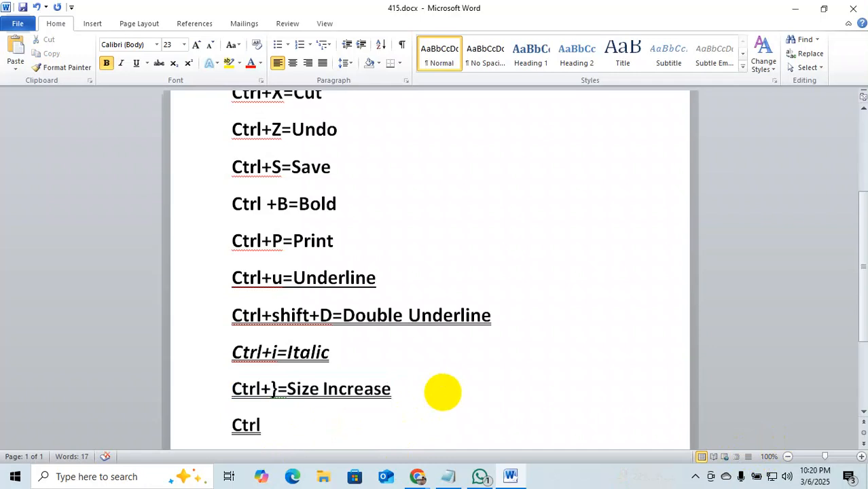
pyautogui.write('+Shift+')
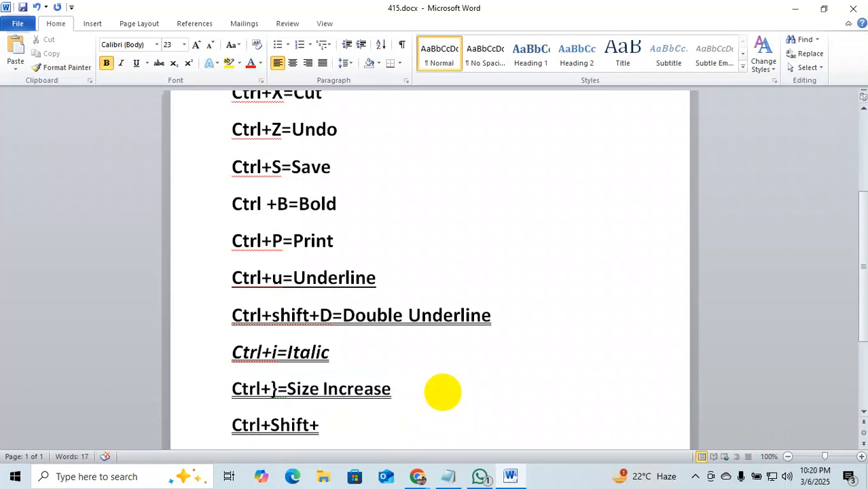
pyautogui.write('>=size Increase')
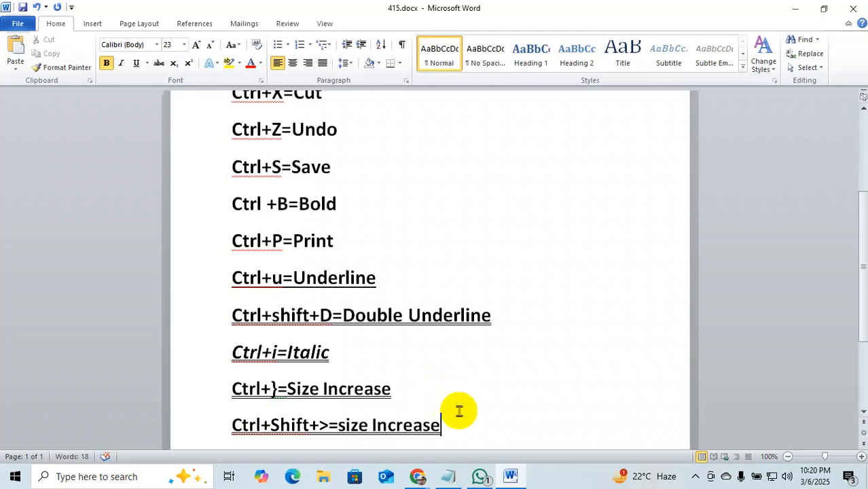
pyautogui.click(192, 424)
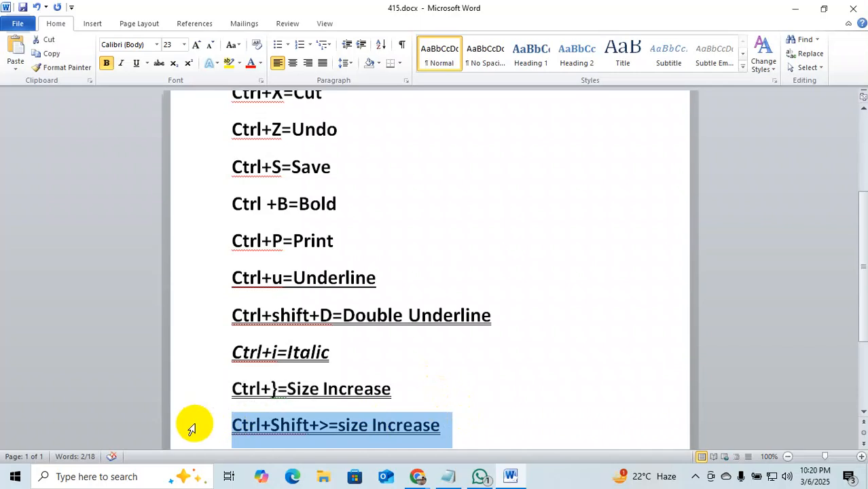
pyautogui.hotkey('ctrl', 'shift', '.')
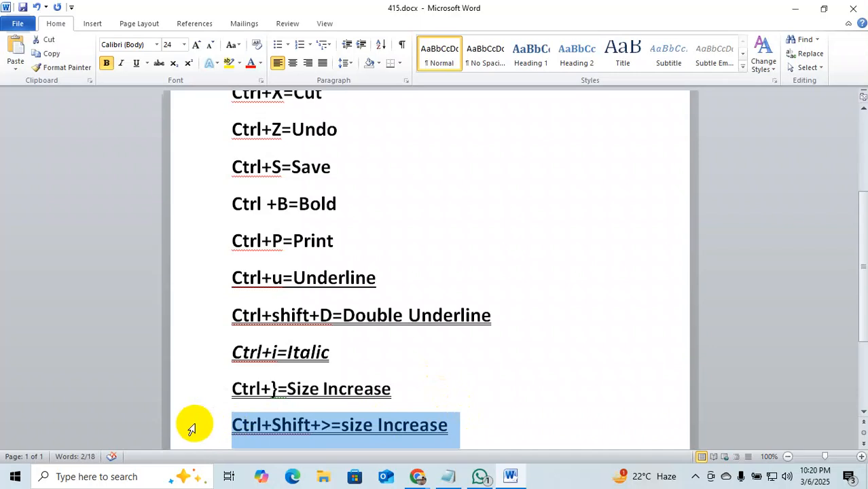
pyautogui.hotkey('ctrl', 'shift', '.')
pyautogui.hotkey('ctrl', 'shift', '.')
pyautogui.hotkey('ctrl', 'shift', '.')
pyautogui.hotkey('ctrl', 'shift', '.')
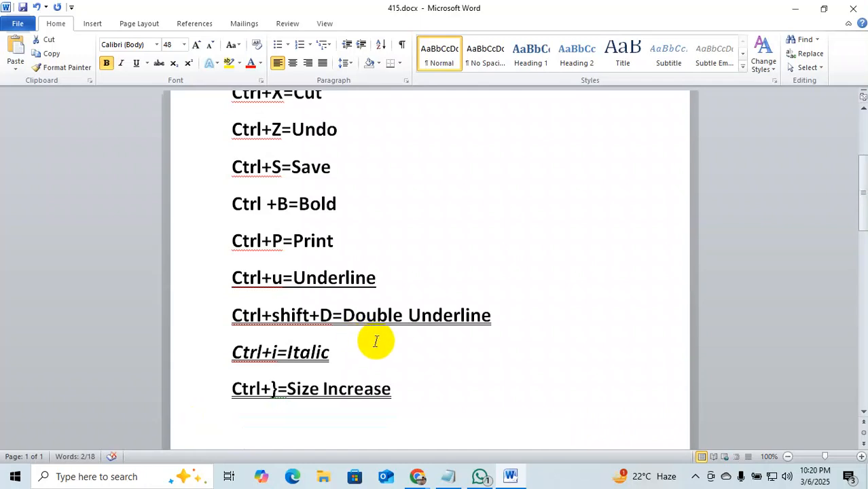
# Shrink the size Increase line's font from 28 back to 24 pt with Ctrl+Shift+<.
pyautogui.scroll(-5, 479, 357)
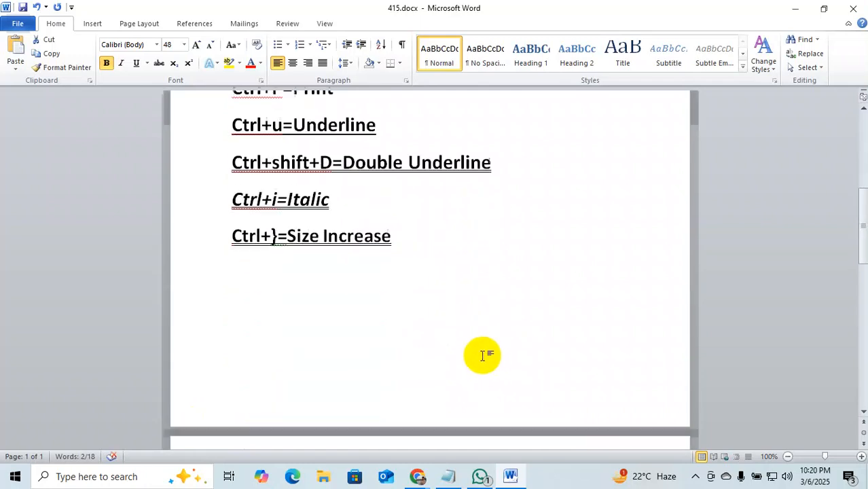
pyautogui.scroll(-2, 530, 387)
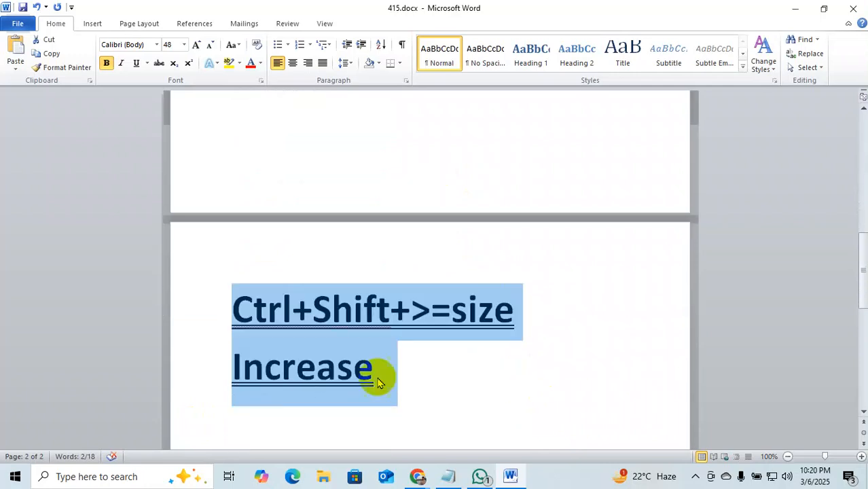
pyautogui.press('ctrl+shift+less')
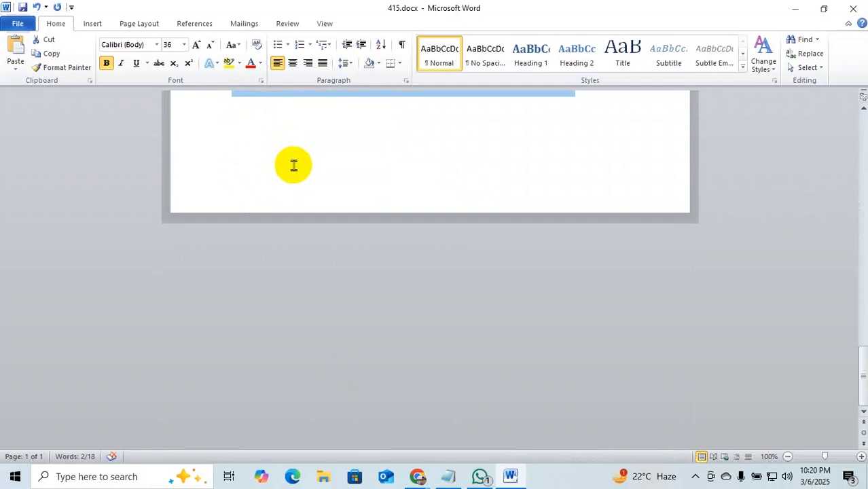
pyautogui.scroll(1, 493, 197)
pyautogui.scroll(1, 494, 204)
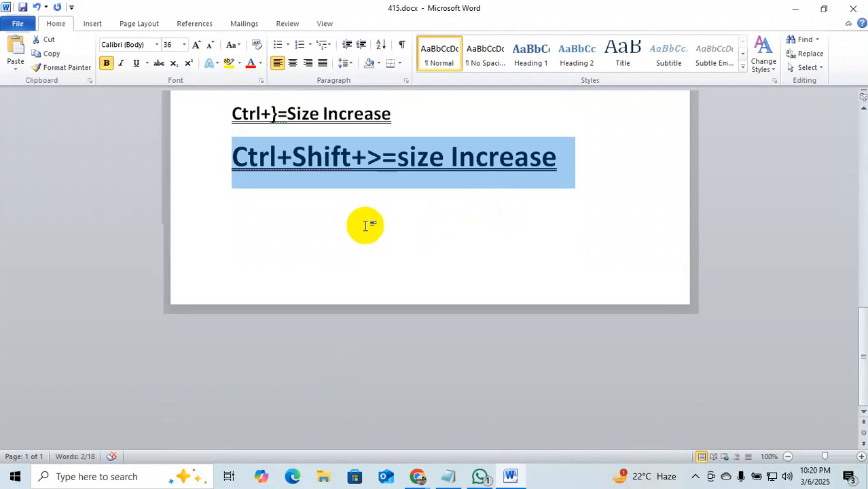
pyautogui.press('ctrl+shift+less')
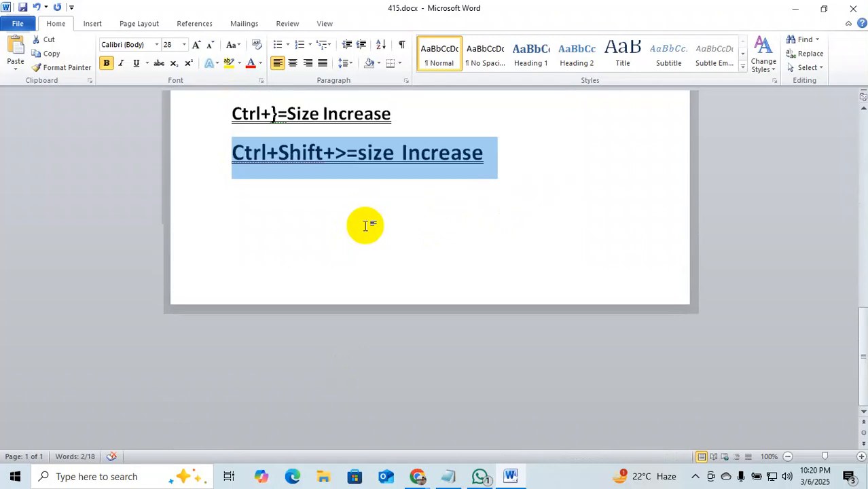
pyautogui.press('ctrl+shift+less')
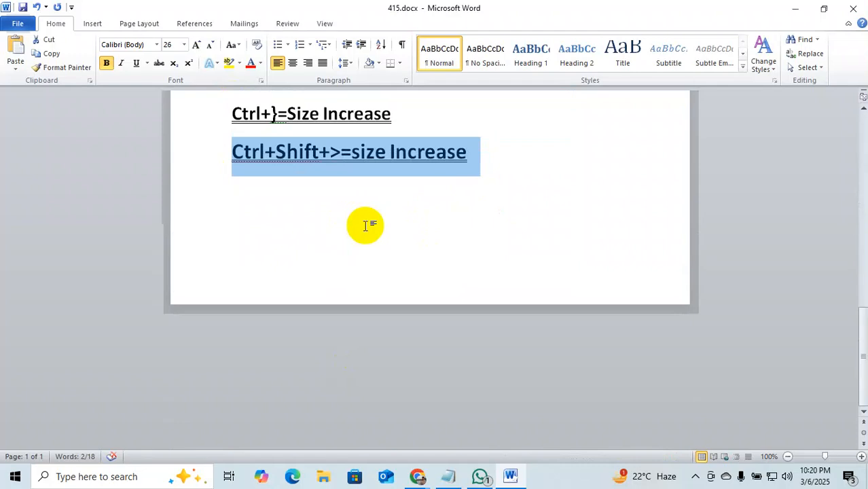
pyautogui.press('ctrl+shift+less')
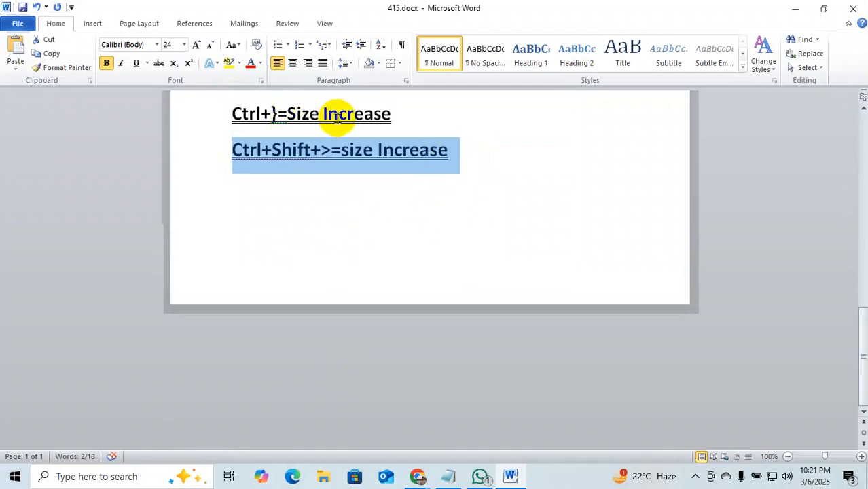
pyautogui.scroll(3, 480, 215)
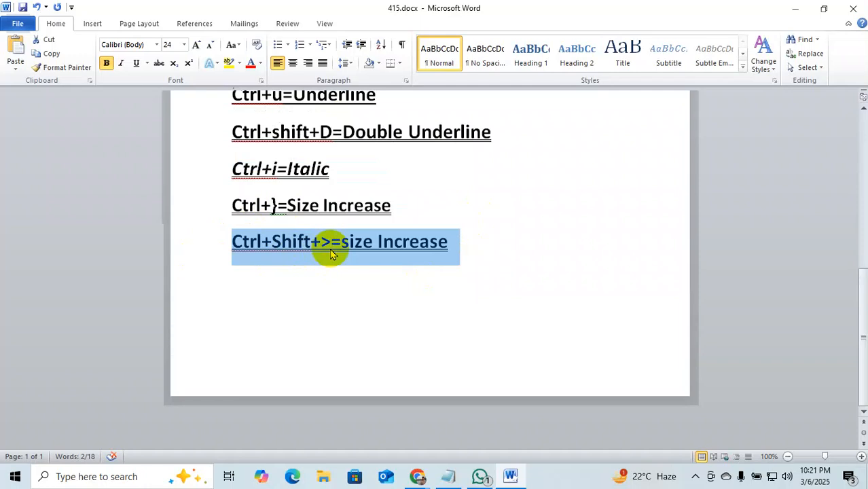
# Append '(Geometry)' after 'Increase' on the last line and start a new line below.
pyautogui.click(464, 237)
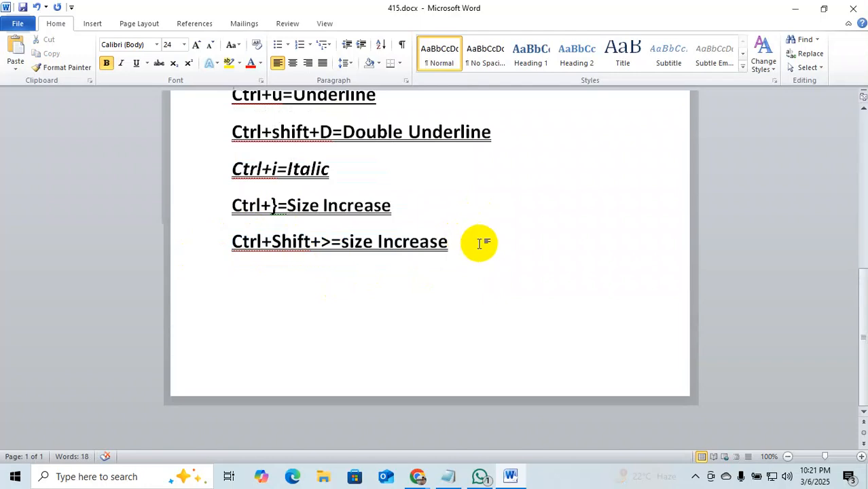
pyautogui.write('(')
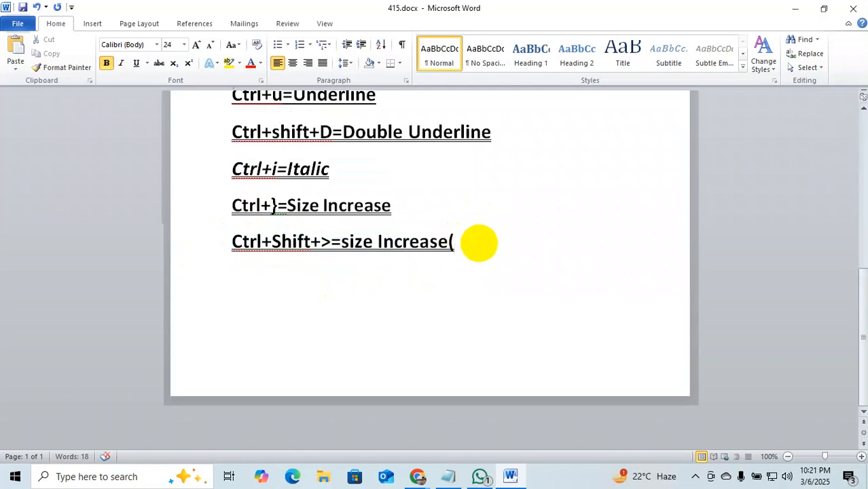
pyautogui.write('Geo')
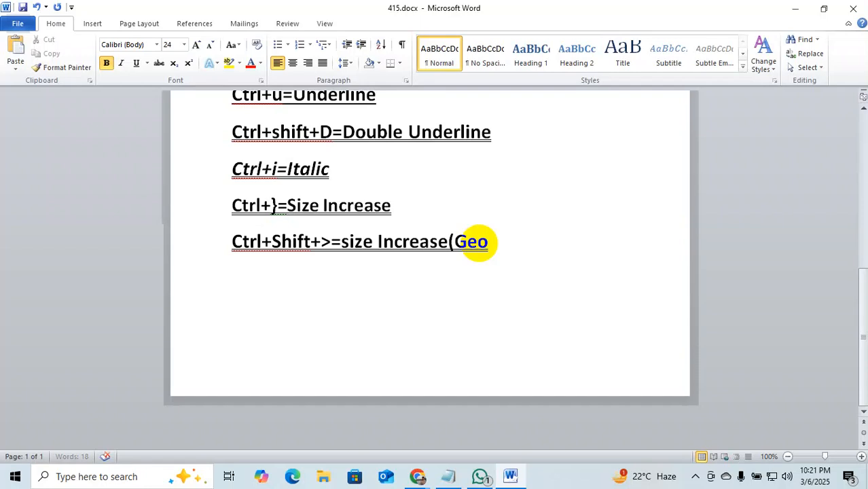
pyautogui.write('met')
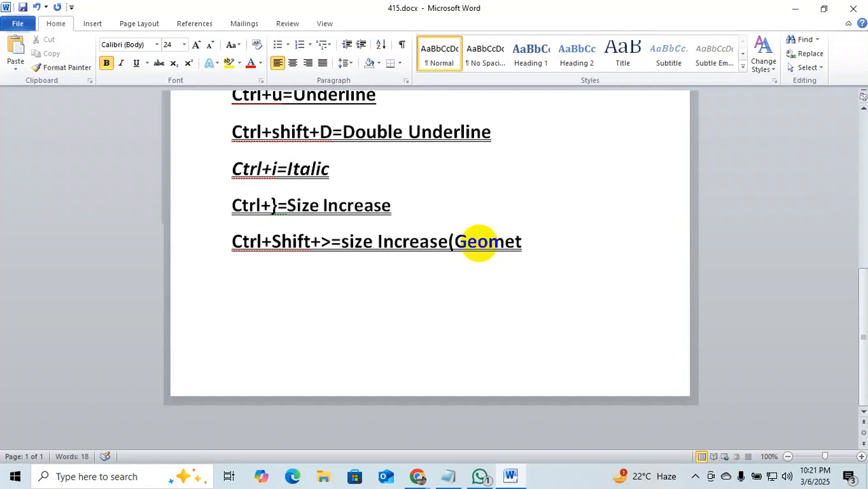
pyautogui.write('ry)')
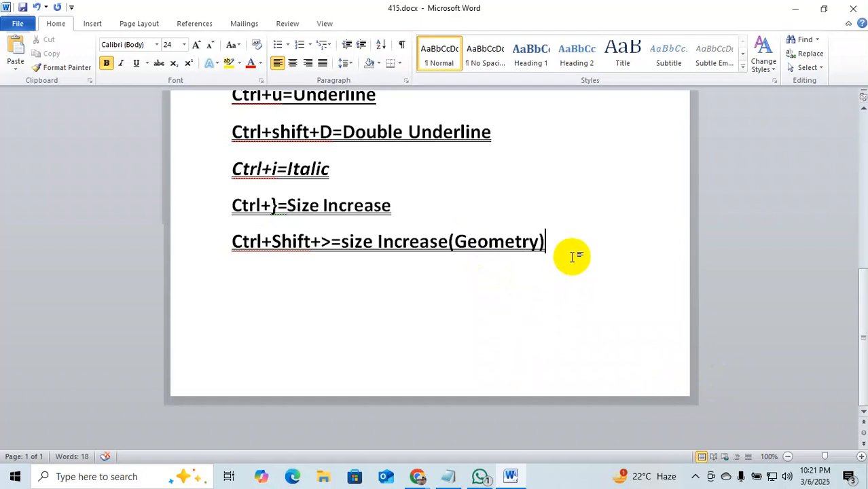
pyautogui.press('Return')
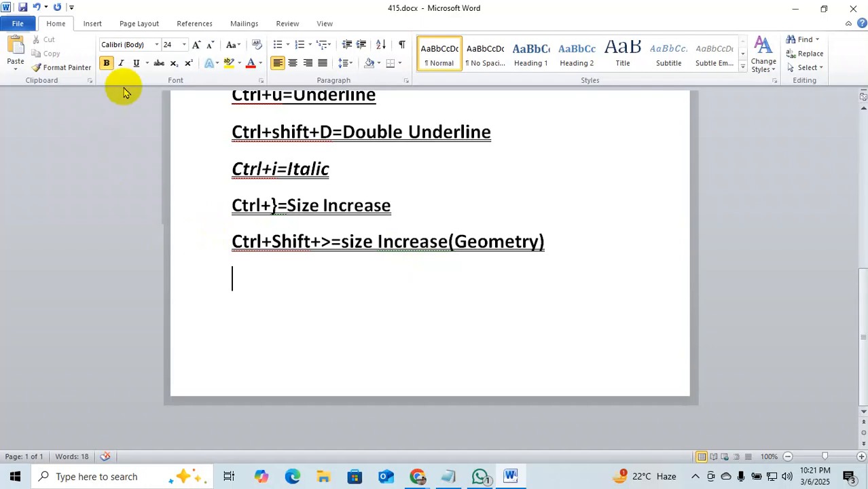
# Apply strikethrough to the whole Ctrl+Shift+>=size Increase(Geometry) line.
pyautogui.moveTo(230, 241); pyautogui.dragTo(557, 243)
pyautogui.click(159, 63)
pyautogui.click(360, 309)
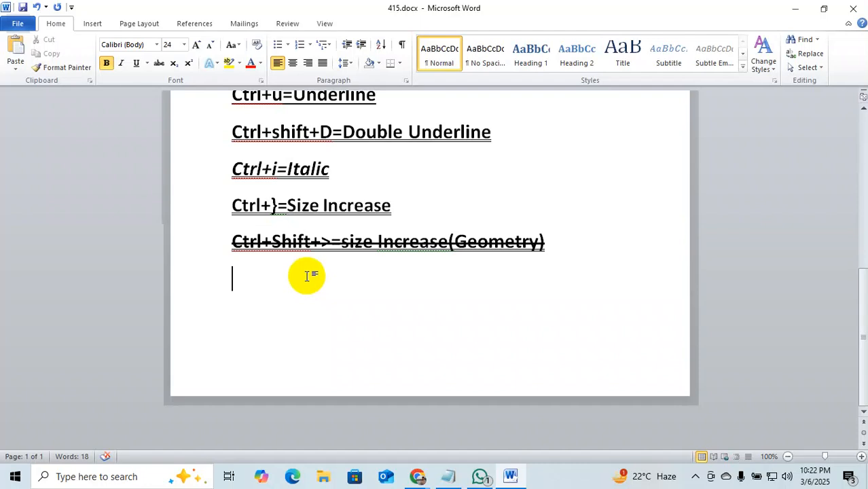
# Add two lines below the struck-through entry, each reading X2, removing a stray '='.
pyautogui.write('x')
pyautogui.press('Return')
pyautogui.write('x=')
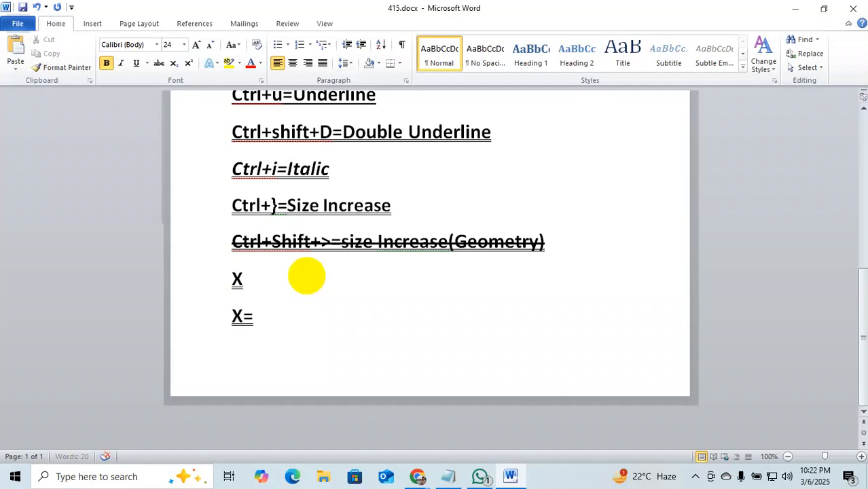
pyautogui.press('BackSpace')
pyautogui.click(257, 284)
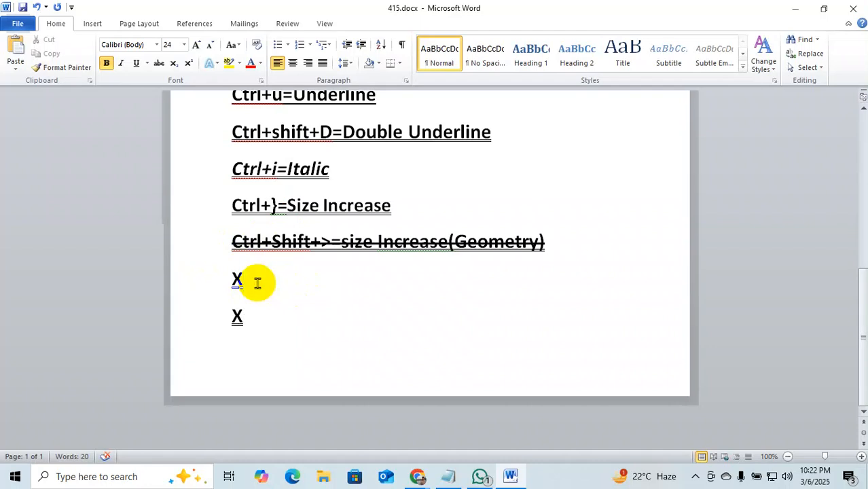
pyautogui.write('2')
pyautogui.click(243, 316)
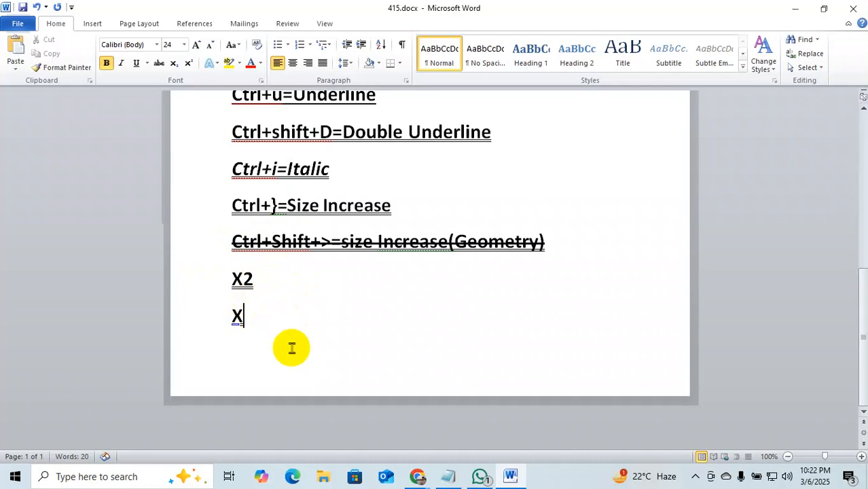
pyautogui.write('2')
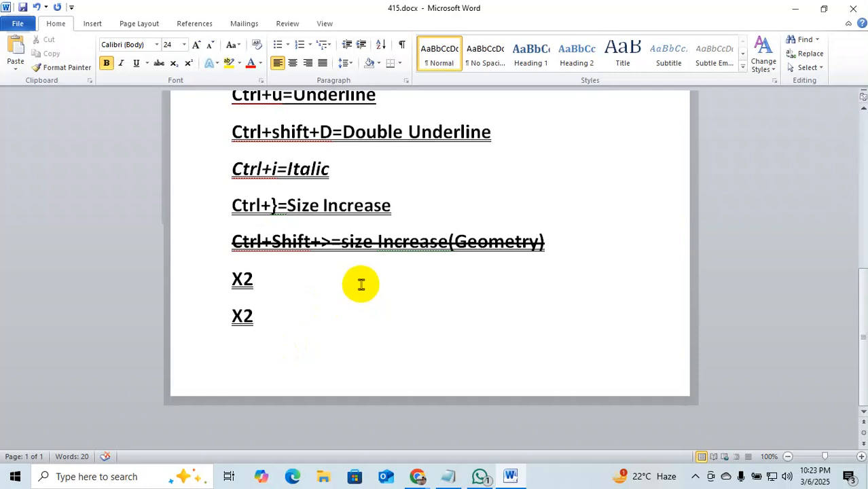
pyautogui.moveTo(268, 286); pyautogui.dragTo(247, 284)
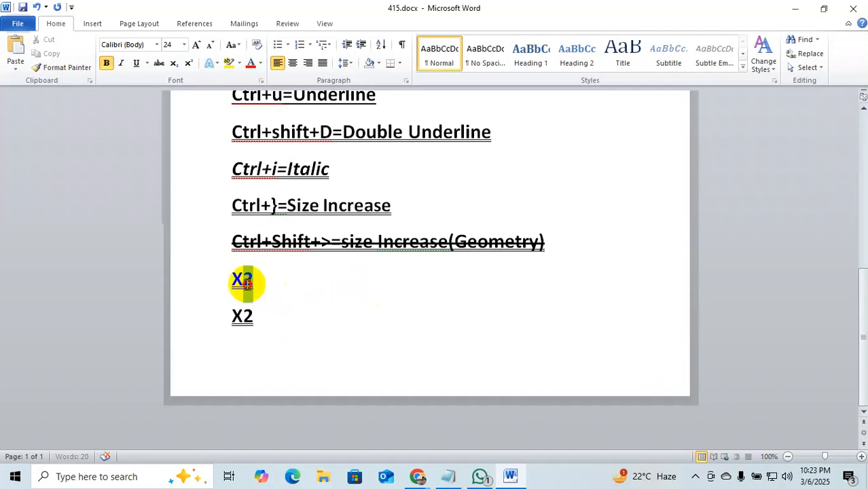
pyautogui.click(189, 63)
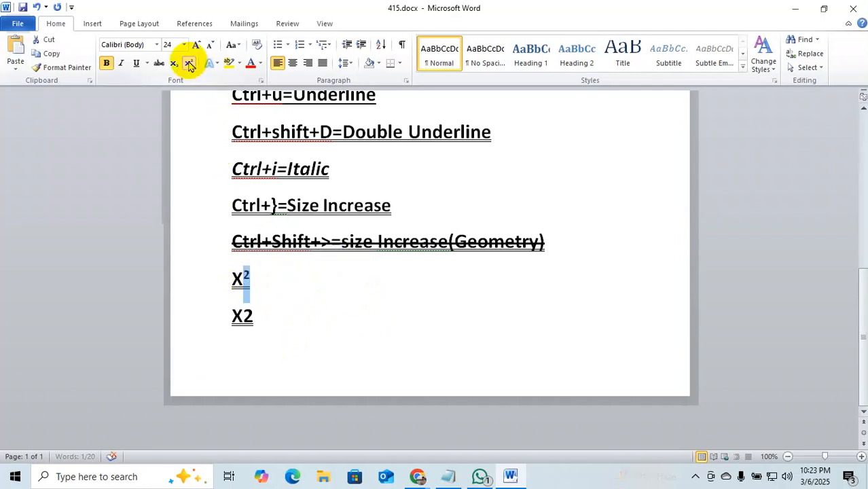
pyautogui.click(280, 291)
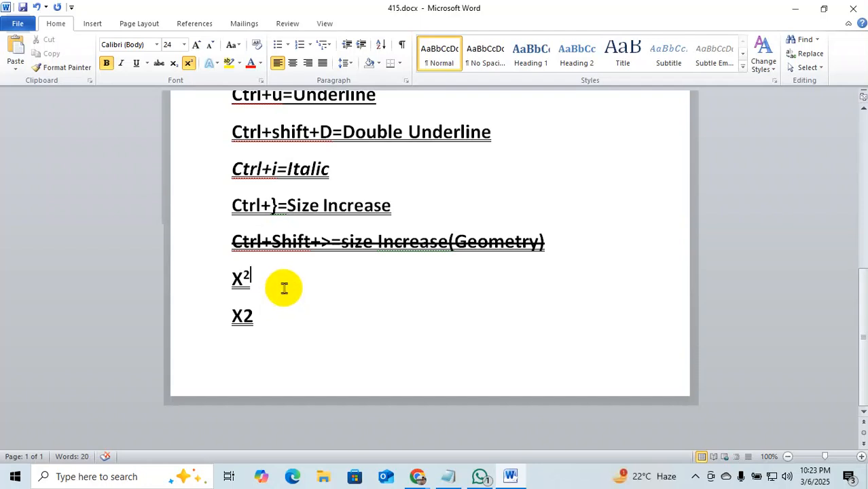
pyautogui.moveTo(252, 274)
pyautogui.mouseDown()
pyautogui.moveTo(236, 277)
pyautogui.moveTo(245, 274)
pyautogui.mouseUp()
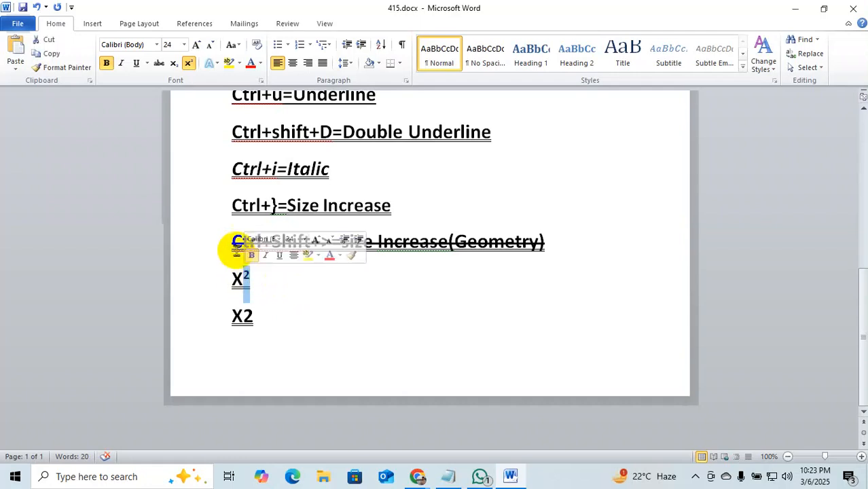
pyautogui.click(190, 64)
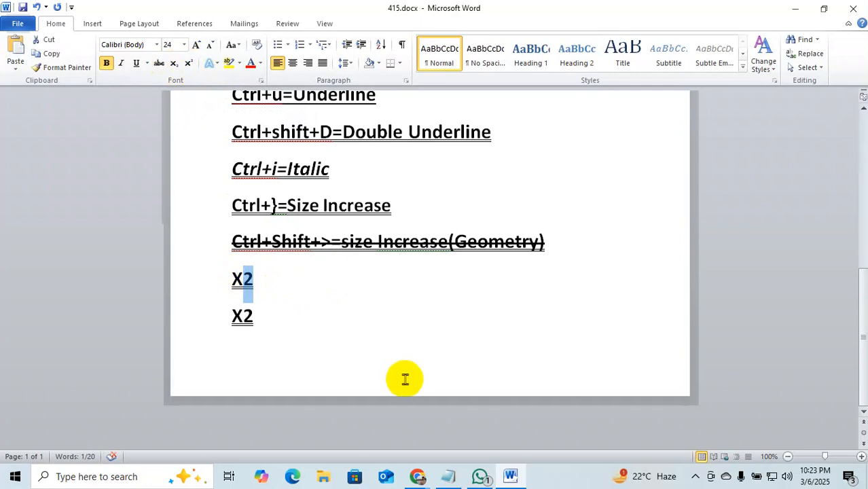
# Extend the first X2 line to read X2=Ctrl+shift++, fixing the typo.
pyautogui.click(273, 277)
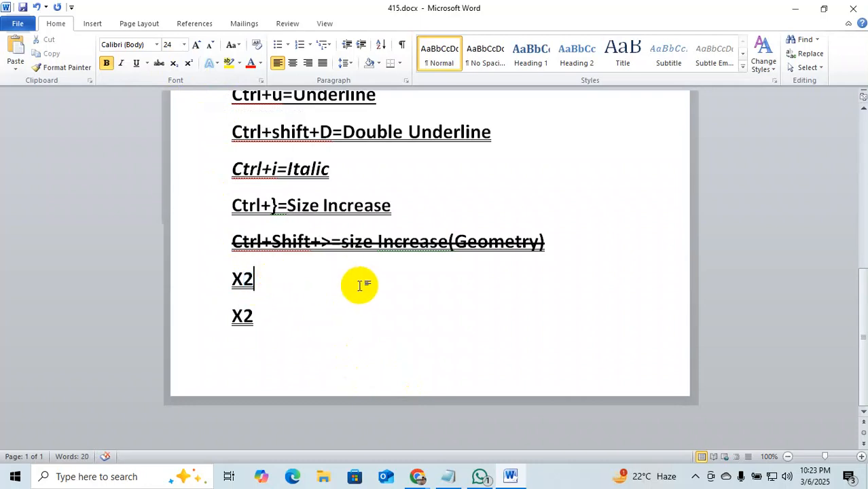
pyautogui.write('=')
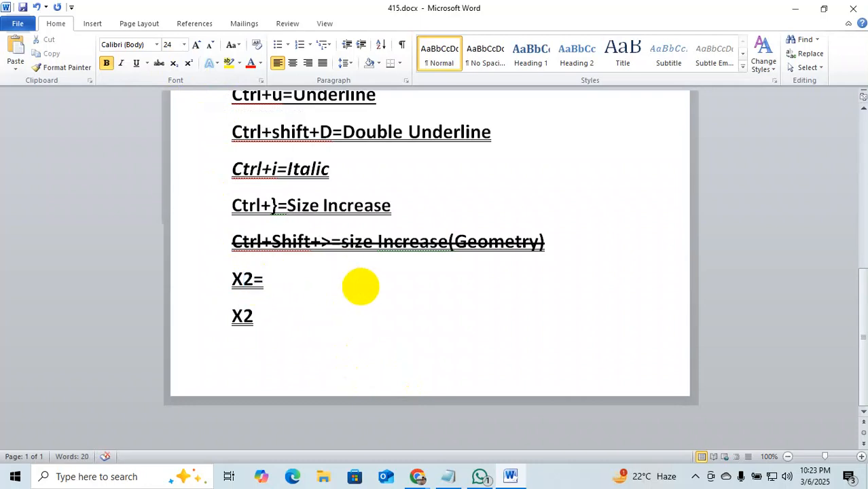
pyautogui.write('Ctrl+s')
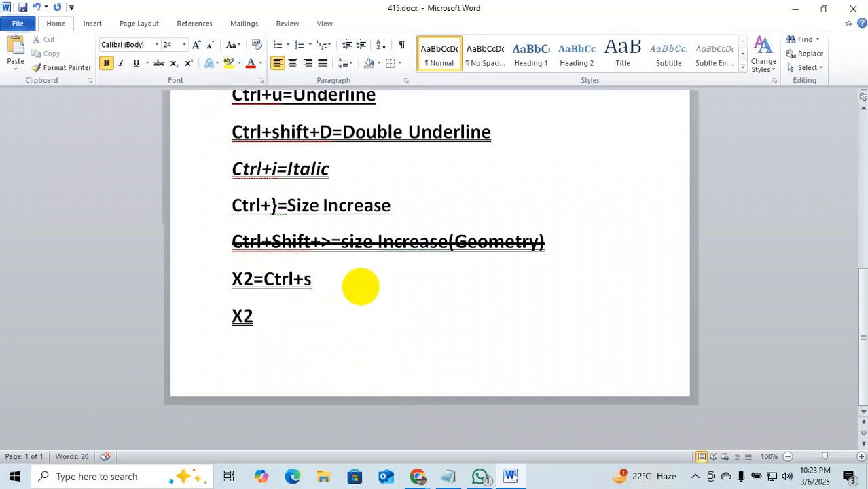
pyautogui.write('i')
pyautogui.press('BackSpace')
pyautogui.write('hift+')
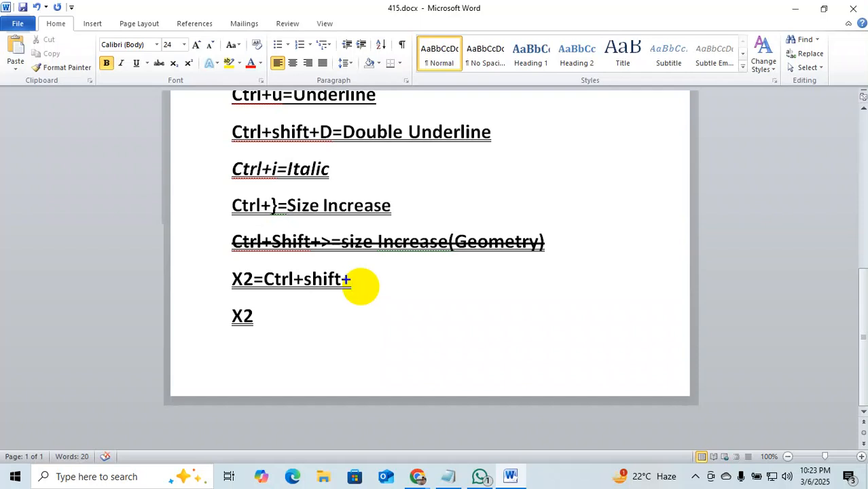
pyautogui.write('+')
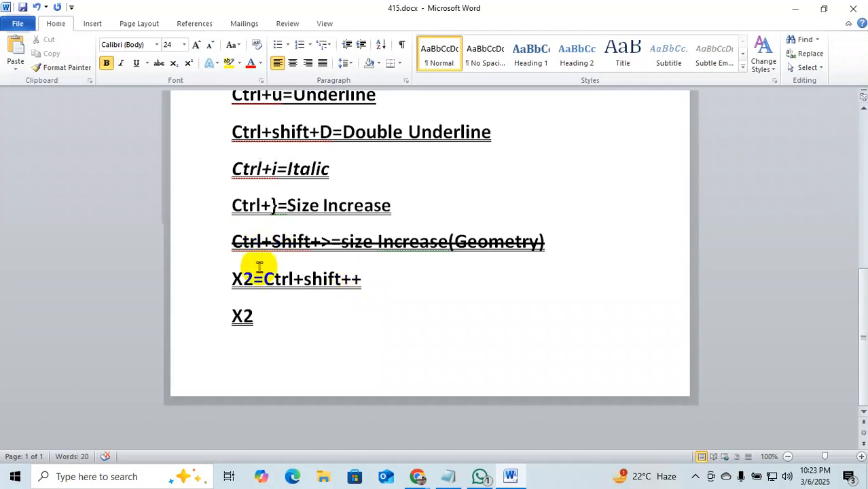
# Make the first line's 2 superscript and extend the second line to X2=ctrl++.
pyautogui.moveTo(253, 279); pyautogui.dragTo(242, 278)
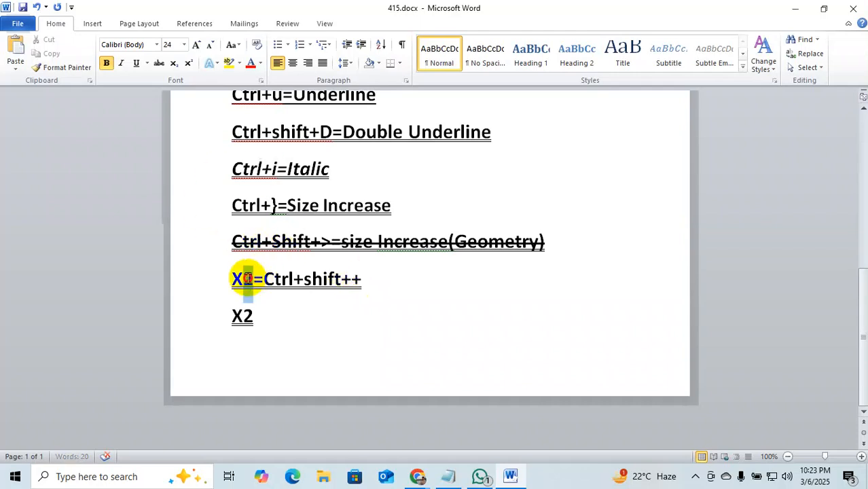
pyautogui.click(188, 66)
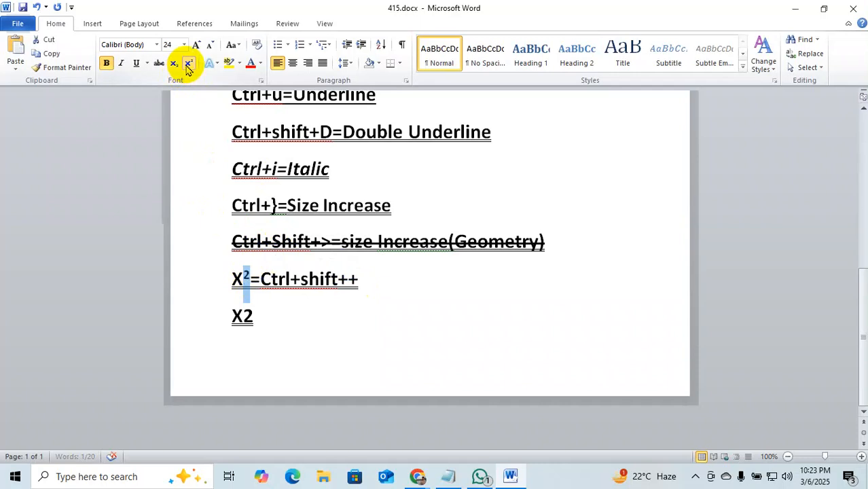
pyautogui.click(265, 321)
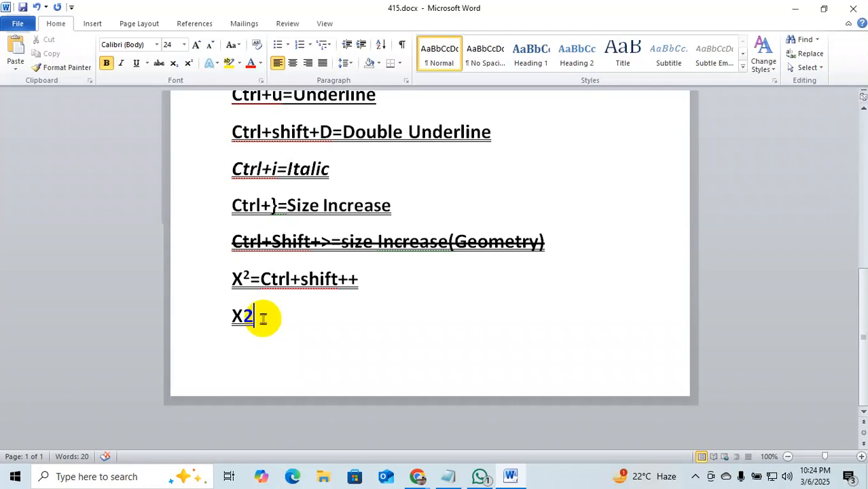
pyautogui.write('=ct')
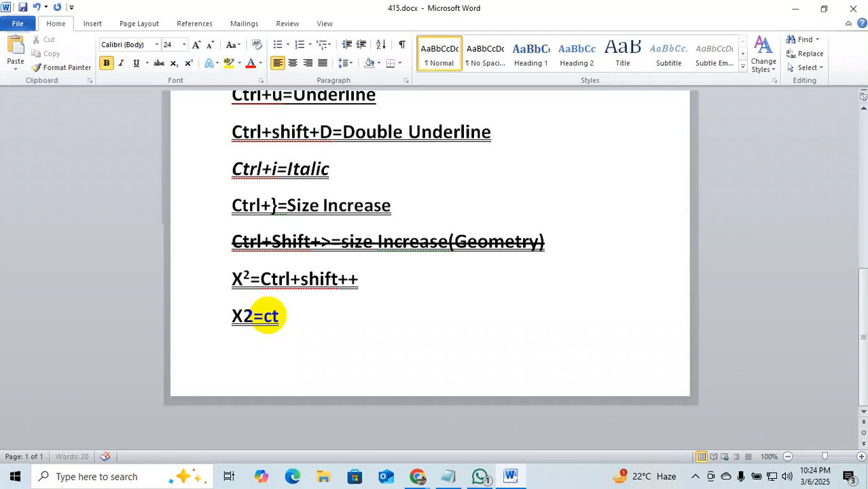
pyautogui.write('rl=')
pyautogui.write('+')
pyautogui.press('BackSpace')
pyautogui.press('BackSpace')
pyautogui.write('+')
pyautogui.write('+')
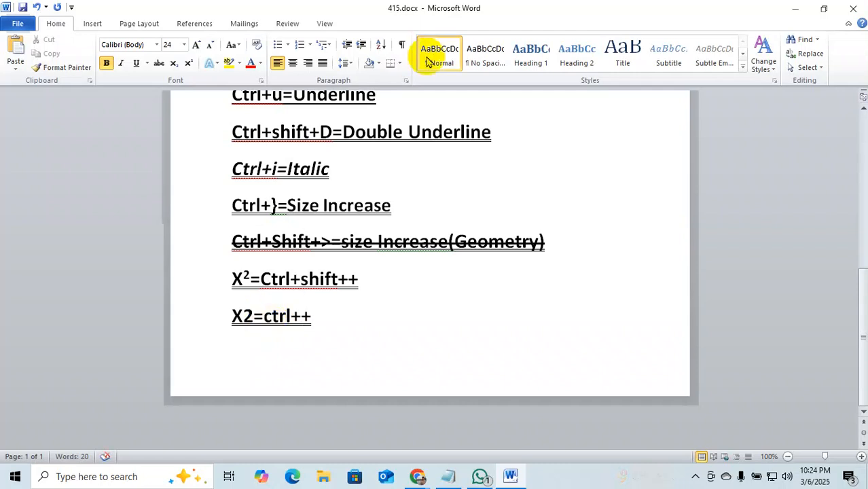
# Set the 2 in X2=ctrl++ as subscript.
pyautogui.doubleClick(253, 317)
pyautogui.moveTo(253, 316)
pyautogui.mouseDown()
pyautogui.moveTo(229, 314)
pyautogui.moveTo(246, 320)
pyautogui.mouseUp()
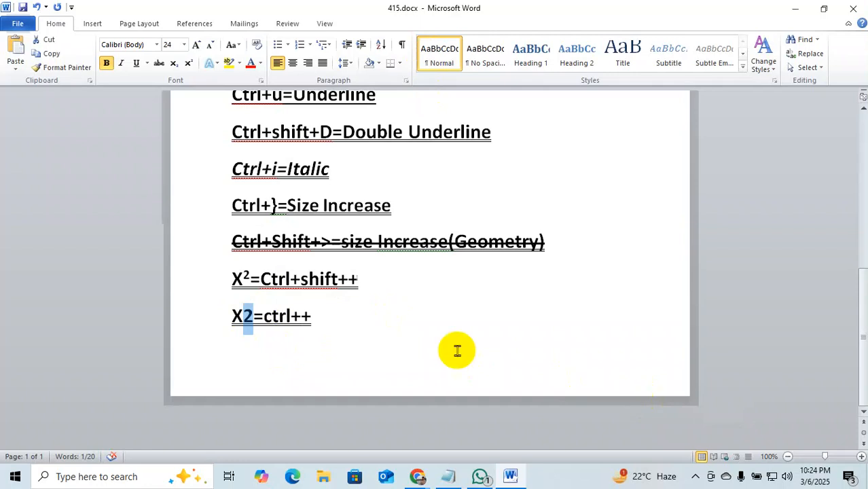
pyautogui.click(176, 68)
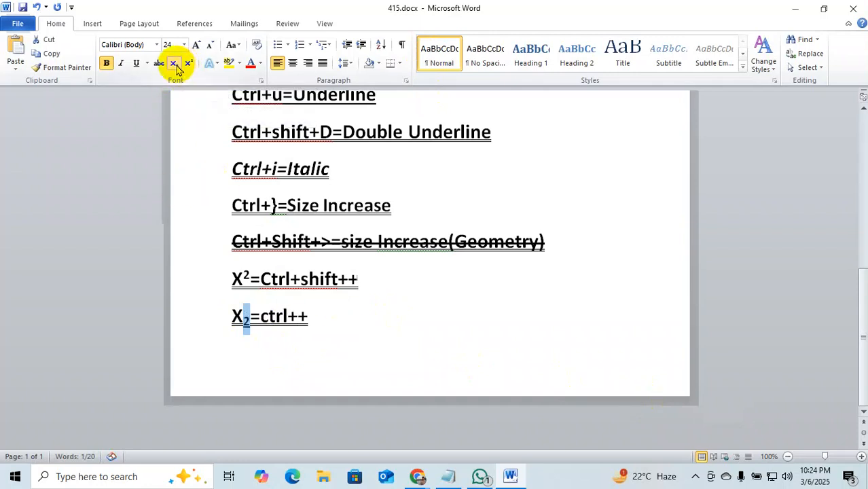
pyautogui.click(459, 324)
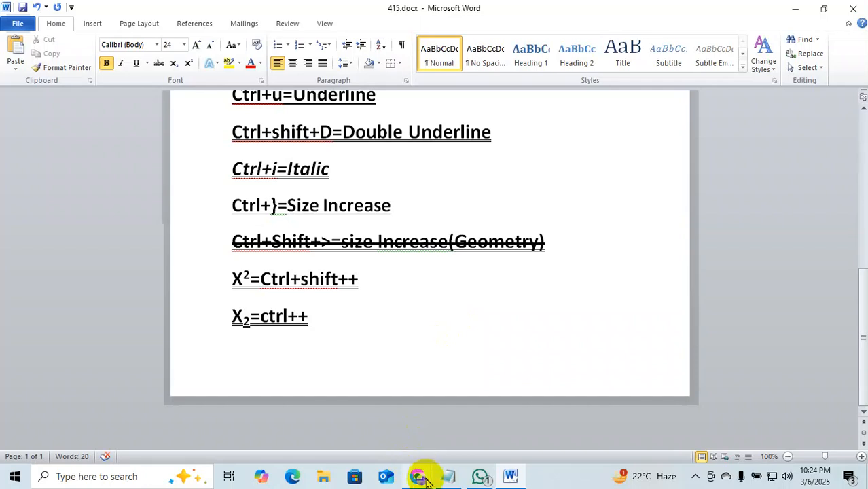
# Bring up the Google Meet call, dismiss the raised-hands notice, and check the Online 415 form responses.
pyautogui.moveTo(418, 471)
pyautogui.click(374, 418)
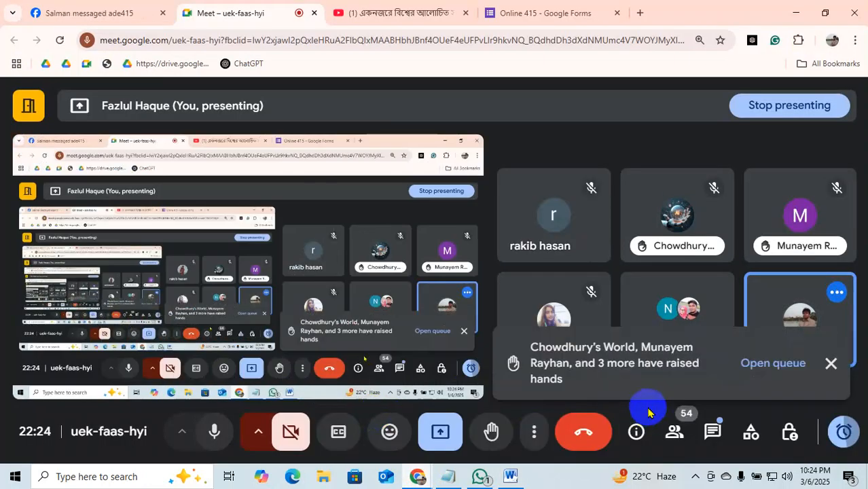
pyautogui.click(831, 363)
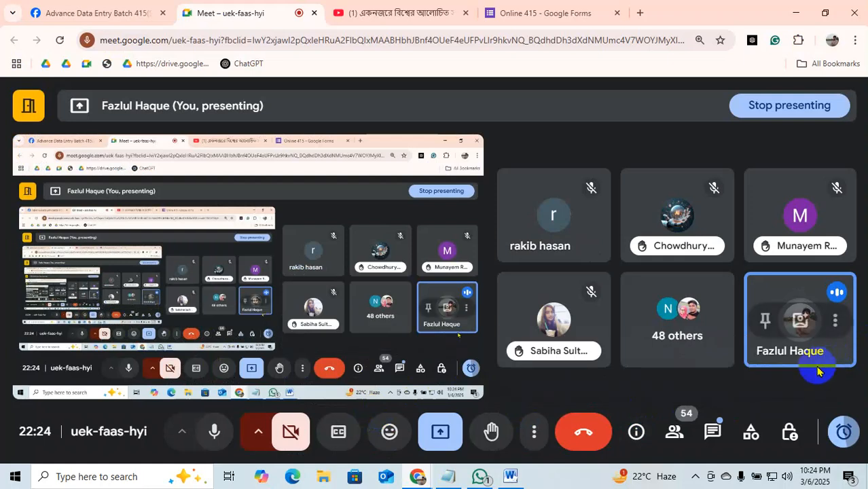
pyautogui.click(561, 13)
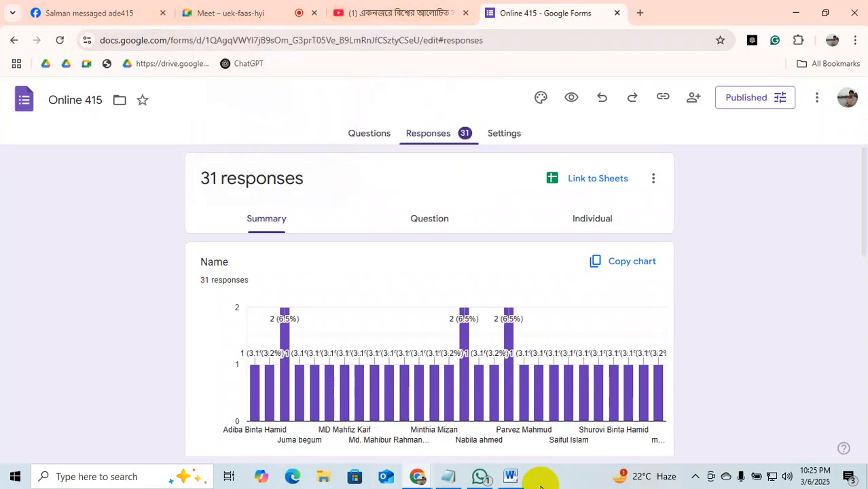
pyautogui.moveTo(510, 480)
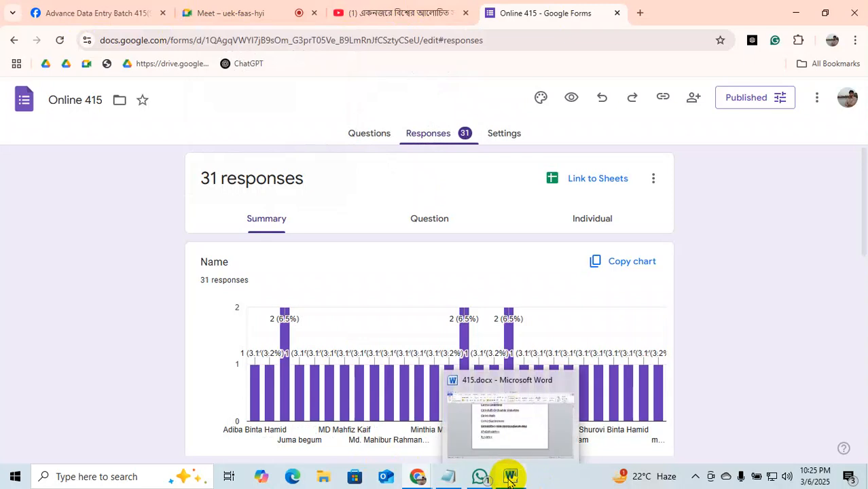
pyautogui.click(225, 13)
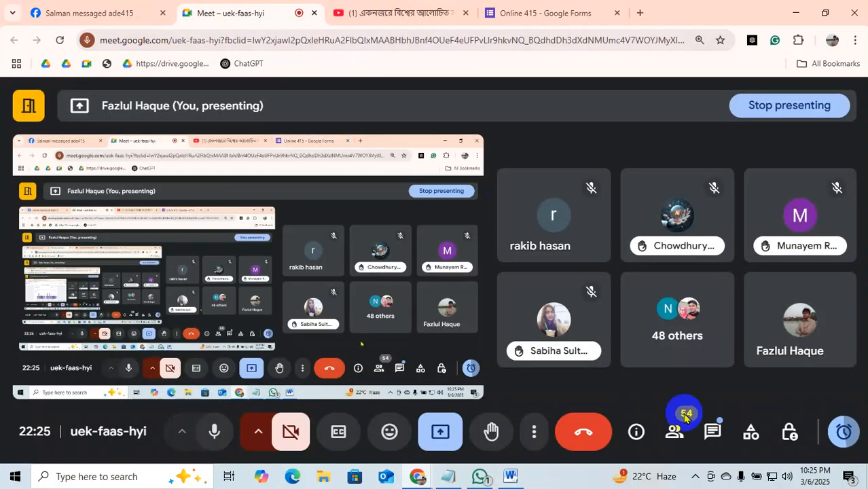
# Paste the form link into the in-call chat, send it to everyone, and return to Word.
pyautogui.click(714, 433)
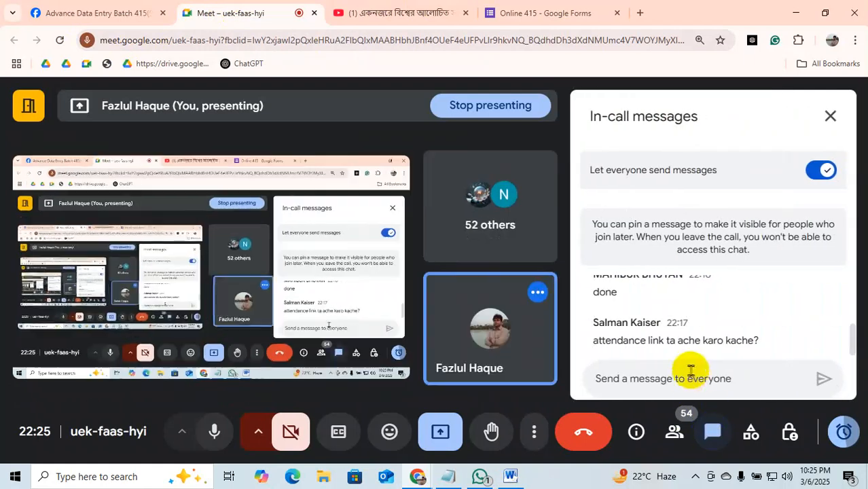
pyautogui.rightClick(688, 381)
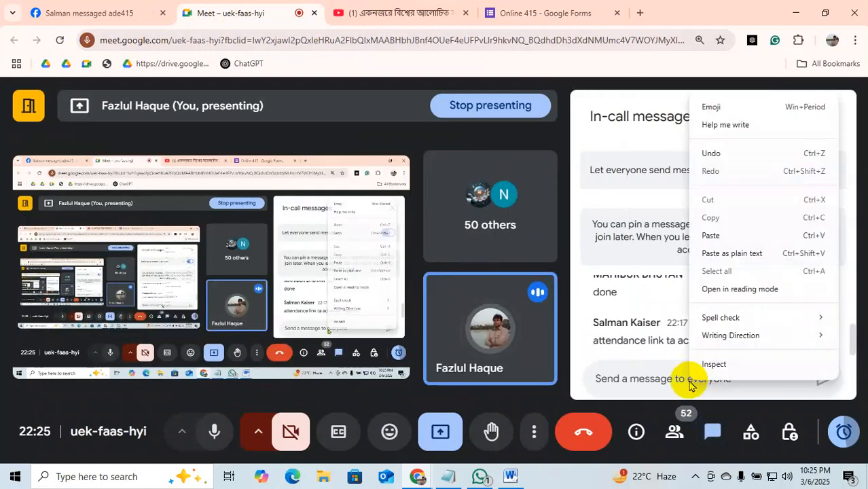
pyautogui.click(713, 233)
pyautogui.click(824, 378)
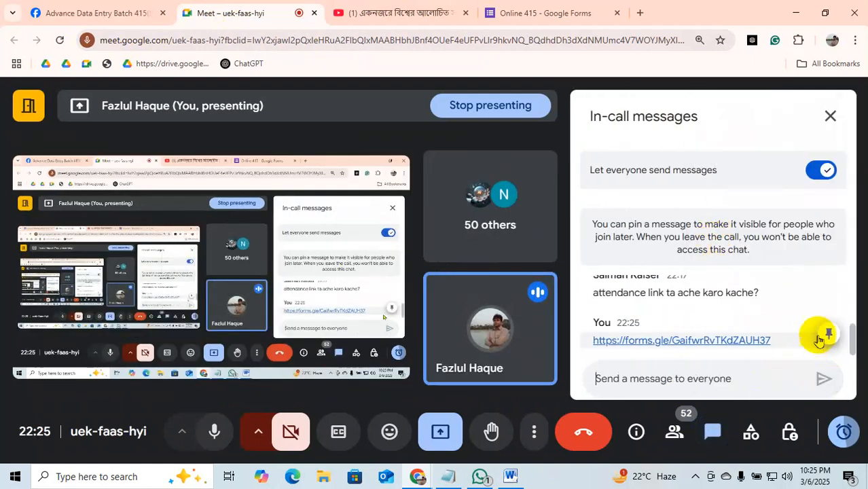
pyautogui.click(831, 117)
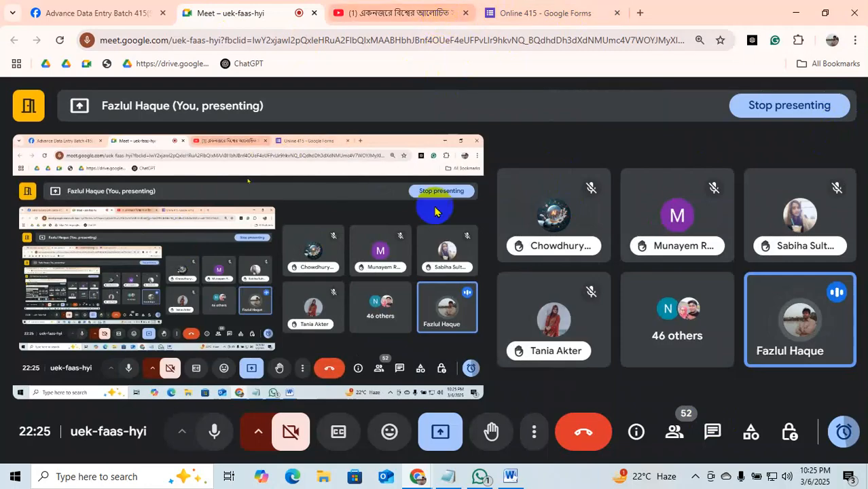
pyautogui.click(511, 476)
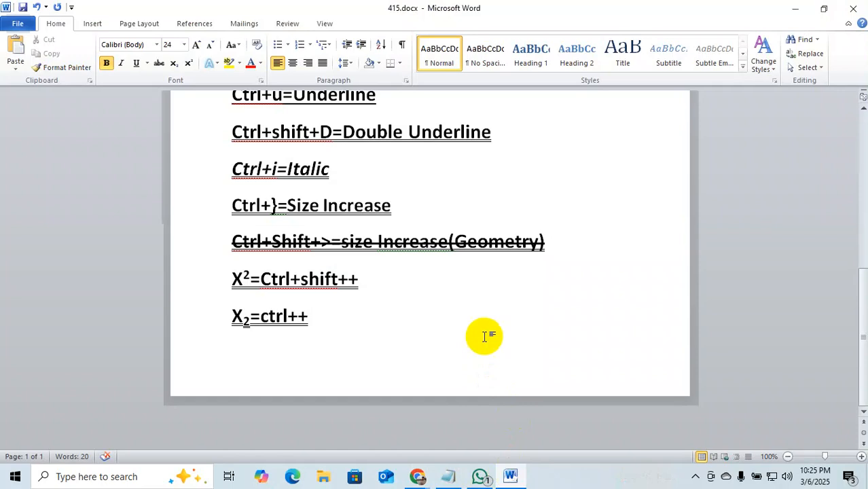
# Type Ctrl+L=Left alignment at the top of page 2, followed by a new line.
pyautogui.scroll(-2, 485, 335)
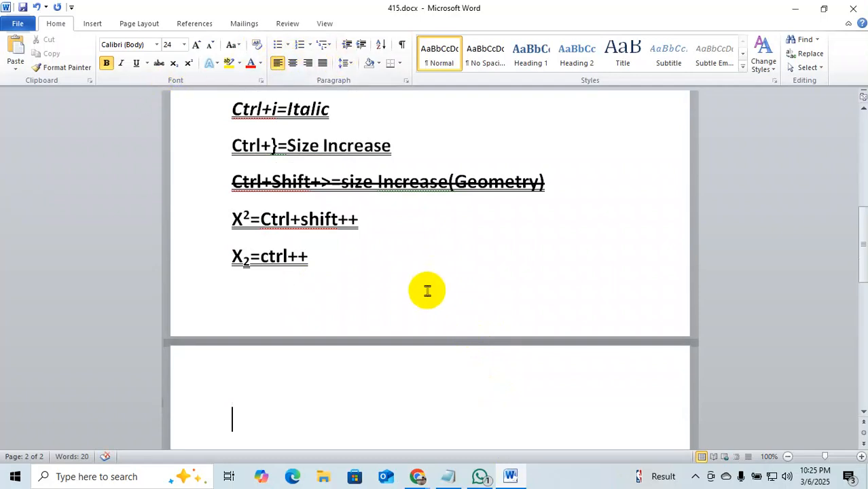
pyautogui.write('Ctrl+')
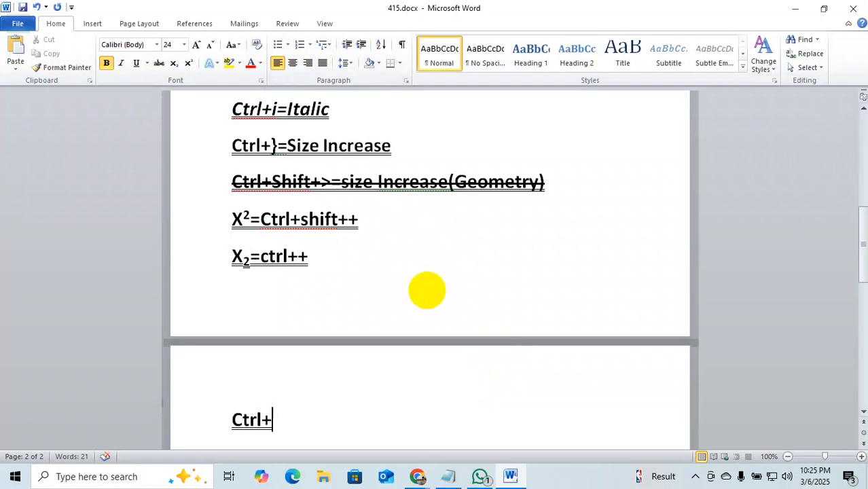
pyautogui.write('L=Left')
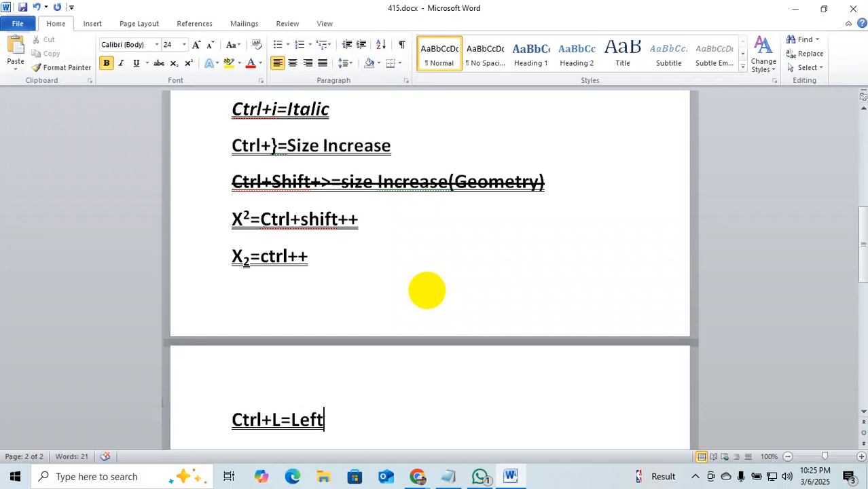
pyautogui.write(' ali')
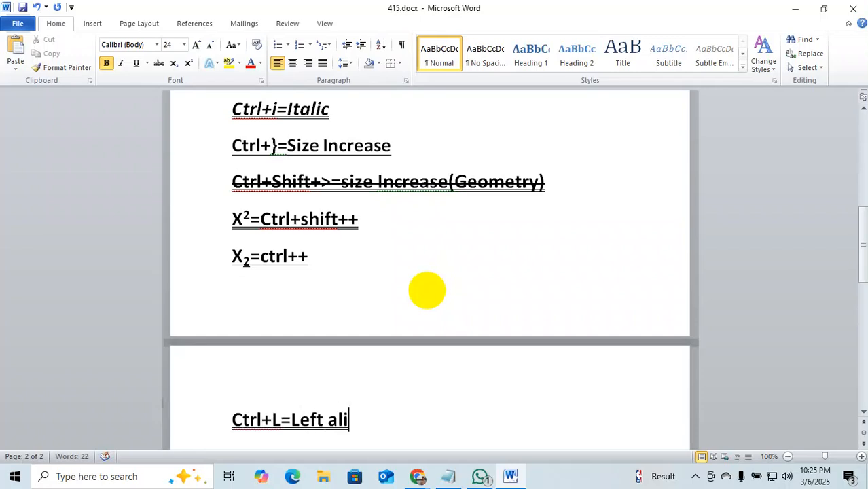
pyautogui.write('gnment')
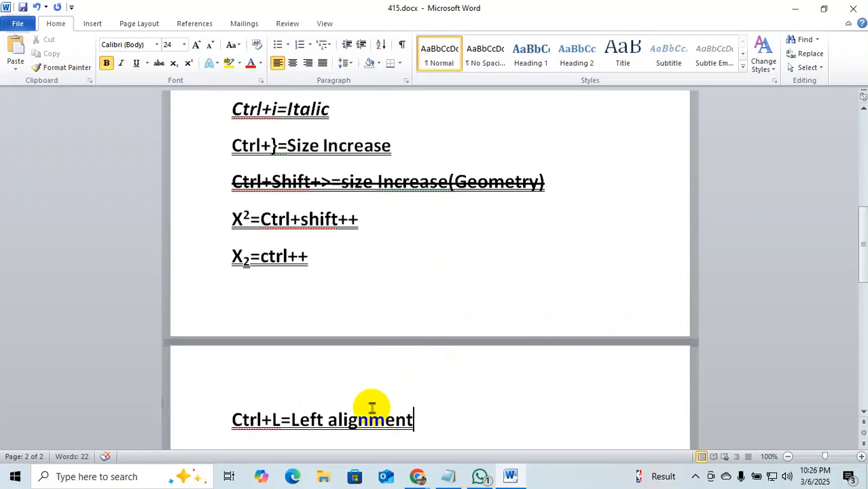
pyautogui.scroll(-2, 445, 408)
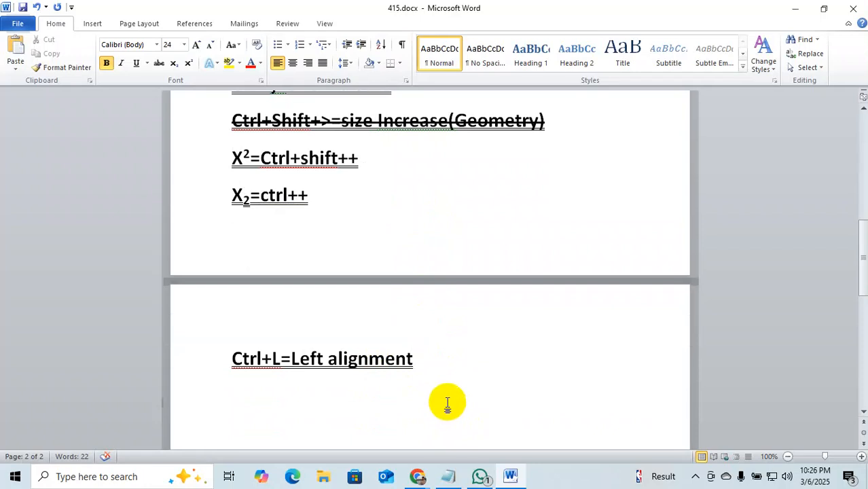
pyautogui.press('Return')
# Type the lines Ctrl+E=Middle alignment, Ctrl+R=right alignment and Ctrl+J=Justified, fixing typos along the way.
pyautogui.write('Ctr')
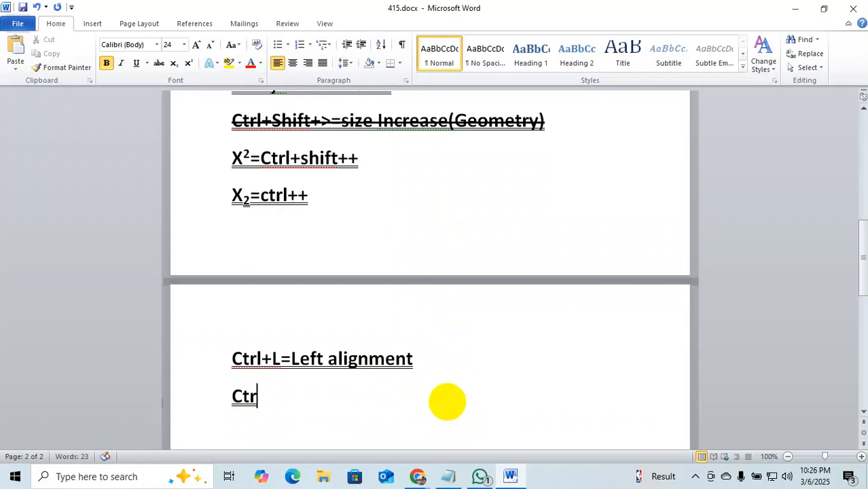
pyautogui.write('l+e')
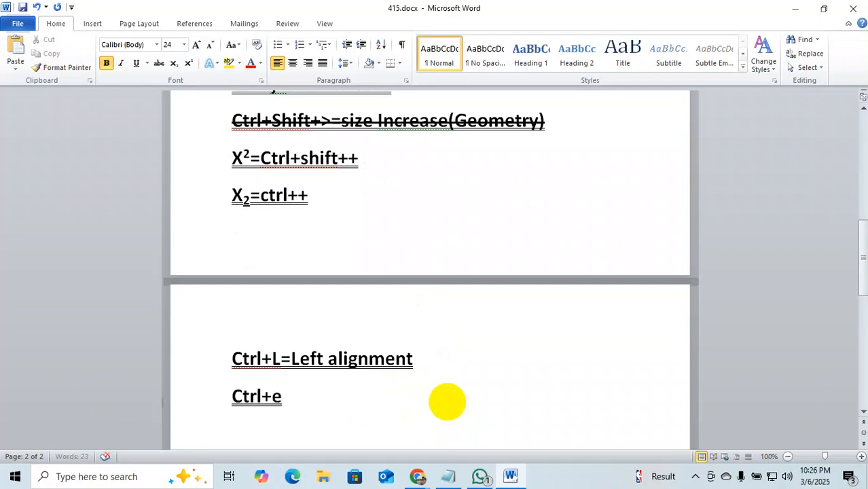
pyautogui.press('BackSpace')
pyautogui.hotkey('shift', 'F10')
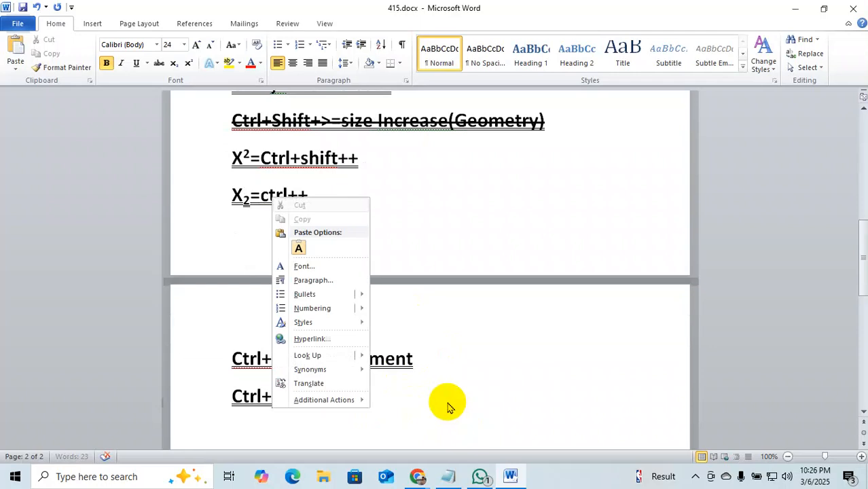
pyautogui.press('Escape')
pyautogui.write('E')
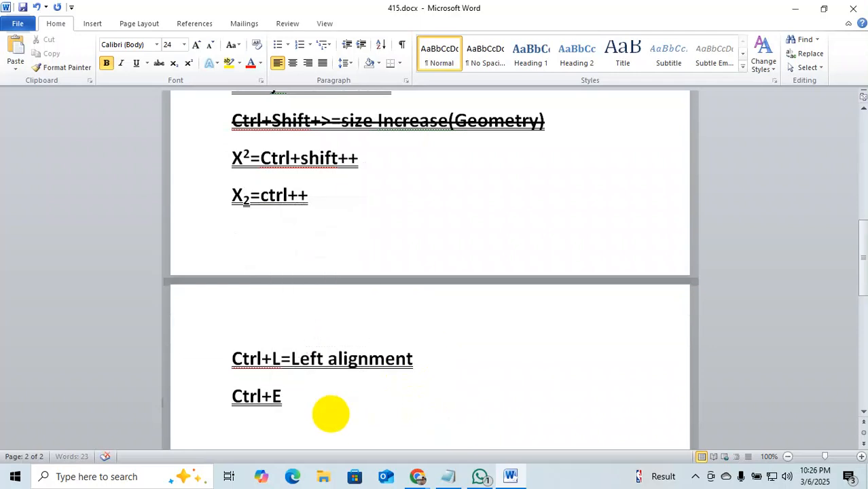
pyautogui.write('=Middle M')
pyautogui.press('BackSpace')
pyautogui.write('alignment ')
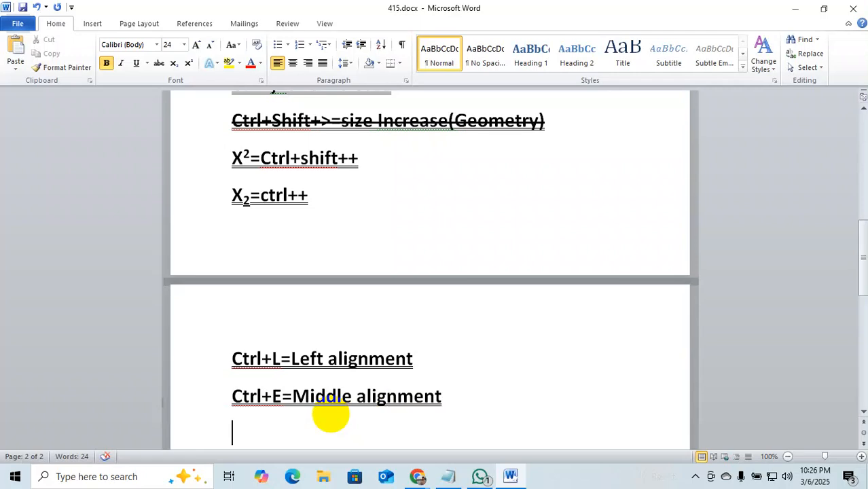
pyautogui.write('Ctr;')
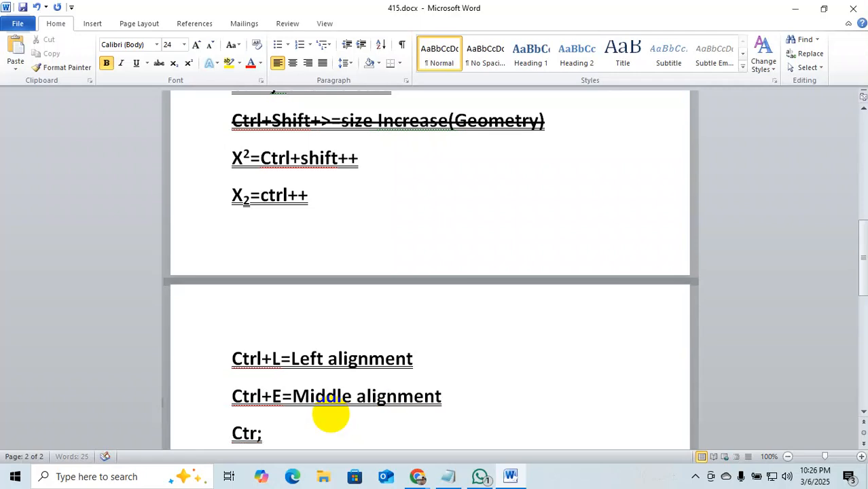
pyautogui.press('BackSpace')
pyautogui.write('l+R=r')
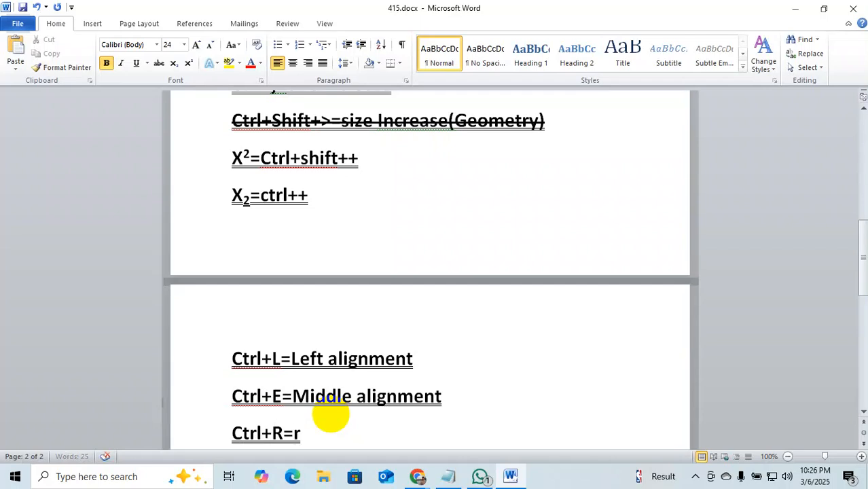
pyautogui.write('ight ')
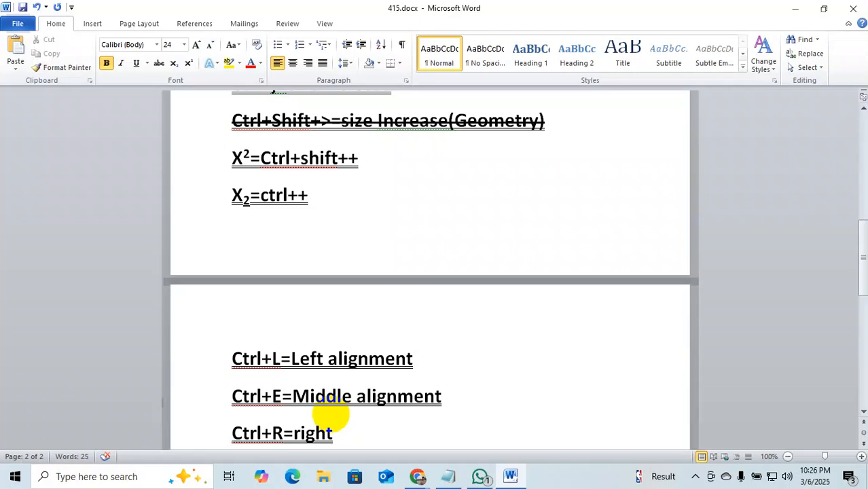
pyautogui.write('ali')
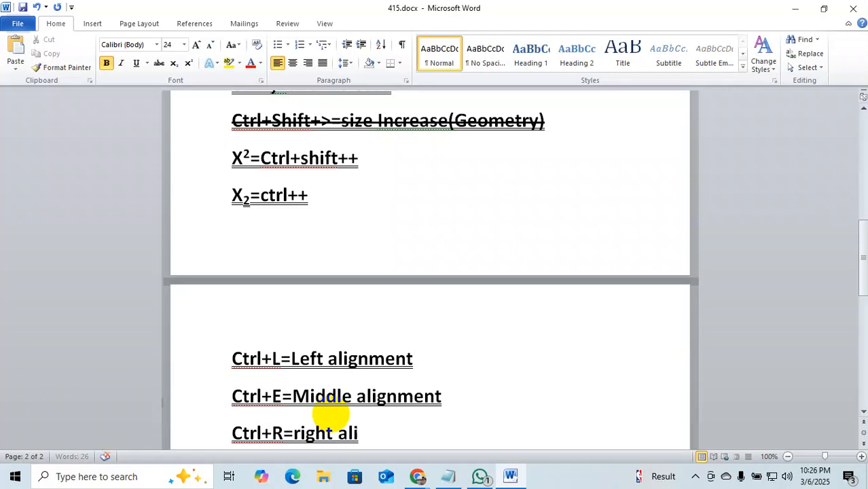
pyautogui.write('gnment')
pyautogui.press('Return')
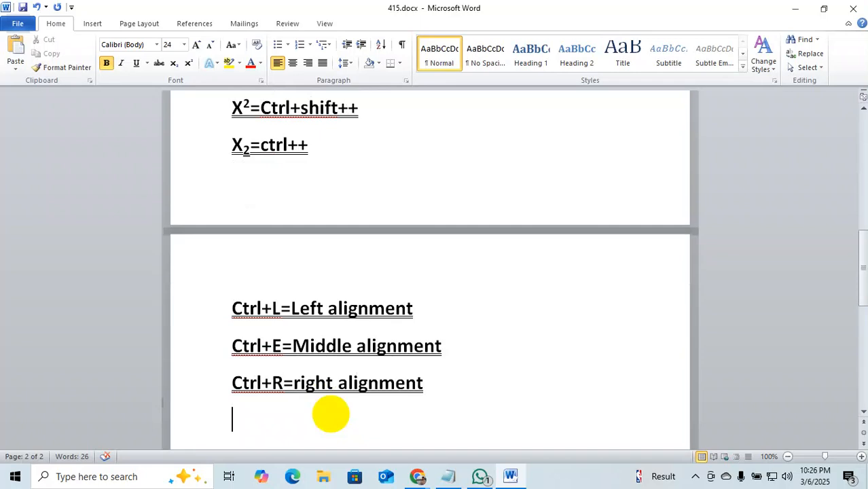
pyautogui.write('Ctrl+')
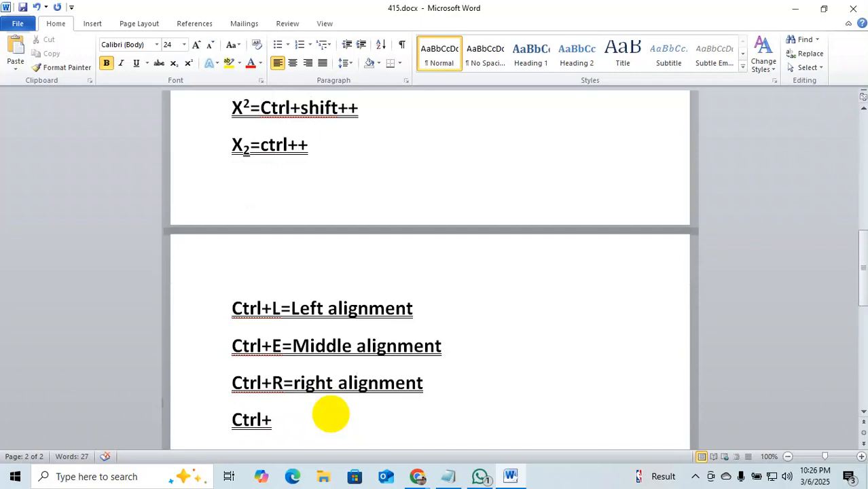
pyautogui.write('J=Justi')
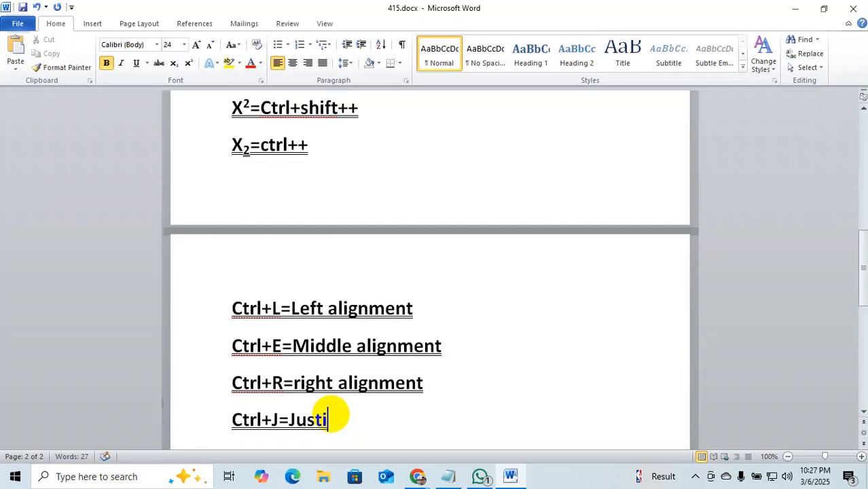
pyautogui.write('fied')
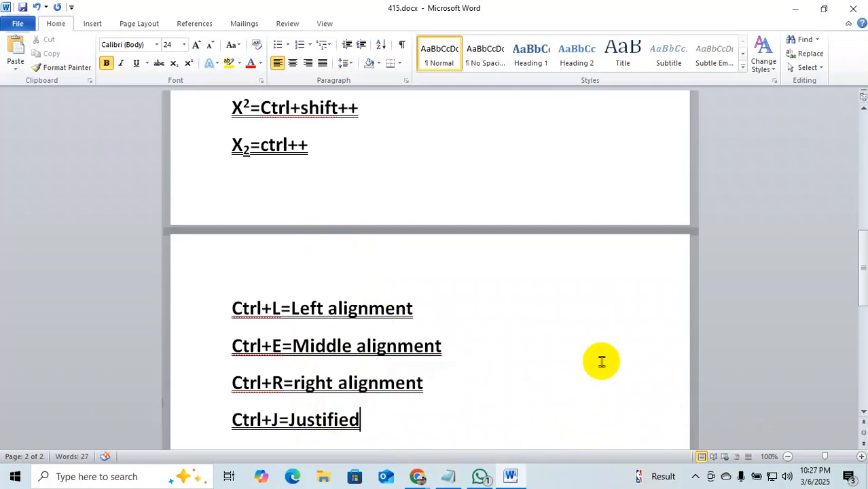
# In a new Chrome tab, search Google for Prothom.
pyautogui.click(448, 477)
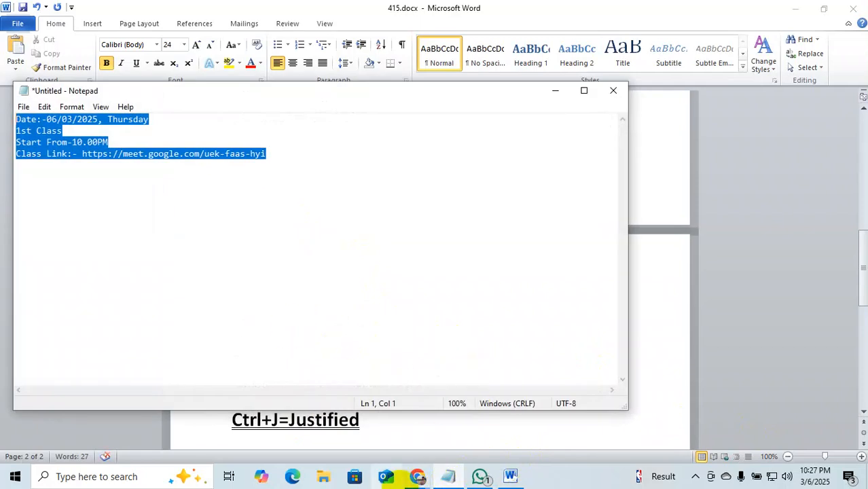
pyautogui.click(419, 478)
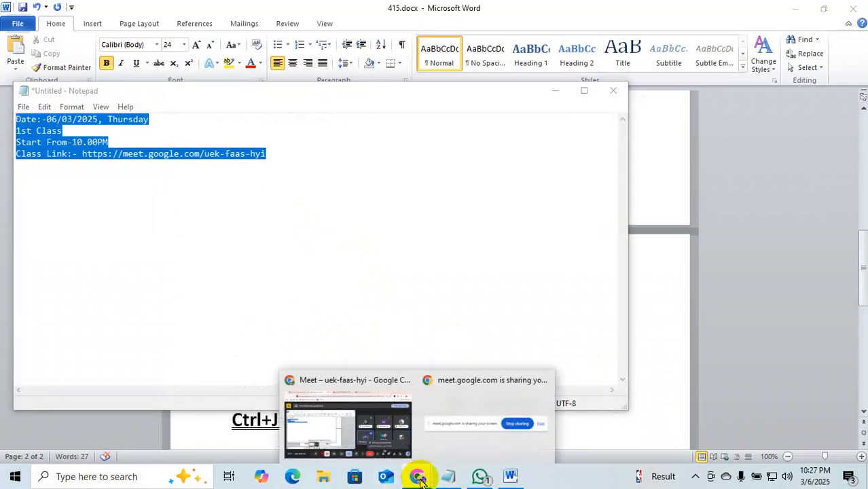
pyautogui.moveTo(392, 387)
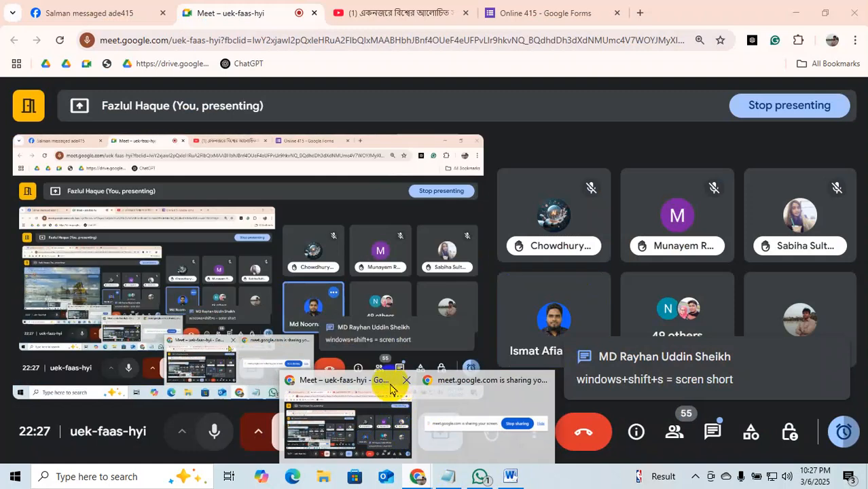
pyautogui.click(384, 379)
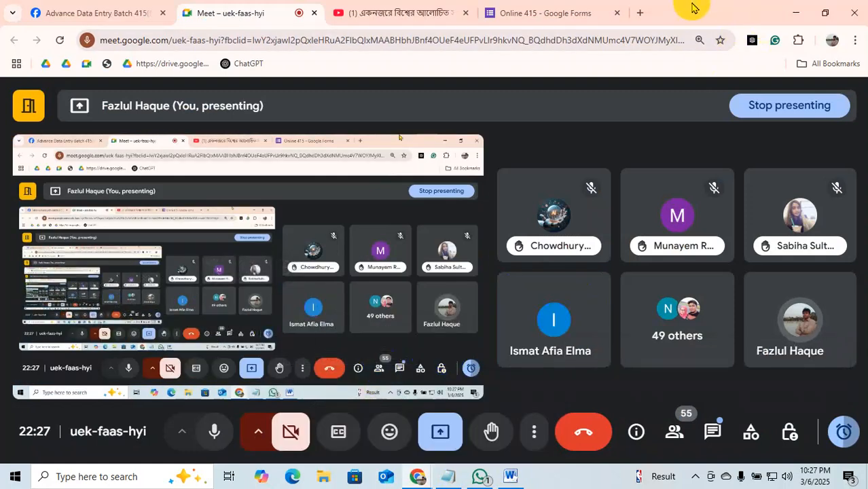
pyautogui.click(642, 12)
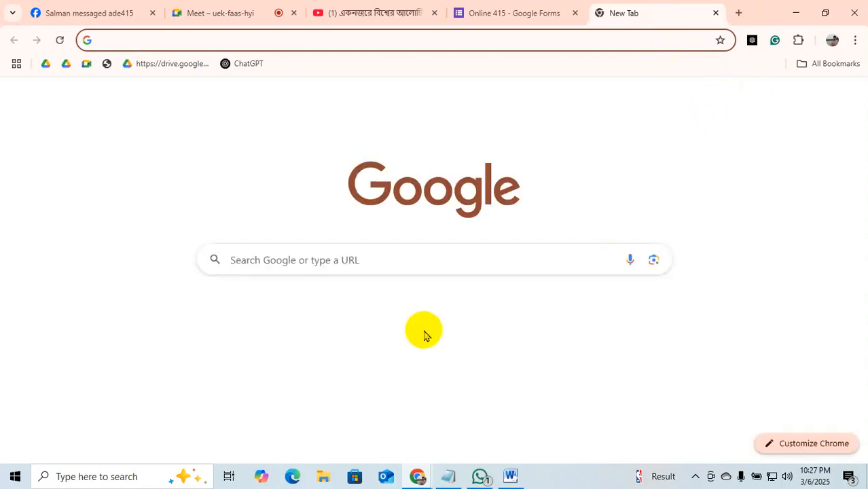
pyautogui.click(337, 262)
pyautogui.write('P')
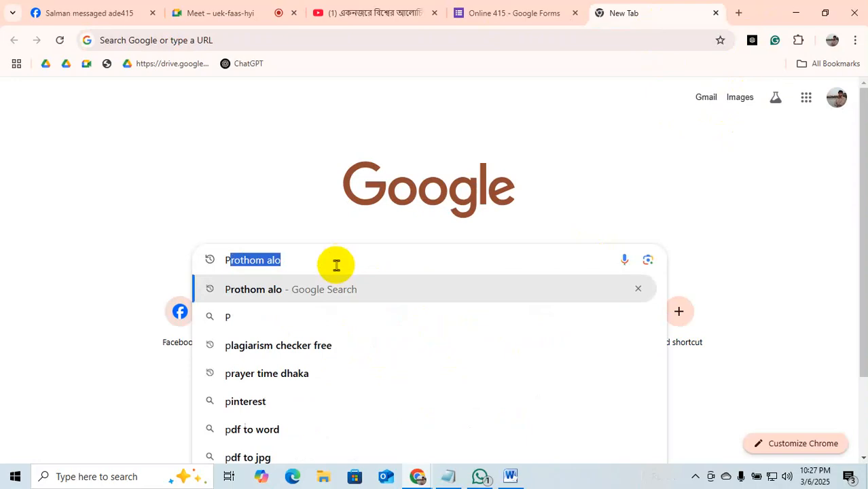
pyautogui.write('rothom')
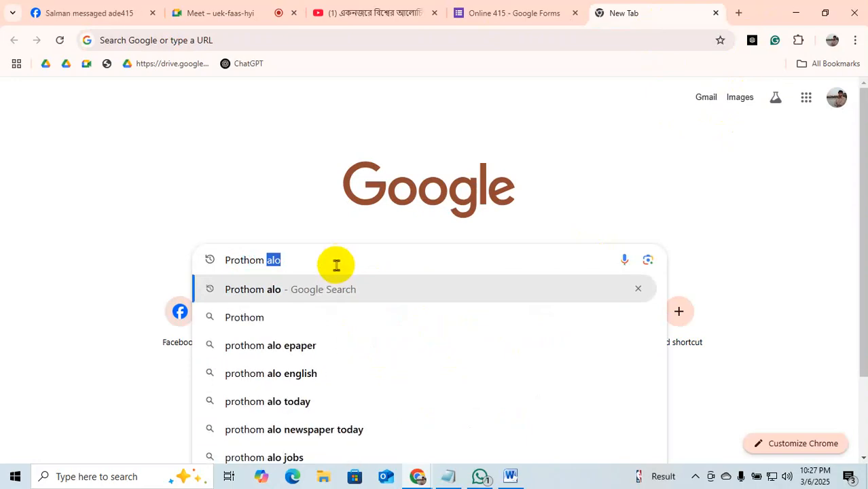
pyautogui.press('Return')
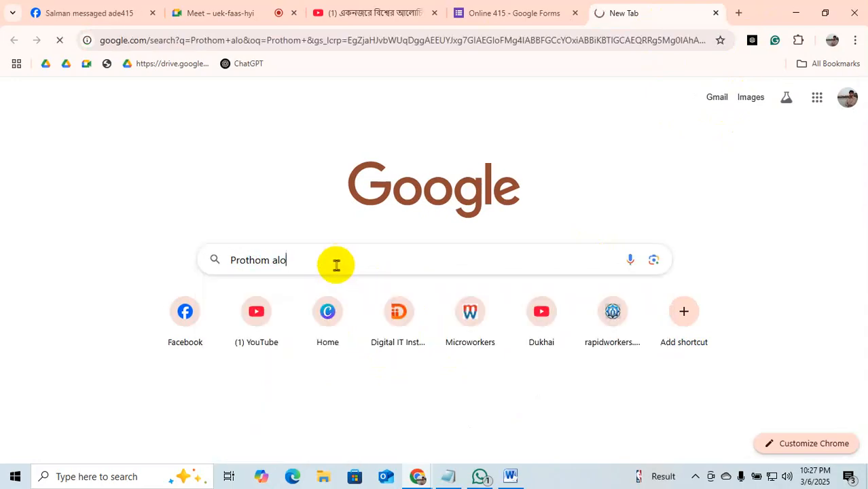
# Open the Prothom Alo site and its lead news article, closing the alert prompt and ad.
pyautogui.click(210, 215)
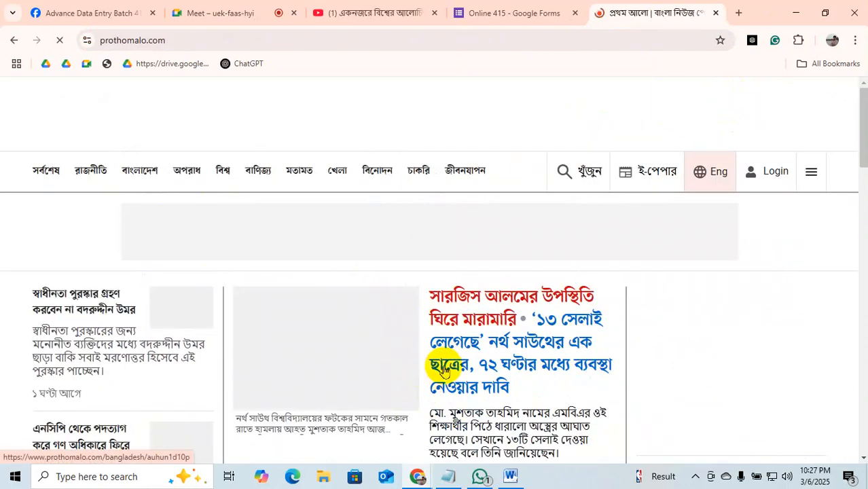
pyautogui.scroll(-2, 445, 369)
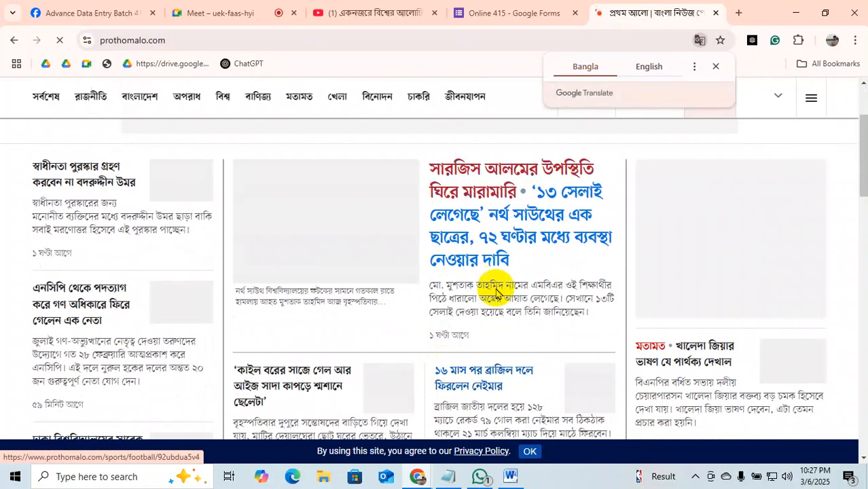
pyautogui.click(469, 262)
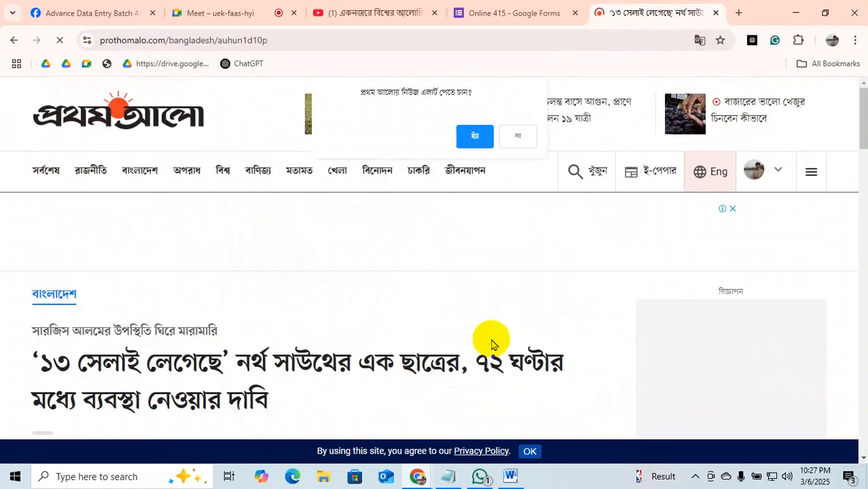
pyautogui.scroll(-6, 492, 340)
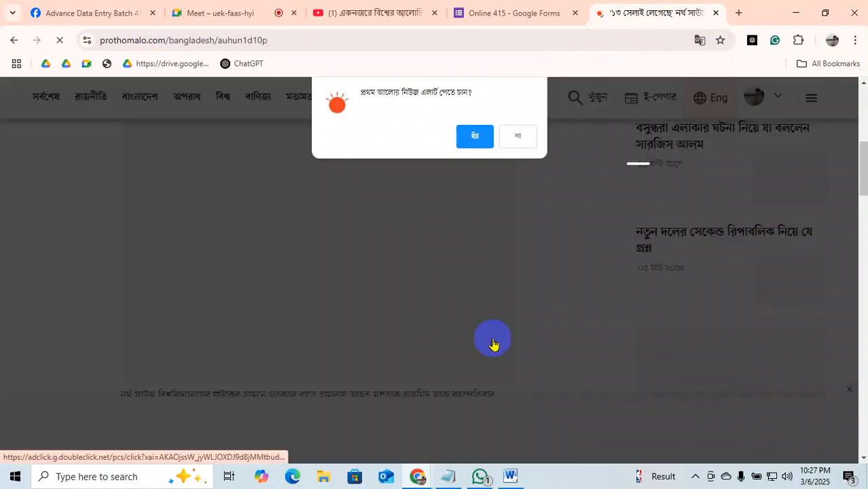
pyautogui.click(531, 136)
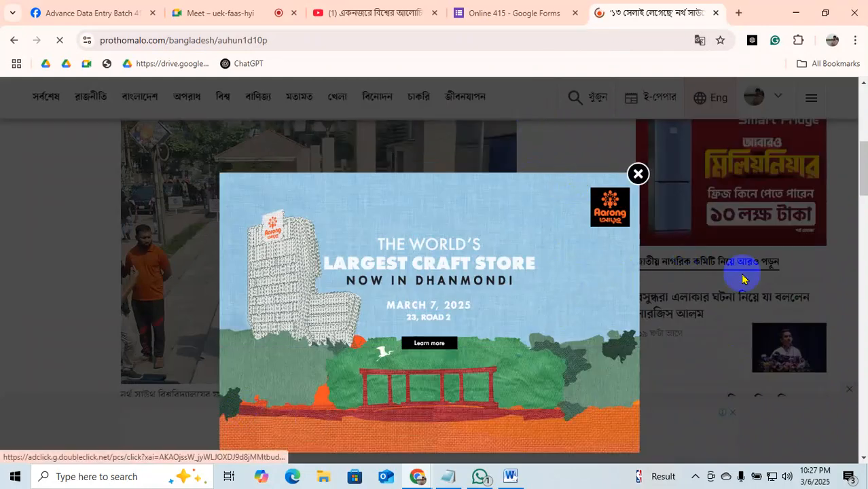
pyautogui.click(638, 174)
pyautogui.scroll(-5, 523, 305)
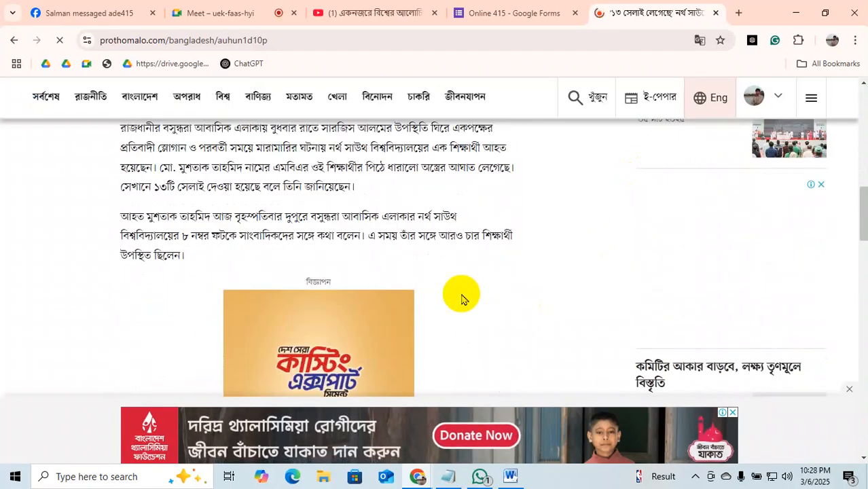
pyautogui.scroll(2, 84, 218)
# Copy the article's first Bengali body paragraph and return to 415.docx.
pyautogui.moveTo(103, 264); pyautogui.dragTo(342, 311)
pyautogui.rightClick(342, 311)
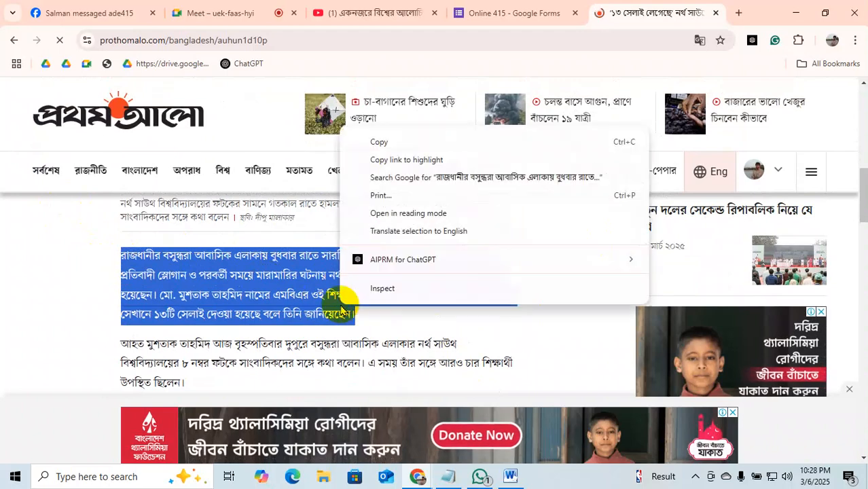
pyautogui.click(366, 140)
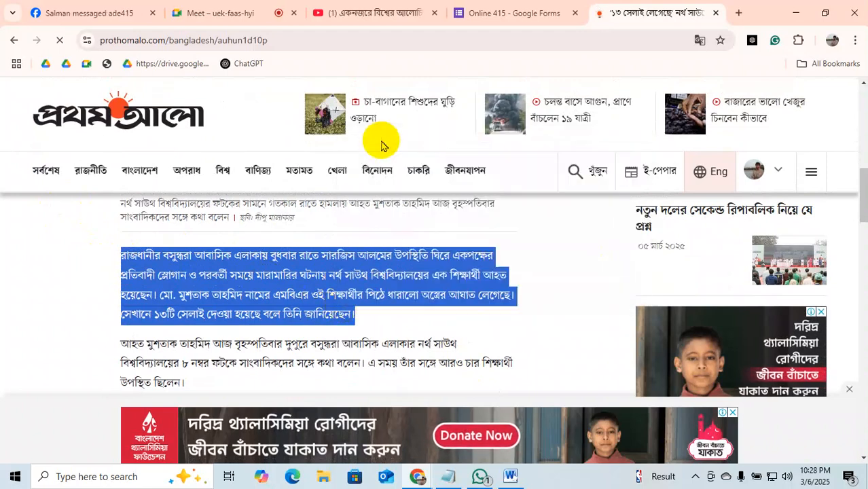
pyautogui.click(511, 476)
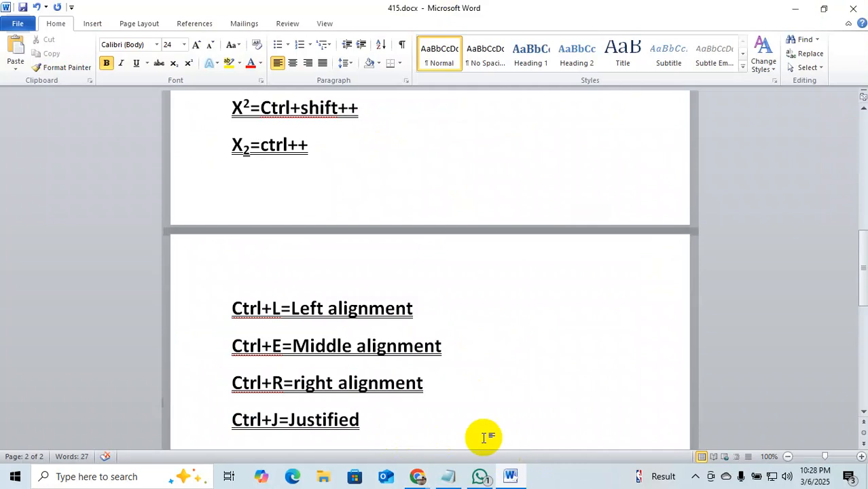
# Paste the Bengali paragraph below the Justified line and justify it.
pyautogui.scroll(-1, 484, 439)
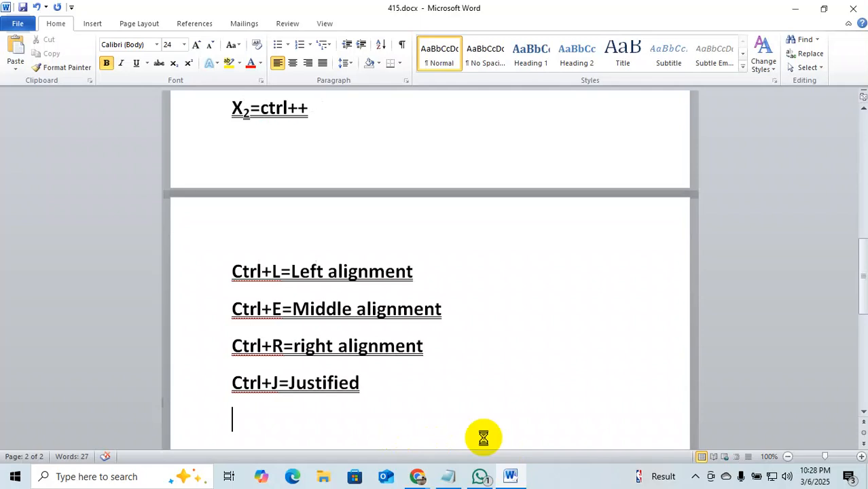
pyautogui.hotkey('ctrl', 'v')
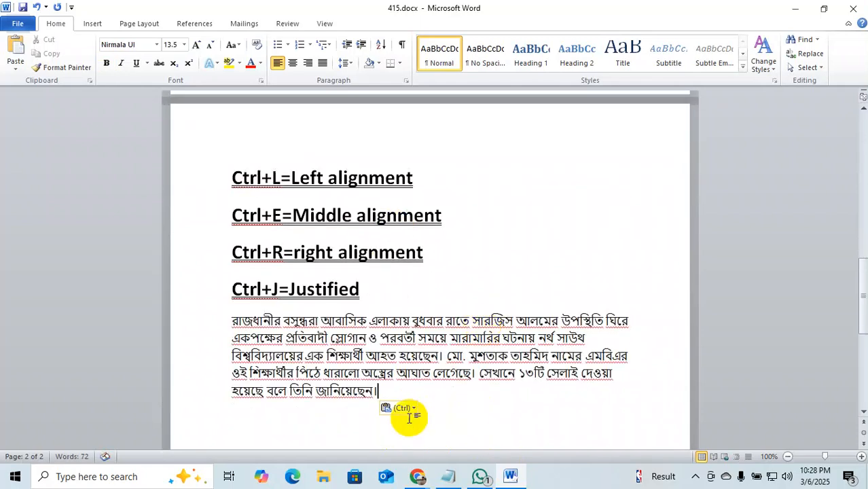
pyautogui.moveTo(378, 393); pyautogui.dragTo(236, 320)
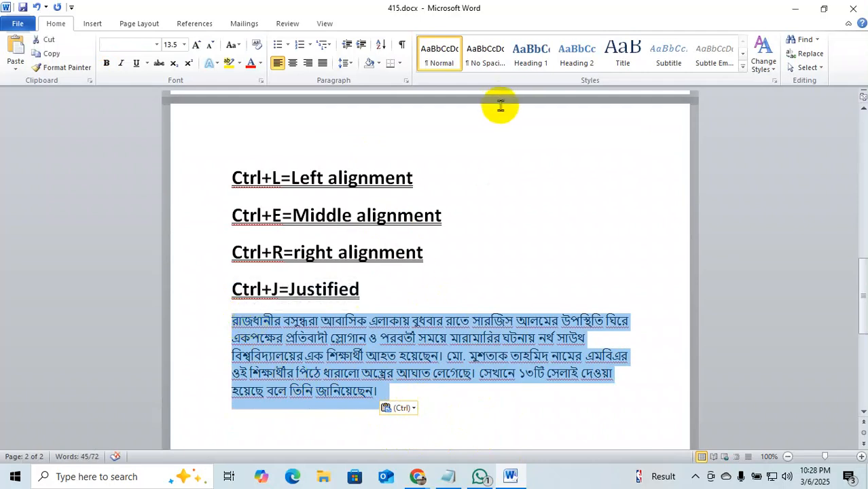
pyautogui.hotkey('ctrl', 'j')
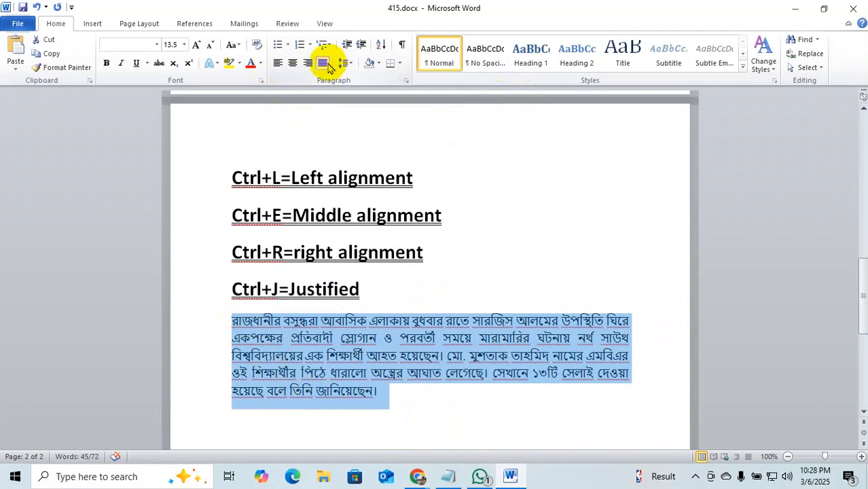
pyautogui.click(278, 64)
pyautogui.hotkey('ctrl', 'j')
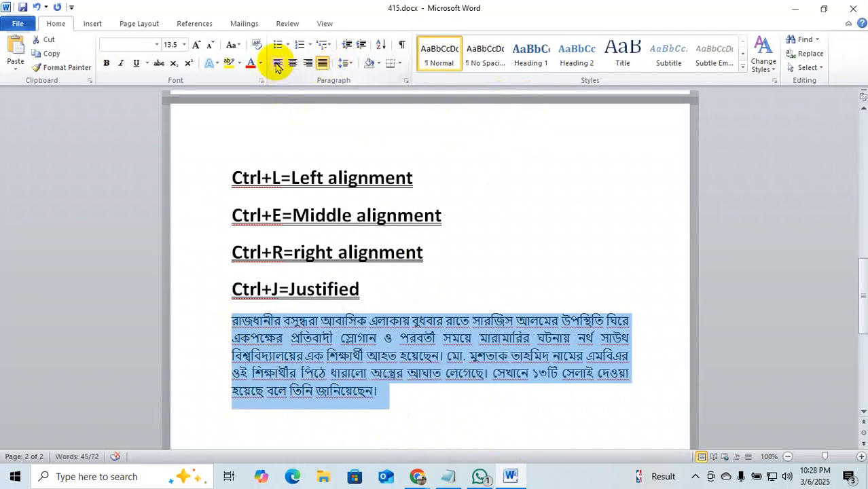
pyautogui.click(494, 408)
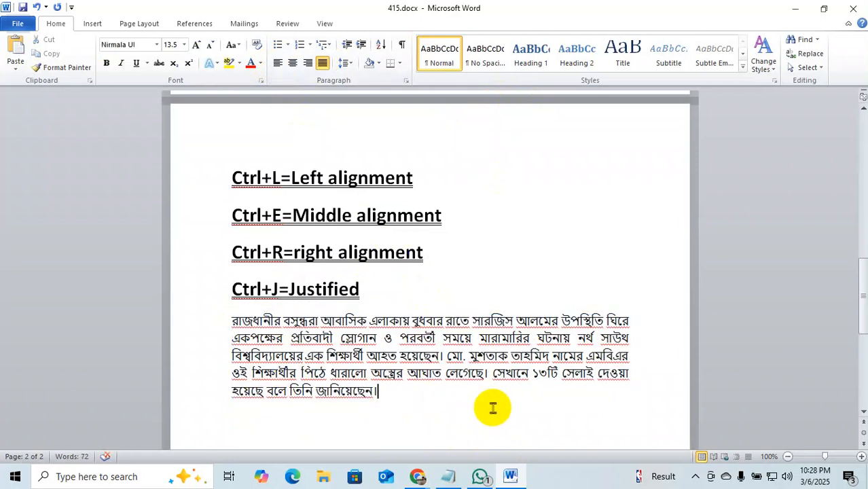
# Try center and right alignment on the Bengali paragraph, finally settling on justified.
pyautogui.moveTo(494, 408); pyautogui.dragTo(197, 323)
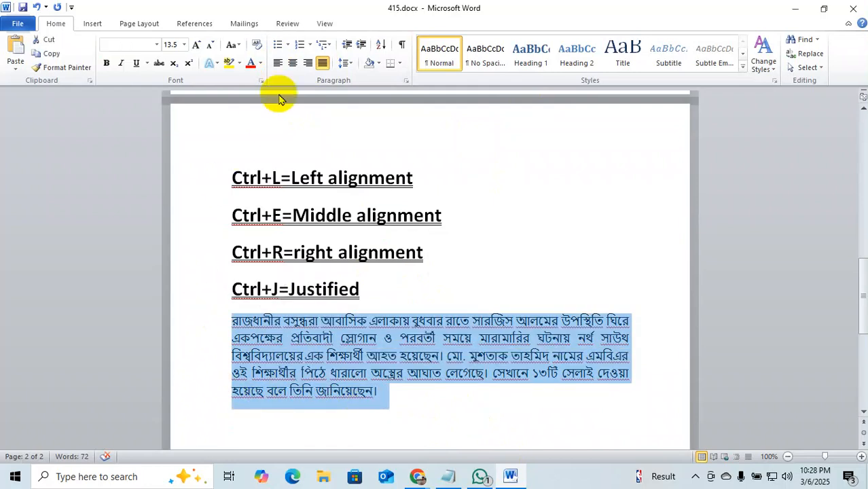
pyautogui.click(293, 63)
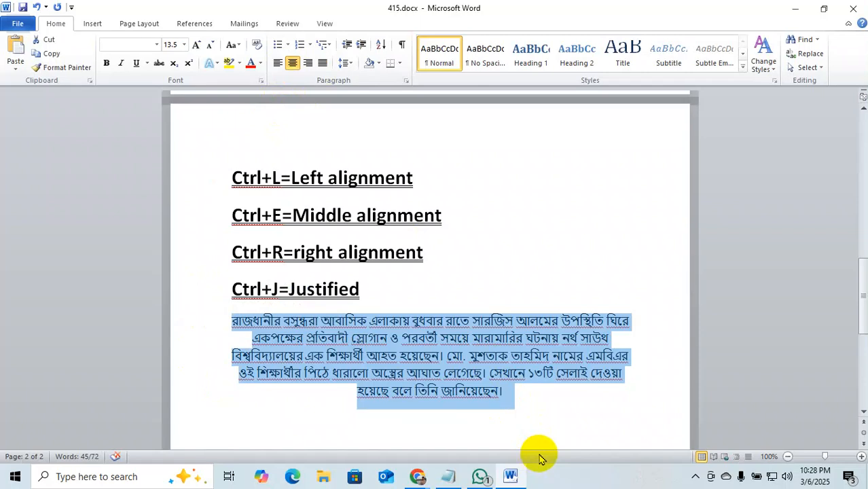
pyautogui.click(308, 63)
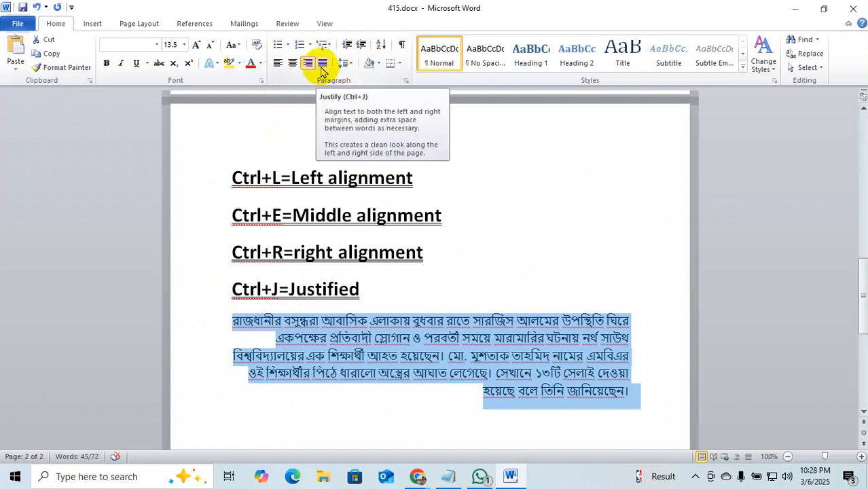
pyautogui.click(323, 65)
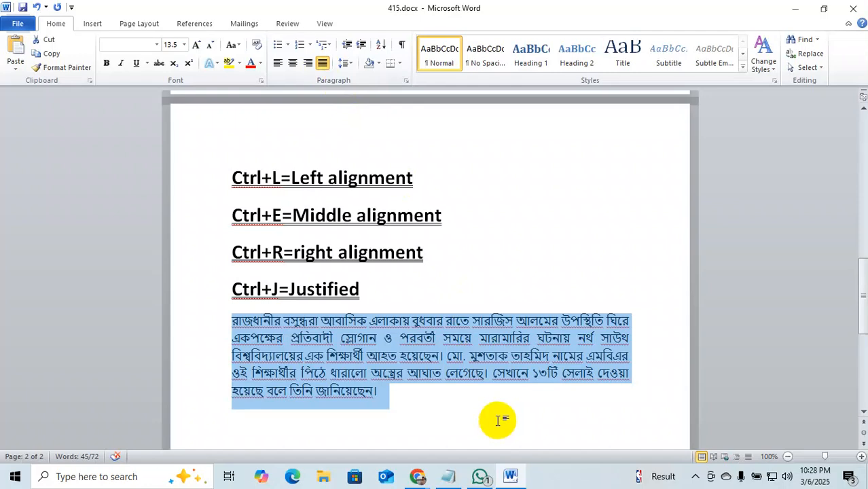
pyautogui.scroll(2, 493, 401)
pyautogui.scroll(-2, 496, 413)
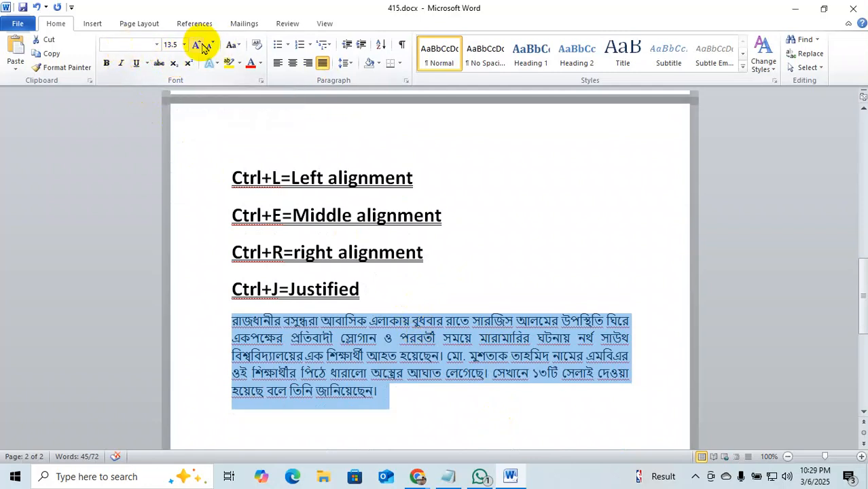
pyautogui.click(235, 45)
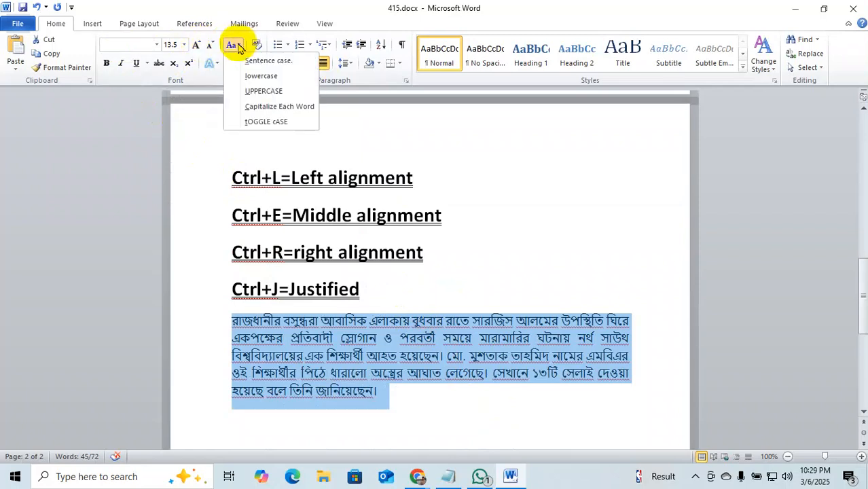
pyautogui.click(465, 399)
pyautogui.click(455, 401)
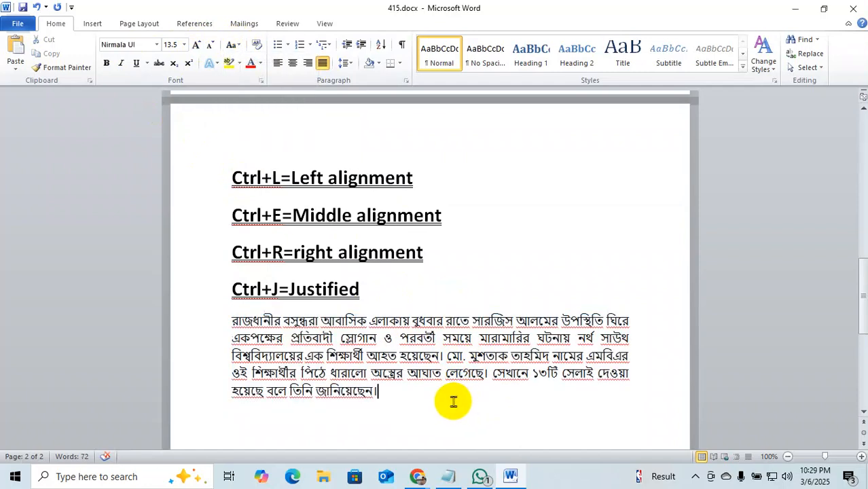
pyautogui.click(421, 477)
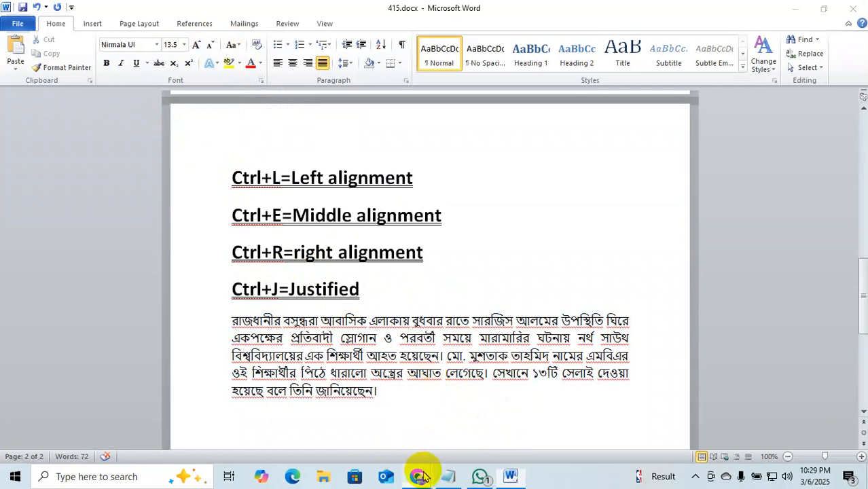
# Open the English Prothom Alo edition and its article on the difficult election.
pyautogui.moveTo(422, 477)
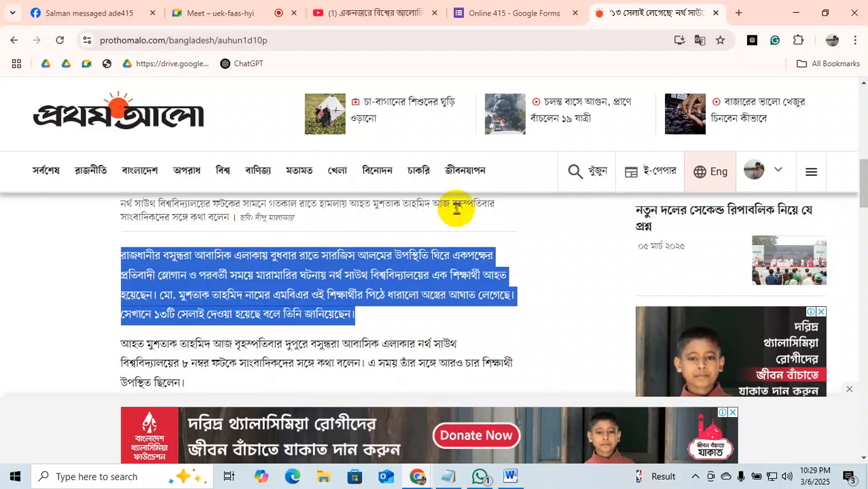
pyautogui.scroll(7, 629, 280)
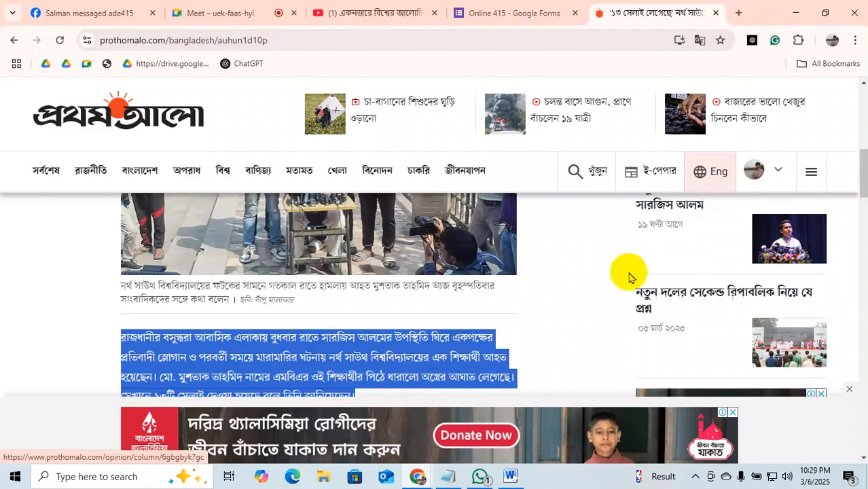
pyautogui.click(718, 171)
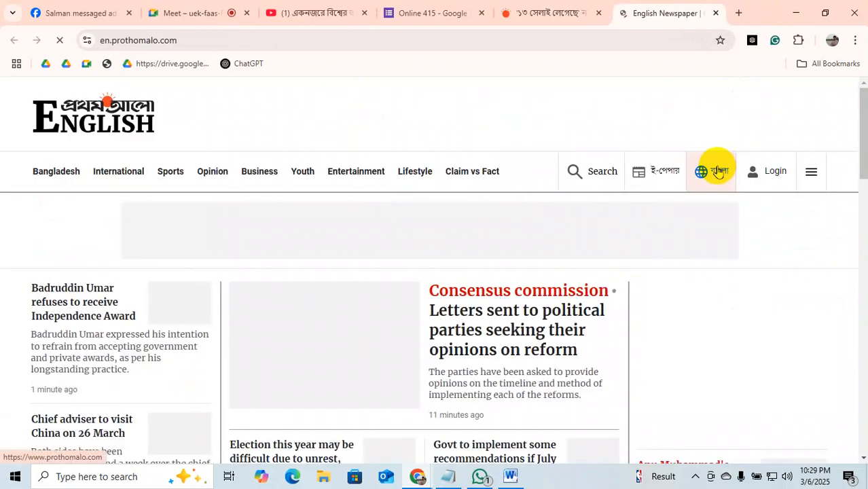
pyautogui.scroll(-1, 346, 360)
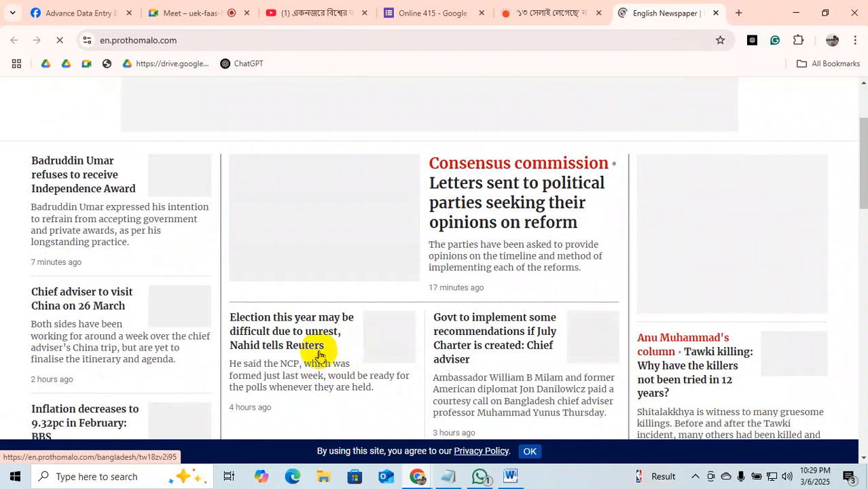
pyautogui.click(275, 331)
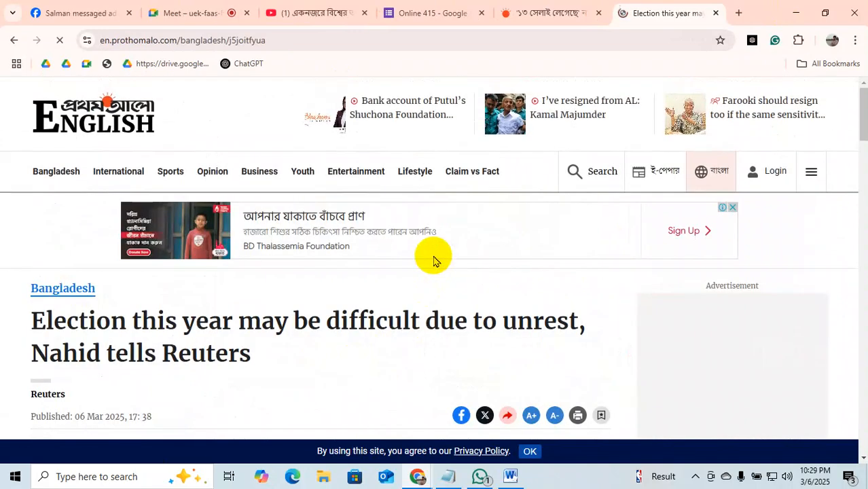
pyautogui.scroll(-9, 434, 257)
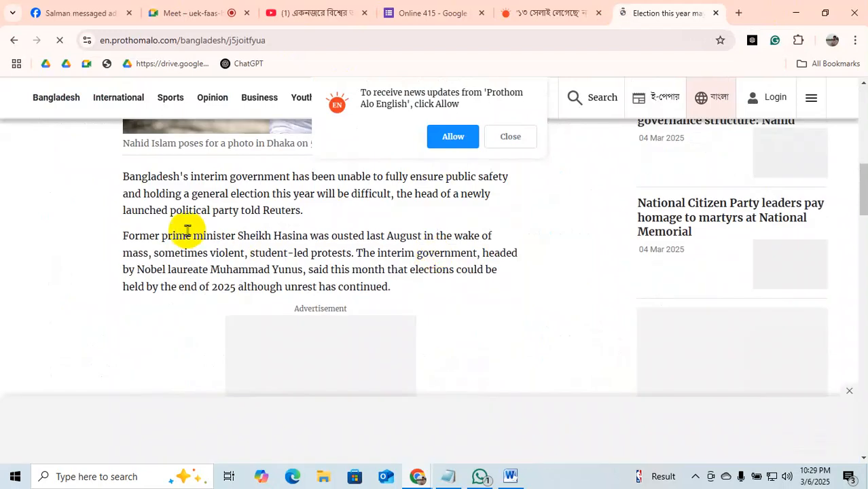
# Copy the former prime minister paragraph and add a new line below the Bengali paragraph in Word.
pyautogui.moveTo(121, 237); pyautogui.dragTo(399, 288)
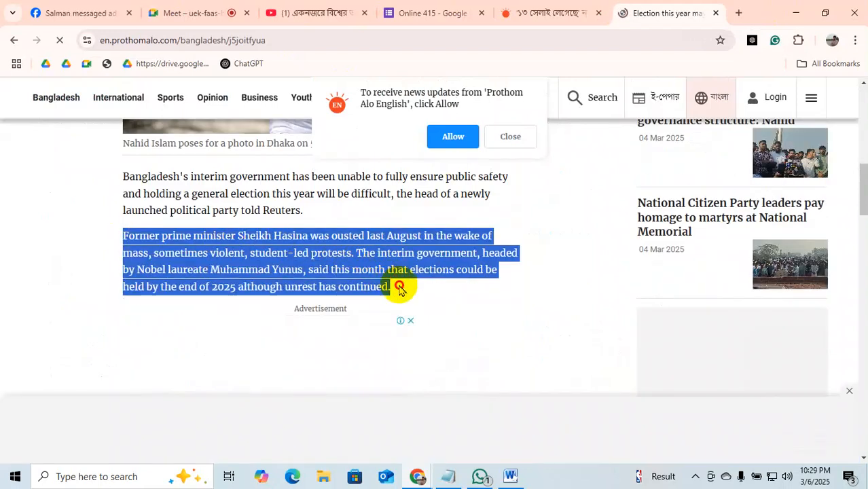
pyautogui.rightClick(317, 268)
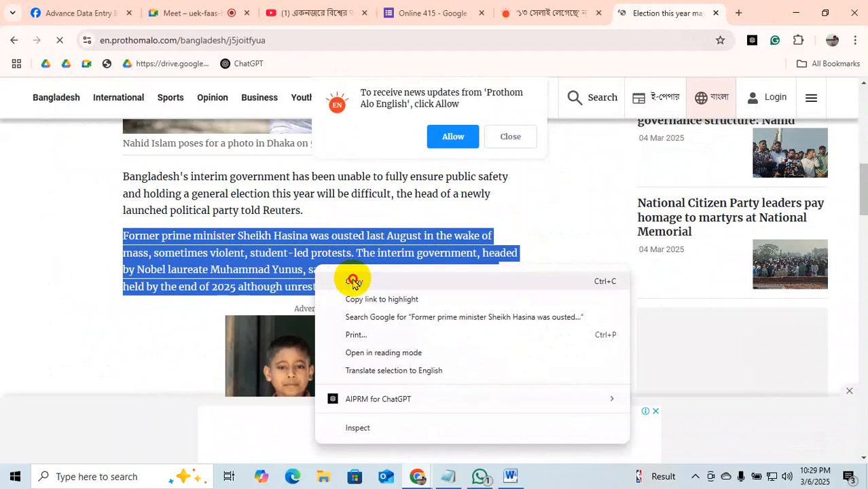
pyautogui.click(353, 281)
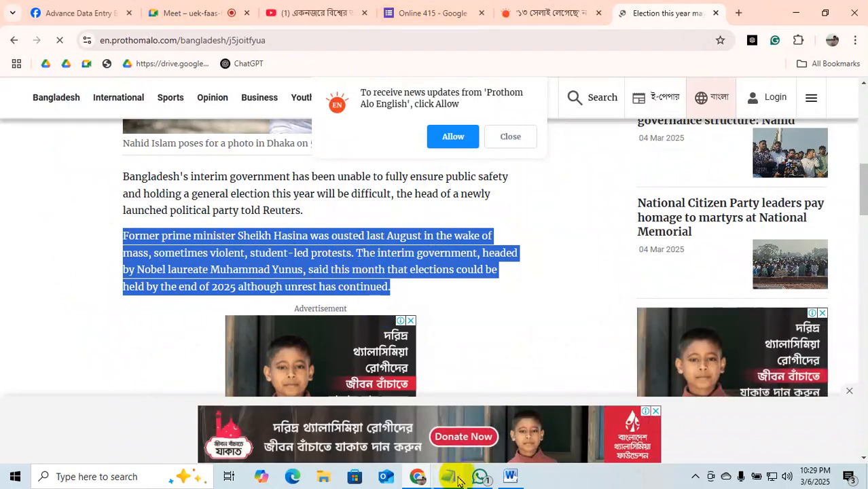
pyautogui.click(510, 476)
pyautogui.press('Return')
pyautogui.press('Return')
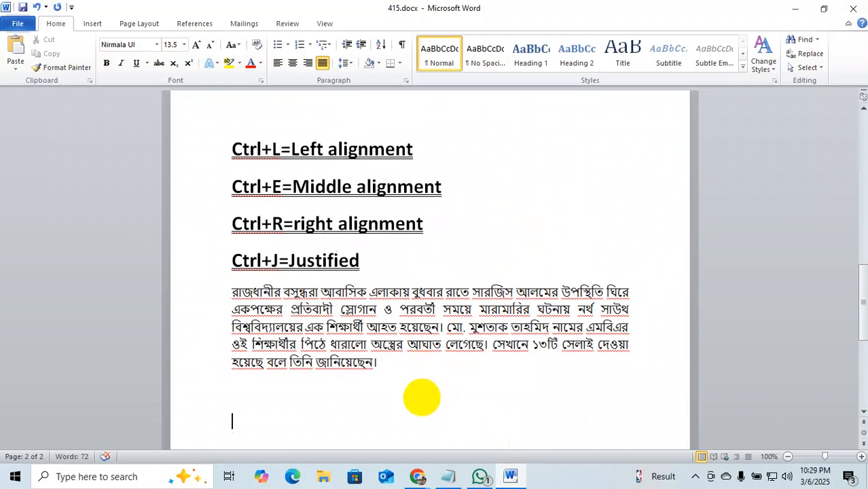
# Paste the English ouster paragraph below the Bengali text and select it.
pyautogui.hotkey('ctrl', 'v')
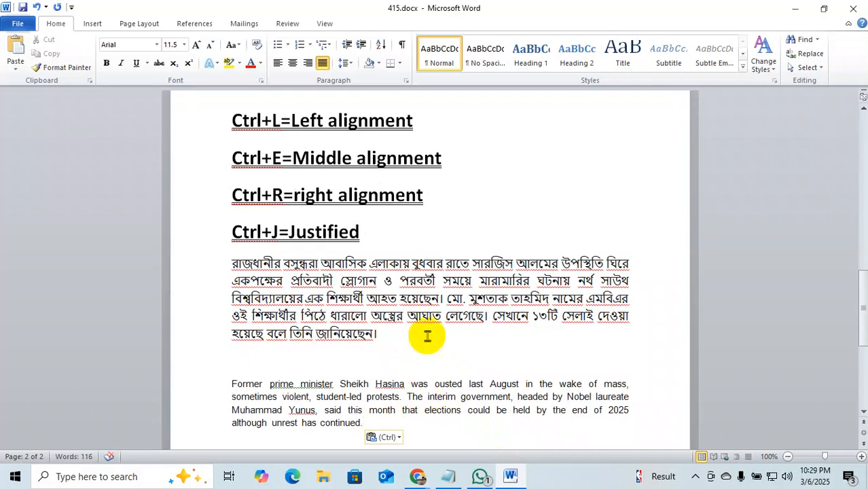
pyautogui.moveTo(363, 423); pyautogui.dragTo(194, 373)
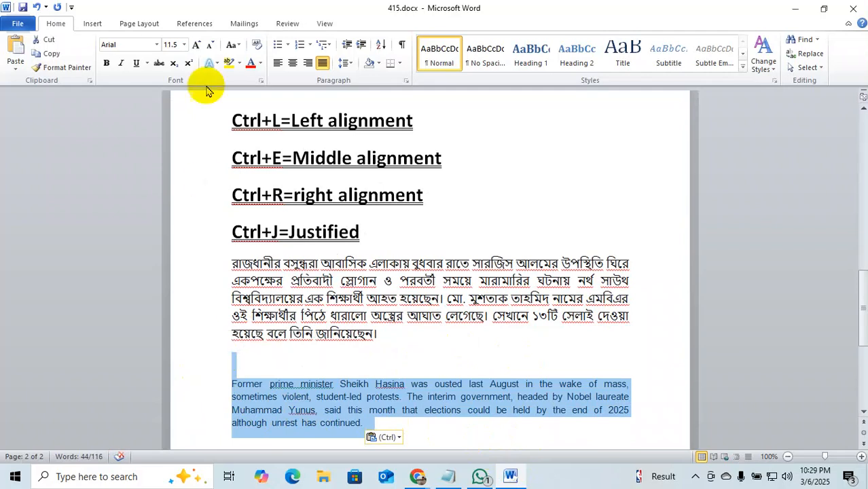
pyautogui.click(241, 45)
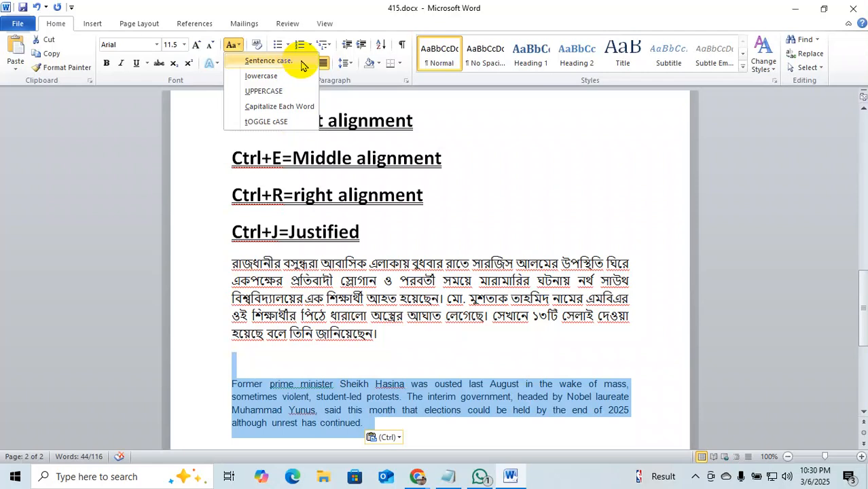
# Change the English paragraph to Sentence case, then lowercase, then UPPERCASE.
pyautogui.click(303, 64)
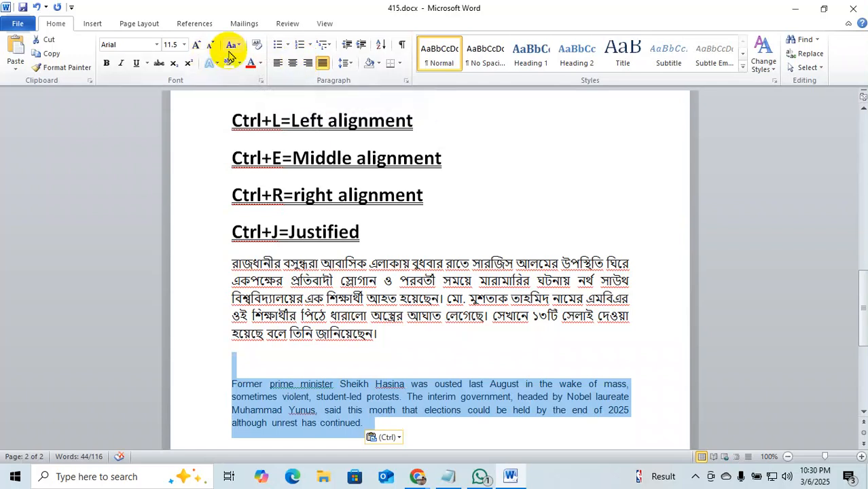
pyautogui.click(239, 50)
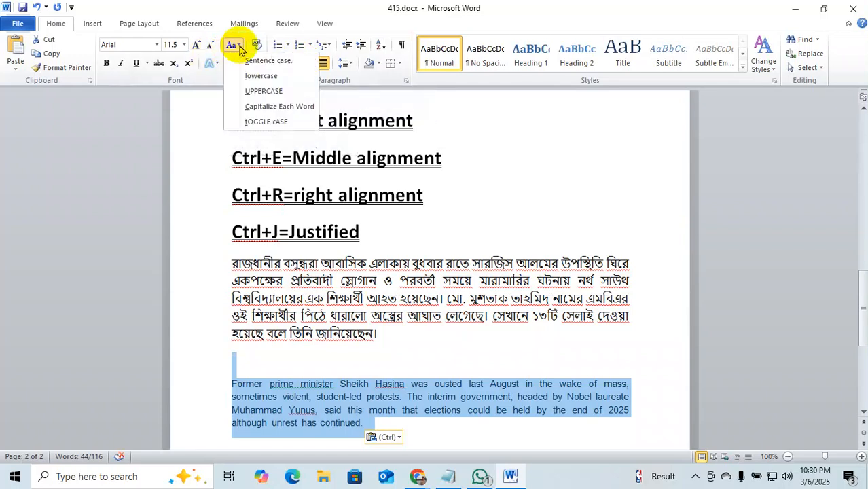
pyautogui.click(267, 80)
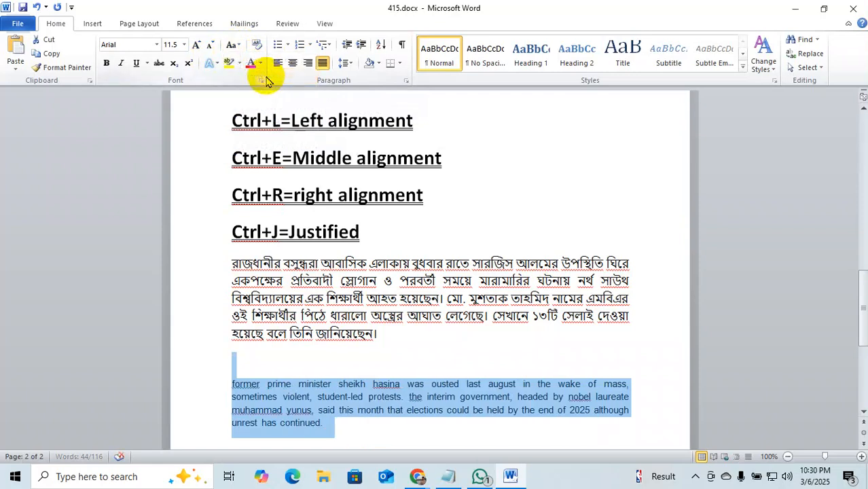
pyautogui.click(243, 46)
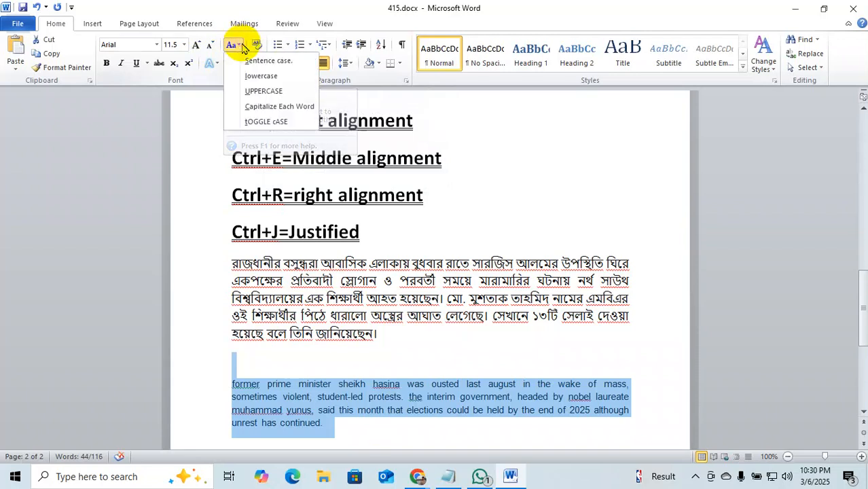
pyautogui.click(271, 93)
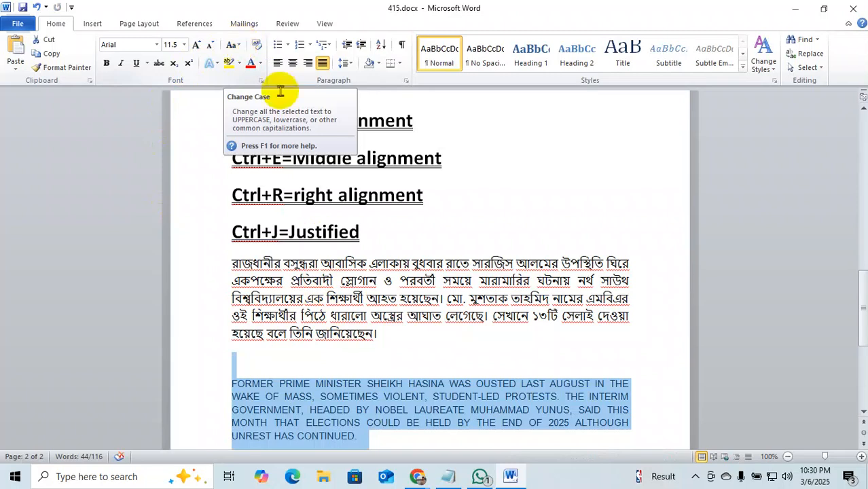
pyautogui.scroll(-3, 575, 262)
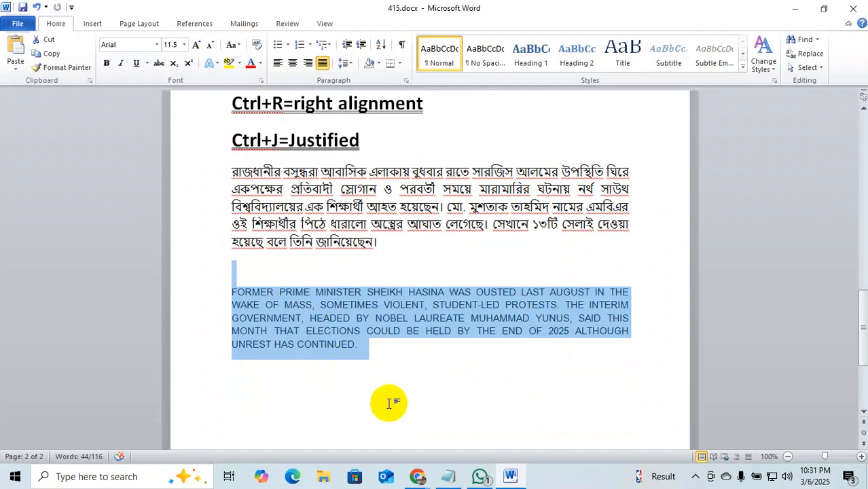
pyautogui.scroll(-1, 391, 409)
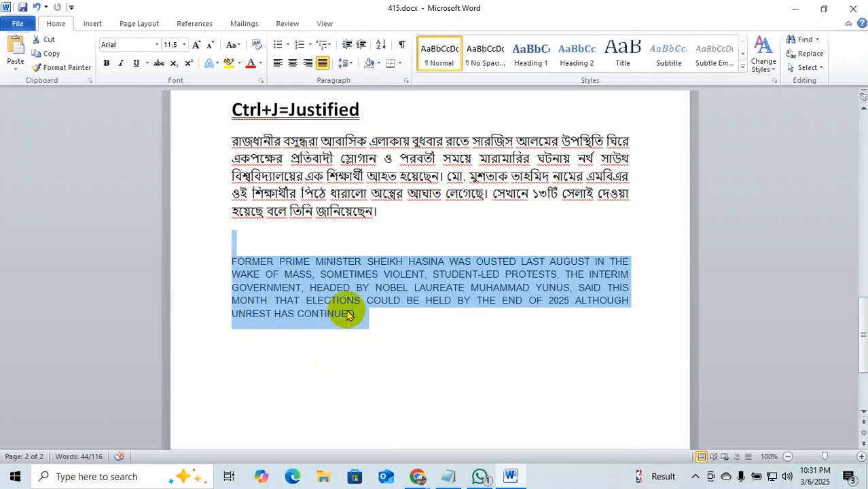
# Apply tOGGLE cASE repeatedly until the English paragraph ends in lowercase.
pyautogui.click(239, 47)
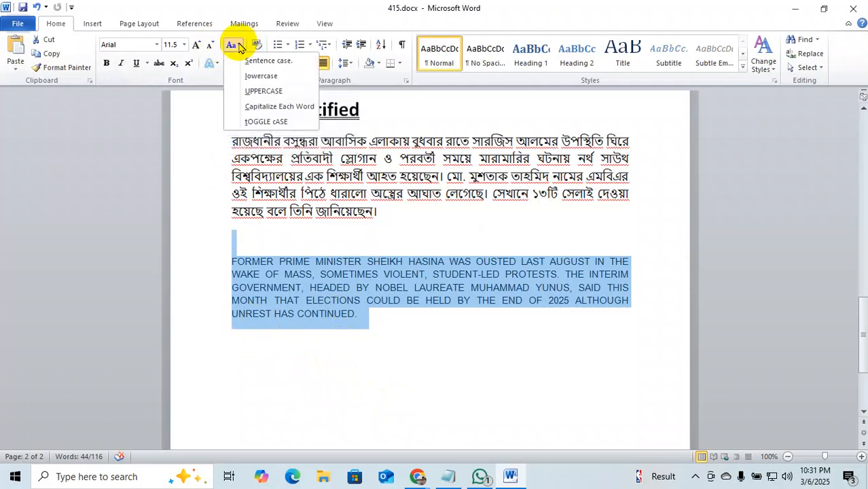
pyautogui.click(296, 123)
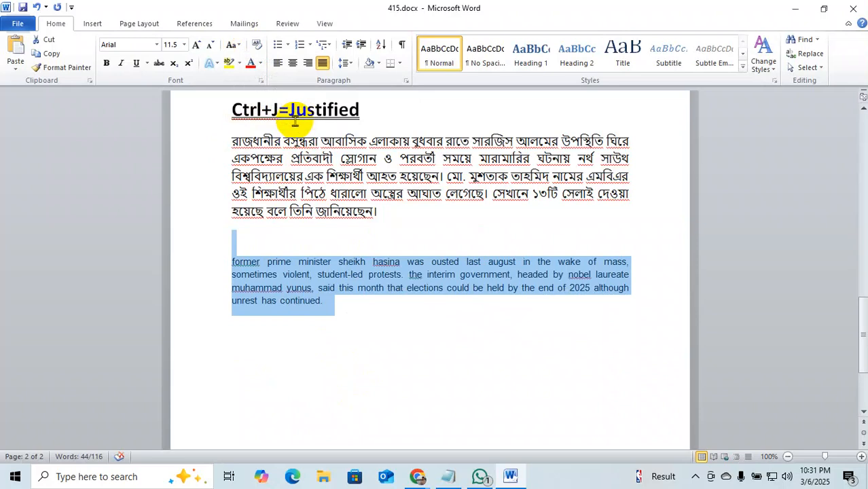
pyautogui.click(400, 313)
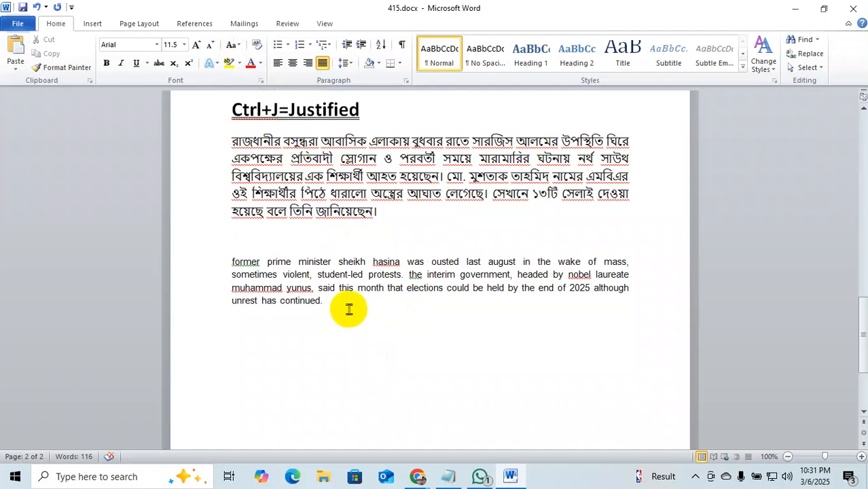
pyautogui.moveTo(350, 307); pyautogui.dragTo(233, 258)
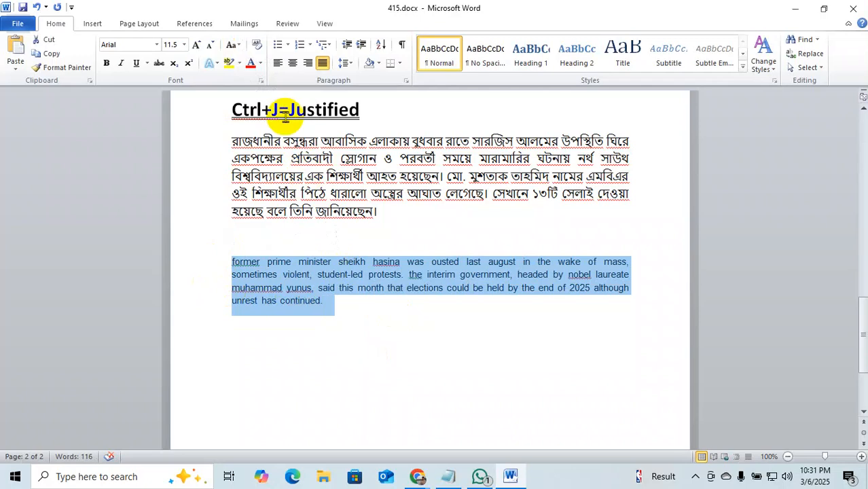
pyautogui.click(232, 44)
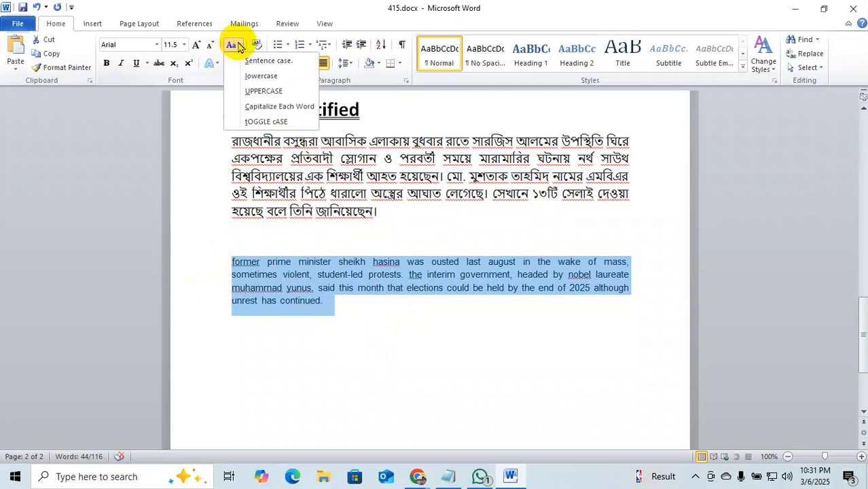
pyautogui.click(267, 122)
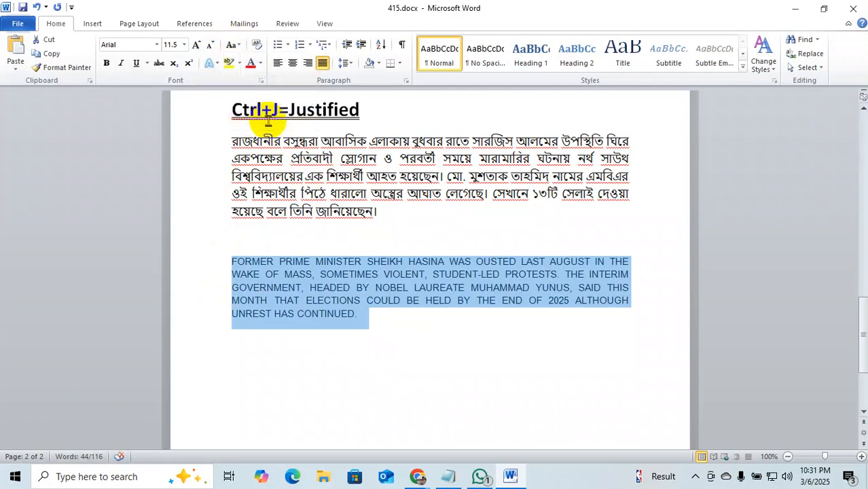
pyautogui.click(231, 44)
pyautogui.click(257, 123)
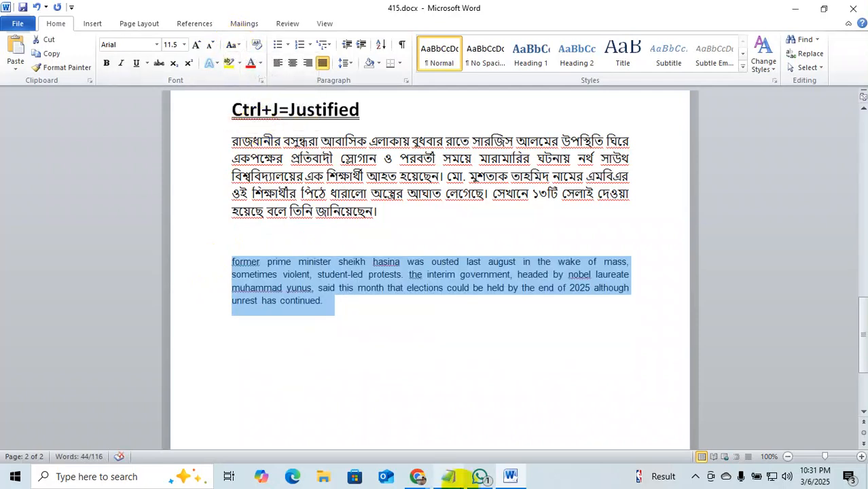
pyautogui.click(387, 360)
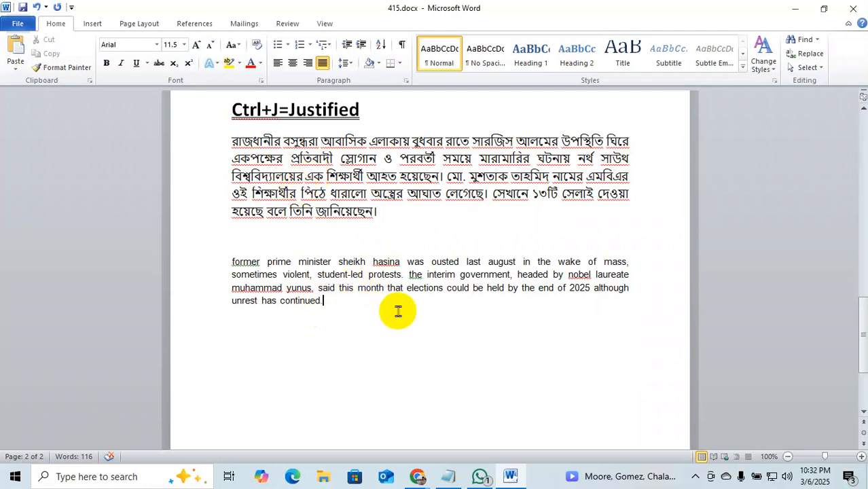
# Set the selected English paragraph's line spacing to 1.5.
pyautogui.moveTo(396, 311); pyautogui.dragTo(232, 260)
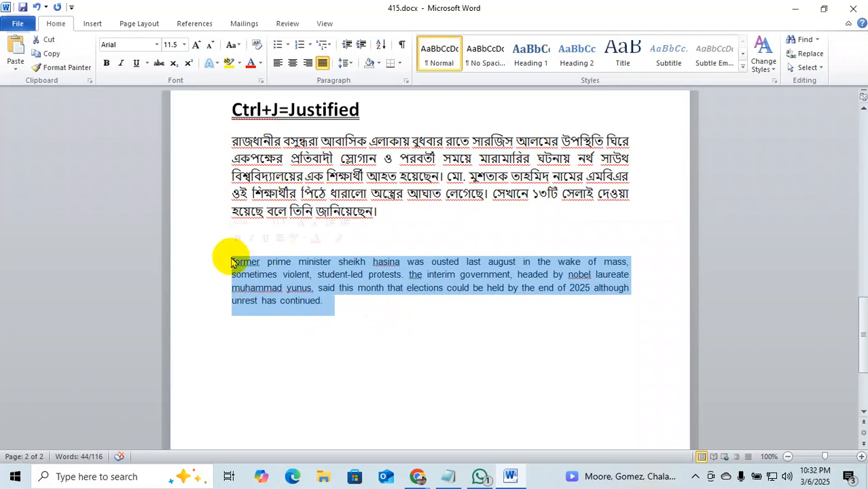
pyautogui.click(352, 64)
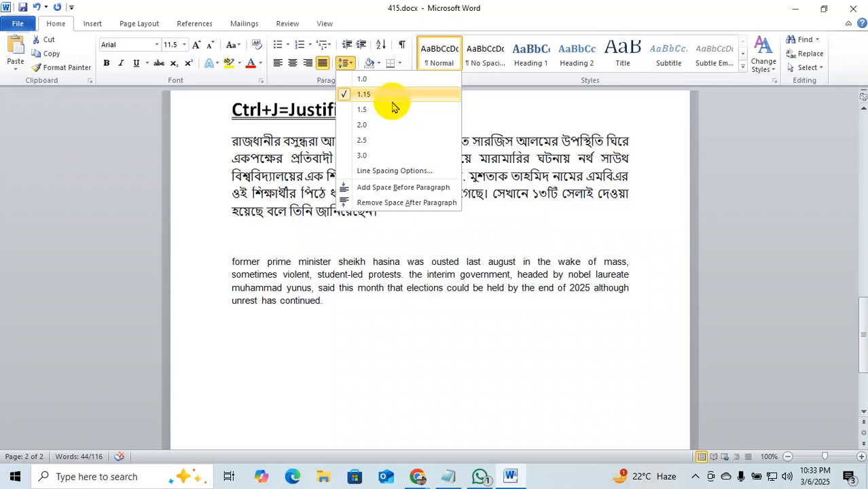
pyautogui.click(389, 110)
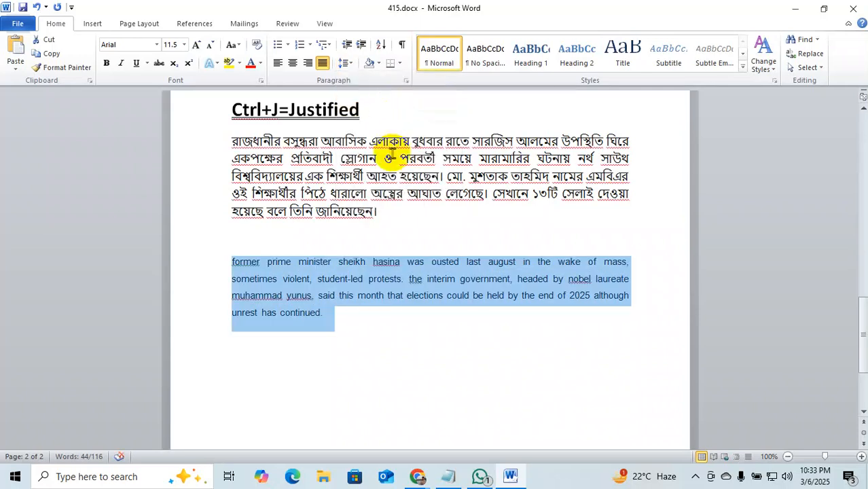
pyautogui.click(353, 64)
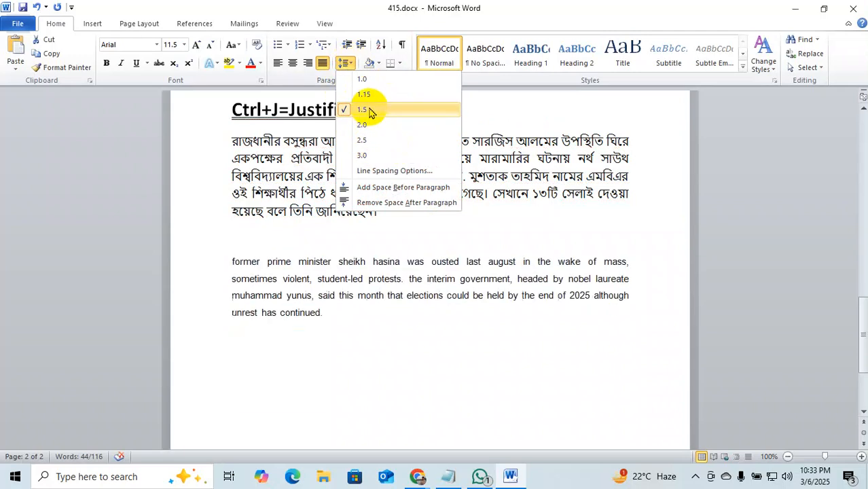
pyautogui.click(396, 327)
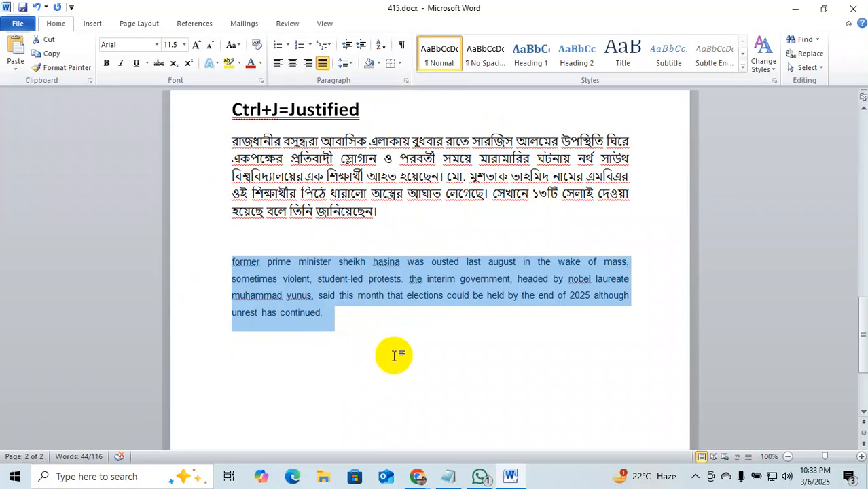
pyautogui.scroll(3, 394, 355)
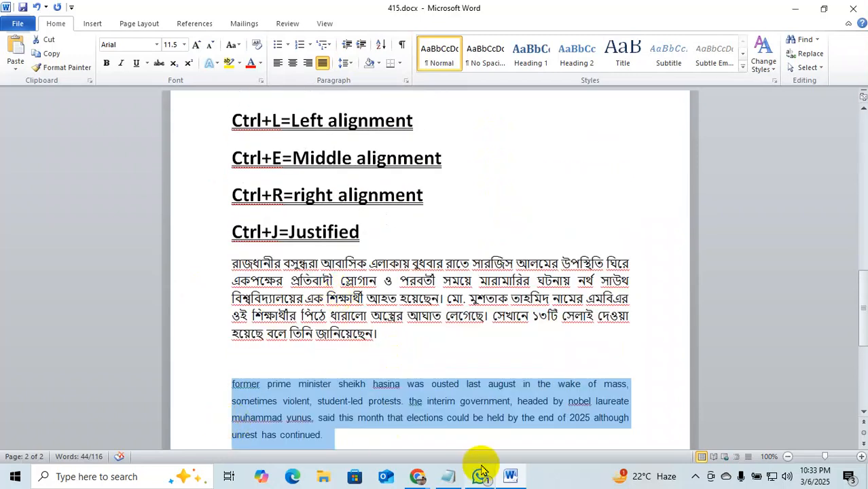
pyautogui.click(417, 475)
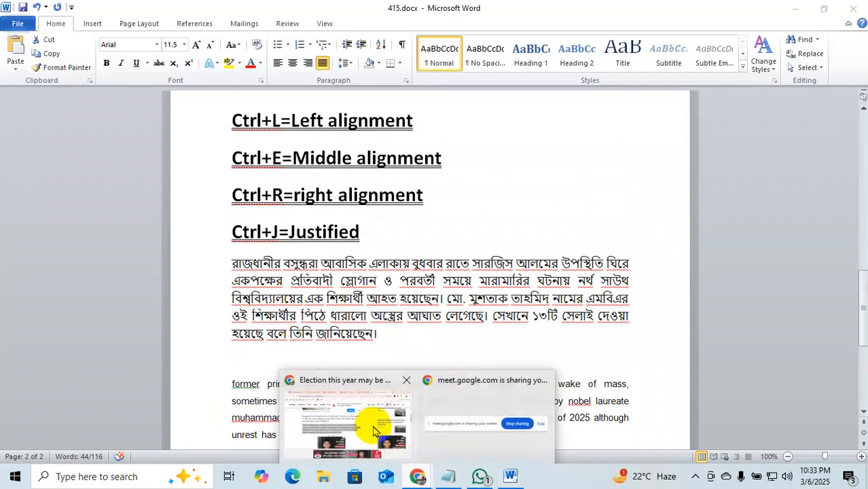
pyautogui.moveTo(373, 431)
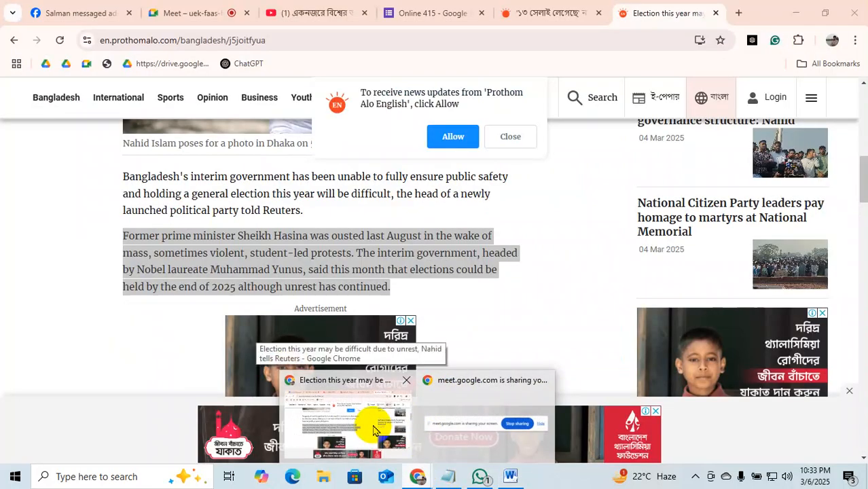
pyautogui.click(373, 431)
pyautogui.click(194, 13)
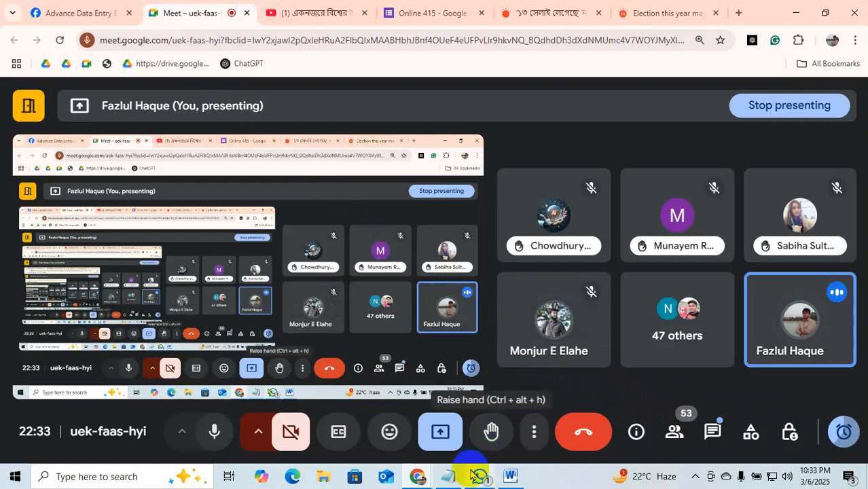
pyautogui.click(510, 477)
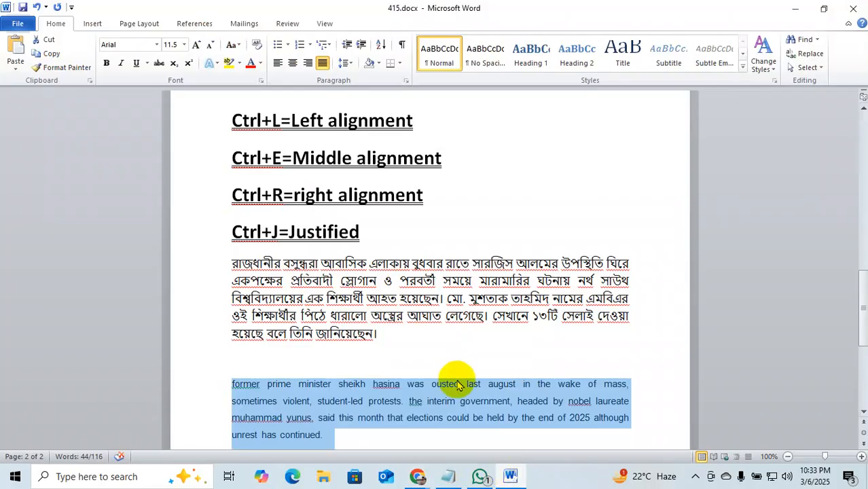
pyautogui.click(512, 341)
pyautogui.scroll(5, 513, 339)
# Highlight the subscript 2 in X₂ yellow and colour the superscript 2 in X² red.
pyautogui.scroll(-3, 513, 340)
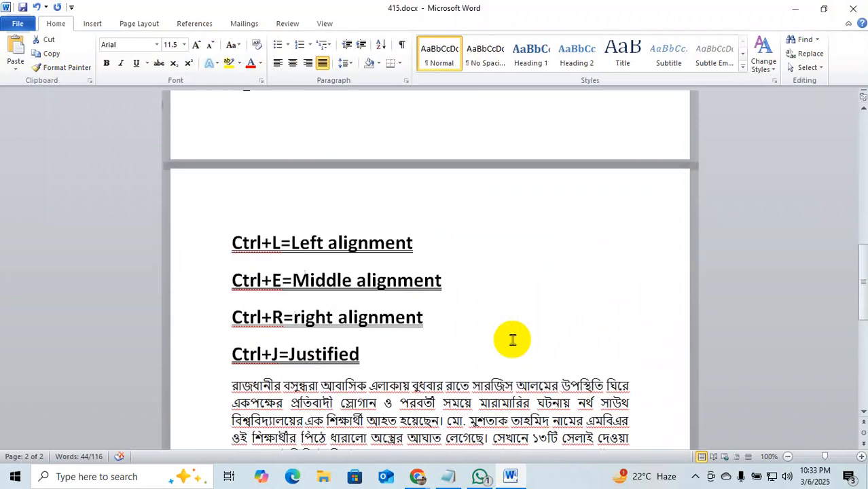
pyautogui.scroll(6, 513, 340)
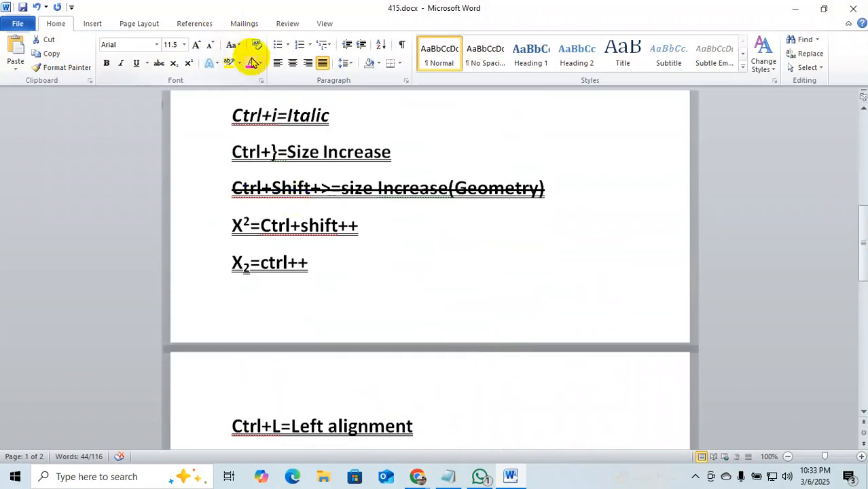
pyautogui.doubleClick(318, 225)
pyautogui.click(447, 328)
pyautogui.scroll(-3, 450, 312)
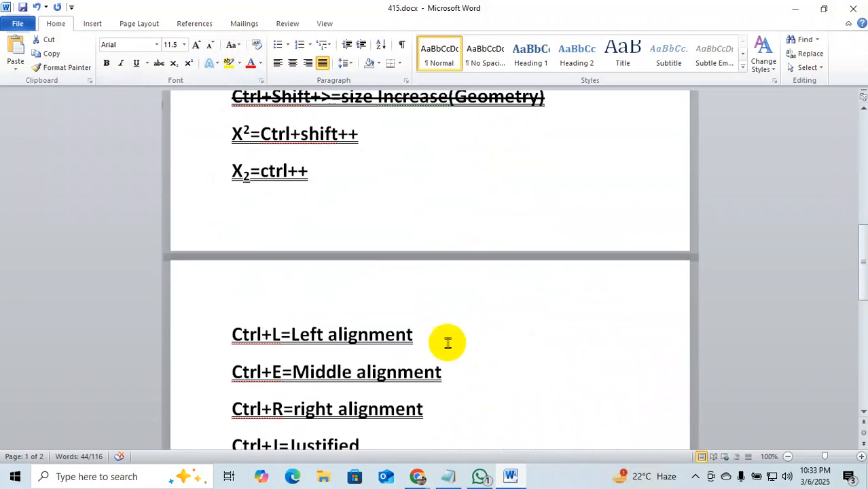
pyautogui.scroll(1, 303, 255)
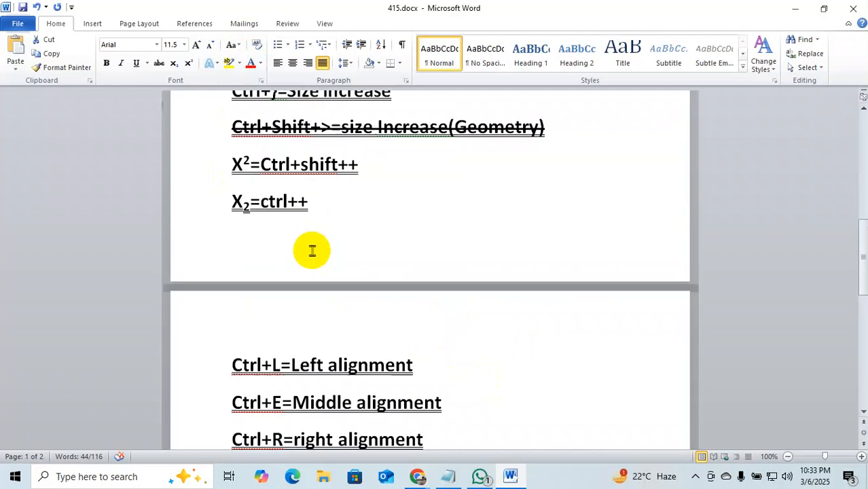
pyautogui.click(254, 210)
pyautogui.moveTo(253, 210); pyautogui.dragTo(241, 210)
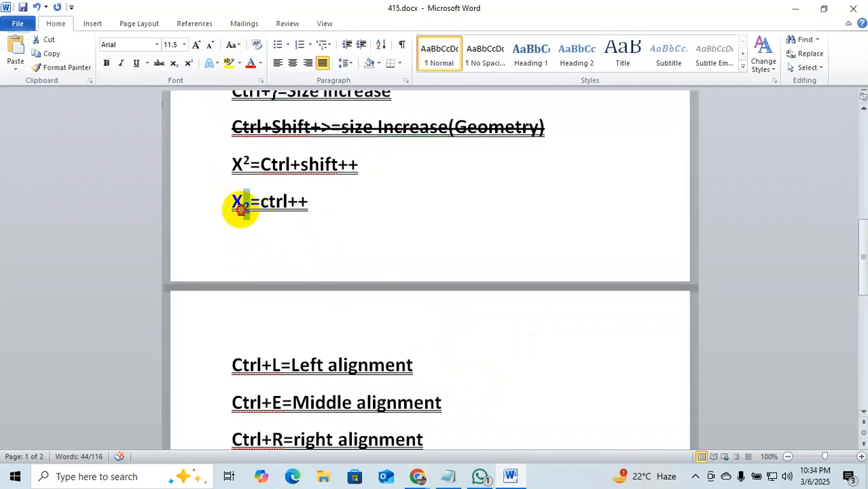
pyautogui.click(230, 68)
pyautogui.moveTo(252, 162)
pyautogui.mouseDown()
pyautogui.moveTo(235, 165)
pyautogui.moveTo(242, 163)
pyautogui.mouseUp()
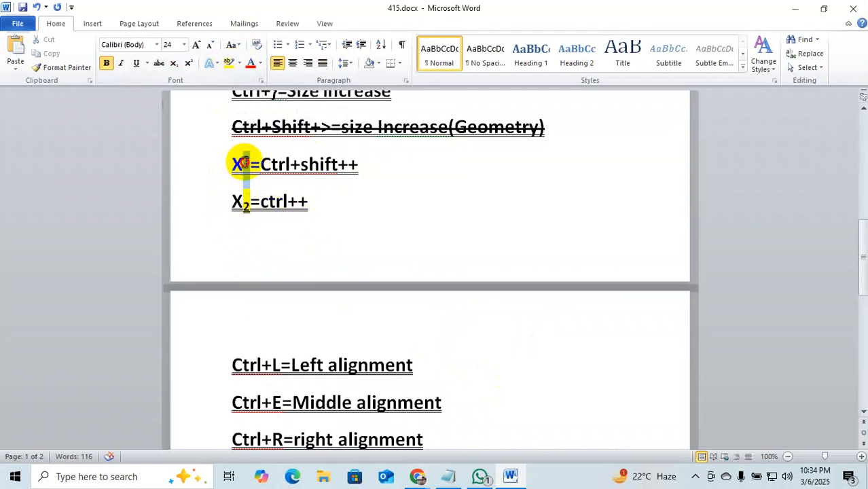
pyautogui.click(253, 63)
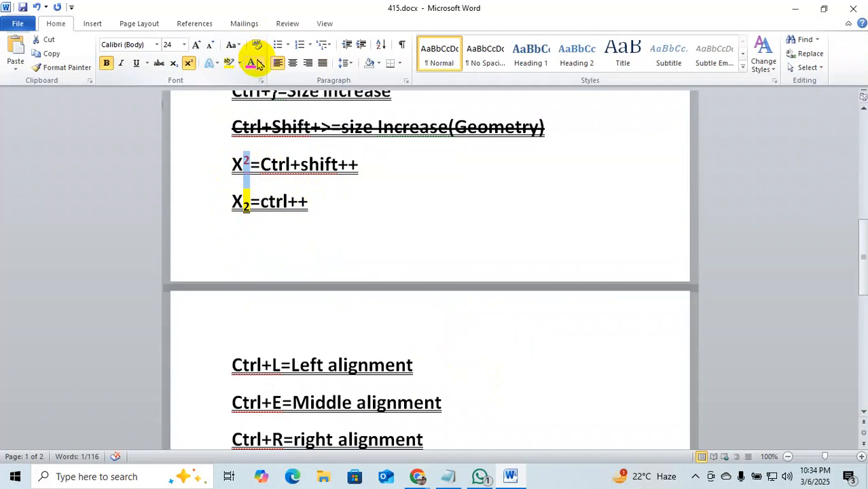
pyautogui.click(450, 207)
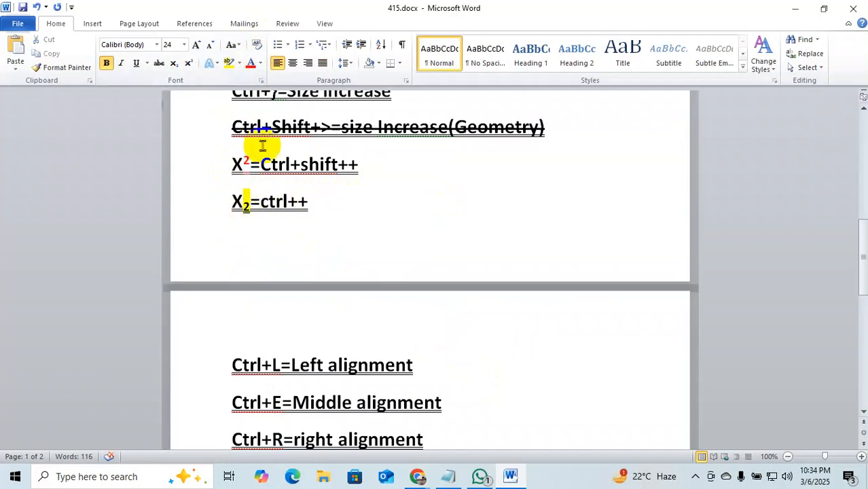
# Highlight the whole X₂=ctrl++ line yellow and make the X²=Ctrl+shift++ line red.
pyautogui.click(264, 233)
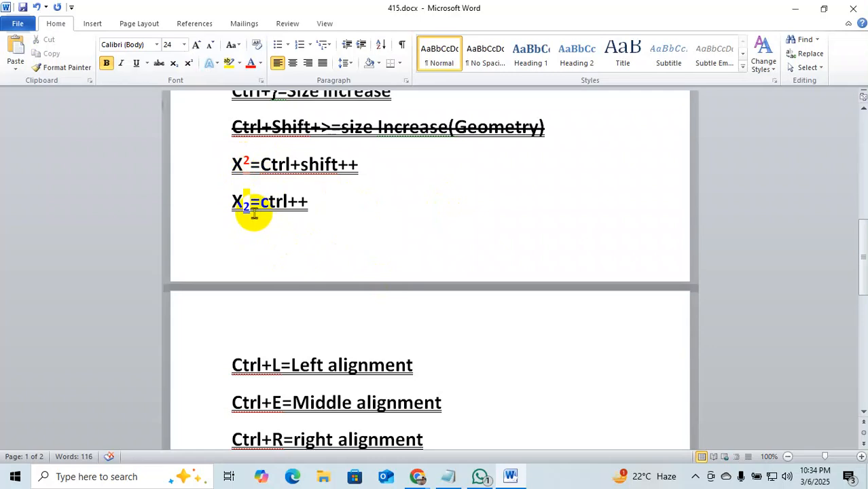
pyautogui.click(364, 205)
pyautogui.moveTo(365, 205); pyautogui.dragTo(188, 204)
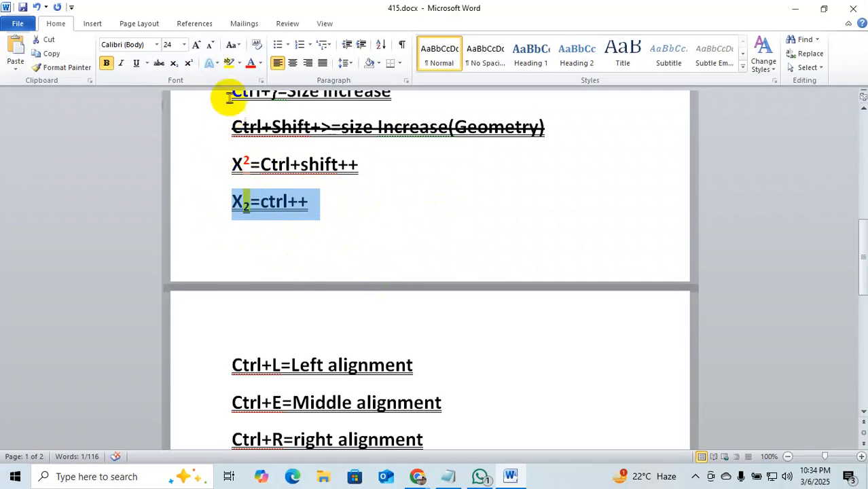
pyautogui.click(237, 65)
pyautogui.click(233, 81)
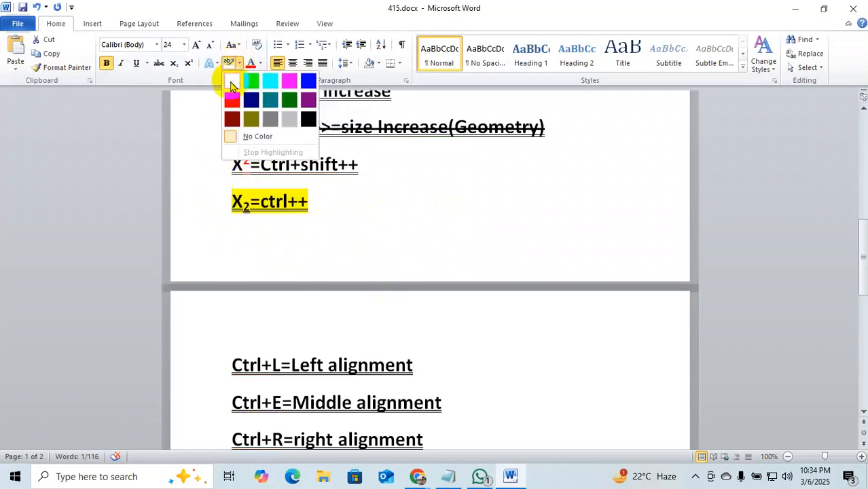
pyautogui.moveTo(392, 163); pyautogui.dragTo(140, 171)
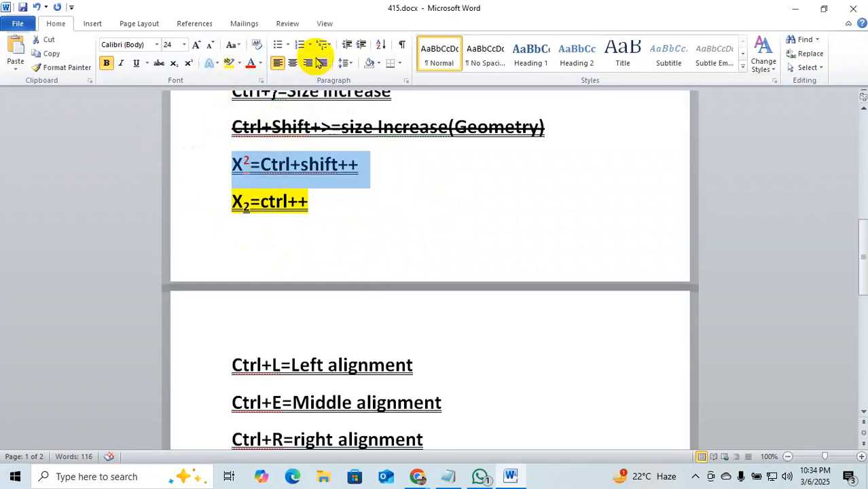
pyautogui.click(259, 63)
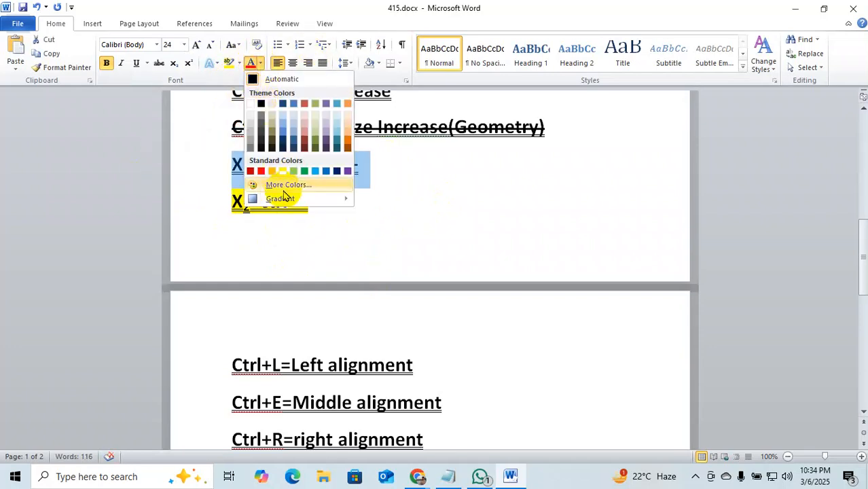
pyautogui.click(261, 170)
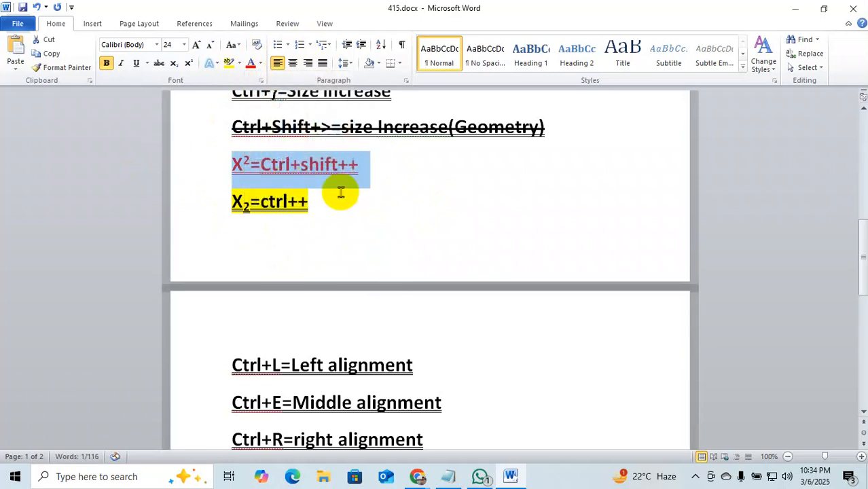
pyautogui.click(422, 211)
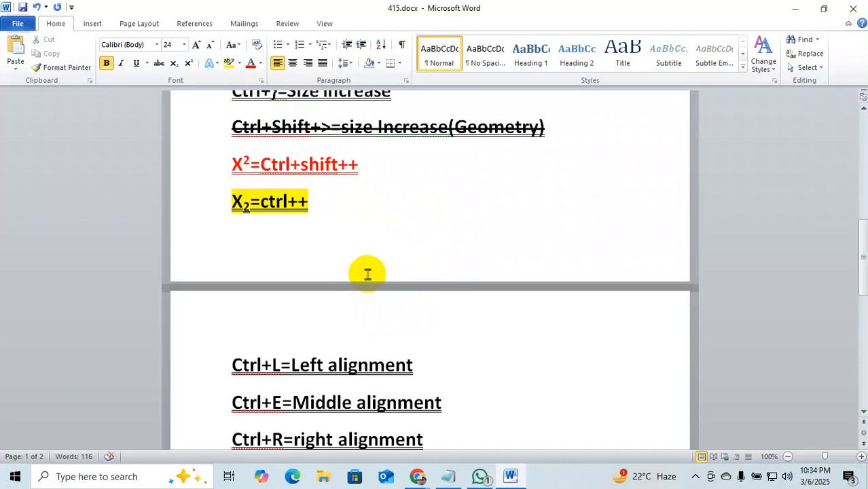
# Select all of 415.docx and clear its formatting to plain 11-point Calibri.
pyautogui.hotkey('ctrl', 'a')
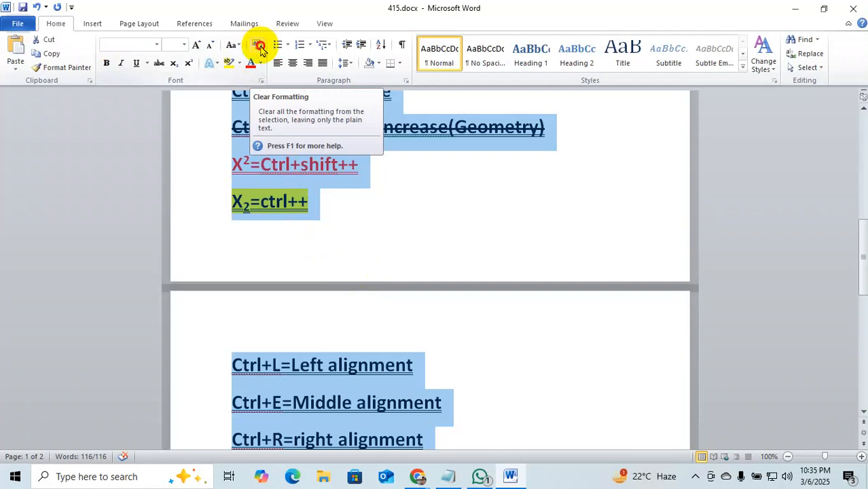
pyautogui.click(261, 51)
pyautogui.scroll(8, 586, 256)
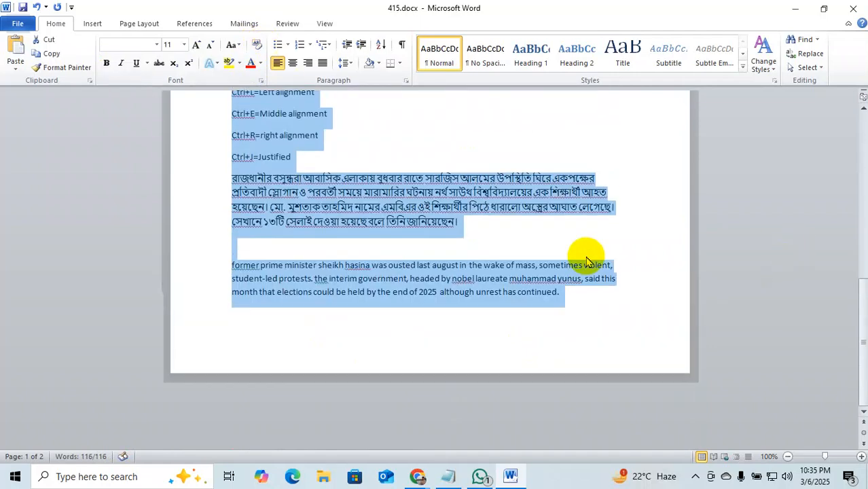
pyautogui.scroll(5, 381, 276)
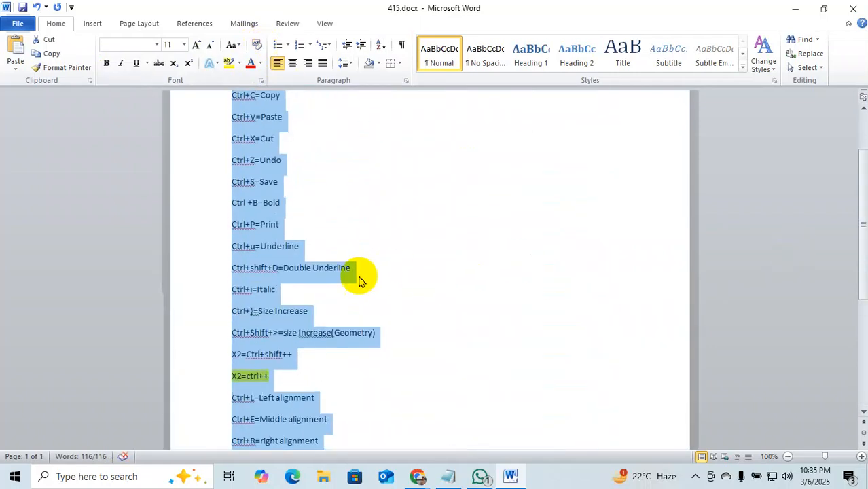
pyautogui.scroll(-3, 516, 331)
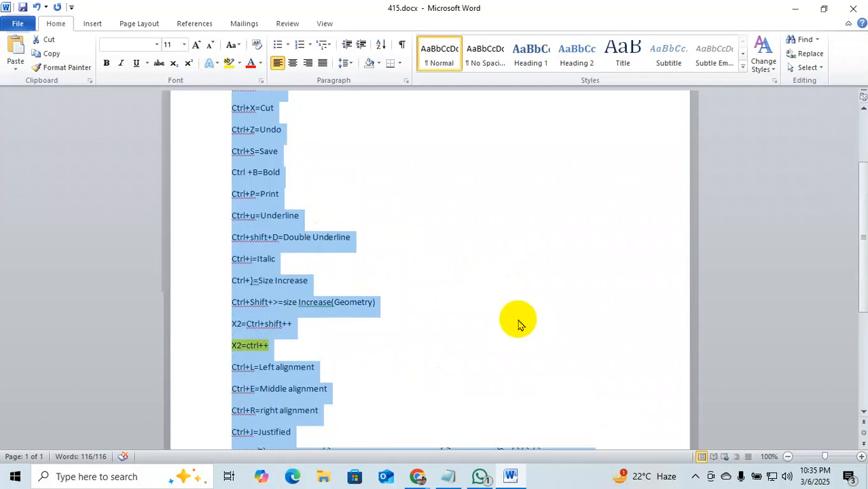
pyautogui.click(510, 307)
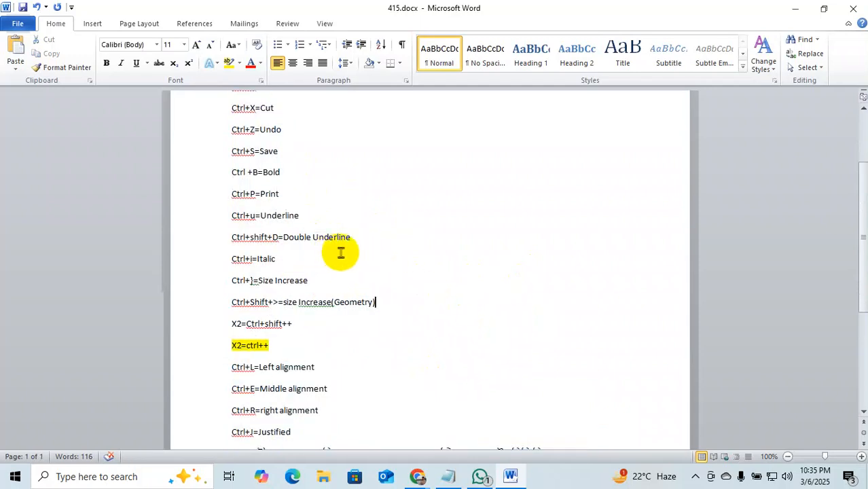
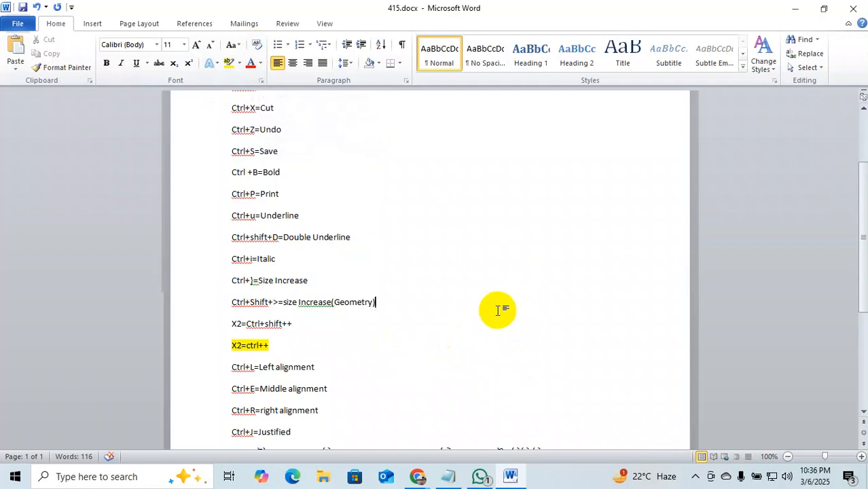
# Look over line spacing and bullet styles for the Bengali paragraph without applying any.
pyautogui.click(355, 68)
pyautogui.click(355, 67)
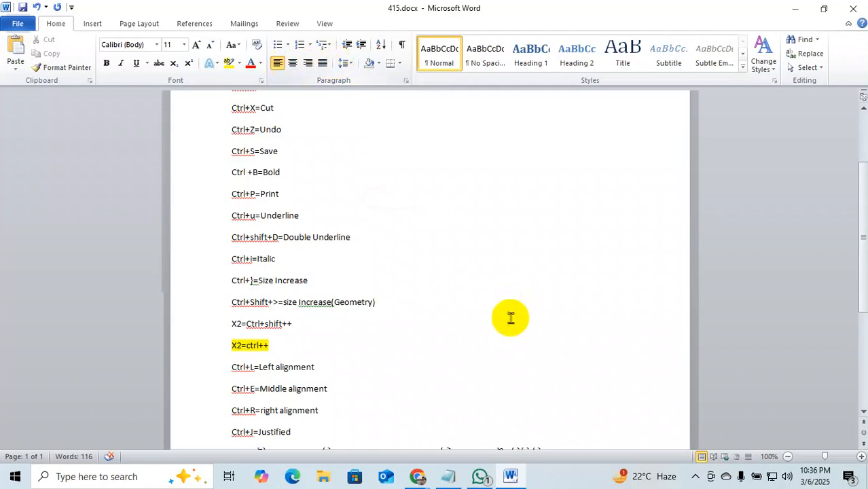
pyautogui.scroll(-4, 510, 316)
pyautogui.moveTo(460, 347); pyautogui.dragTo(233, 303)
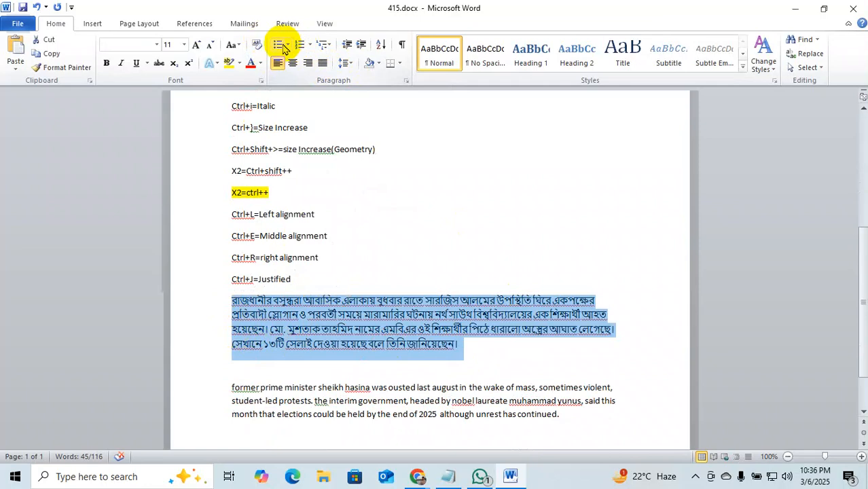
pyautogui.click(287, 46)
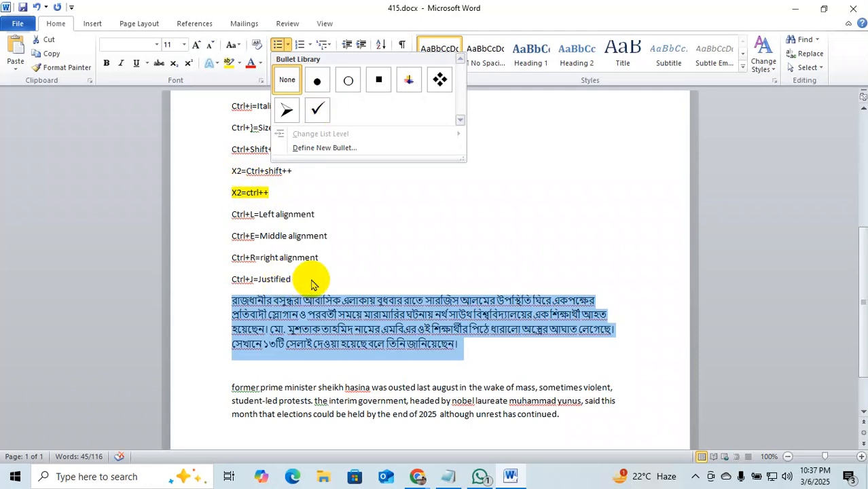
pyautogui.click(261, 279)
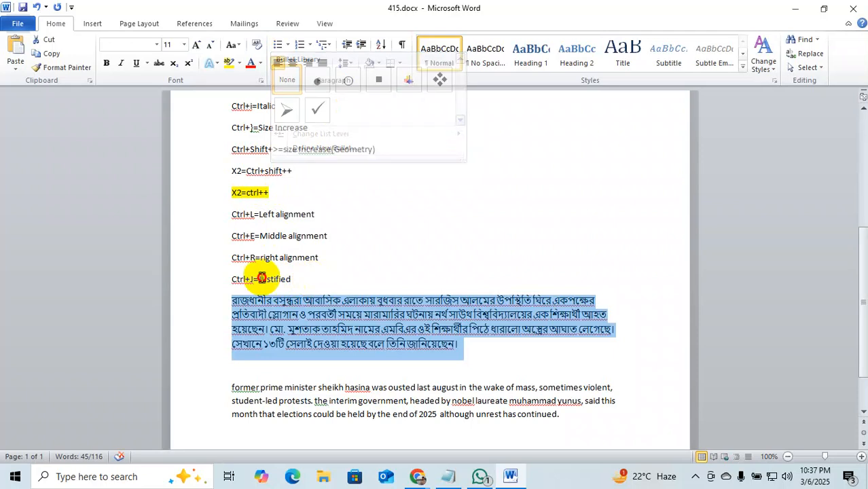
pyautogui.click(343, 272)
# Bullet the four alignment shortcut lines, then remove the bullets again.
pyautogui.moveTo(334, 277); pyautogui.dragTo(231, 215)
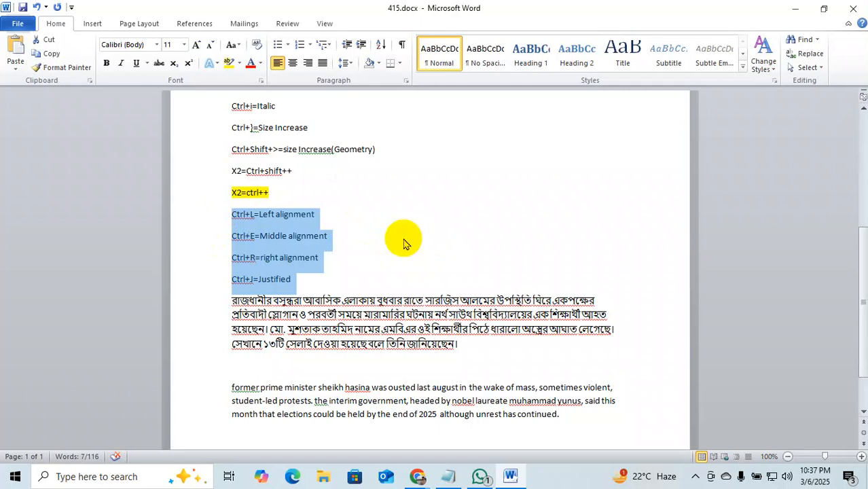
pyautogui.click(278, 44)
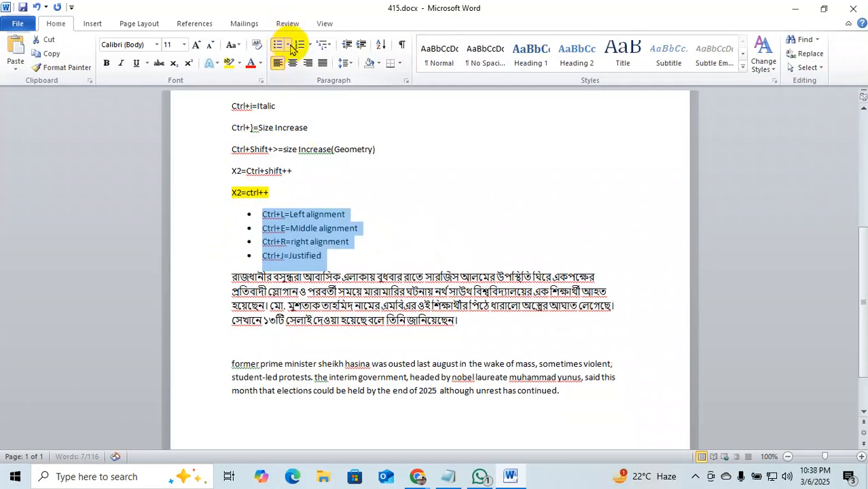
pyautogui.click(411, 252)
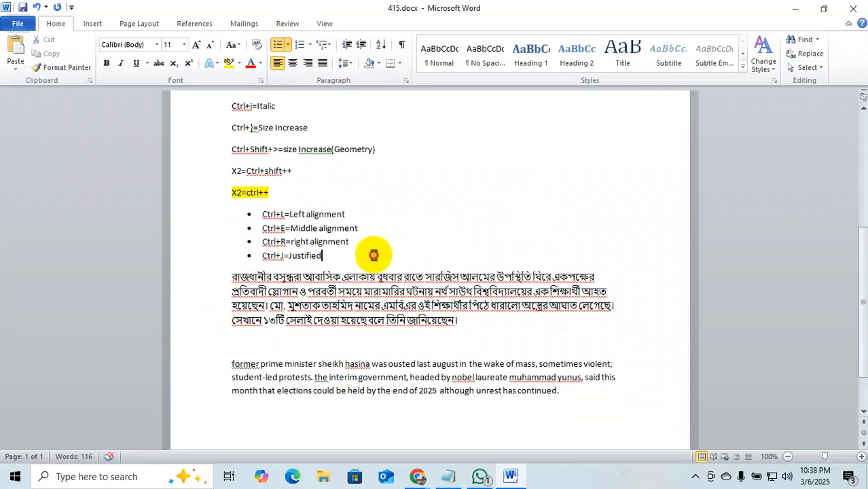
pyautogui.moveTo(374, 256); pyautogui.dragTo(277, 207)
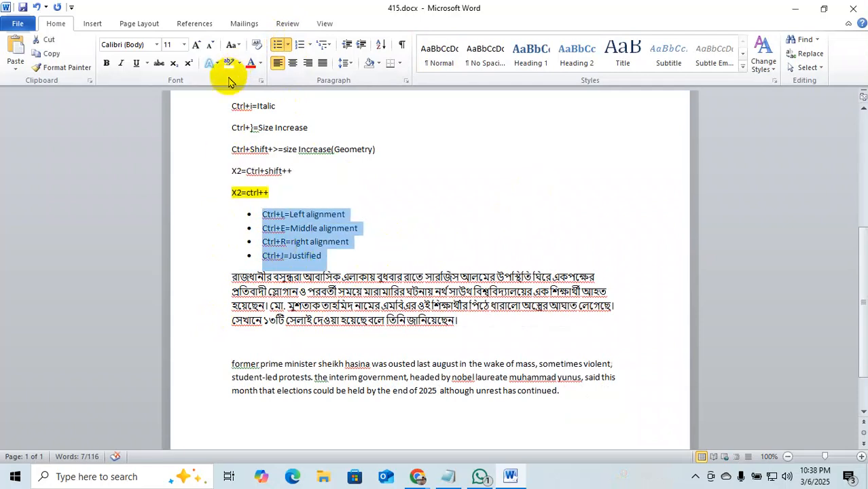
pyautogui.click(278, 44)
pyautogui.click(484, 276)
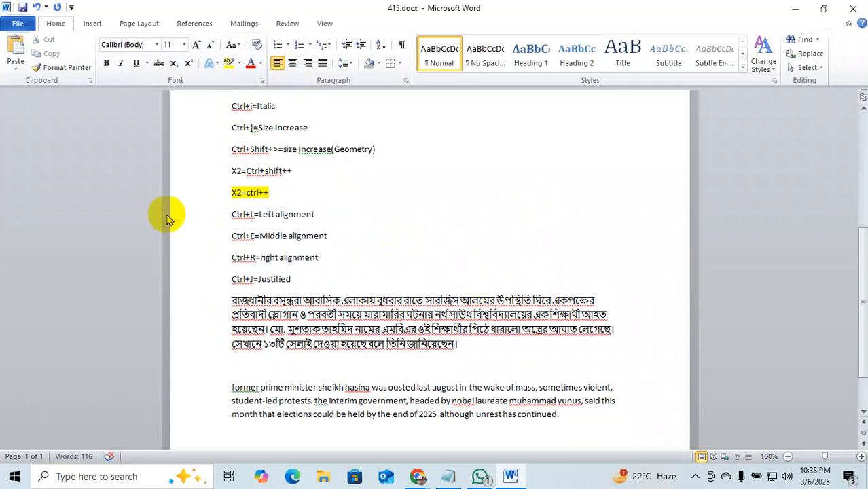
# Bullet the Ctrl+L, Ctrl+E and Ctrl+R lines, trying diamond then hollow-circle bullets.
pyautogui.moveTo(350, 274); pyautogui.dragTo(200, 213)
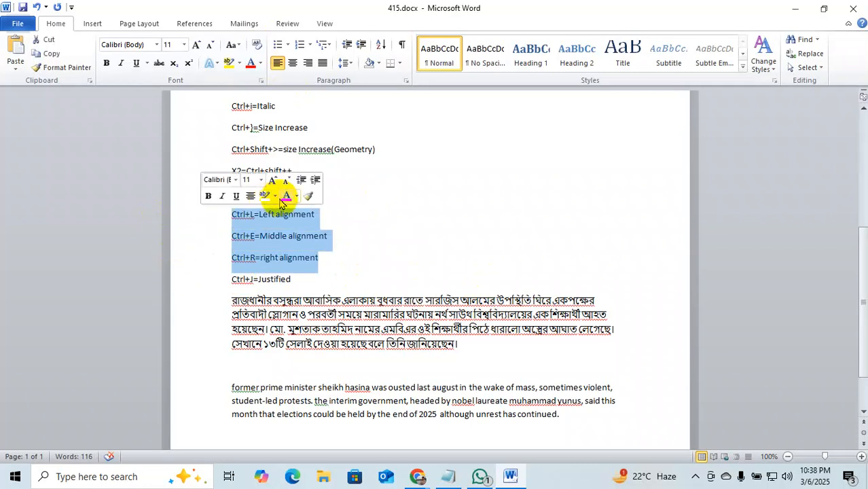
pyautogui.click(278, 45)
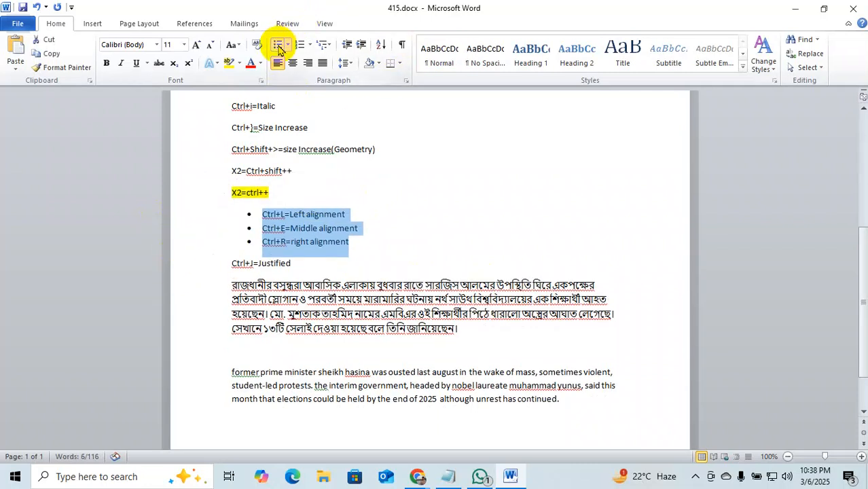
pyautogui.click(287, 45)
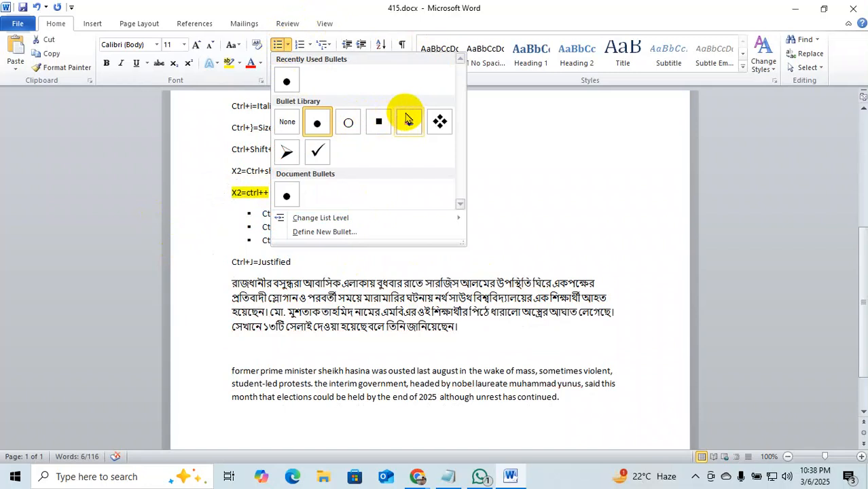
pyautogui.click(440, 122)
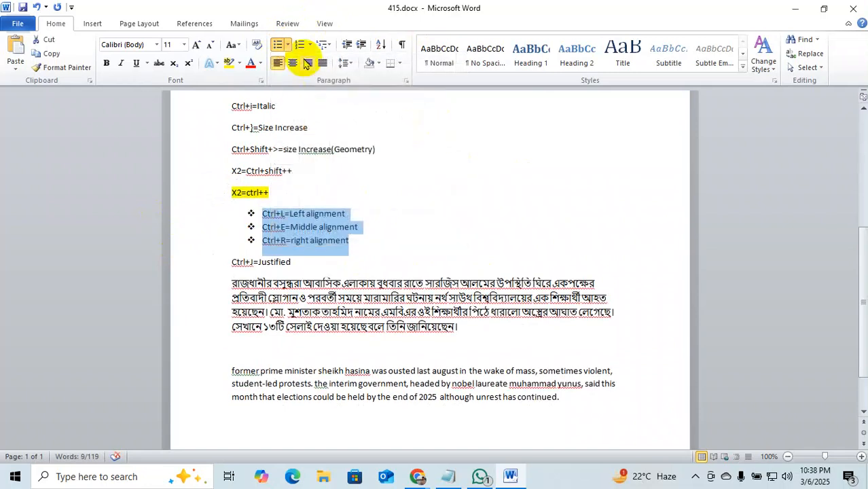
pyautogui.click(287, 45)
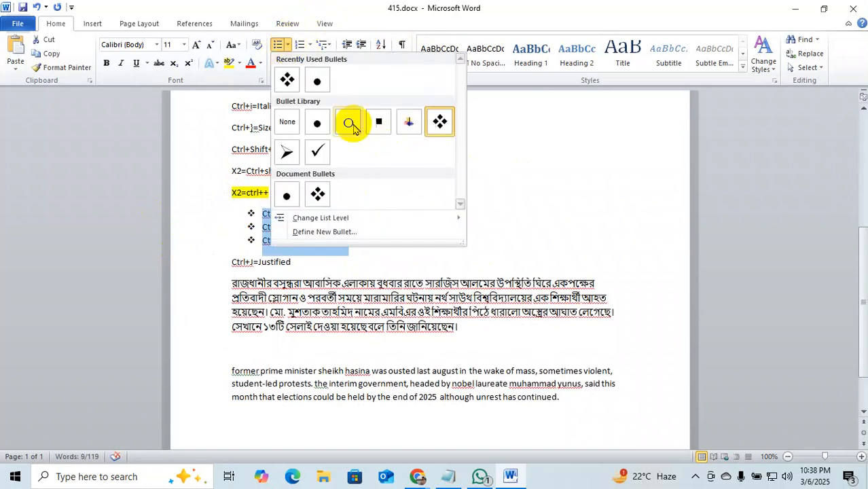
pyautogui.click(350, 123)
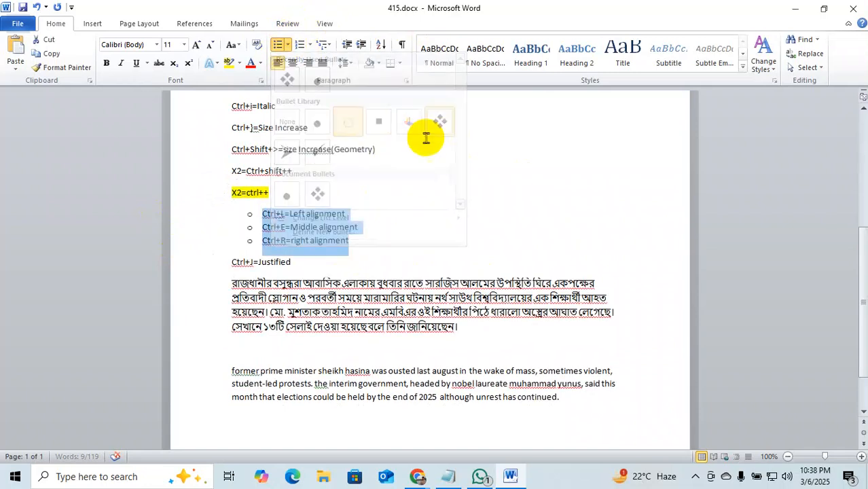
# Number the three alignment lines 1), 2), 3) with the 1) a) i) multilevel style.
pyautogui.click(325, 44)
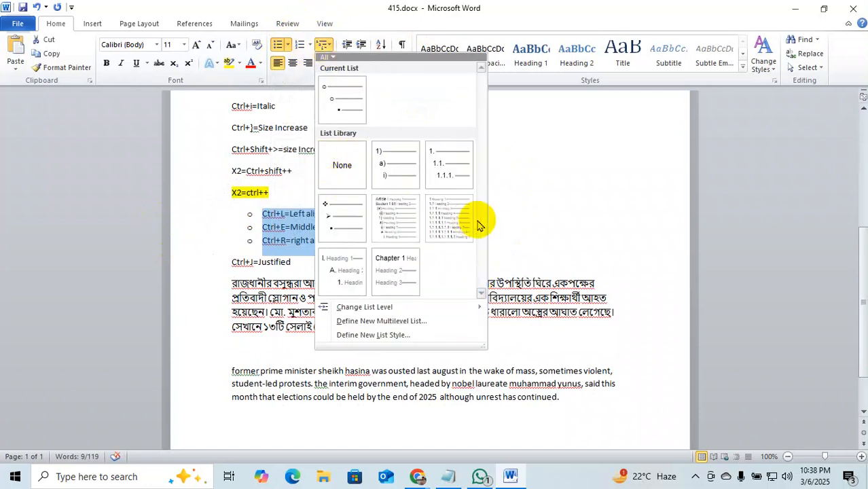
pyautogui.click(394, 160)
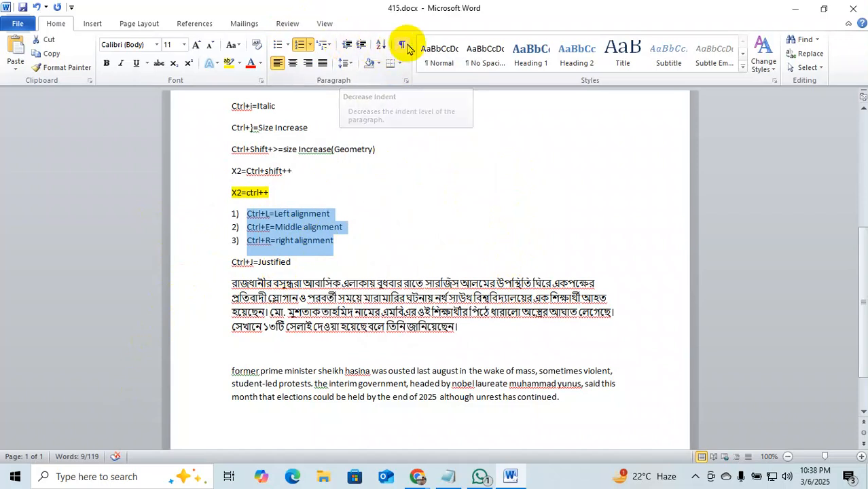
pyautogui.click(398, 64)
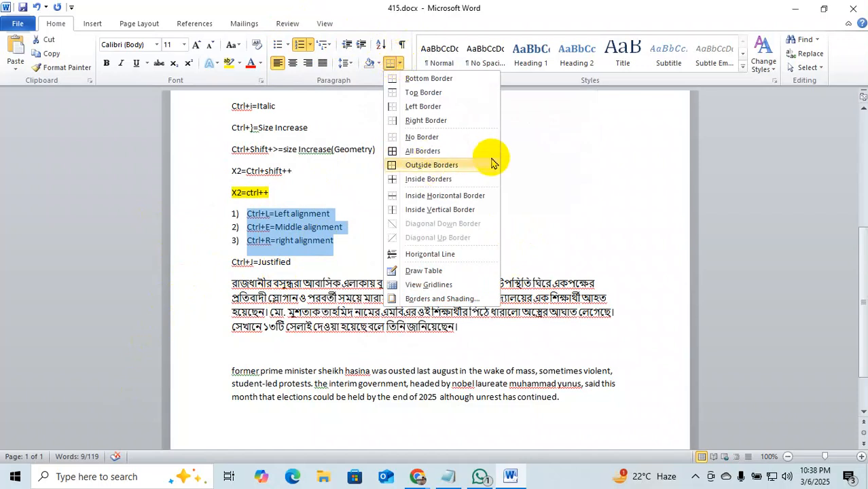
pyautogui.click(626, 190)
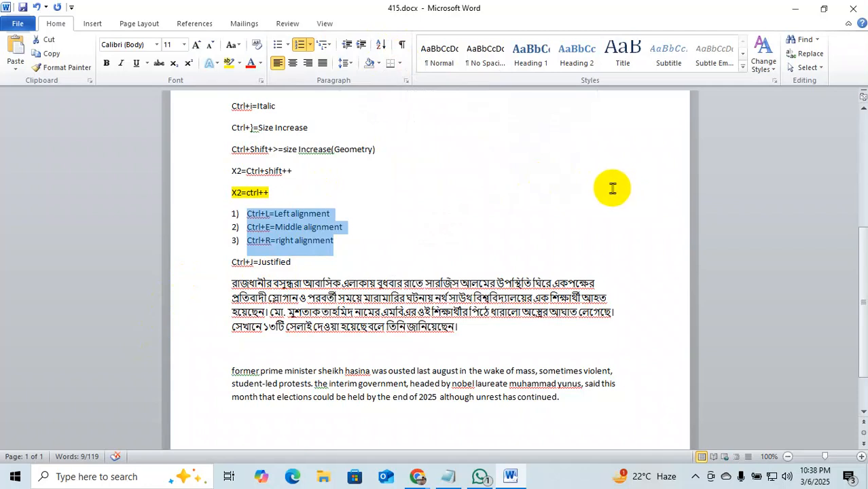
# Enlarge the Geometry line to size 22, shrink it back to 14, and strike it through.
pyautogui.scroll(2, 524, 205)
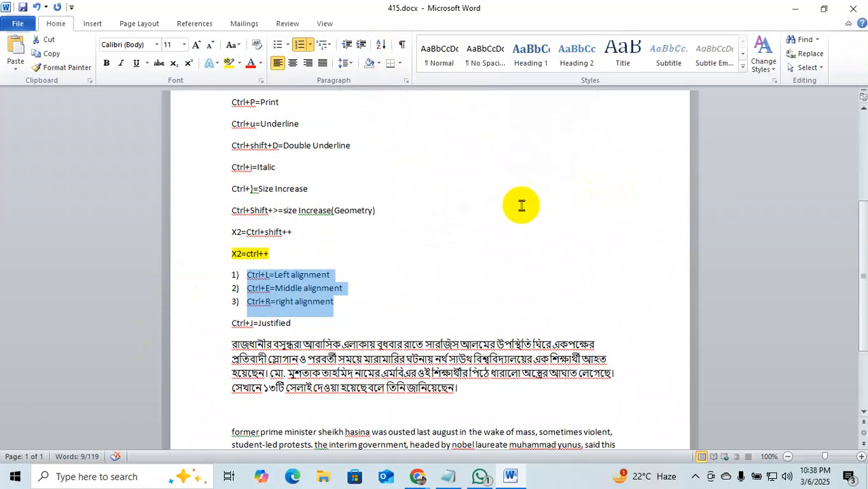
pyautogui.scroll(2, 523, 205)
pyautogui.scroll(3, 522, 205)
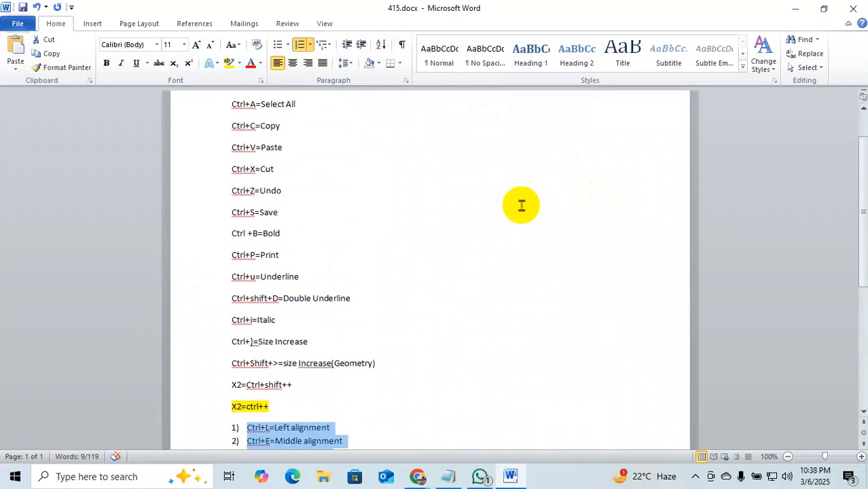
pyautogui.scroll(1, 521, 205)
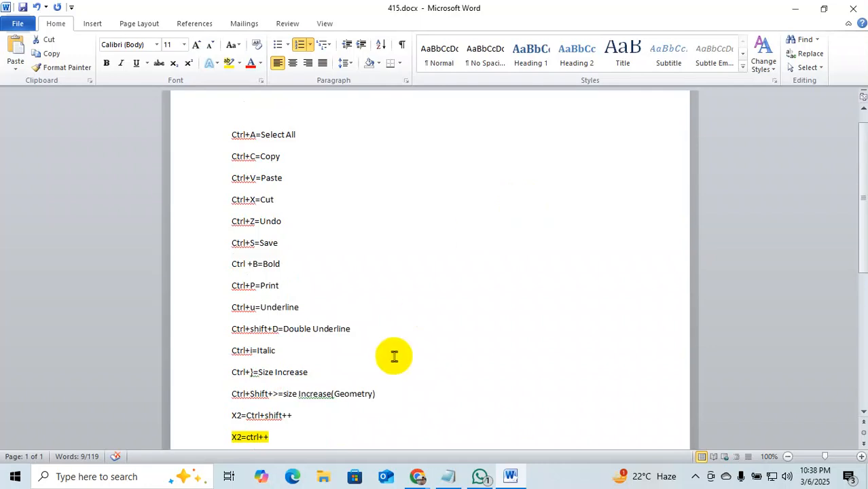
pyautogui.moveTo(398, 388); pyautogui.dragTo(233, 398)
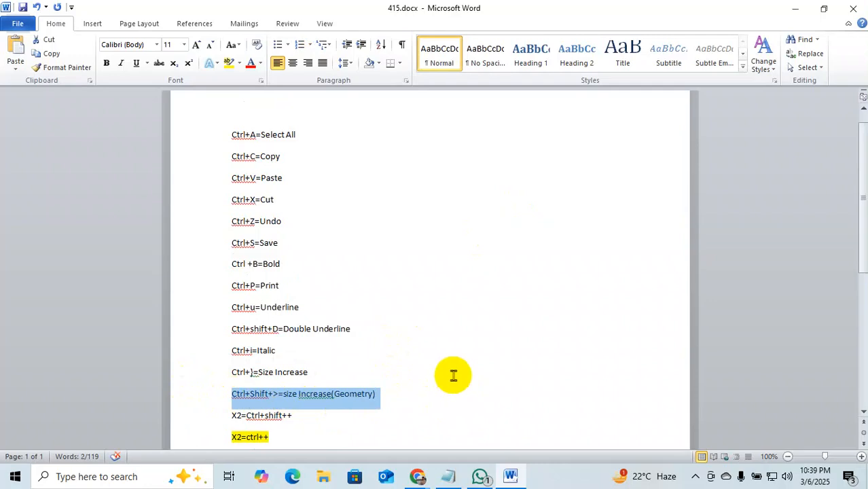
pyautogui.hotkey('ctrl', 'shift', '.')
pyautogui.hotkey('ctrl', 'shift', '.')
pyautogui.hotkey('ctrl', 'shift', '.')
pyautogui.hotkey('ctrl', 'shift', '.')
pyautogui.hotkey('ctrl', 'shift', '.')
pyautogui.hotkey('ctrl', 'shift', '.')
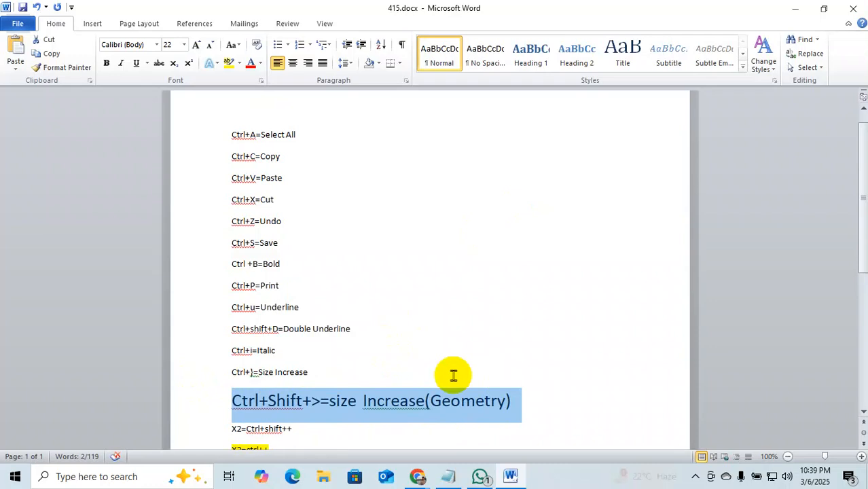
pyautogui.hotkey('ctrl', 'shift', ',')
pyautogui.hotkey('ctrl', 'shift', ',')
pyautogui.hotkey('ctrl', 'shift', ',')
pyautogui.hotkey('ctrl', 'shift', ',')
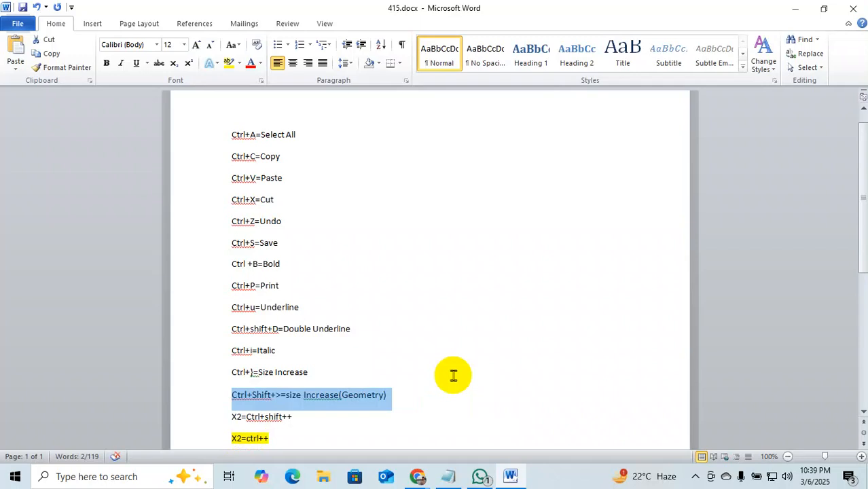
pyautogui.click(156, 66)
pyautogui.click(558, 310)
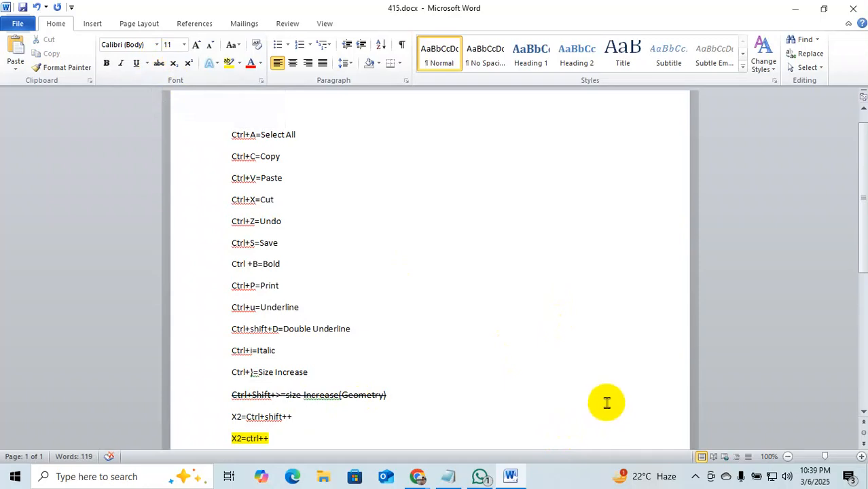
pyautogui.scroll(-5, 588, 391)
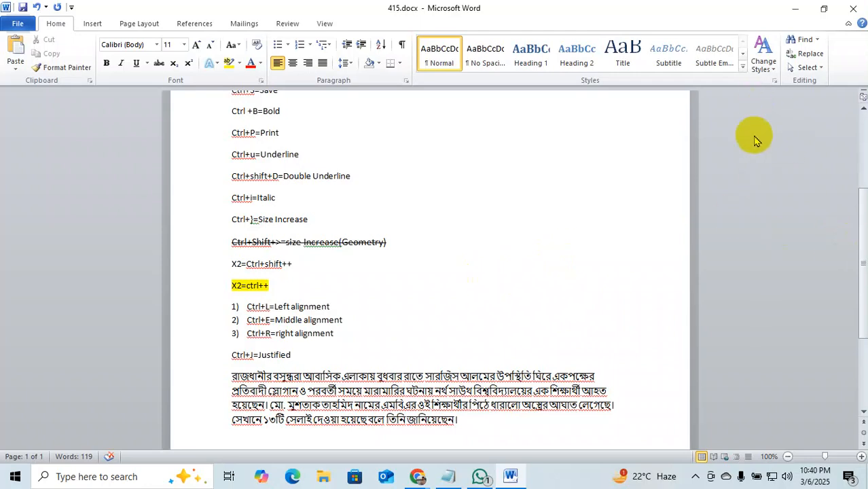
pyautogui.scroll(-1, 570, 304)
pyautogui.scroll(1, 571, 304)
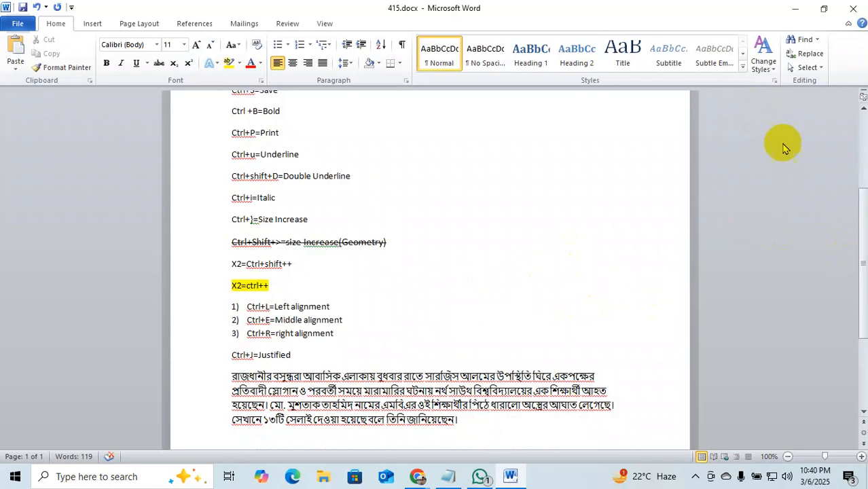
# Open and close Find and Replace and the search pane, then reopen Find and Replace.
pyautogui.click(809, 56)
pyautogui.moveTo(427, 16); pyautogui.dragTo(452, 130)
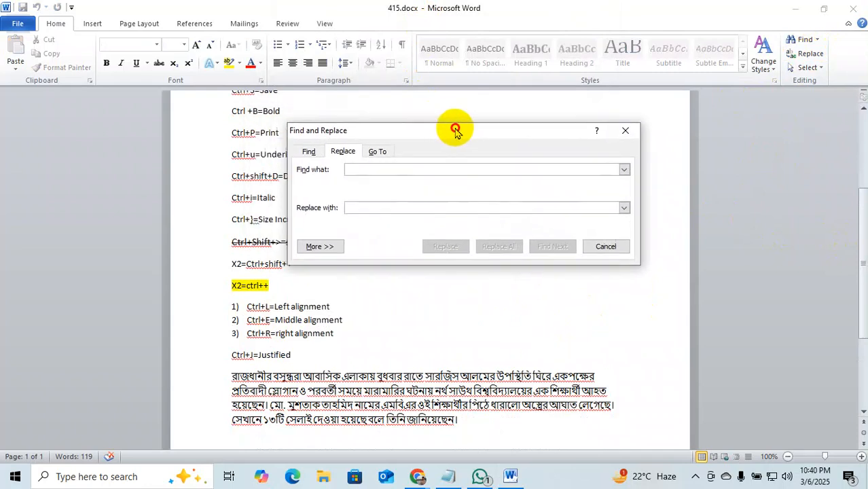
pyautogui.click(628, 135)
pyautogui.hotkey('ctrl', 'f')
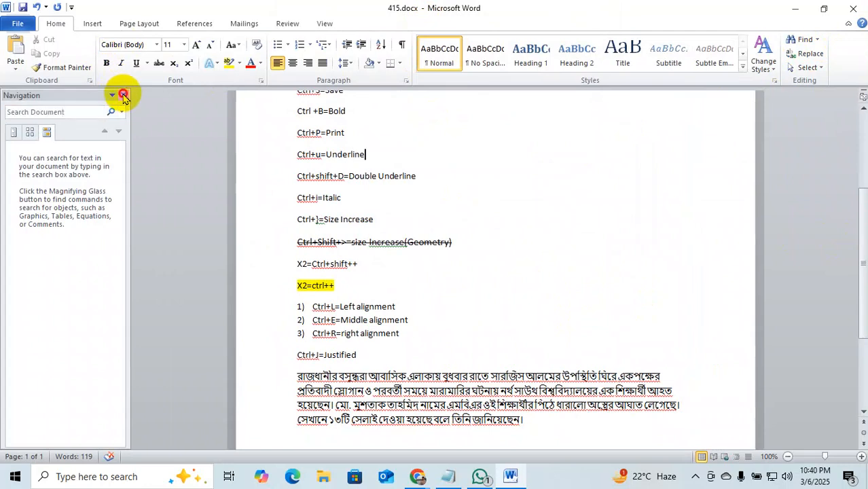
pyautogui.click(123, 97)
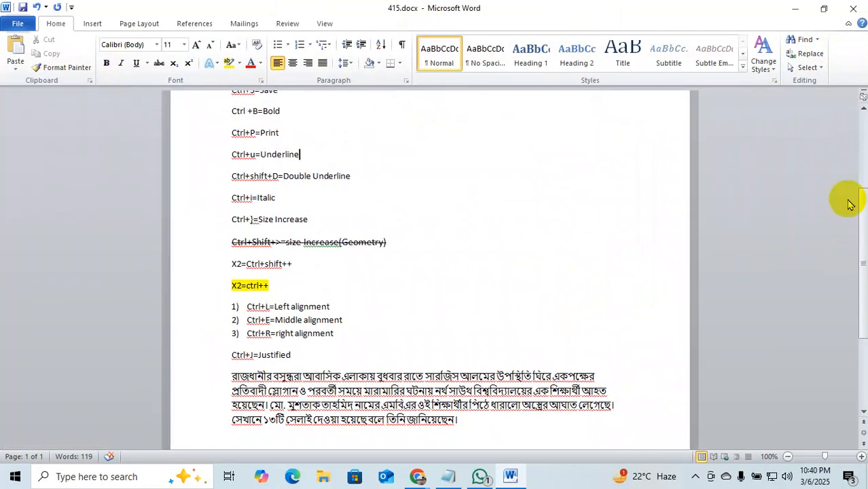
pyautogui.click(810, 55)
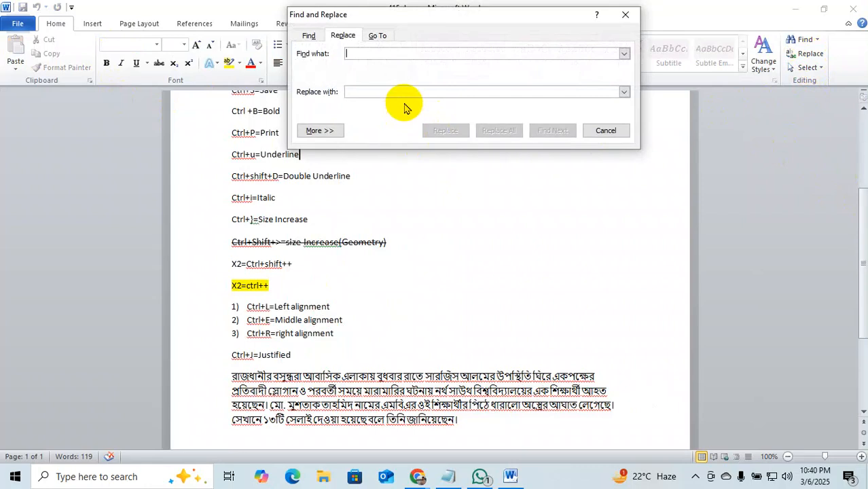
# Search for 'Ctrl' and step through each match down to the X2=ctrl++ line.
pyautogui.write('Ctrl')
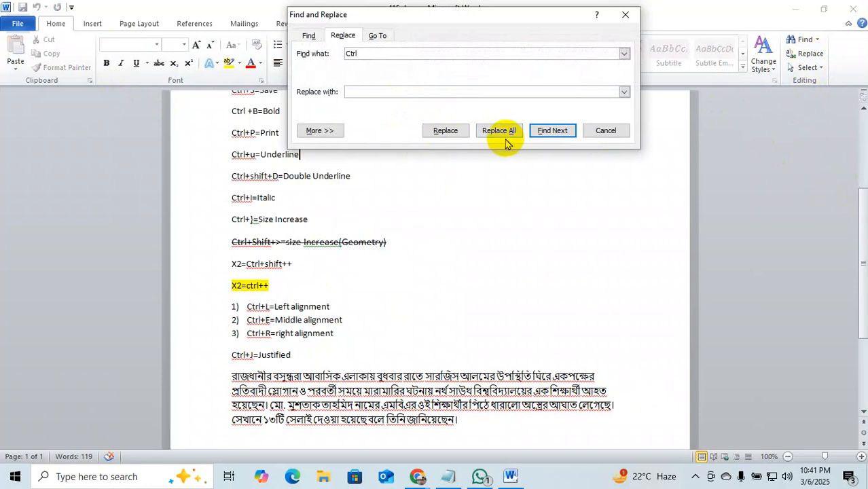
pyautogui.click(552, 130)
pyautogui.click(552, 131)
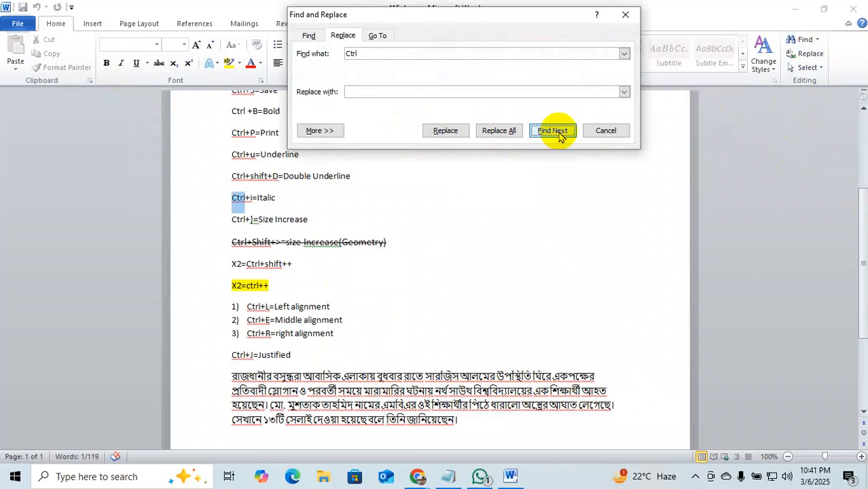
pyautogui.click(552, 131)
pyautogui.click(553, 131)
pyautogui.click(552, 130)
pyautogui.click(553, 131)
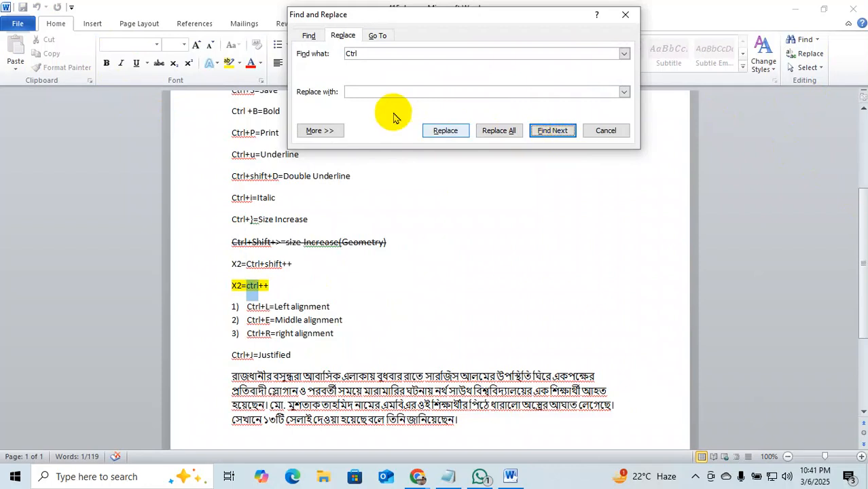
pyautogui.click(367, 92)
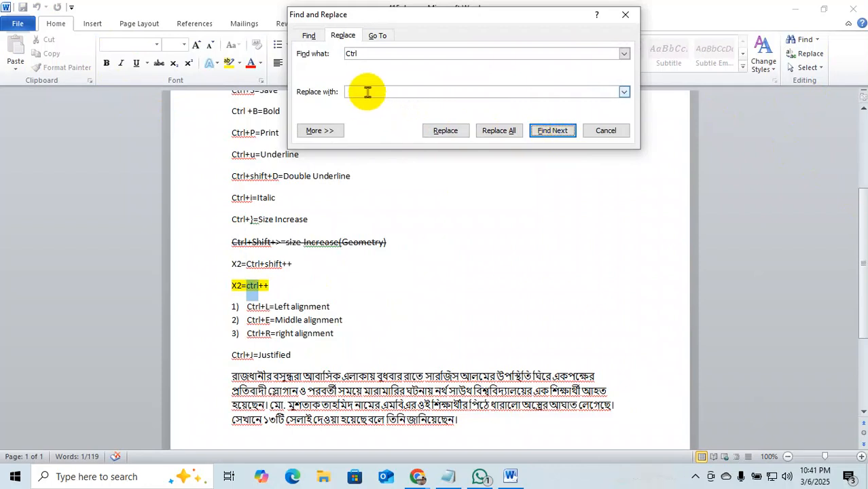
# Replace Ctrl with Atrl once, then Replace All for 18 replacements and close the window.
pyautogui.click(367, 92)
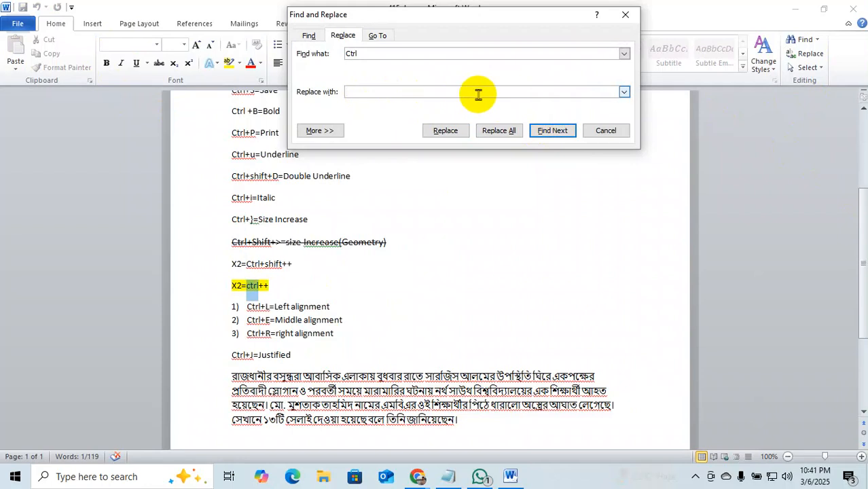
pyautogui.write('Atrl')
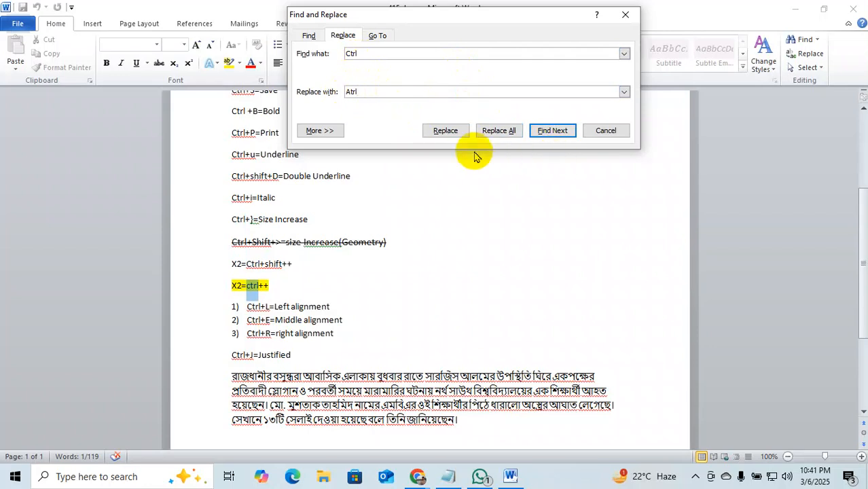
pyautogui.click(446, 131)
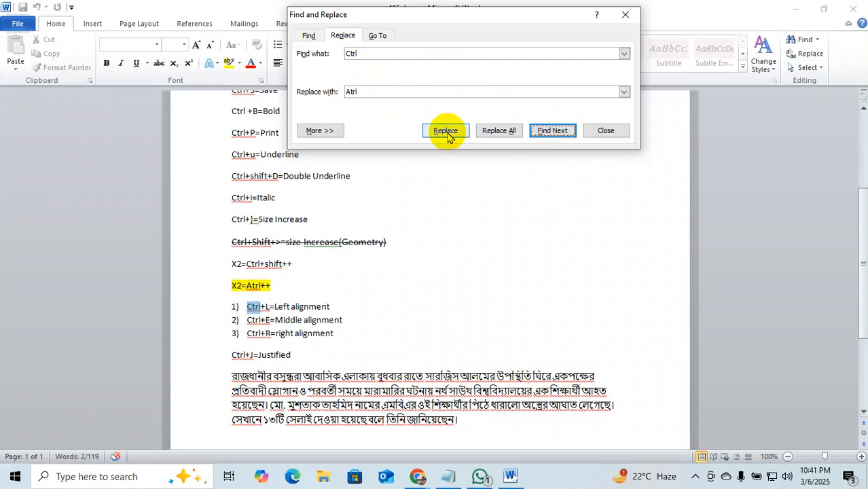
pyautogui.click(497, 132)
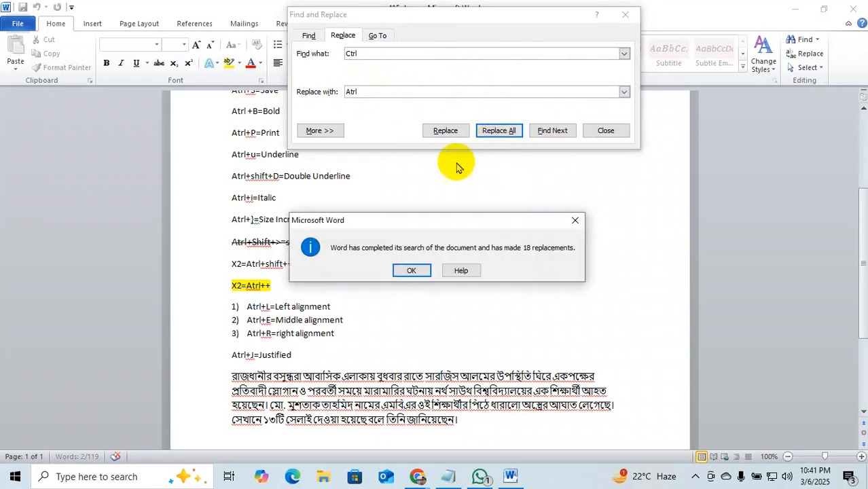
pyautogui.click(413, 271)
pyautogui.scroll(-4, 413, 265)
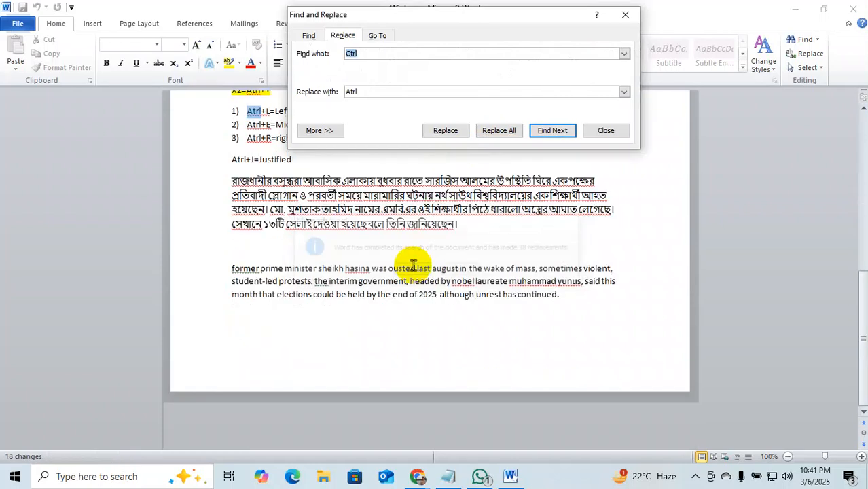
pyautogui.scroll(3, 292, 247)
pyautogui.scroll(3, 299, 248)
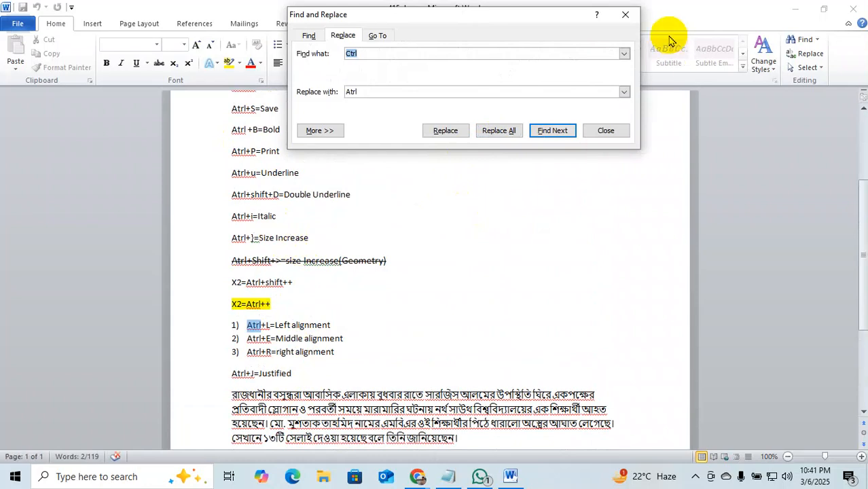
pyautogui.click(625, 14)
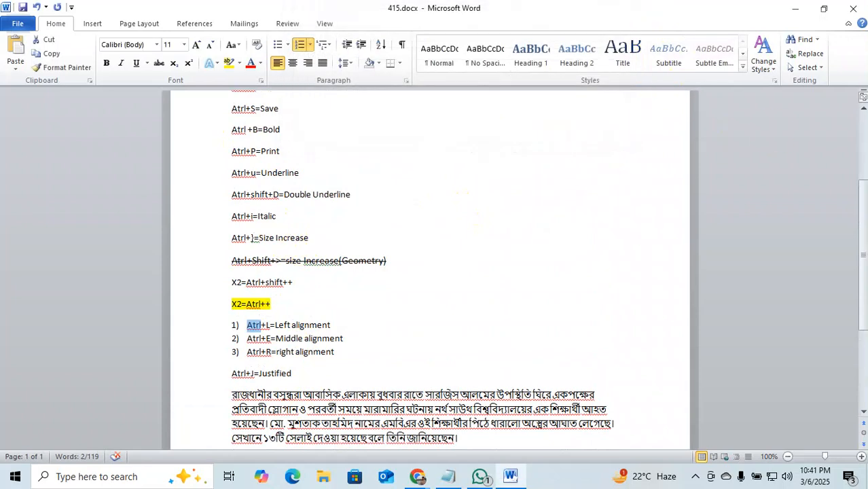
# Turn every Atrl back into Ctrl with Replace All (19 changes), then close the window.
pyautogui.click(811, 56)
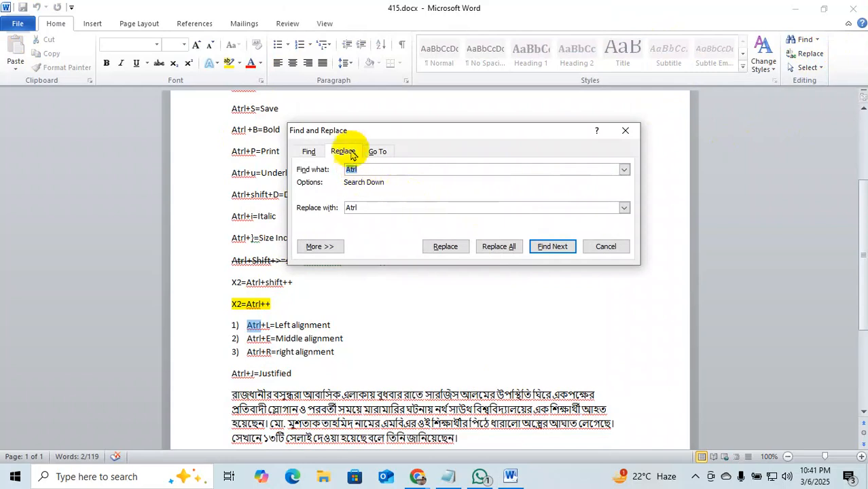
pyautogui.click(367, 207)
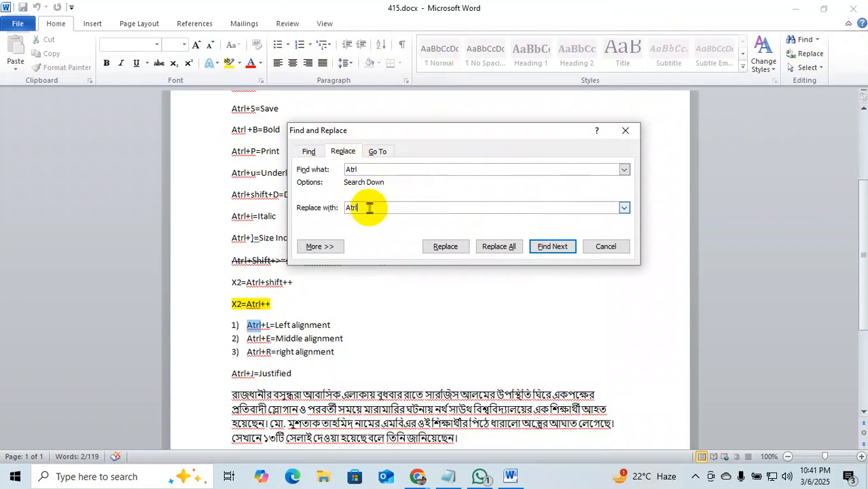
pyautogui.press('BackSpace')
pyautogui.press('BackSpace')
pyautogui.press('BackSpace')
pyautogui.press('BackSpace')
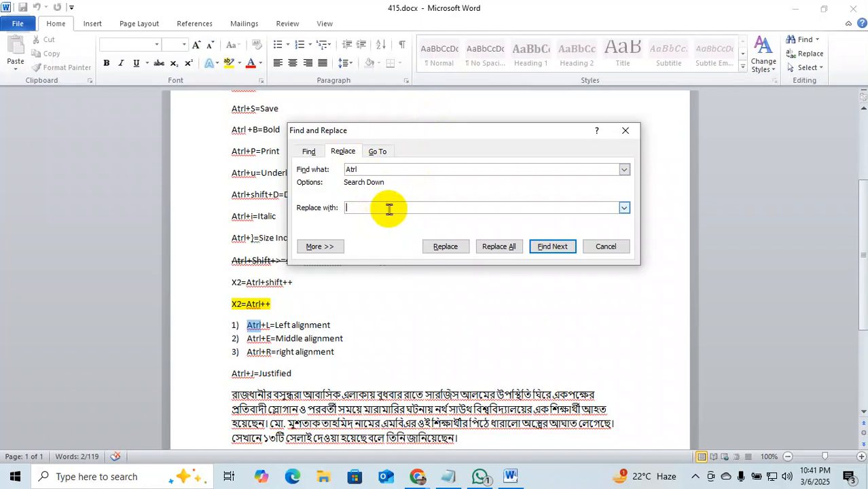
pyautogui.write('Ctrl')
pyautogui.click(503, 248)
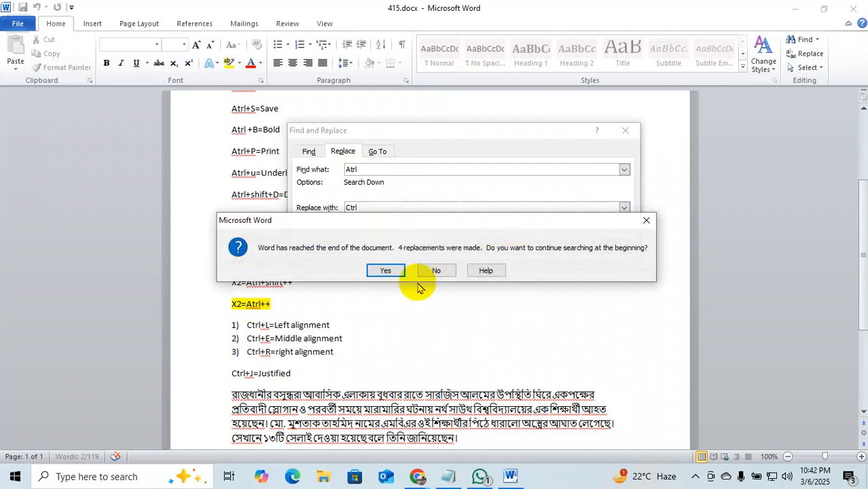
pyautogui.click(401, 271)
pyautogui.click(407, 270)
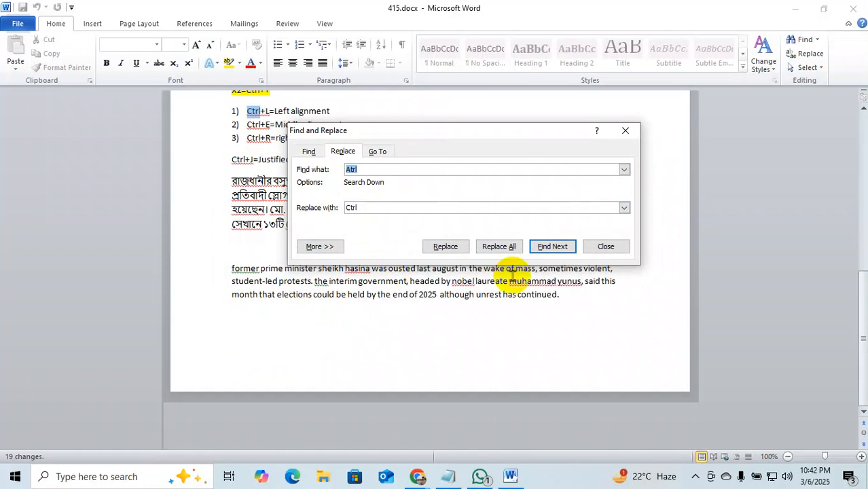
pyautogui.click(626, 130)
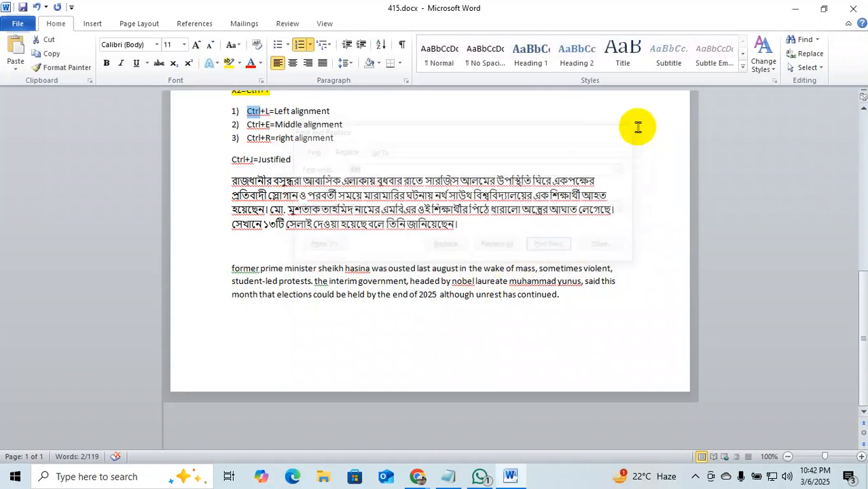
# Set the replacement back to Atrl and replace all Ctrl again, making 19 replacements.
pyautogui.click(807, 57)
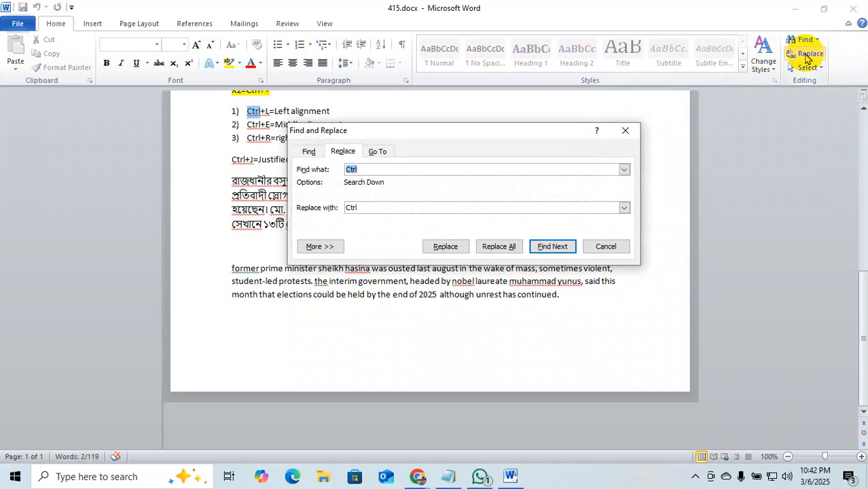
pyautogui.click(368, 208)
pyautogui.press('BackSpace')
pyautogui.write('Alt')
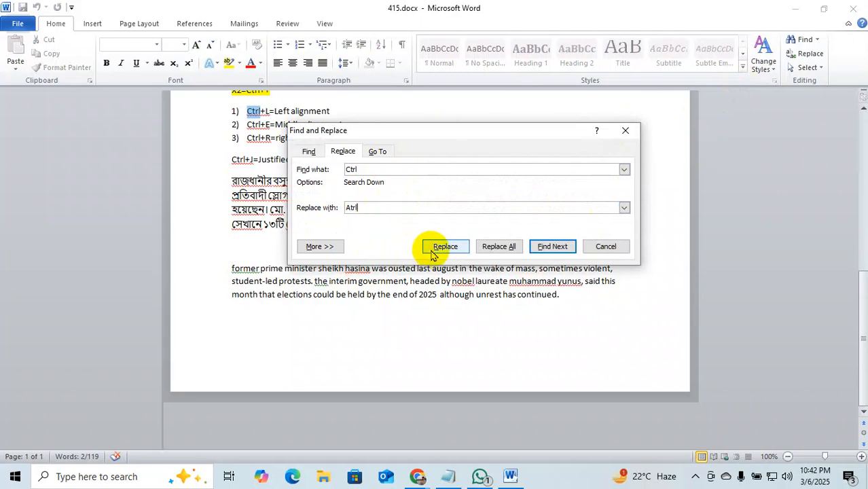
pyautogui.click(499, 246)
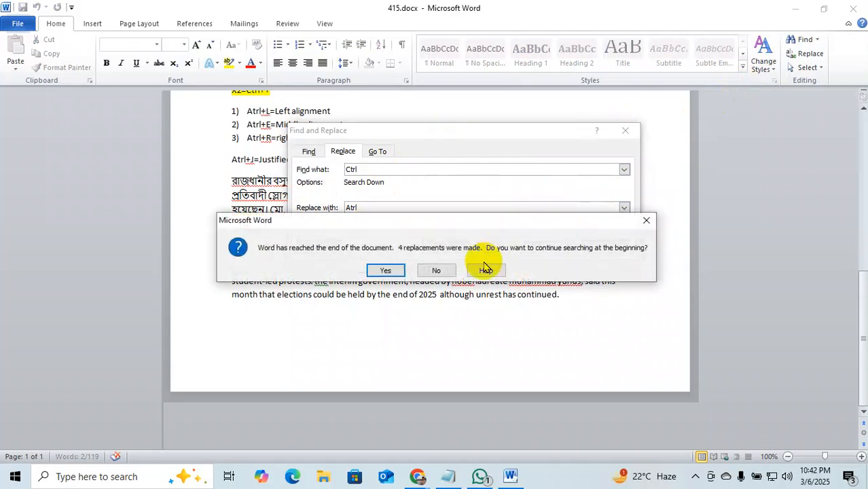
pyautogui.click(386, 271)
pyautogui.click(412, 271)
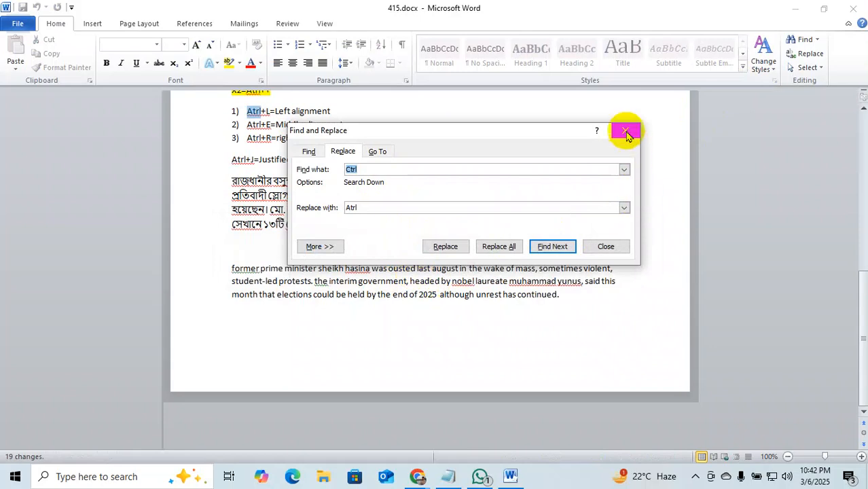
pyautogui.scroll(10, 218, 221)
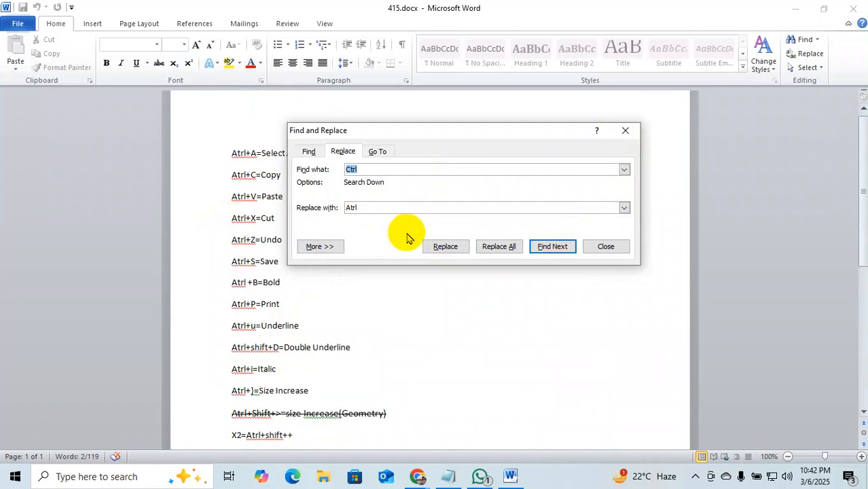
# Use Go To to jump to page 250.
pyautogui.click(380, 153)
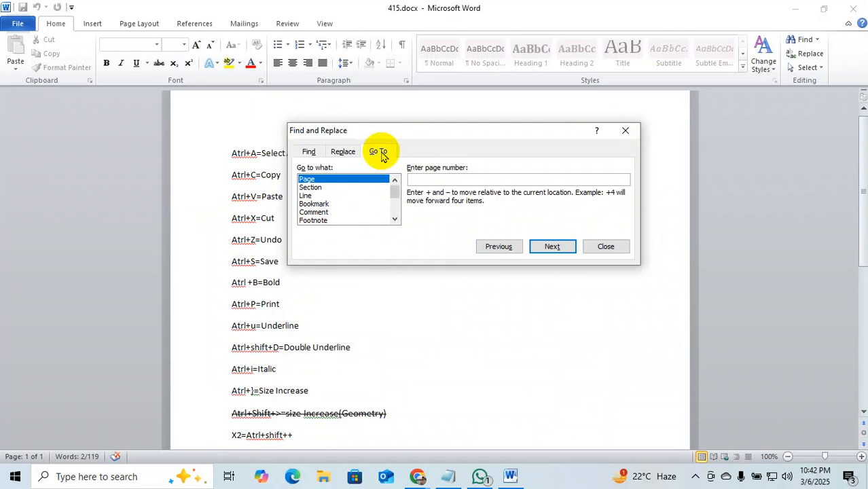
pyautogui.click(436, 181)
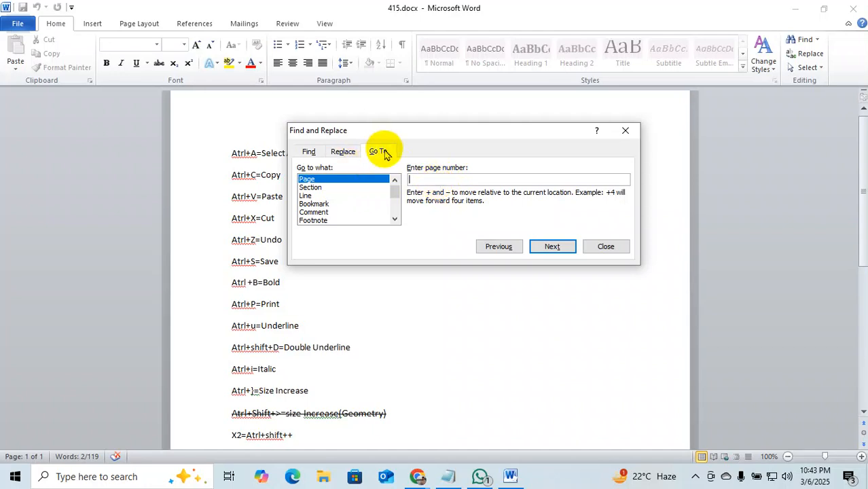
pyautogui.write('250')
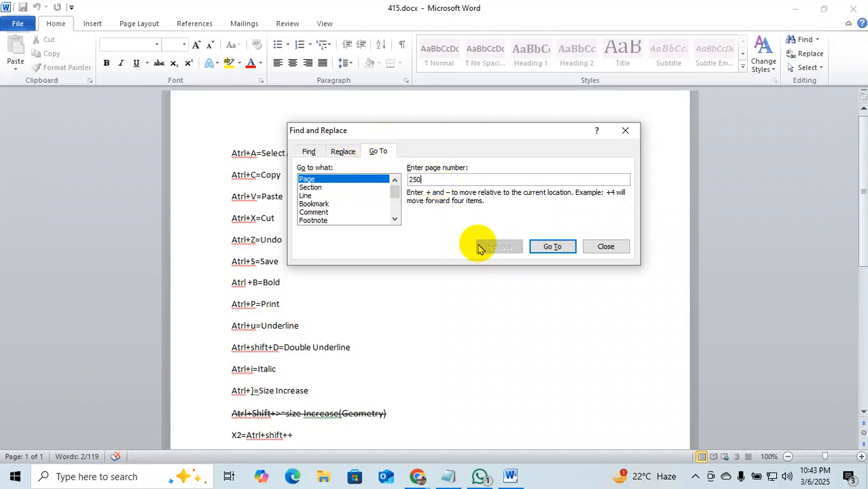
pyautogui.press('Return')
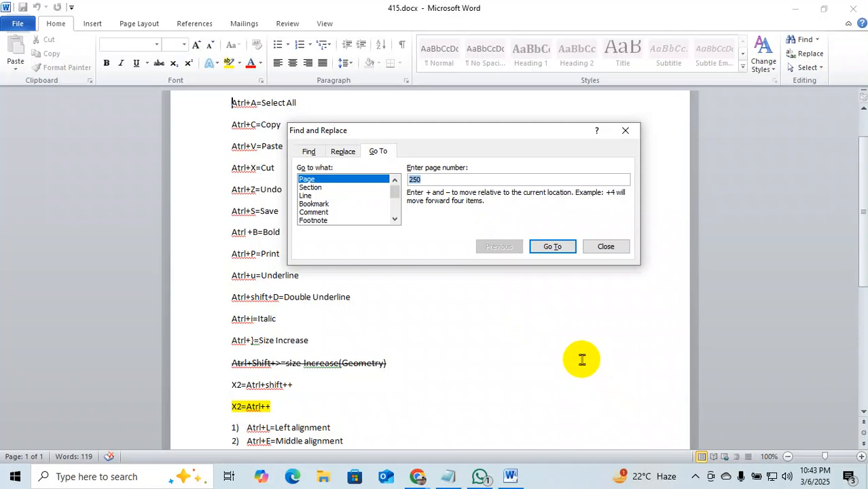
# Change the target to page 300, jump there, and close the Go To window.
pyautogui.click(378, 155)
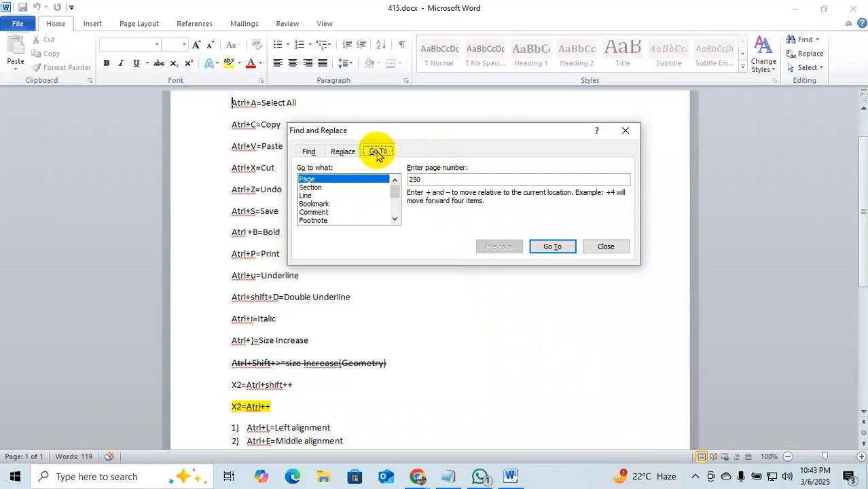
pyautogui.click(432, 181)
pyautogui.press('BackSpace')
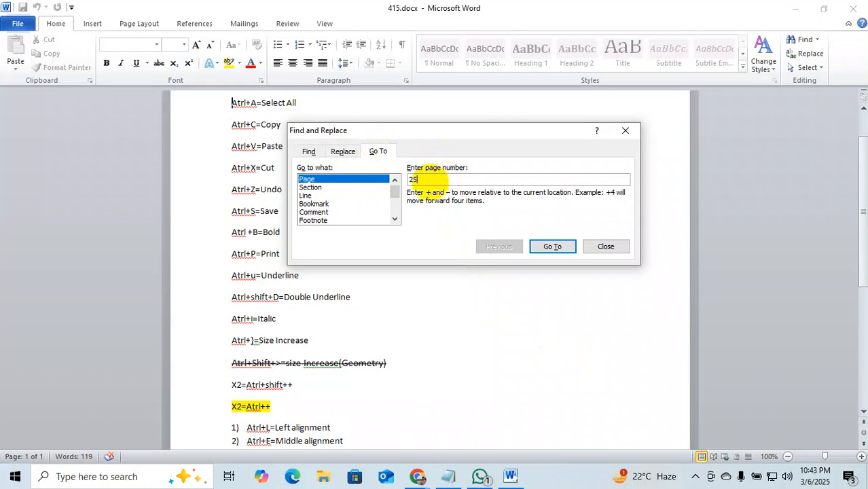
pyautogui.press('BackSpace')
pyautogui.press('BackSpace')
pyautogui.write('3000')
pyautogui.press('BackSpace')
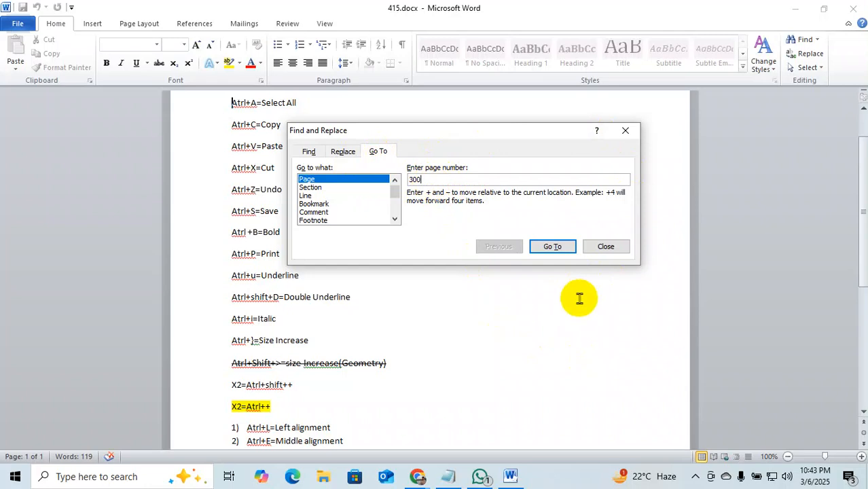
pyautogui.click(554, 249)
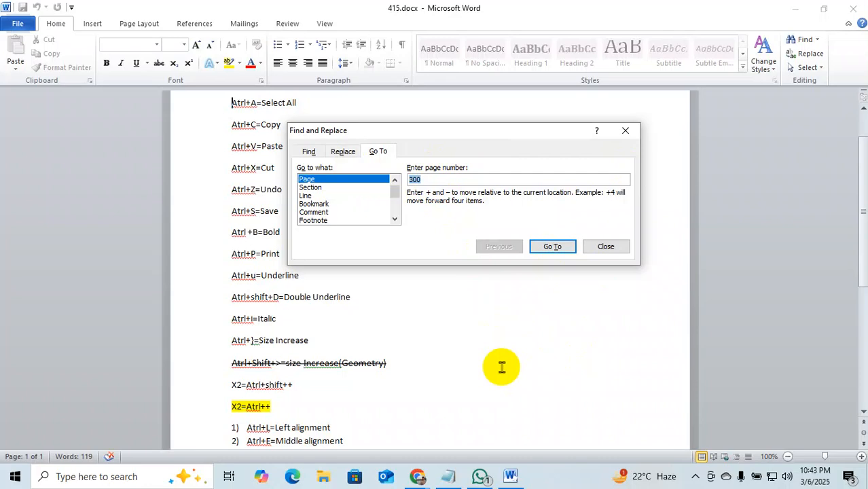
pyautogui.click(620, 250)
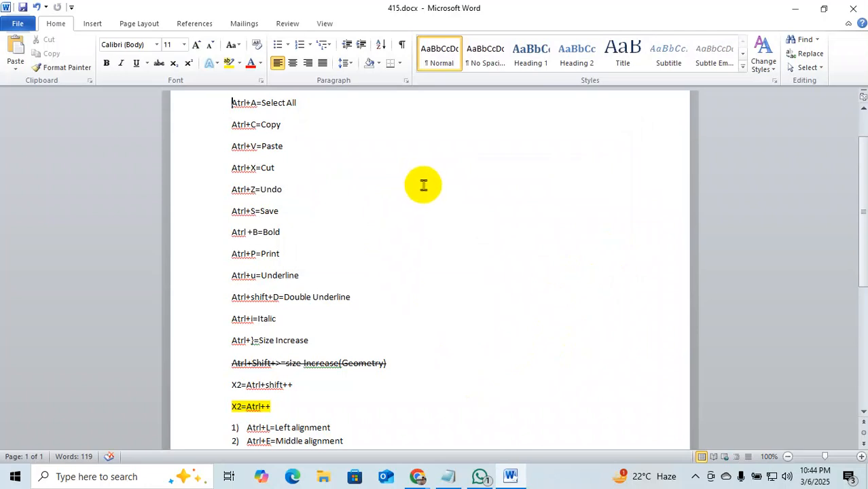
# Scroll through the document and reopen Find and Replace with Ctrl and Atrl filled in.
pyautogui.scroll(-2, 428, 265)
pyautogui.scroll(-5, 427, 265)
pyautogui.scroll(3, 425, 265)
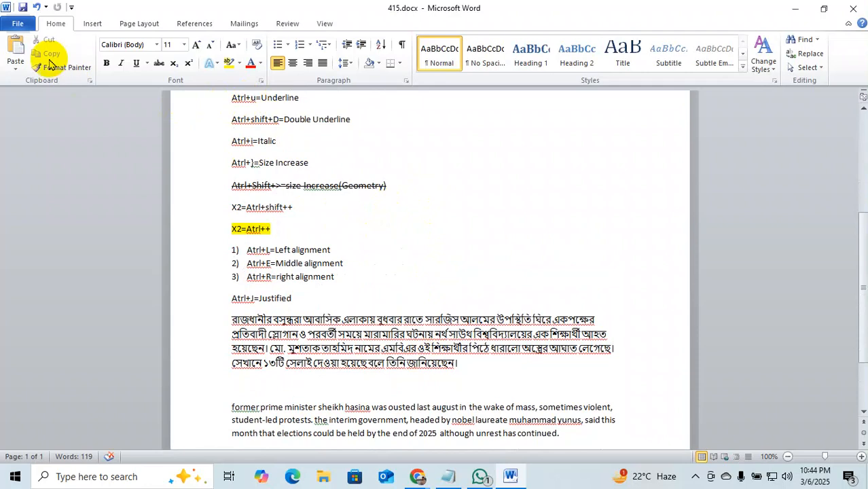
pyautogui.scroll(-3, 582, 343)
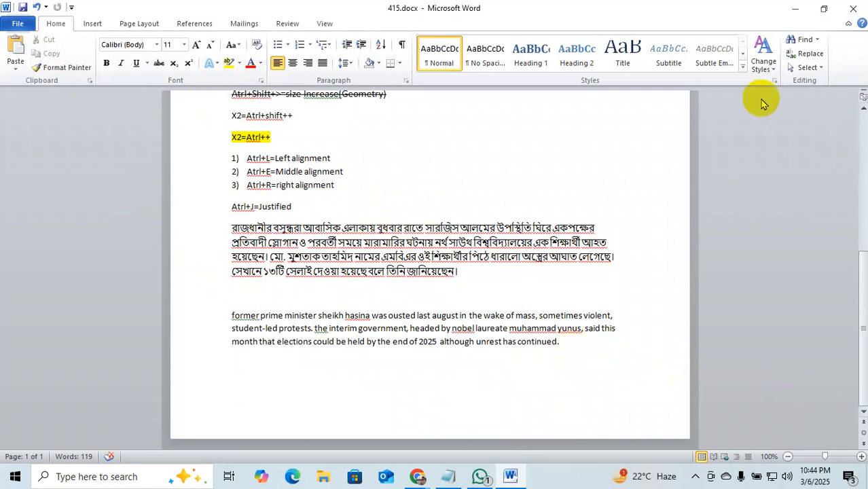
pyautogui.click(804, 56)
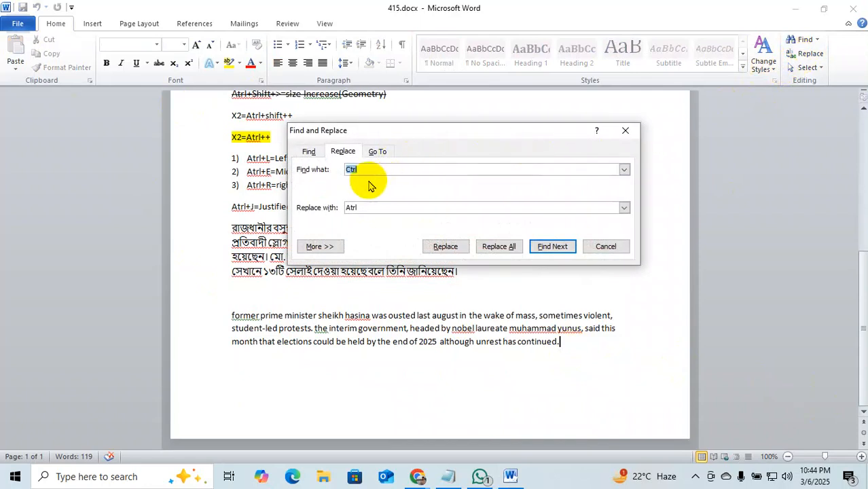
# Search the main document for Ctrl, confirm none is found, view More options, and close.
pyautogui.click(307, 152)
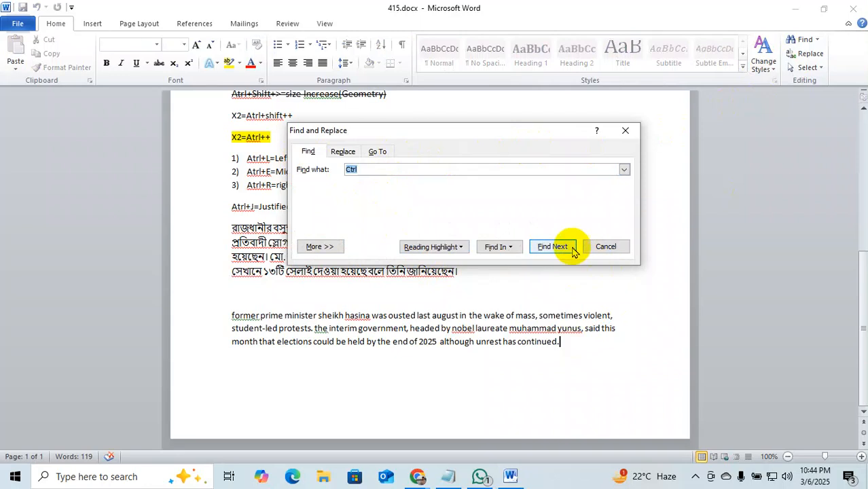
pyautogui.click(501, 247)
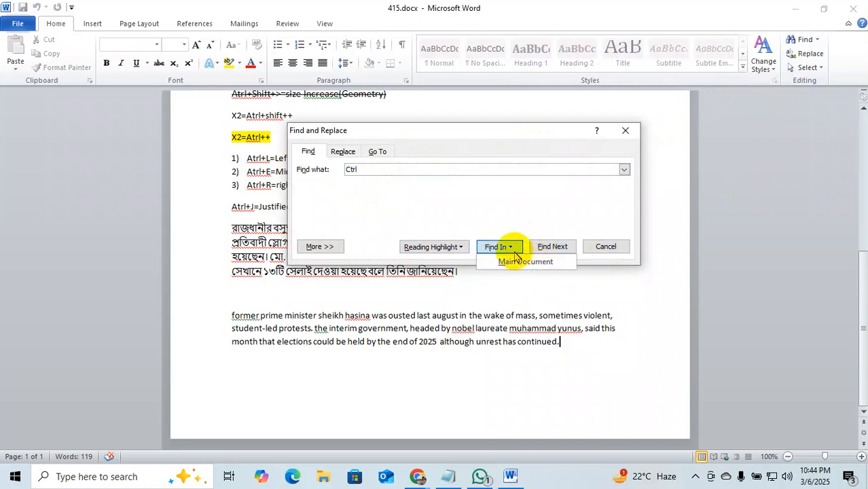
pyautogui.click(517, 261)
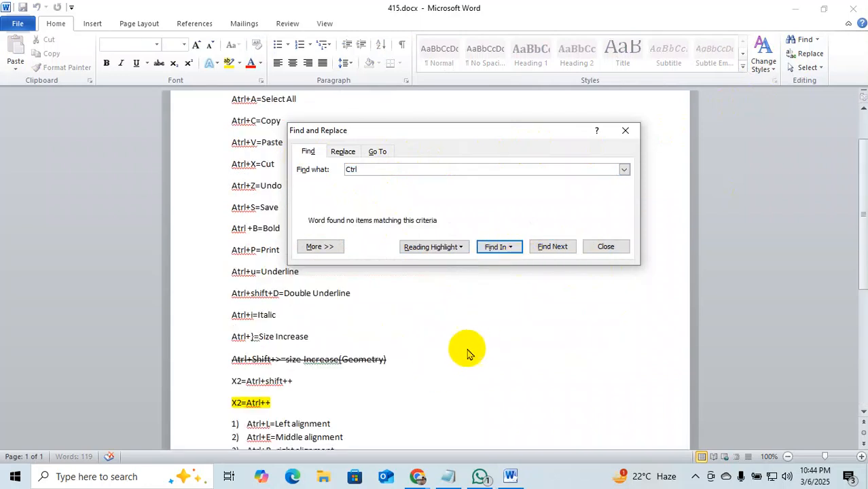
pyautogui.click(554, 248)
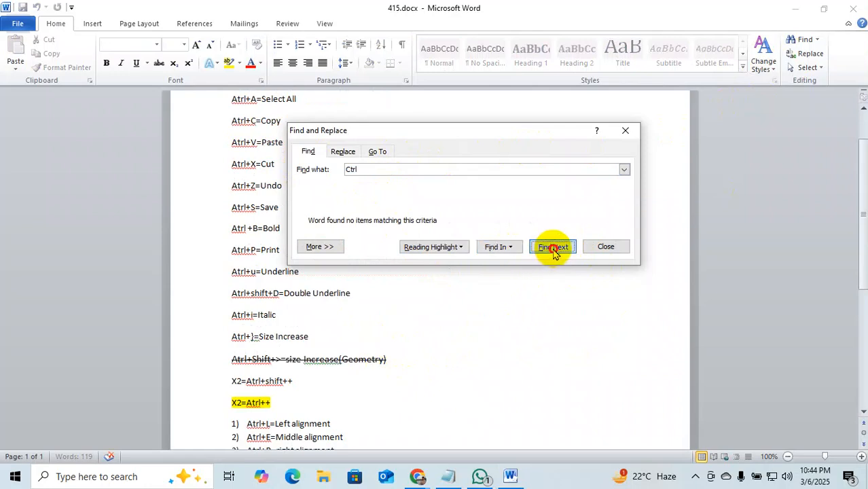
pyautogui.click(419, 269)
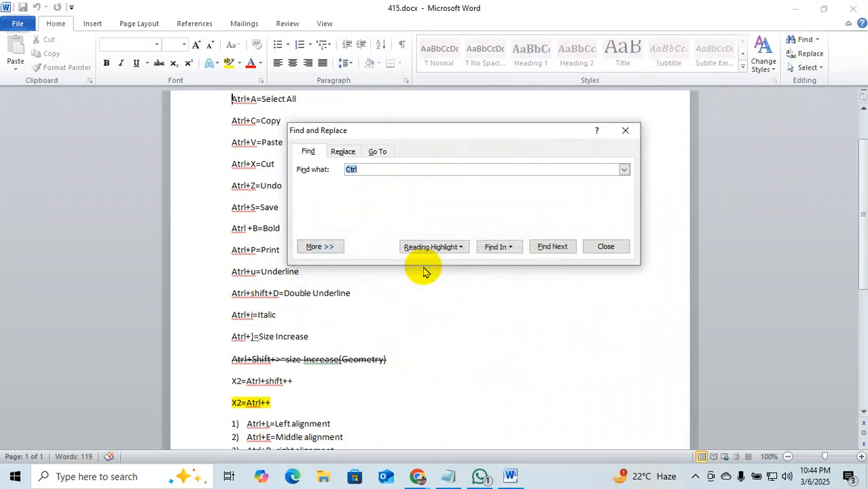
pyautogui.scroll(2, 346, 326)
pyautogui.scroll(-2, 346, 340)
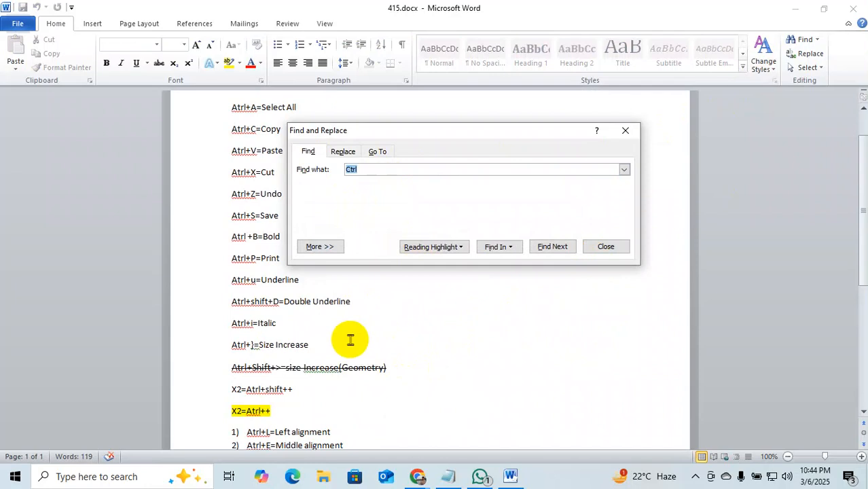
pyautogui.click(337, 249)
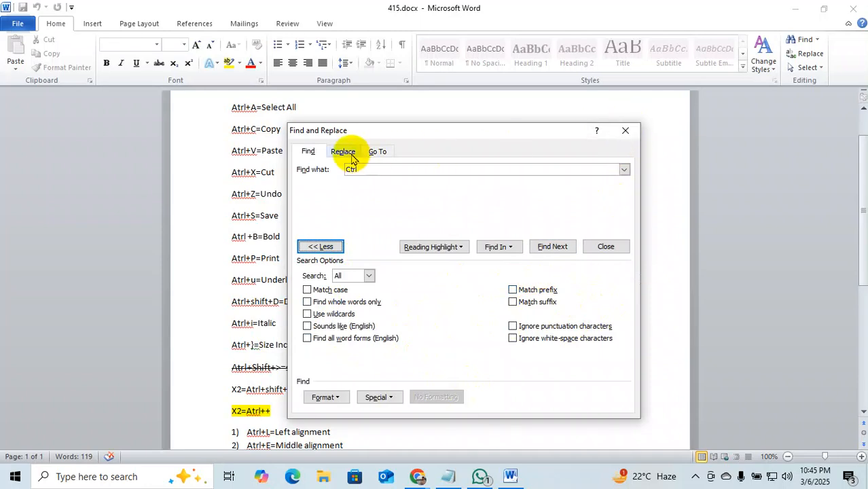
pyautogui.click(625, 130)
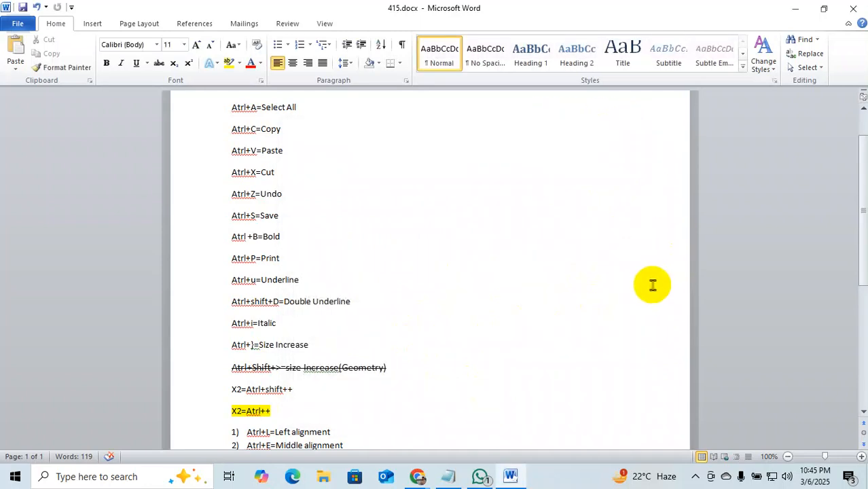
# Search the document for 'atrl' in the Navigation pane, reviewing its 19 matches, then close it.
pyautogui.hotkey('ctrl', 'f')
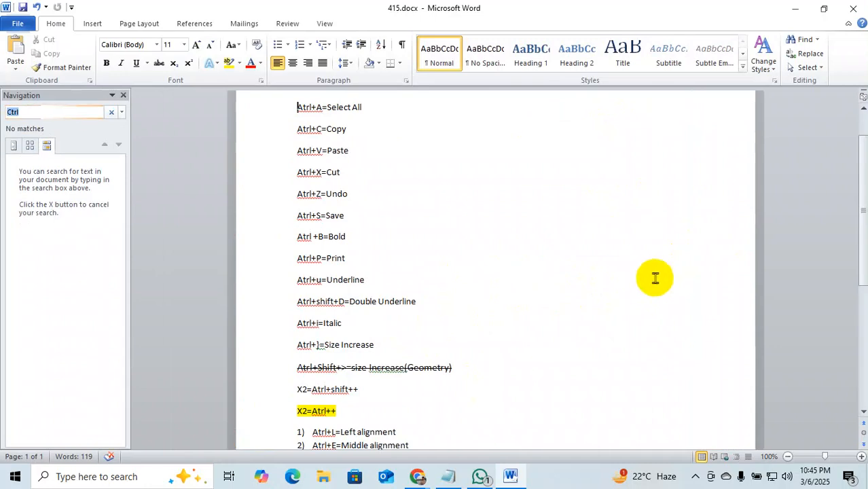
pyautogui.click(39, 111)
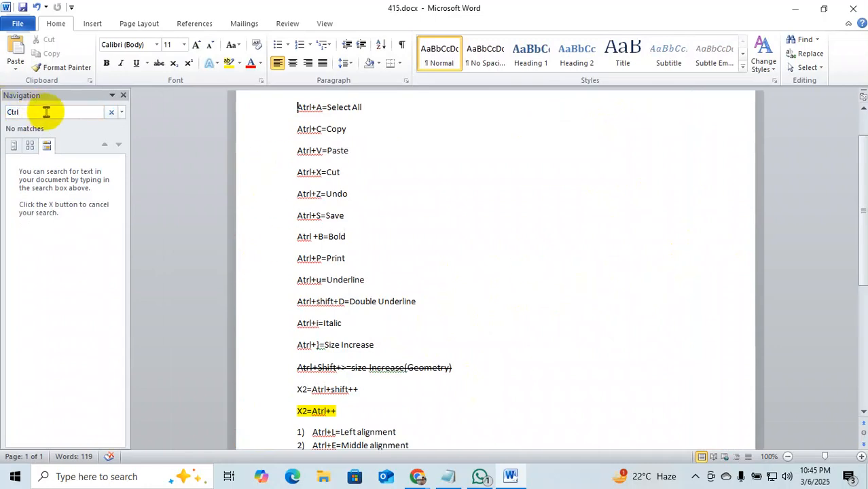
pyautogui.press('BackSpace')
pyautogui.press('BackSpace')
pyautogui.press('BackSpace')
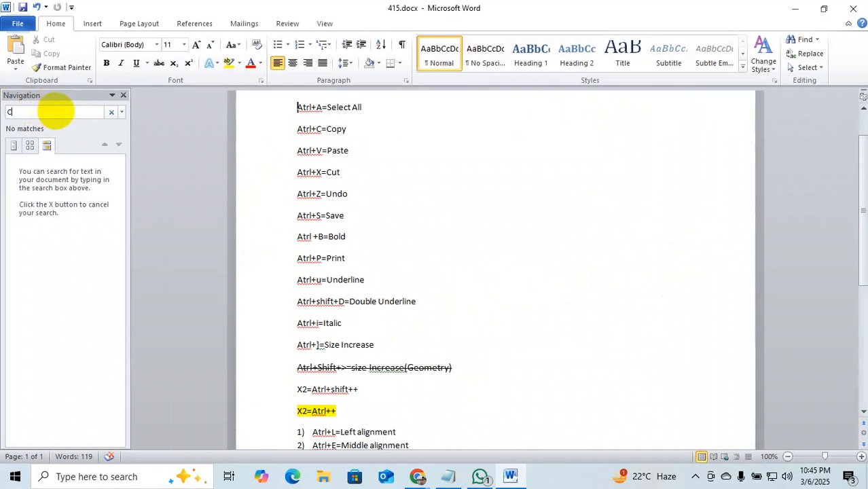
pyautogui.press('BackSpace')
pyautogui.write('atrl')
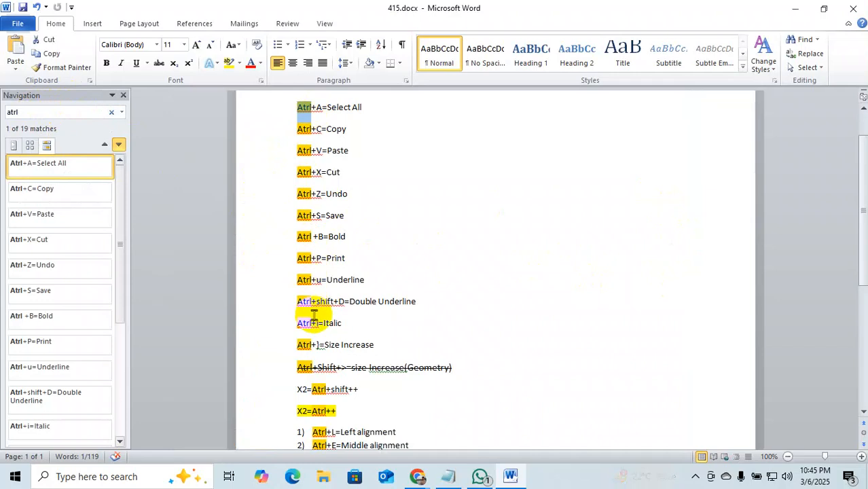
pyautogui.click(123, 97)
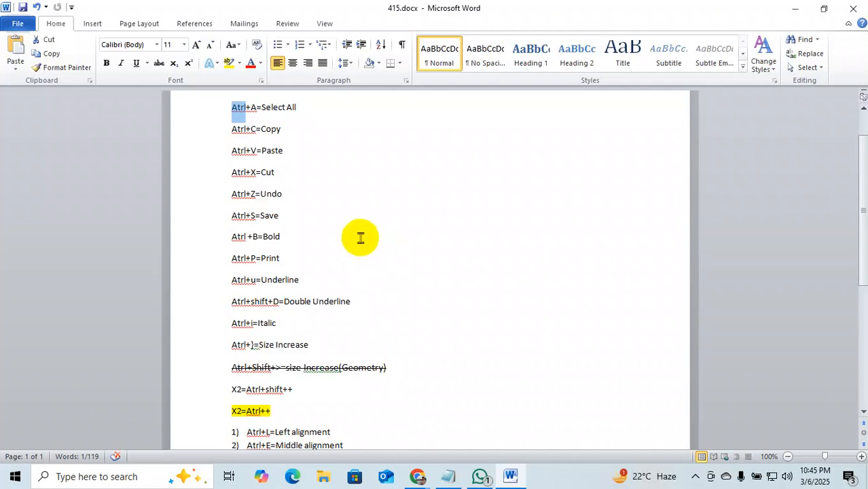
# Insert a page break after the English paragraph ending 'continued.'.
pyautogui.click(92, 24)
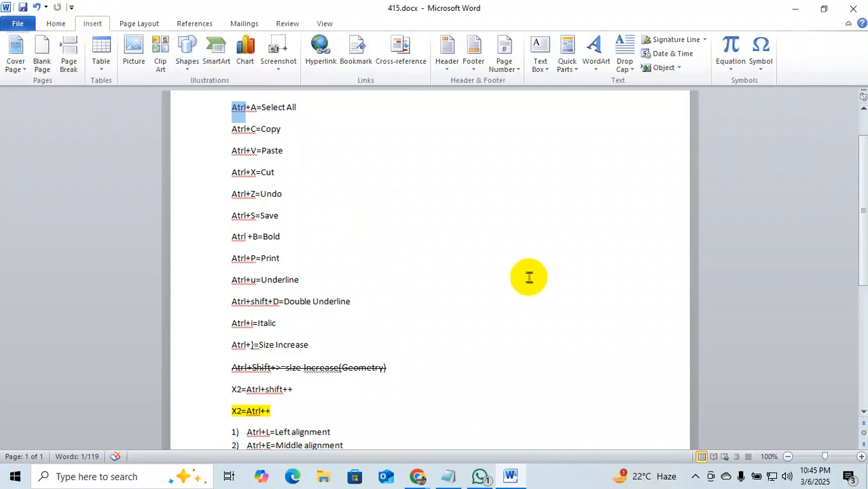
pyautogui.scroll(-7, 538, 284)
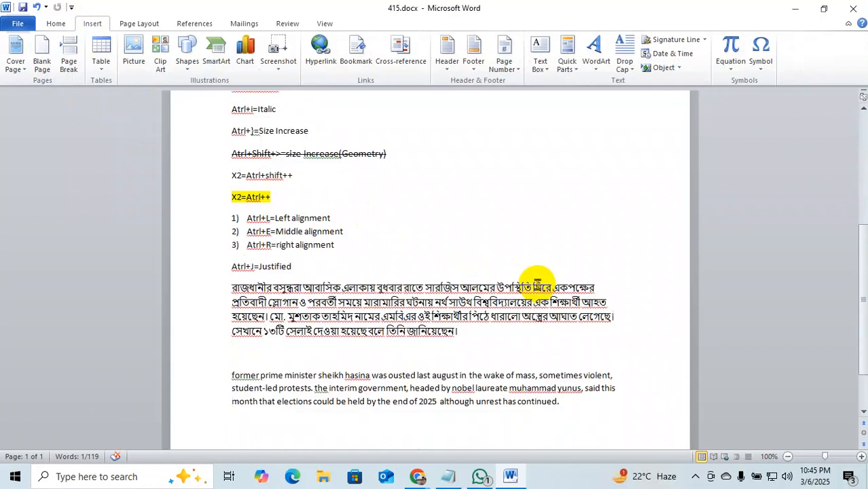
pyautogui.click(602, 371)
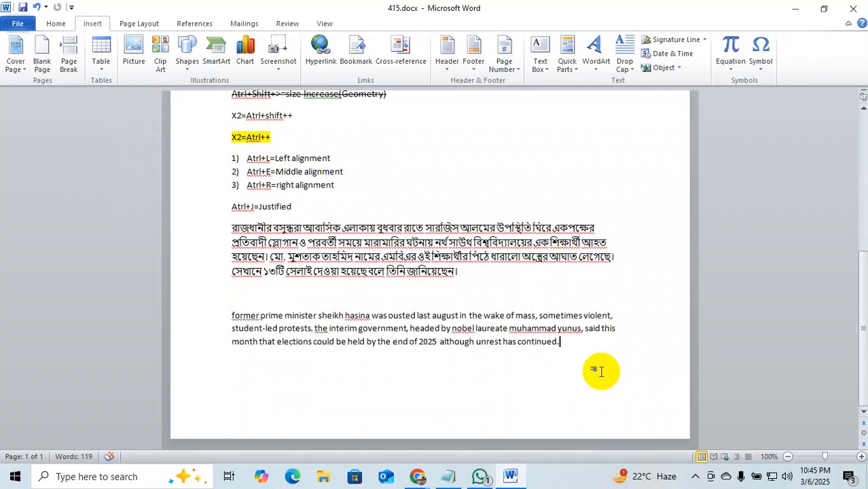
pyautogui.hotkey('ctrl', 'Return')
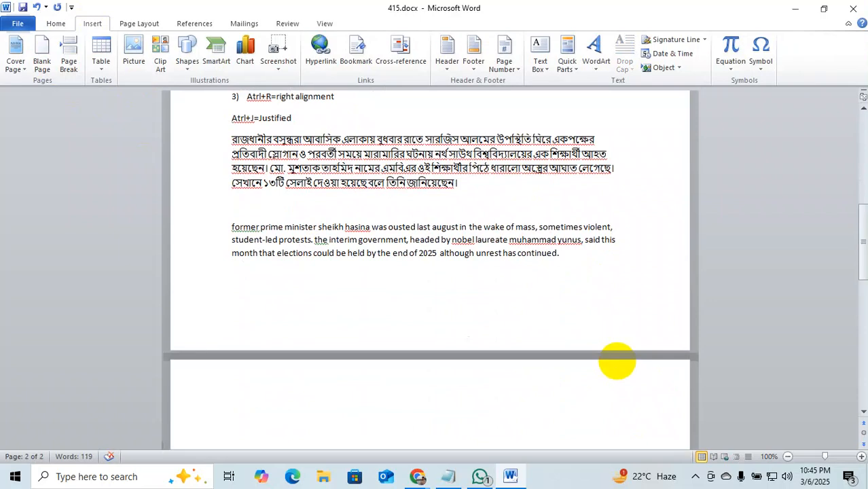
pyautogui.scroll(-3, 573, 336)
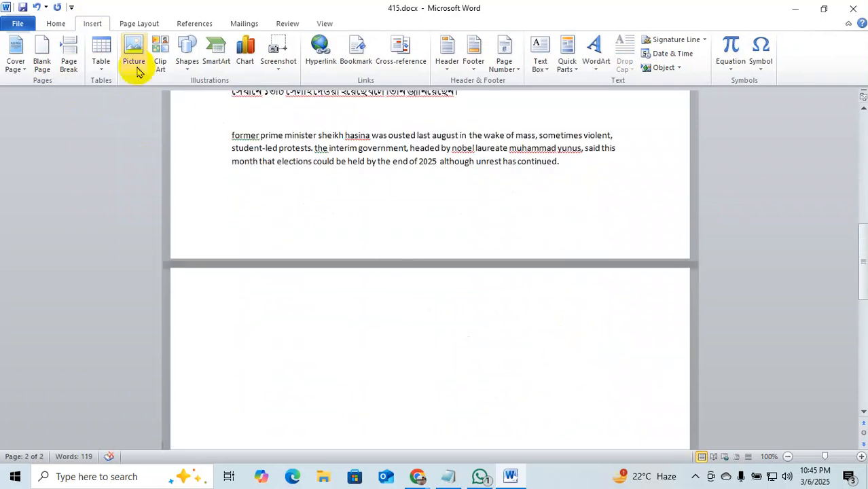
# Insert a table of 7 columns and 5 rows on the new page 2.
pyautogui.click(102, 55)
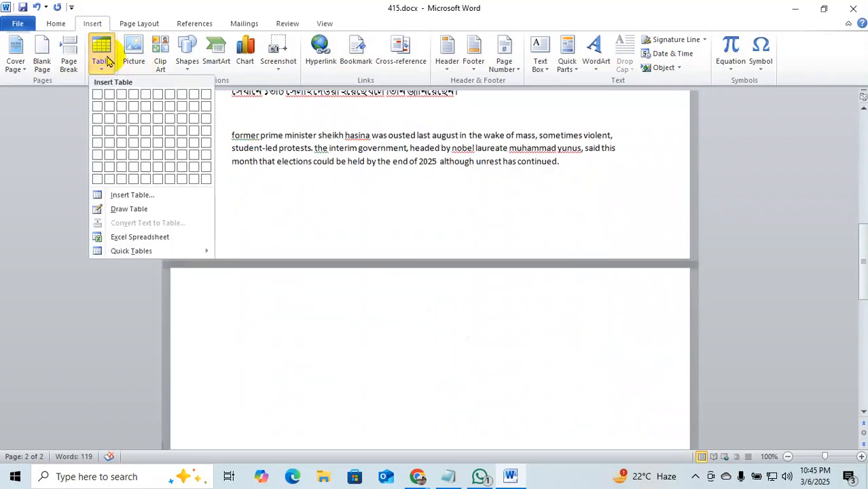
pyautogui.click(131, 196)
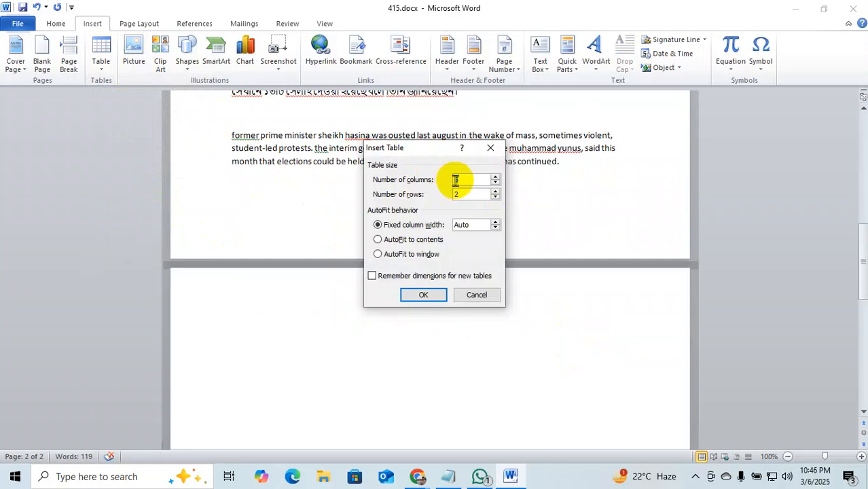
pyautogui.moveTo(455, 179); pyautogui.dragTo(465, 180)
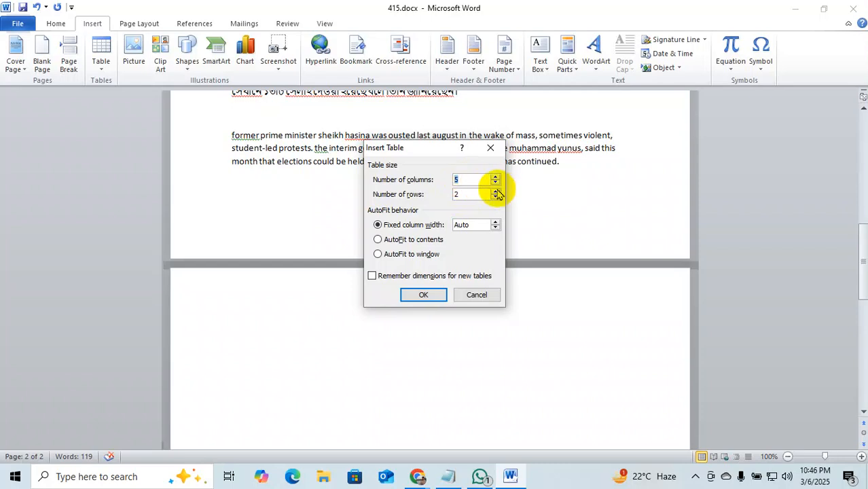
pyautogui.press('BackSpace')
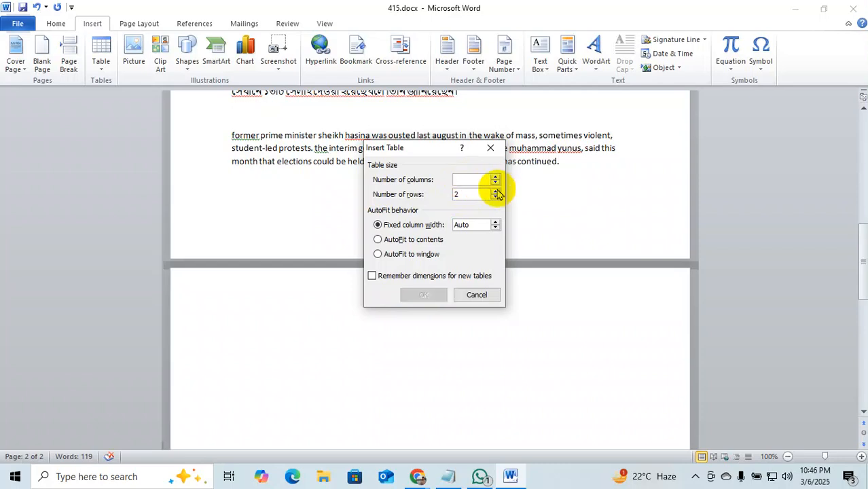
pyautogui.write('7')
pyautogui.click(469, 194)
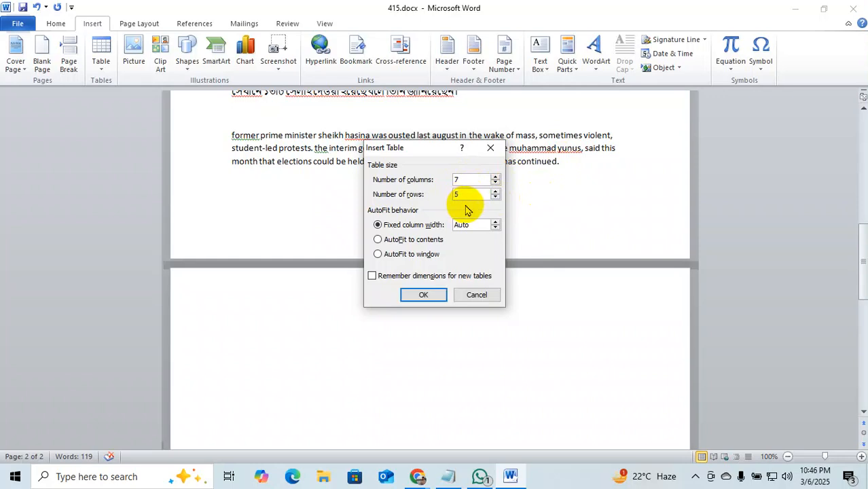
pyautogui.write('5')
pyautogui.press('Return')
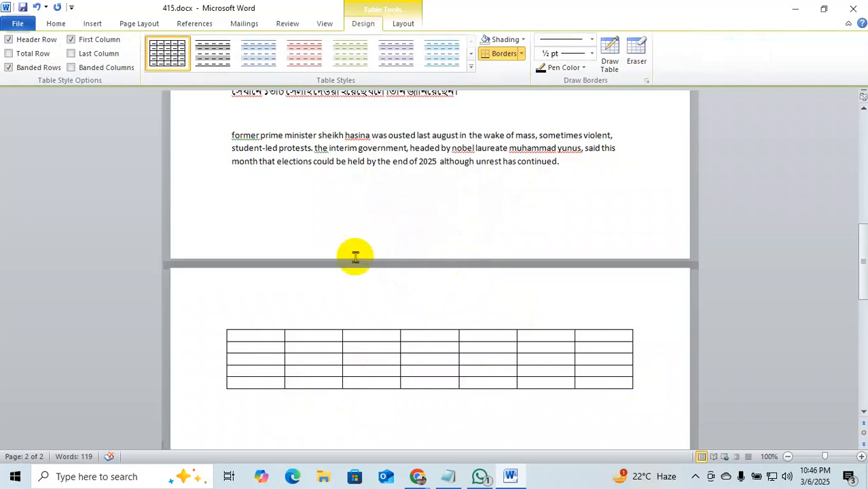
# Insert a nested 5-column, 2-row table inside the big table's first cell.
pyautogui.click(92, 23)
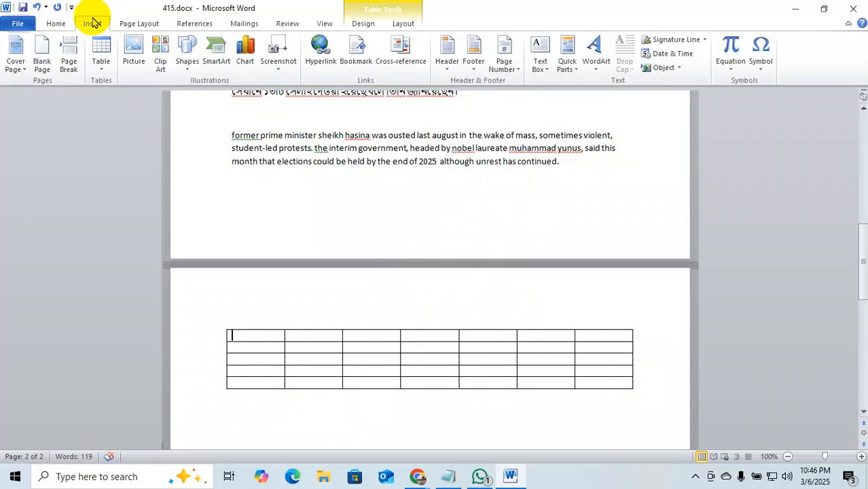
pyautogui.click(100, 54)
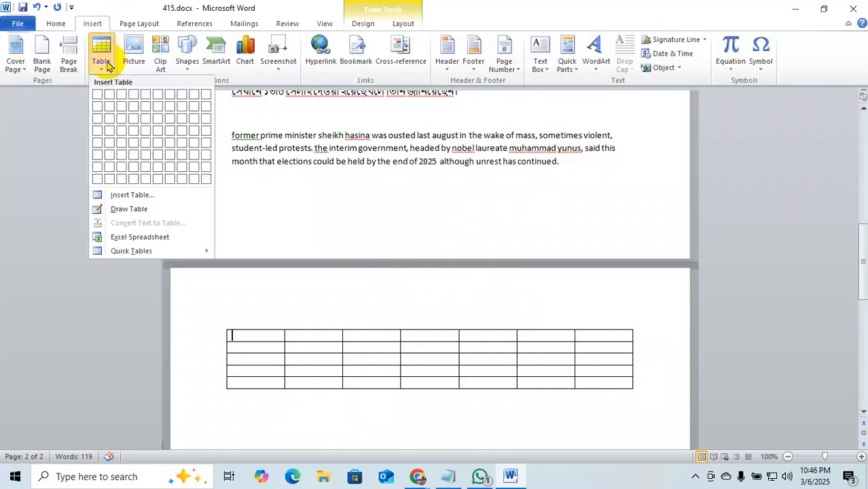
pyautogui.click(134, 195)
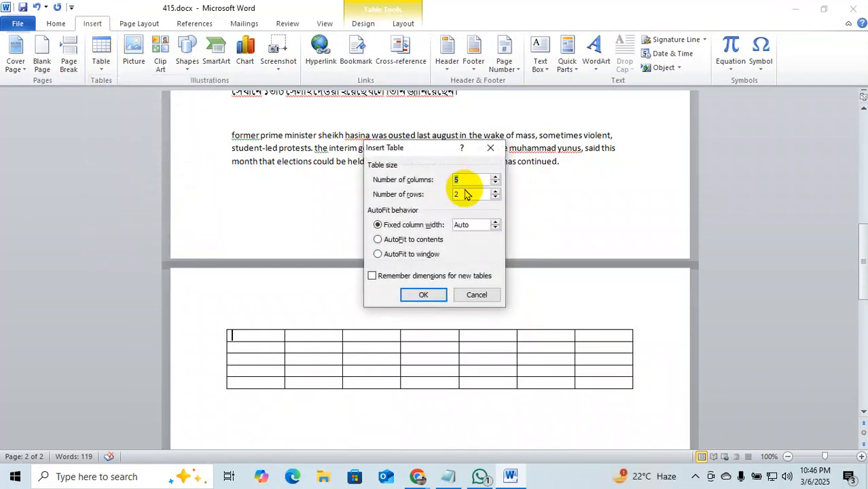
pyautogui.click(424, 295)
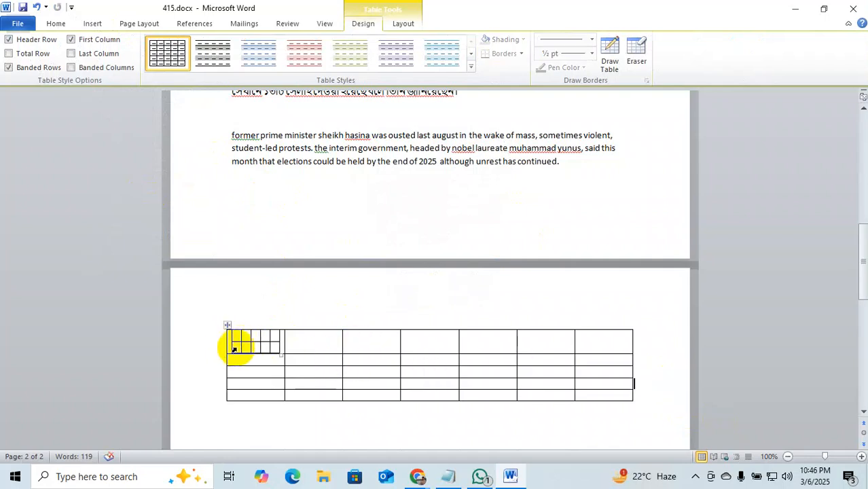
# Apply the Light Shading banded style to the 7x5 table.
pyautogui.click(258, 369)
pyautogui.moveTo(634, 373)
pyautogui.mouseDown()
pyautogui.moveTo(204, 357)
pyautogui.moveTo(210, 325)
pyautogui.mouseUp()
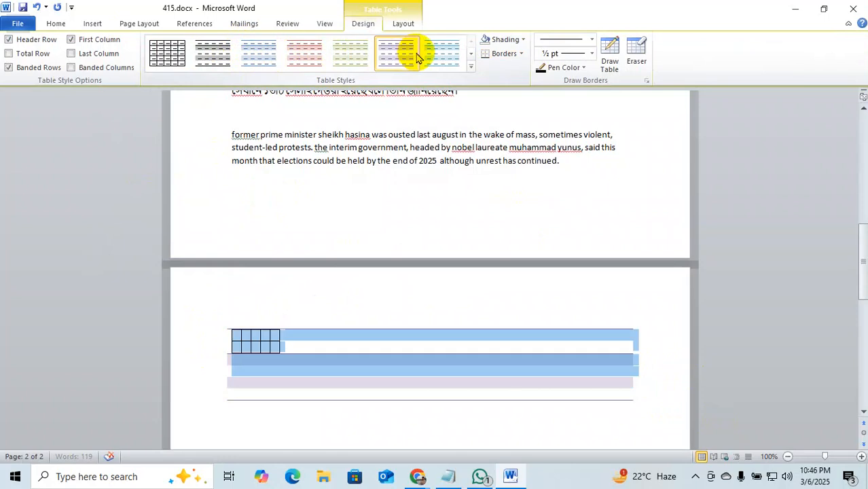
pyautogui.click(443, 51)
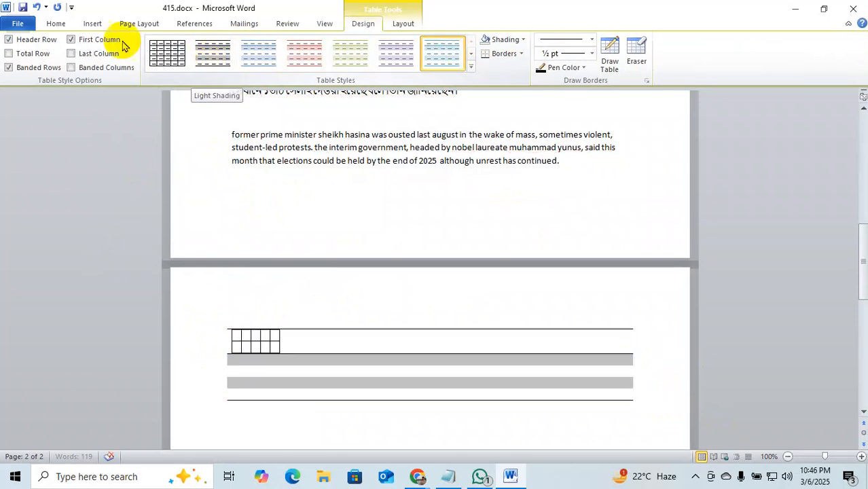
pyautogui.click(91, 20)
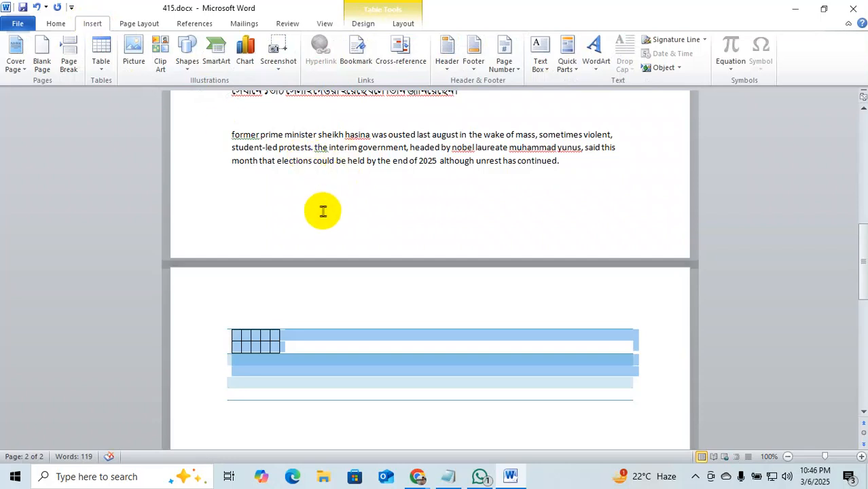
pyautogui.scroll(-2, 599, 340)
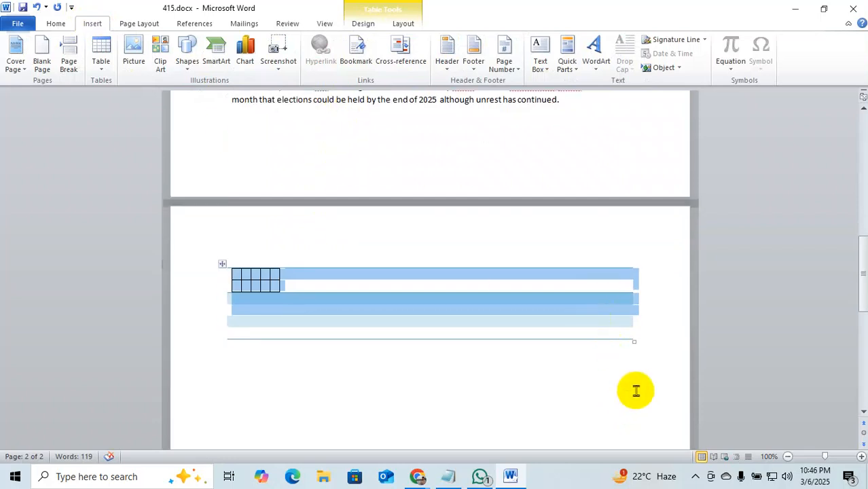
# Insert the Blue Gradient banner image from Downloads into the table.
pyautogui.click(134, 53)
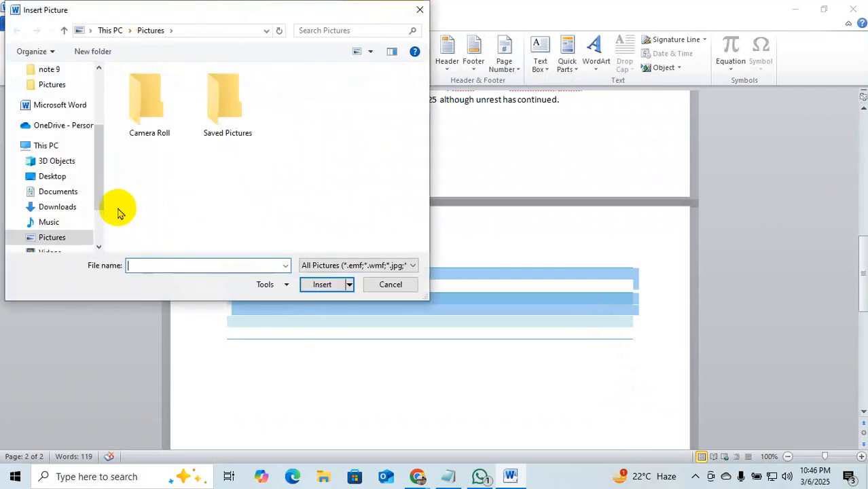
pyautogui.click(61, 208)
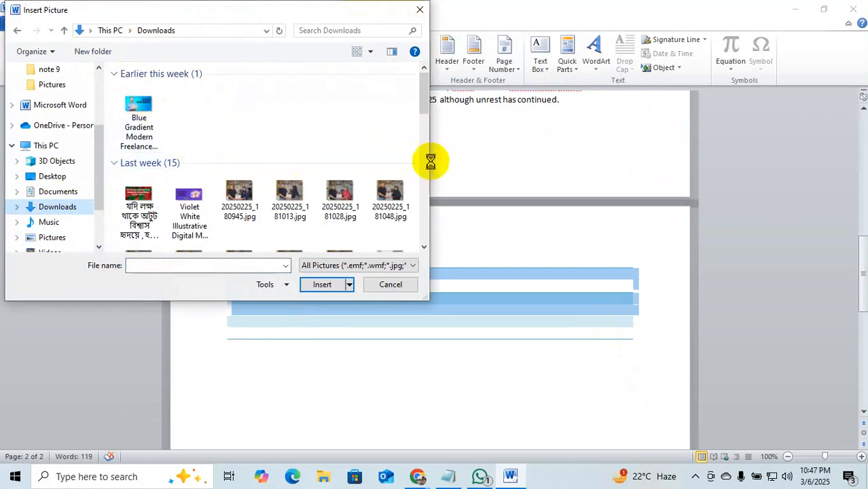
pyautogui.scroll(-2, 302, 197)
pyautogui.scroll(-2, 303, 197)
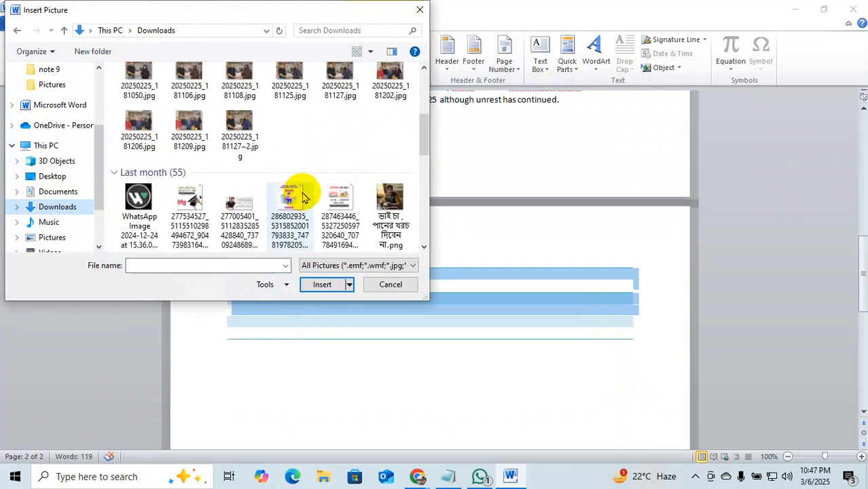
pyautogui.scroll(-4, 307, 197)
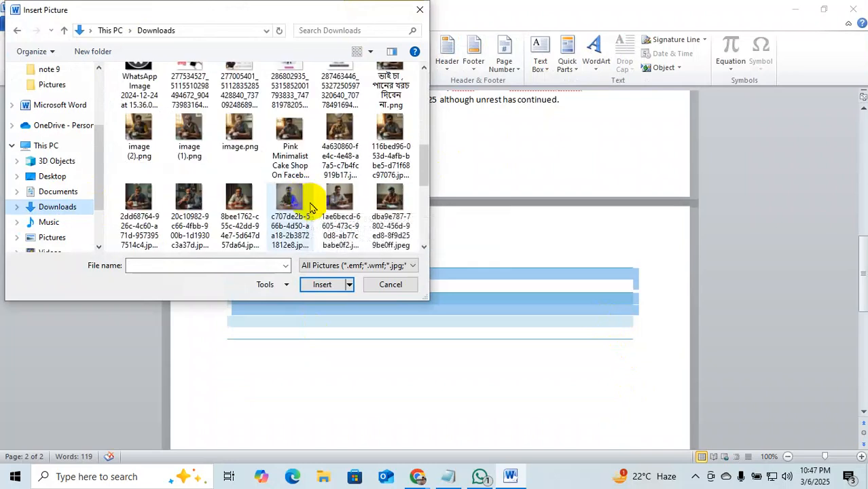
pyautogui.scroll(5, 311, 208)
pyautogui.scroll(2, 310, 207)
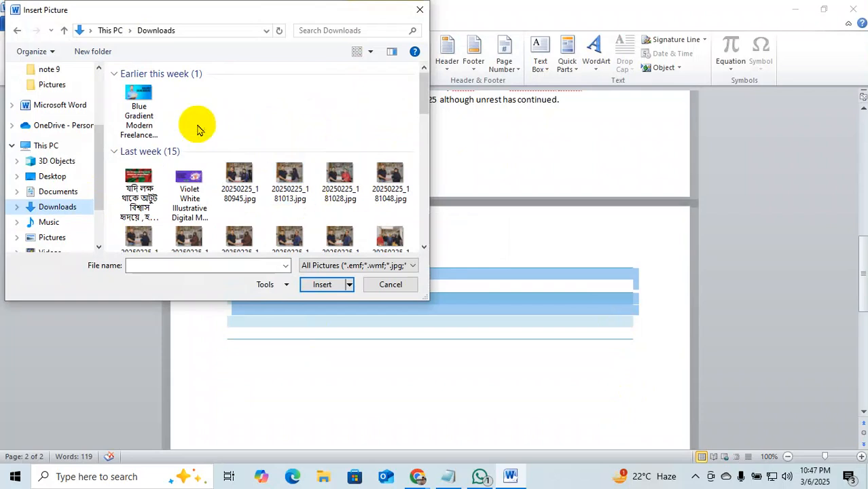
pyautogui.click(143, 95)
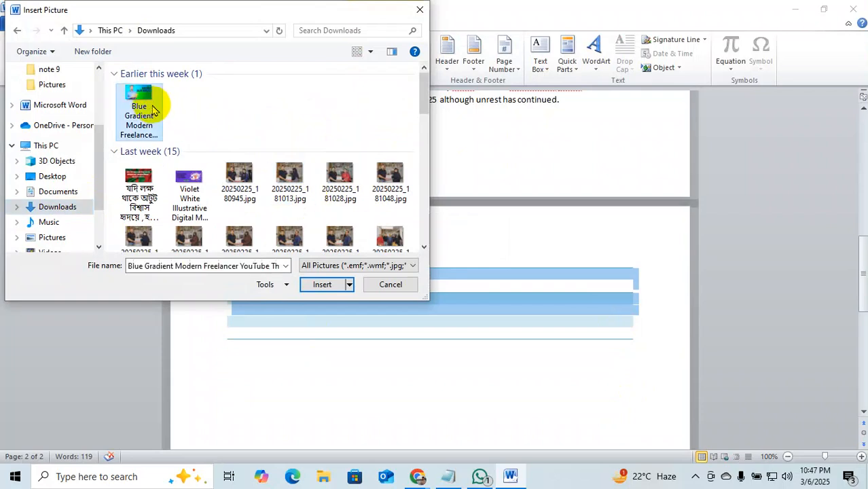
pyautogui.click(325, 284)
# Resize the banner picture from its corner to 4.02 by 7.15 inches.
pyautogui.scroll(-3, 523, 255)
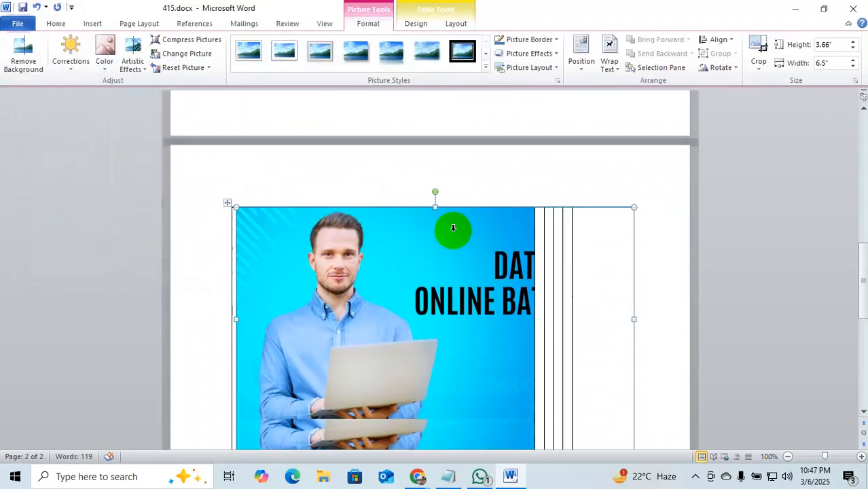
pyautogui.click(199, 285)
pyautogui.click(535, 329)
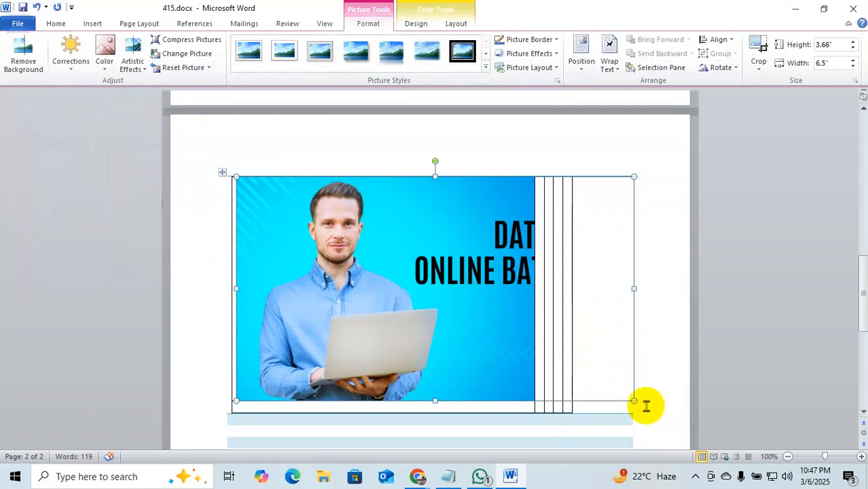
pyautogui.moveTo(632, 400); pyautogui.dragTo(394, 316)
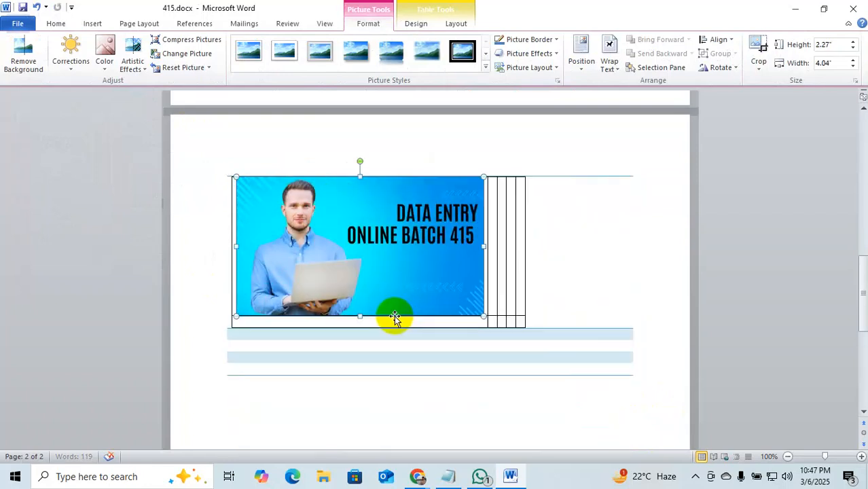
pyautogui.moveTo(350, 238); pyautogui.dragTo(349, 266)
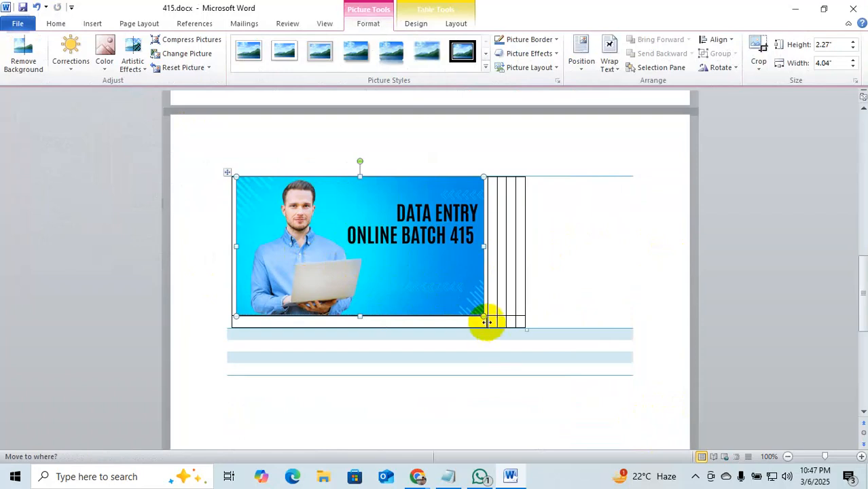
pyautogui.moveTo(483, 316); pyautogui.dragTo(621, 423)
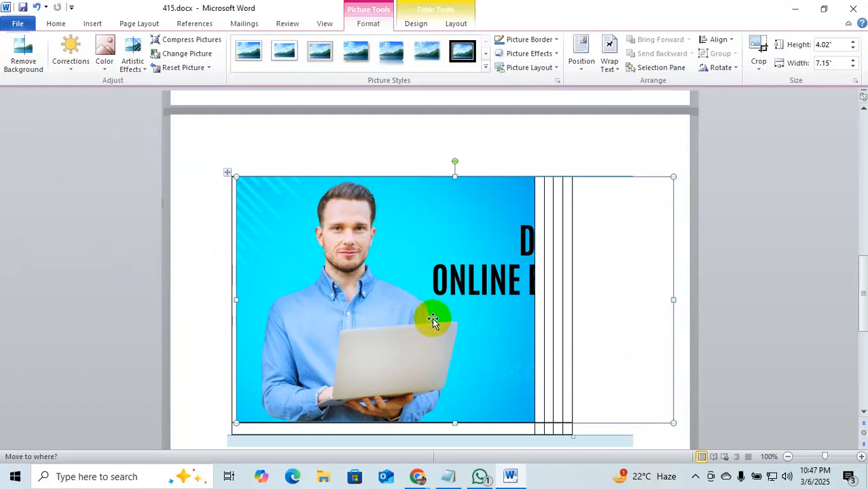
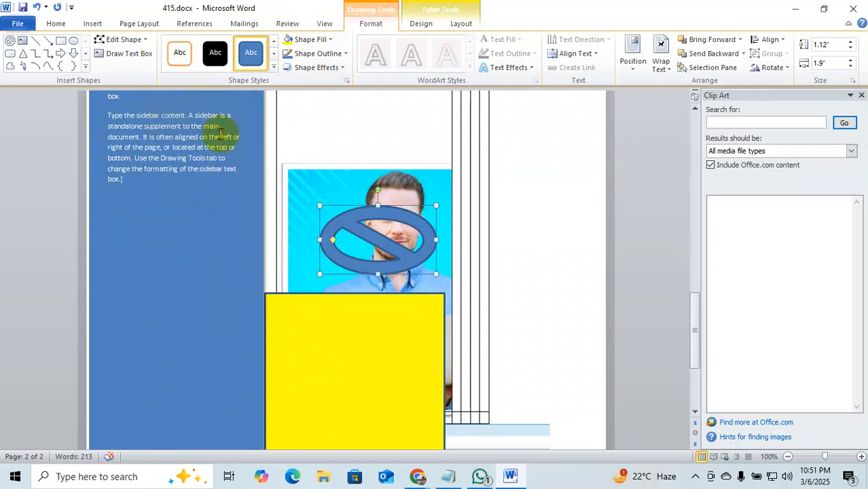
# Bring up the Insert ribbon to add elements to page 2.
pyautogui.click(92, 23)
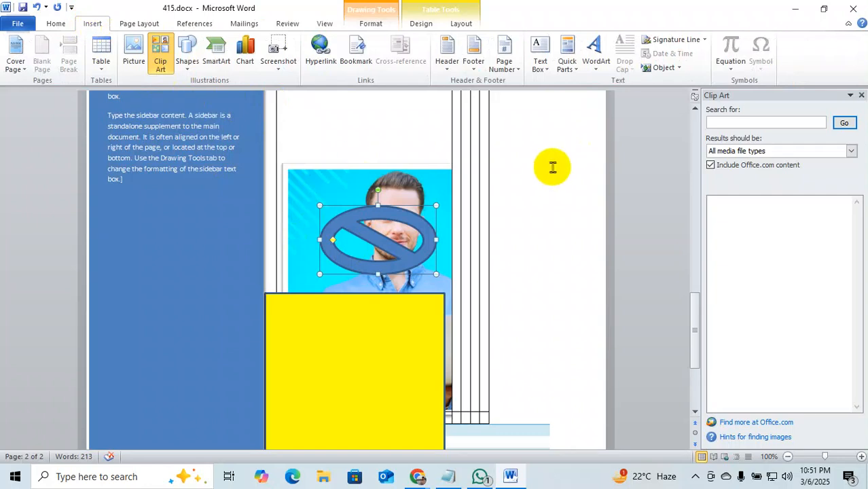
# Draw a tall text box right of the photo containing 'vvbcbvbcvbvcvbvcbbccvb'.
pyautogui.click(543, 63)
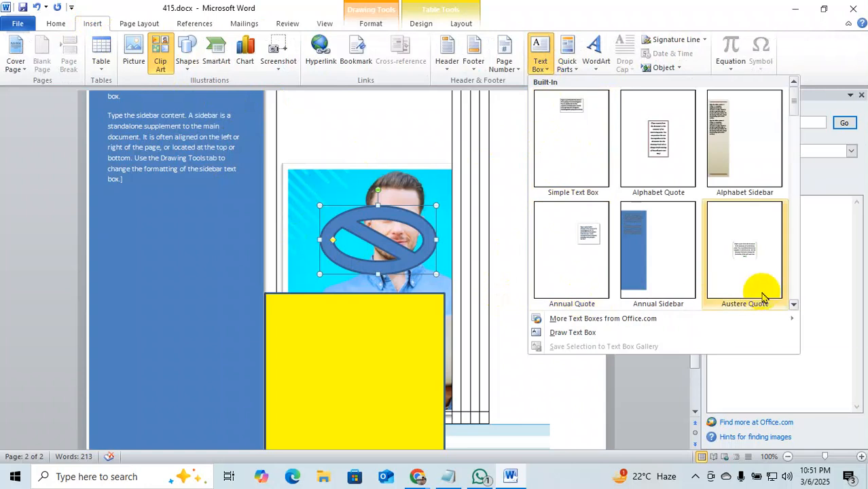
pyautogui.click(579, 332)
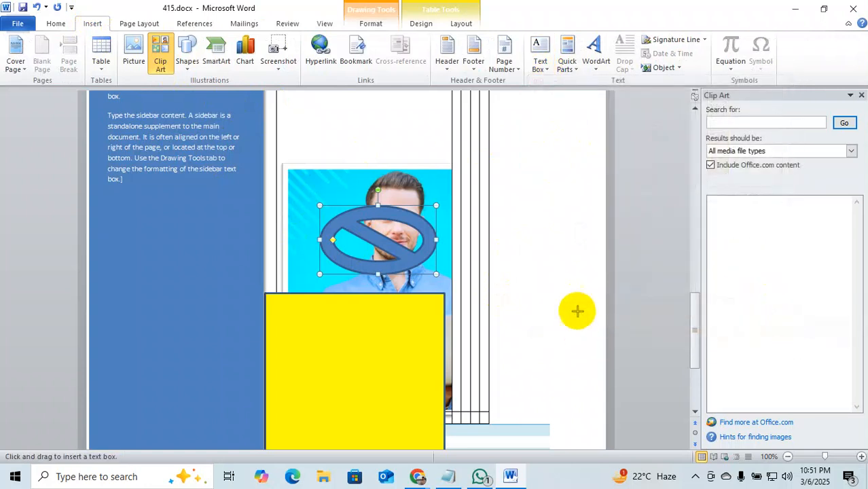
pyautogui.moveTo(500, 141); pyautogui.dragTo(578, 294)
pyautogui.write('vvbcbvbcvbvcvbvcb')
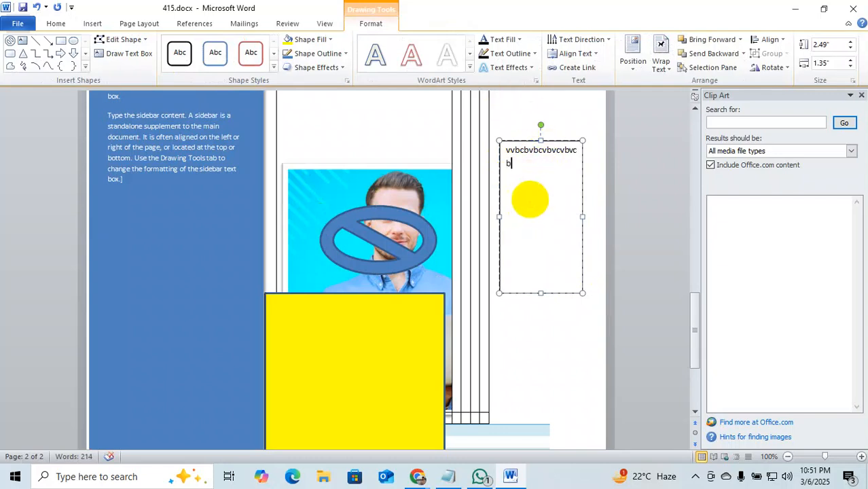
pyautogui.write('bcc')
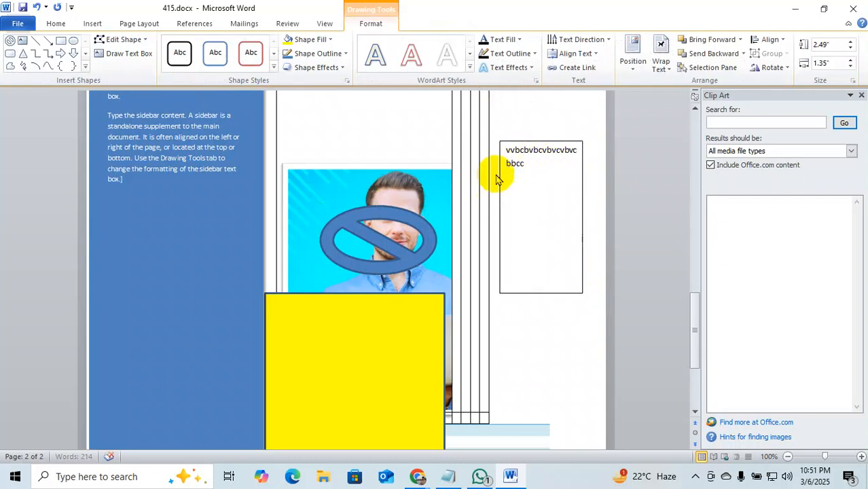
pyautogui.write('vb')
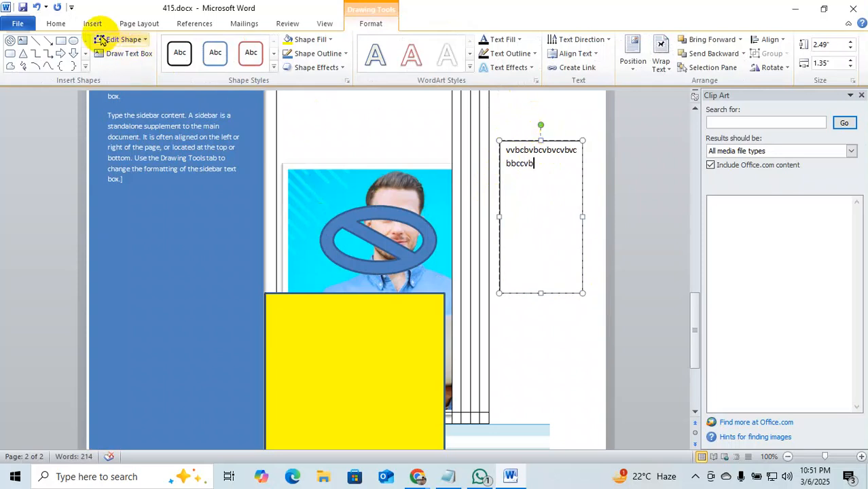
# Add a smaller text box below it with two lines, 'bvcbcvb' and 'bvb'.
pyautogui.click(93, 24)
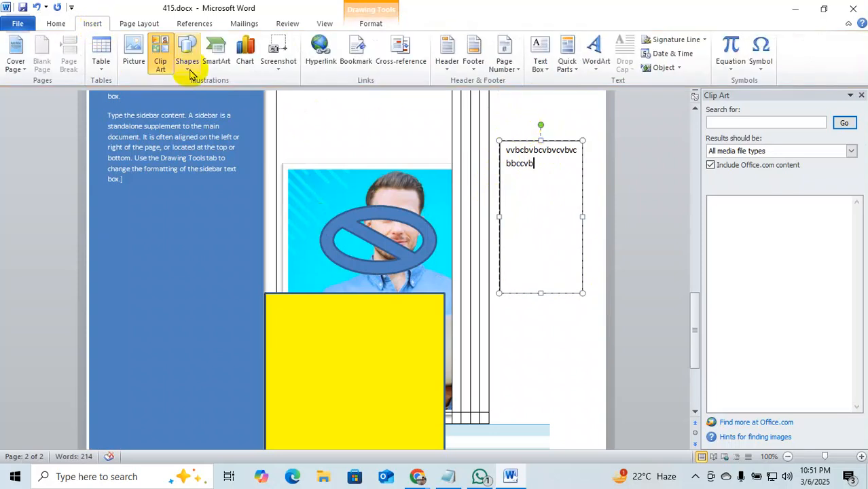
pyautogui.click(550, 68)
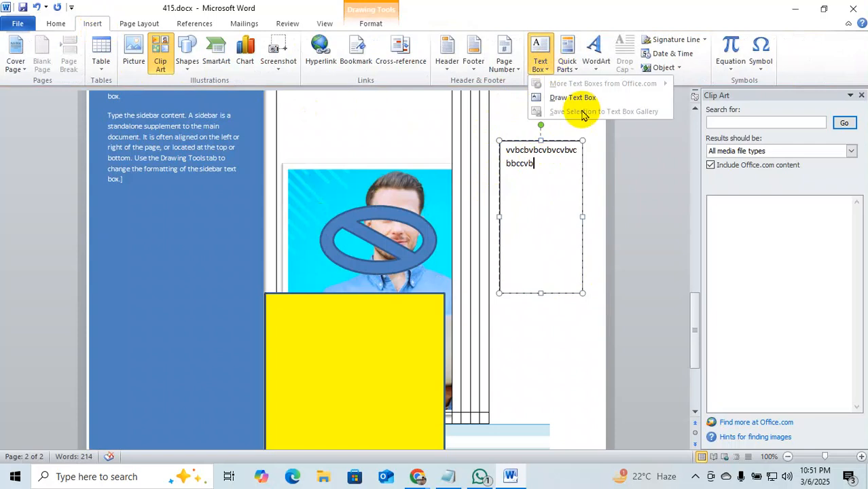
pyautogui.click(573, 97)
pyautogui.moveTo(511, 340)
pyautogui.mouseDown()
pyautogui.moveTo(557, 386)
pyautogui.moveTo(549, 383)
pyautogui.mouseUp()
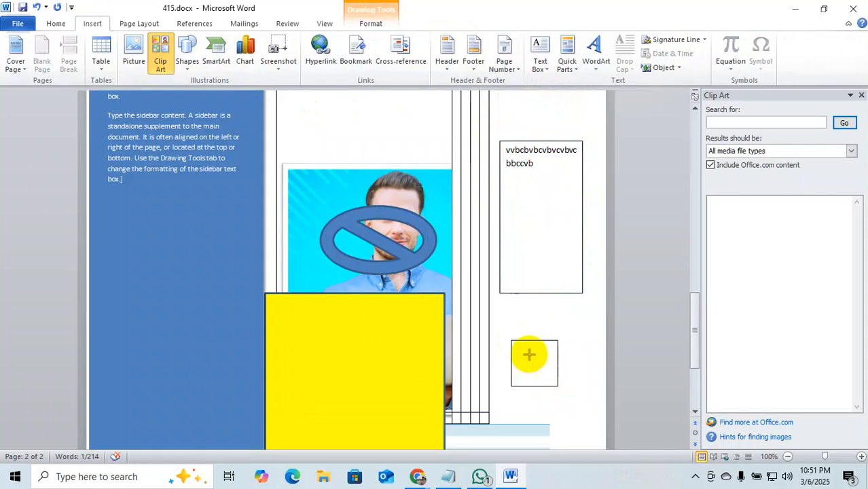
pyautogui.write('bvcbcvb')
pyautogui.press('Return')
pyautogui.write('bvb')
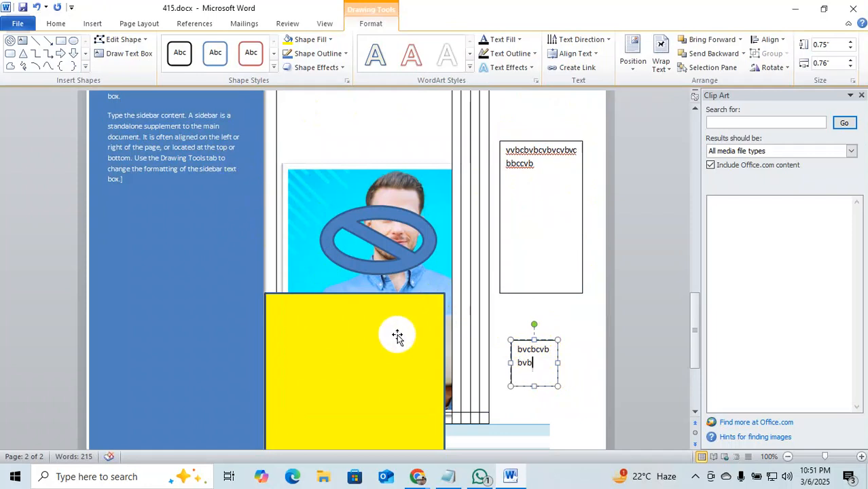
pyautogui.click(57, 24)
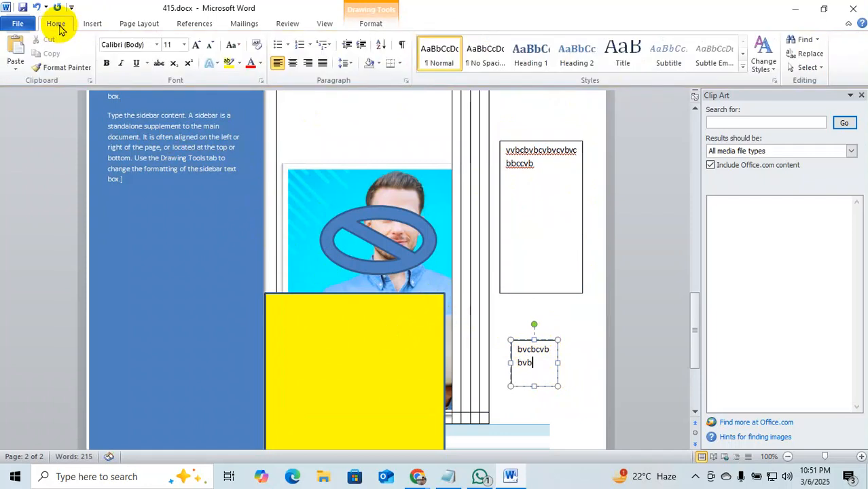
pyautogui.click(7, 26)
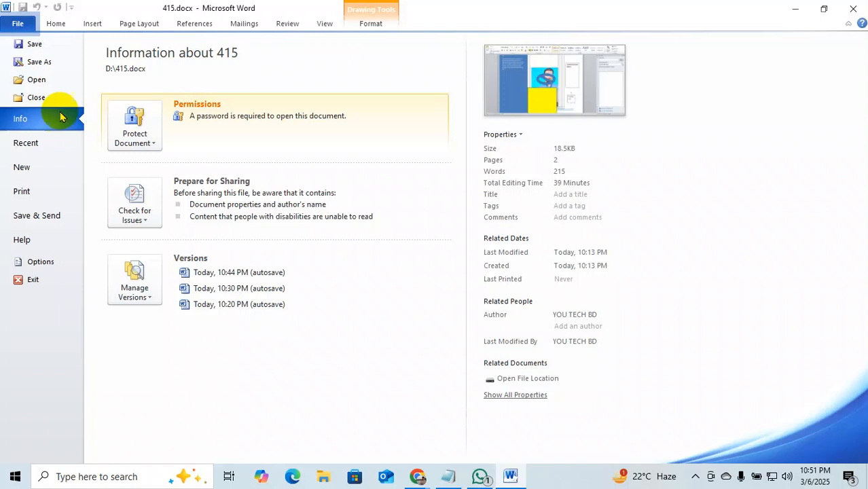
pyautogui.click(31, 167)
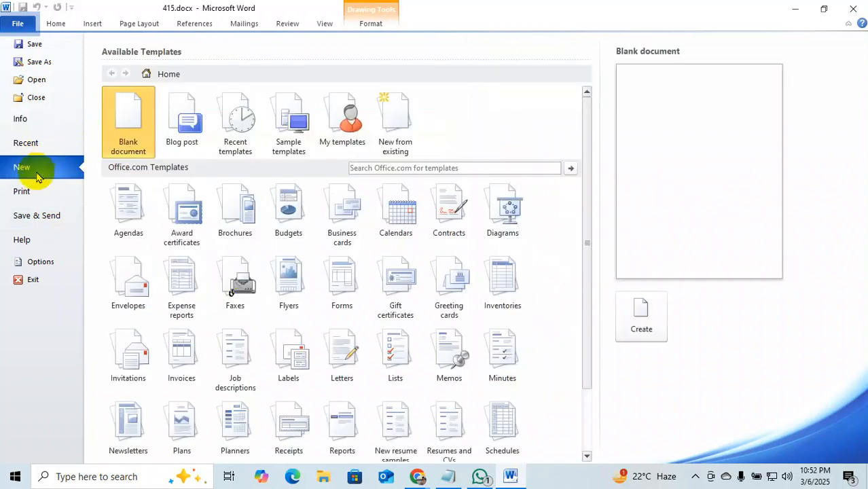
pyautogui.click(36, 125)
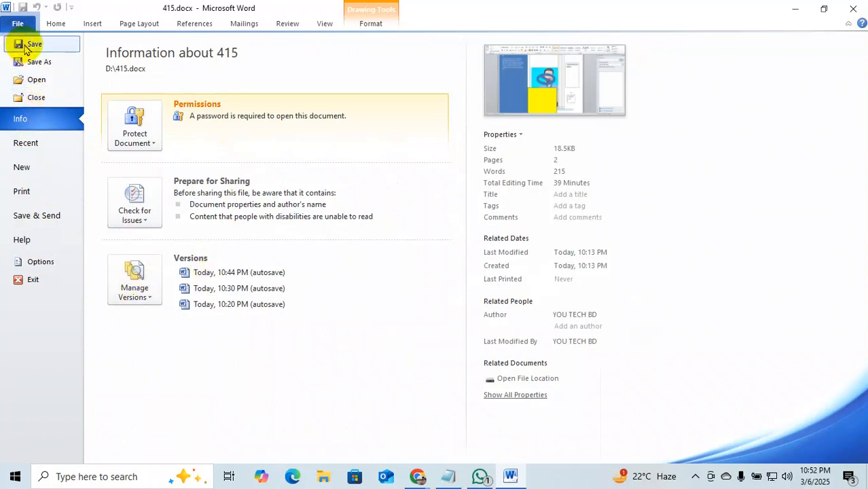
pyautogui.click(36, 81)
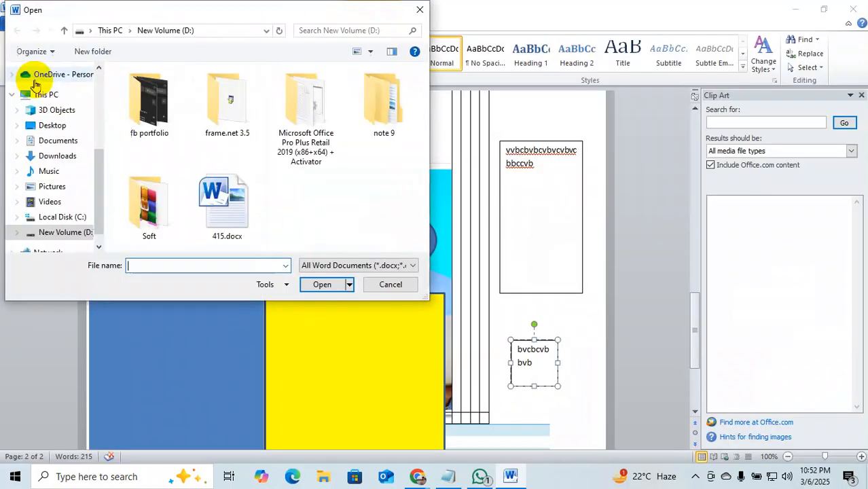
pyautogui.click(415, 15)
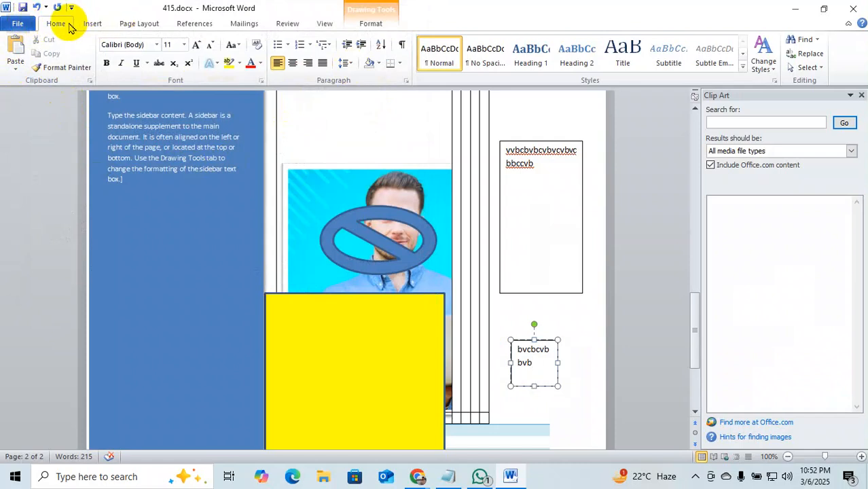
pyautogui.click(18, 23)
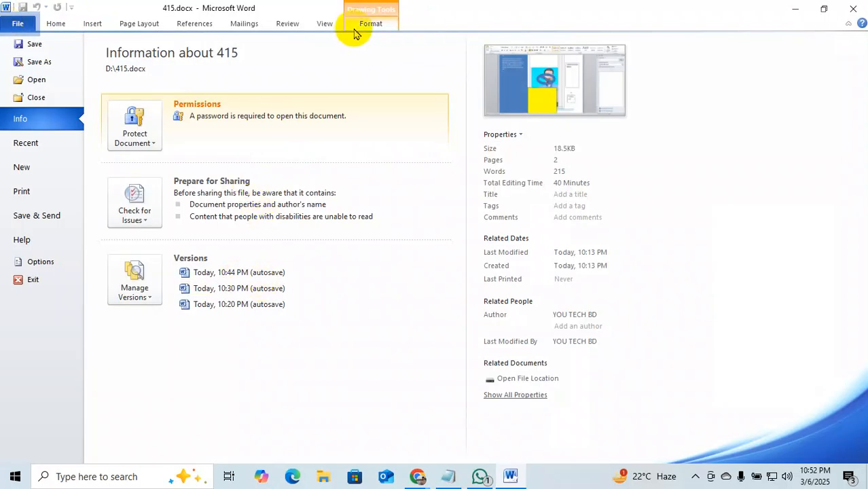
pyautogui.click(56, 24)
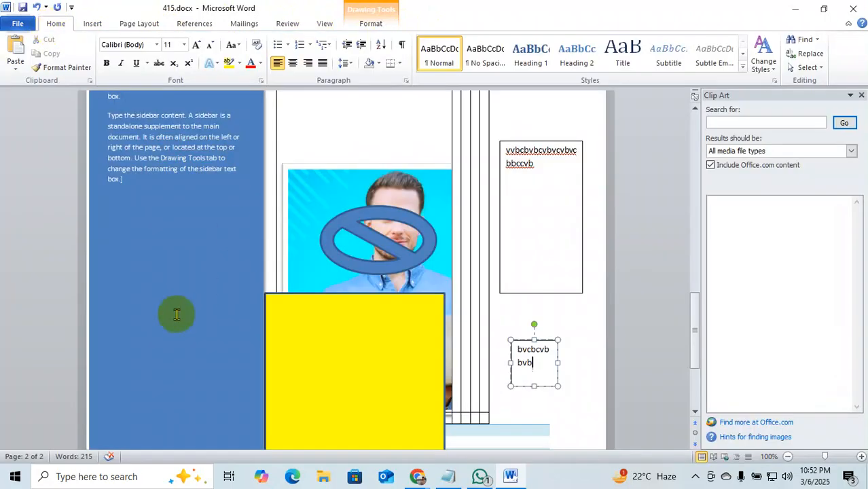
pyautogui.scroll(-5, 347, 309)
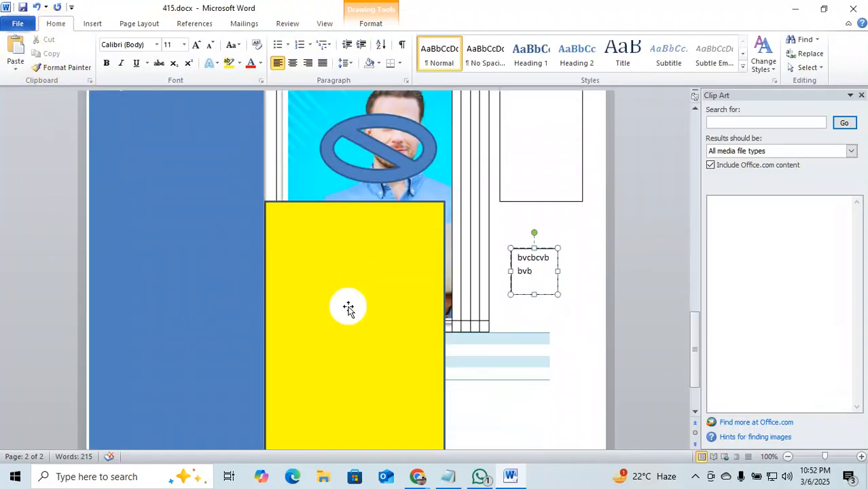
pyautogui.scroll(15, 344, 304)
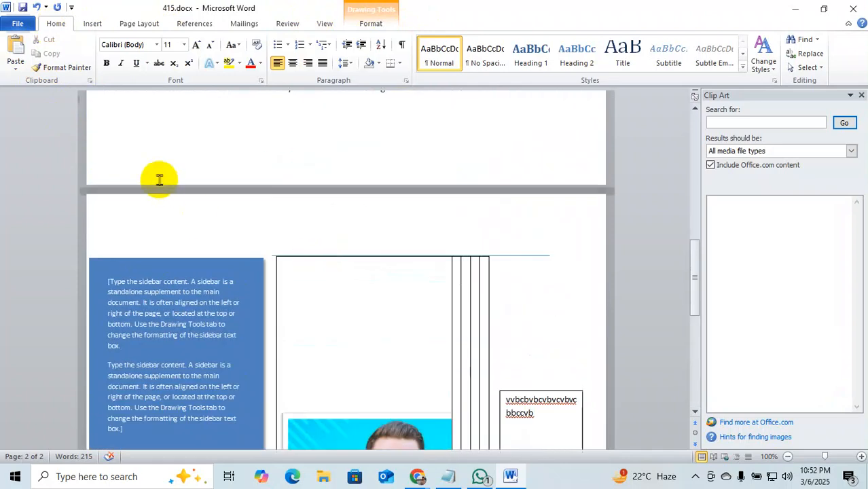
pyautogui.scroll(4, 161, 134)
pyautogui.scroll(-12, 59, 133)
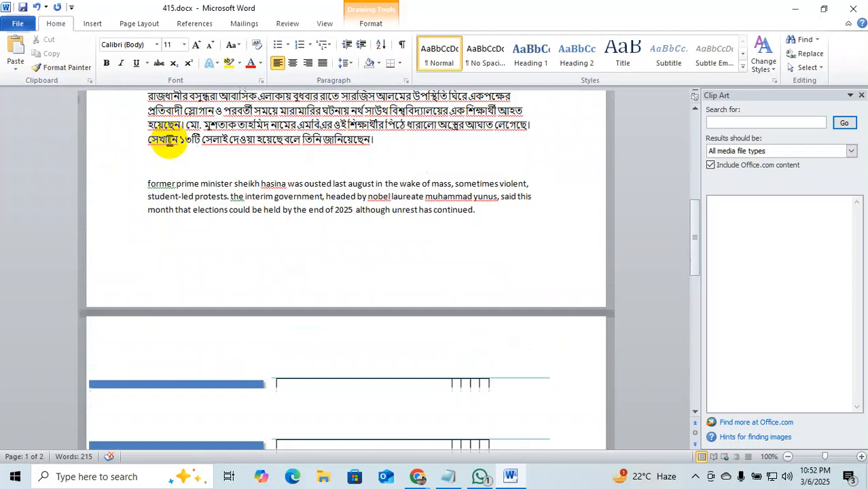
pyautogui.scroll(-7, 167, 146)
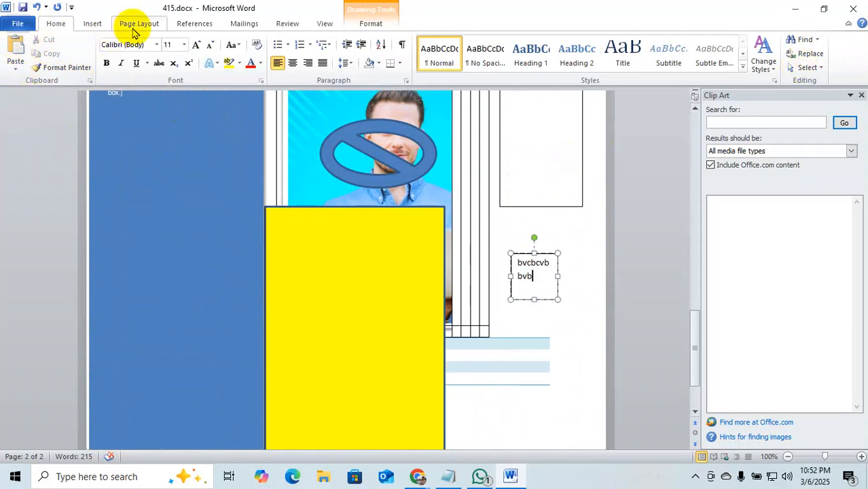
# Switch from Word to Facebook and open the Advance Data Entry Batch 410 group via search.
pyautogui.click(798, 10)
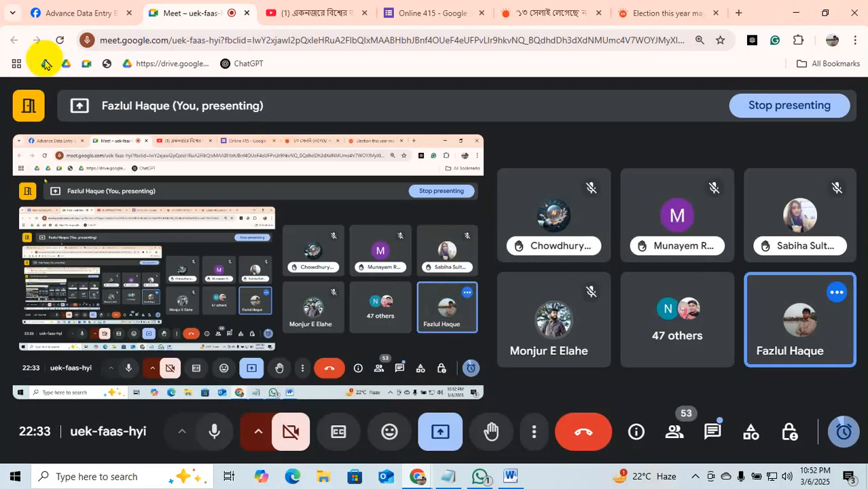
pyautogui.click(52, 12)
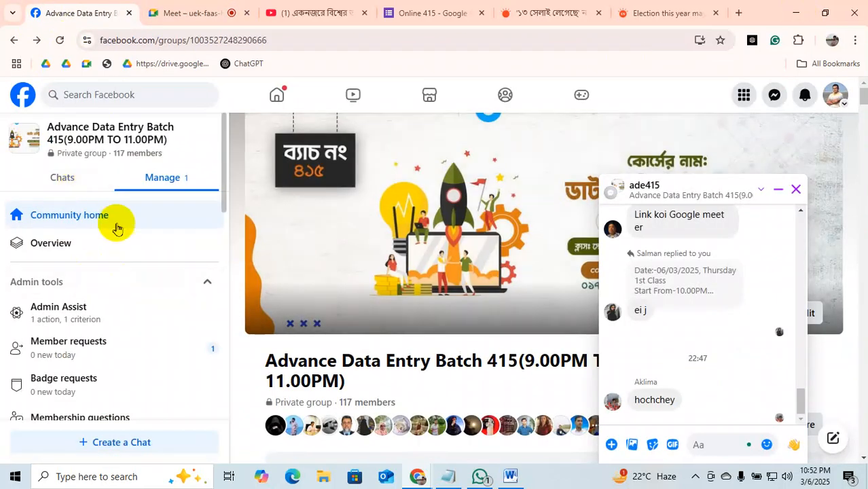
pyautogui.click(98, 95)
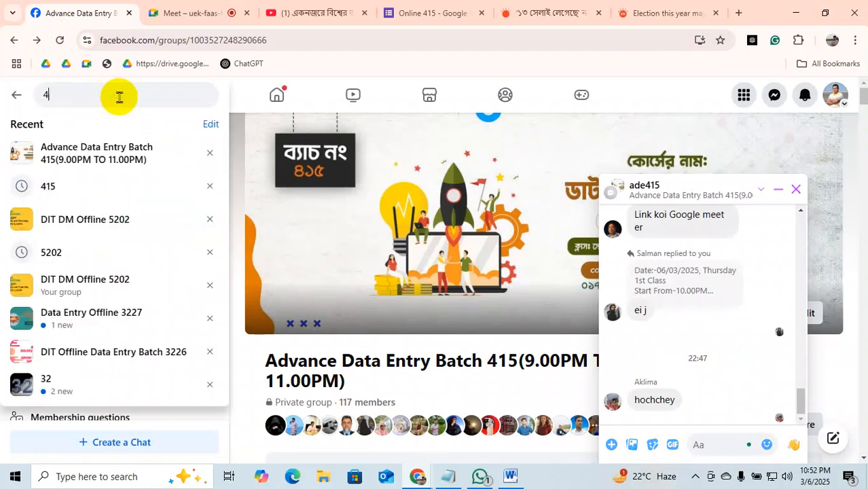
pyautogui.write('410')
pyautogui.press('Return')
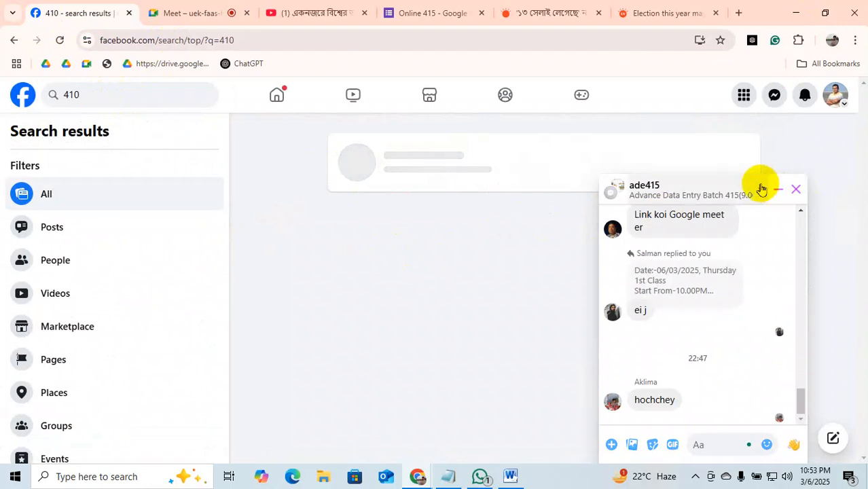
pyautogui.click(776, 189)
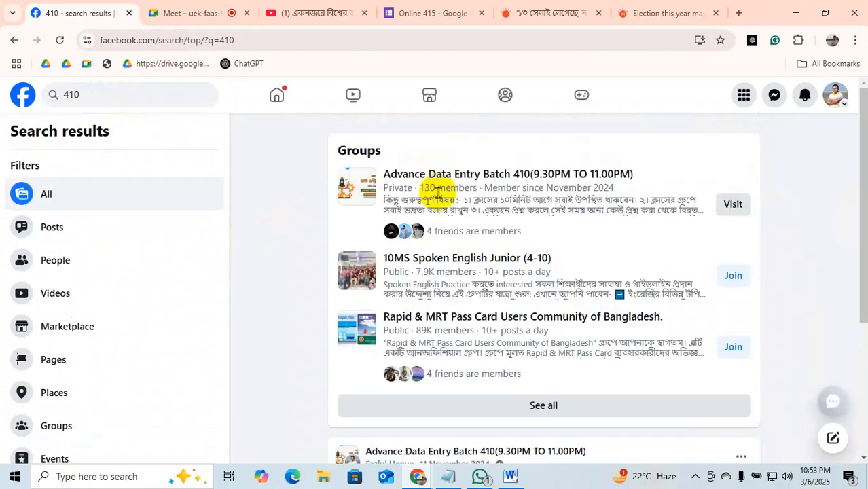
pyautogui.click(738, 211)
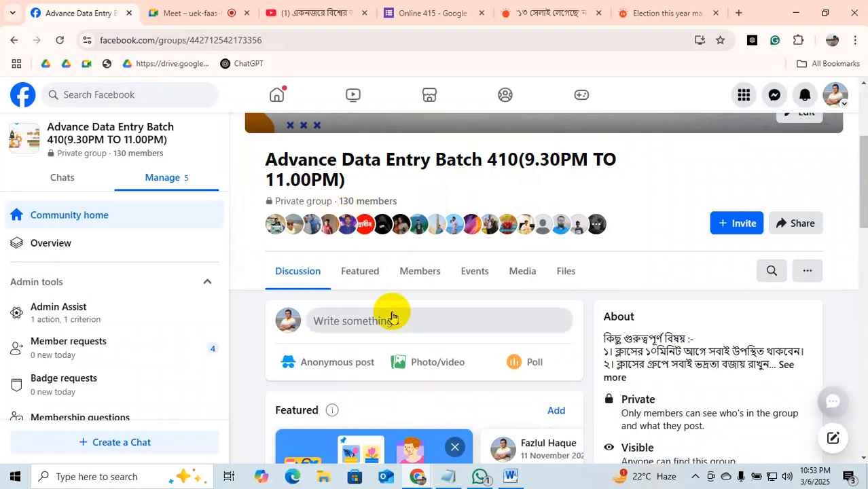
# Scroll the group feed down to the Todays Home Work image post.
pyautogui.scroll(-4, 481, 291)
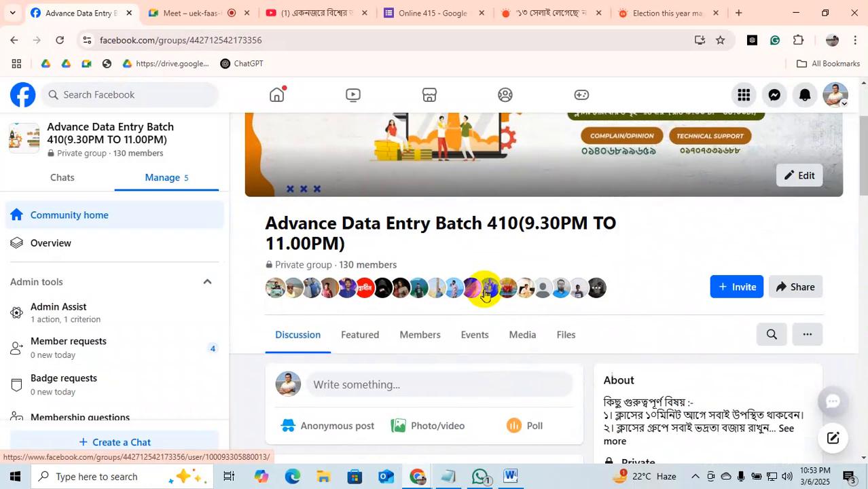
pyautogui.scroll(-6, 485, 295)
pyautogui.scroll(-10, 485, 295)
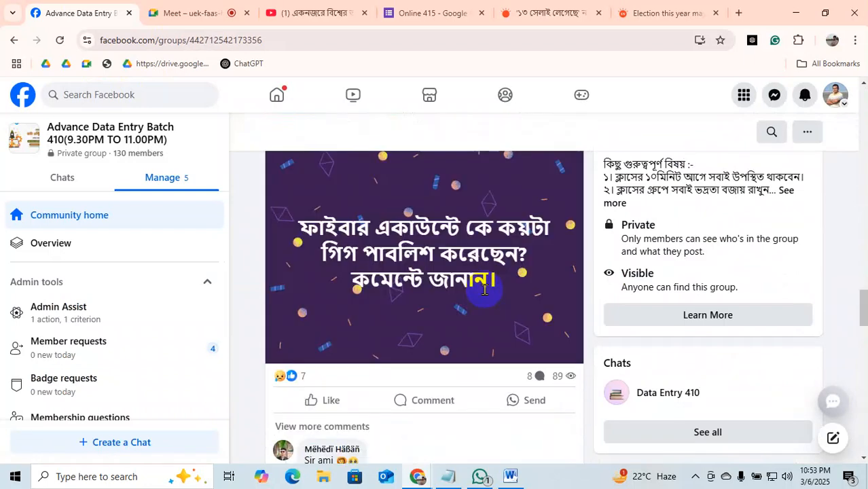
pyautogui.scroll(-10, 485, 292)
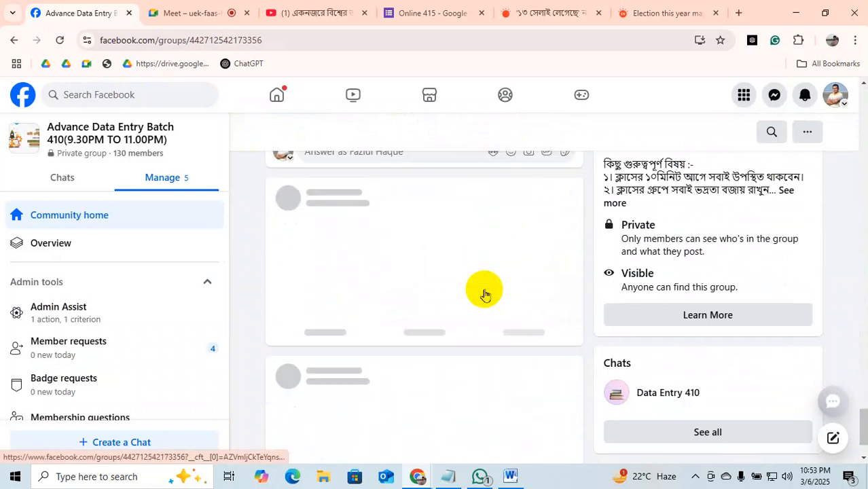
pyautogui.scroll(-5, 482, 294)
pyautogui.scroll(3, 481, 290)
pyautogui.scroll(-6, 483, 292)
pyautogui.scroll(-10, 482, 292)
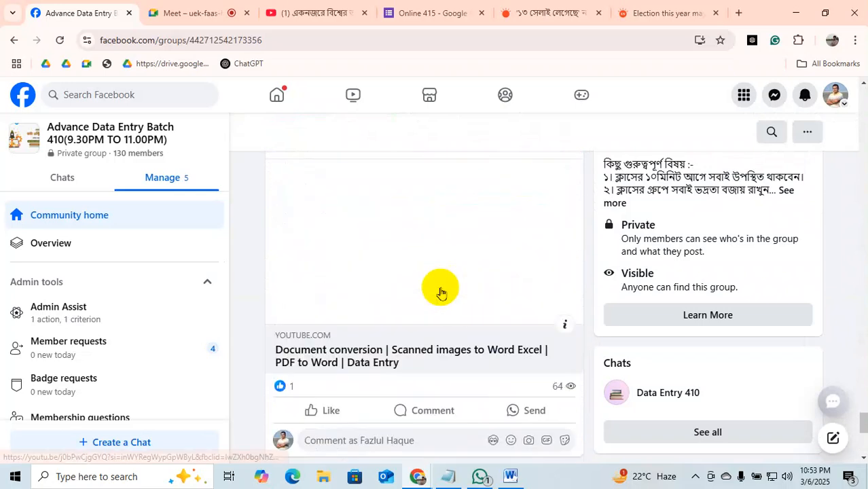
pyautogui.scroll(-3, 441, 294)
pyautogui.scroll(-5, 440, 294)
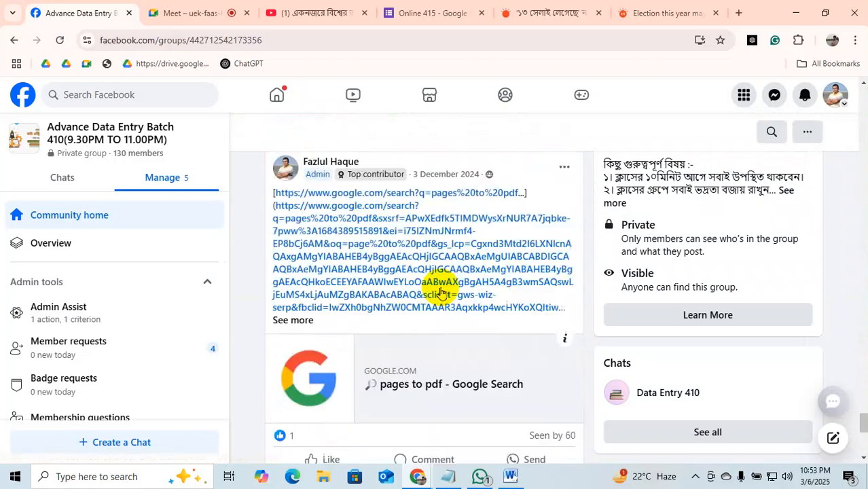
pyautogui.scroll(-8, 440, 293)
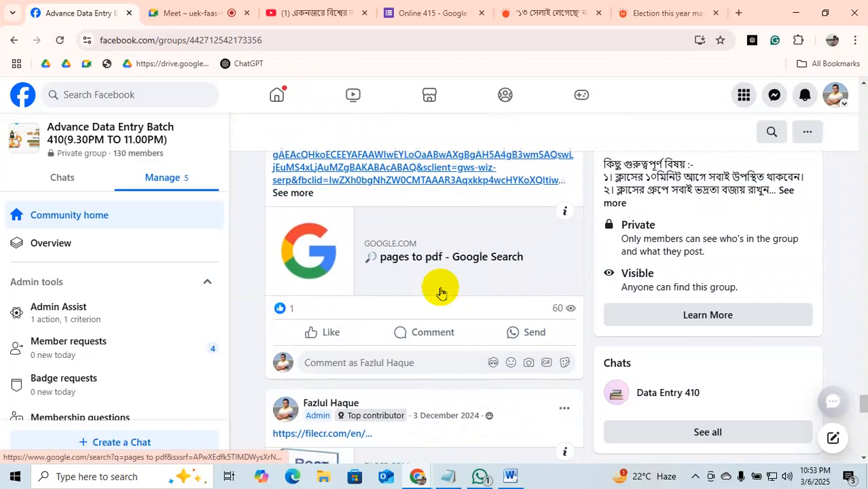
pyautogui.scroll(-7, 441, 293)
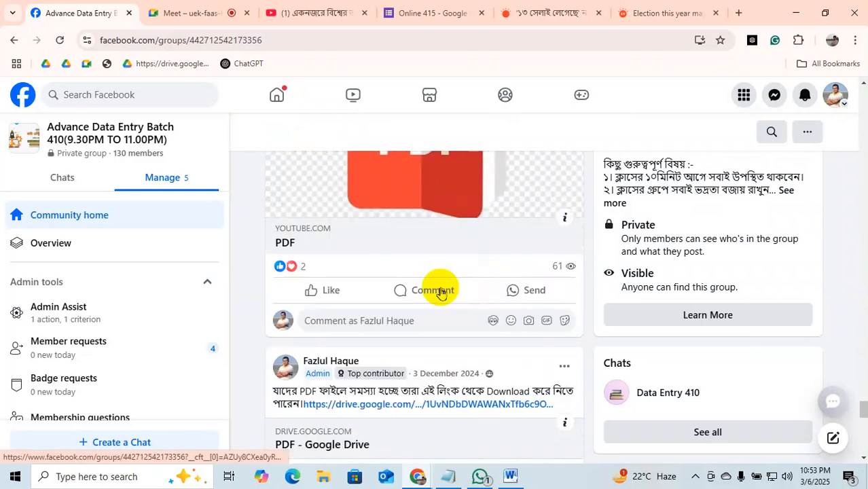
pyautogui.scroll(-10, 441, 293)
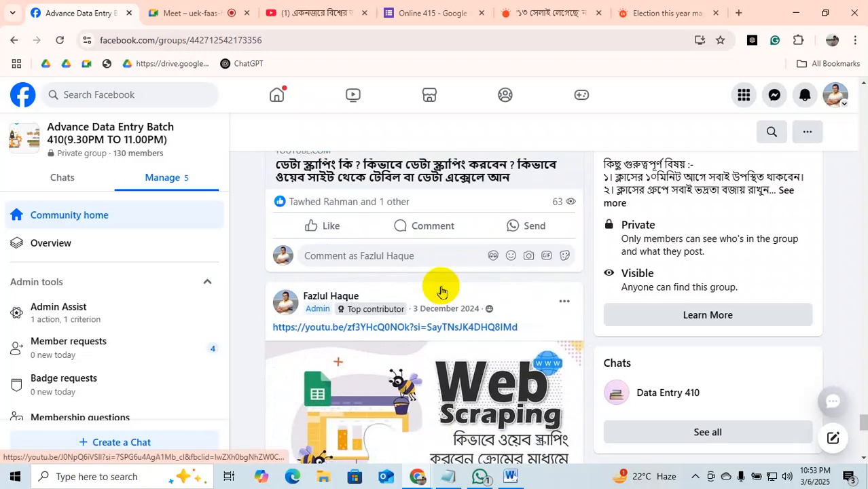
pyautogui.scroll(-3, 442, 292)
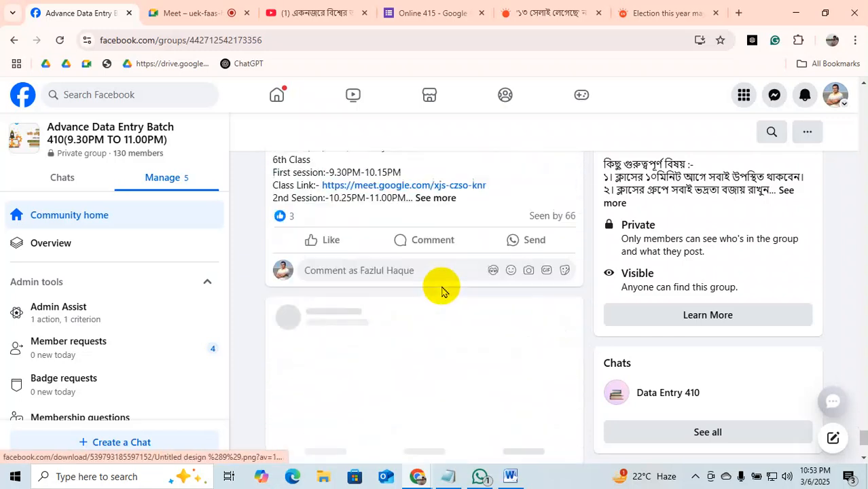
pyautogui.scroll(3, 441, 291)
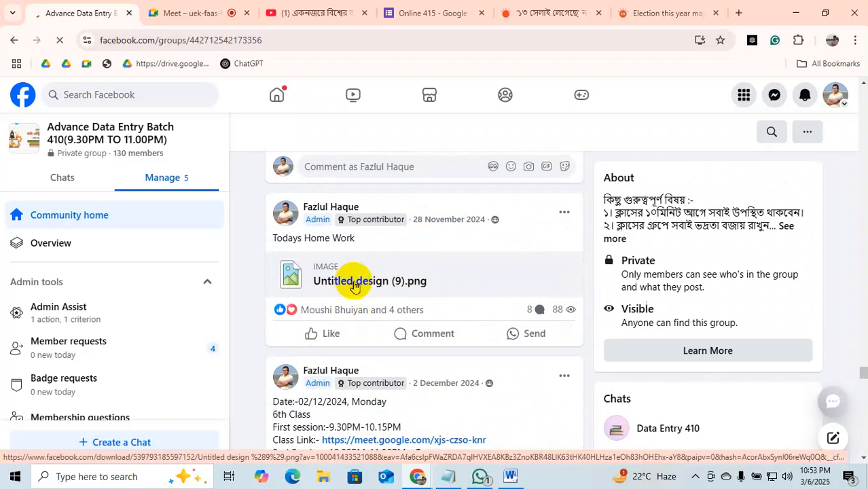
# Download Untitled design (9).png, view the salary sheet in Photos, then close it.
pyautogui.click(357, 285)
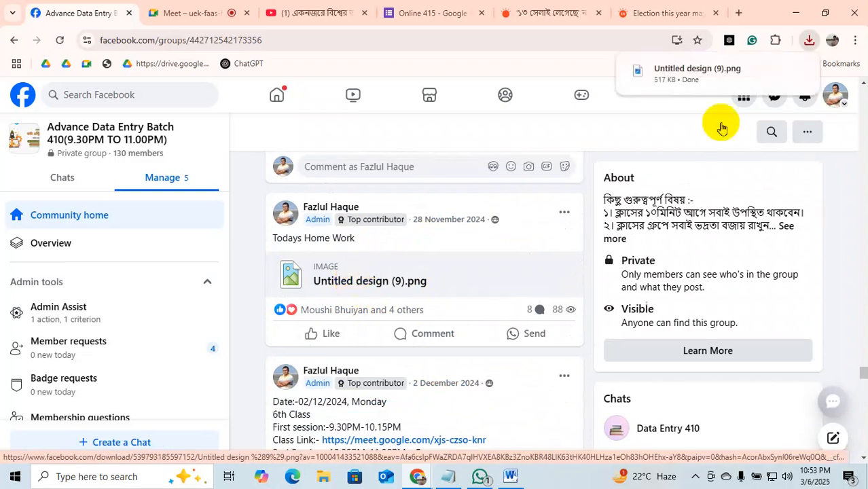
pyautogui.click(659, 80)
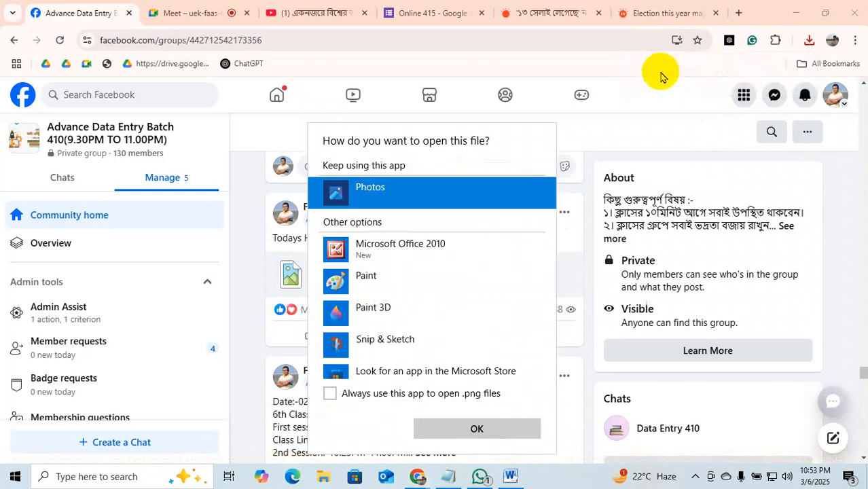
pyautogui.press('Return')
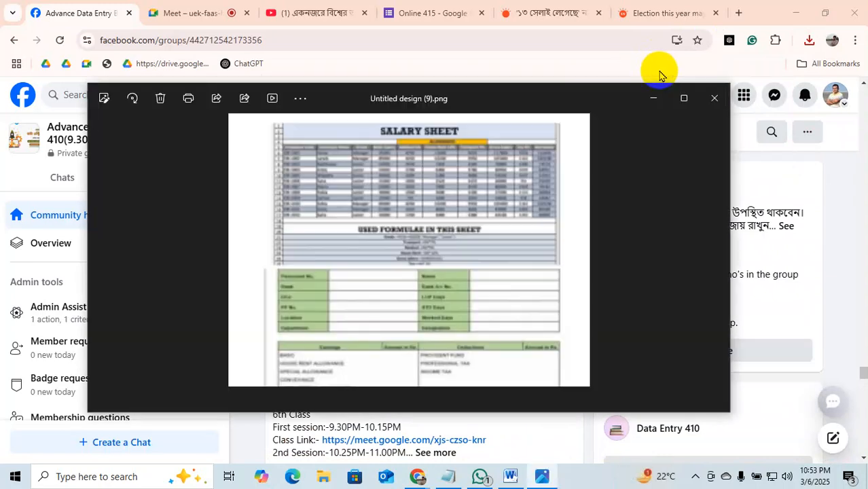
pyautogui.click(715, 98)
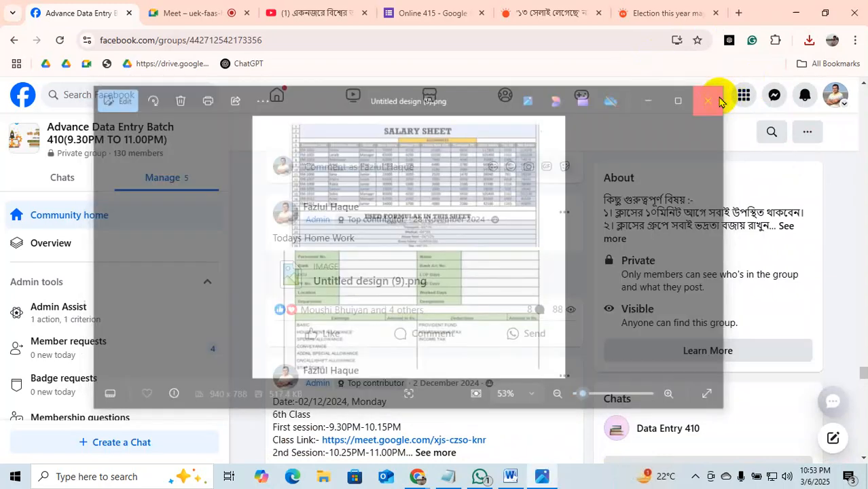
pyautogui.scroll(-7, 504, 239)
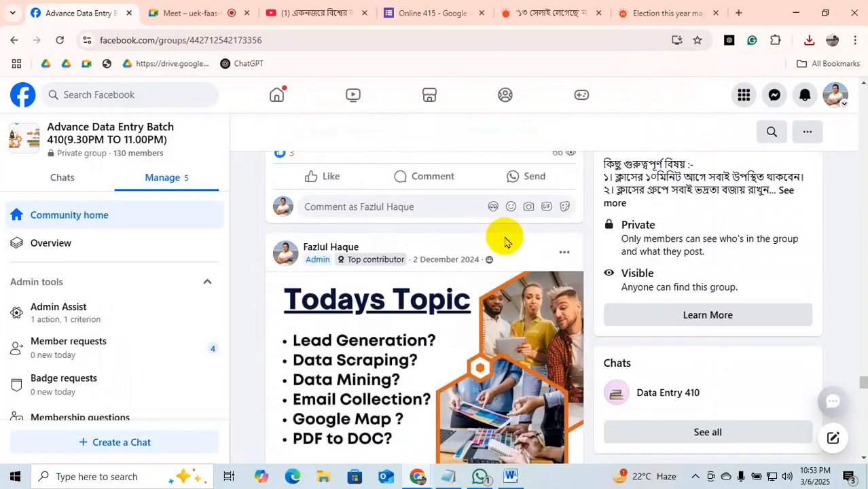
pyautogui.scroll(-15, 505, 239)
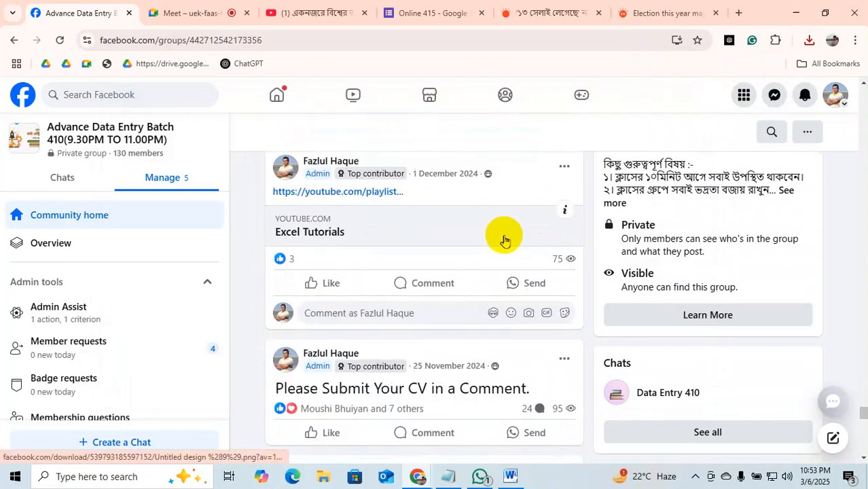
pyautogui.scroll(2, 504, 240)
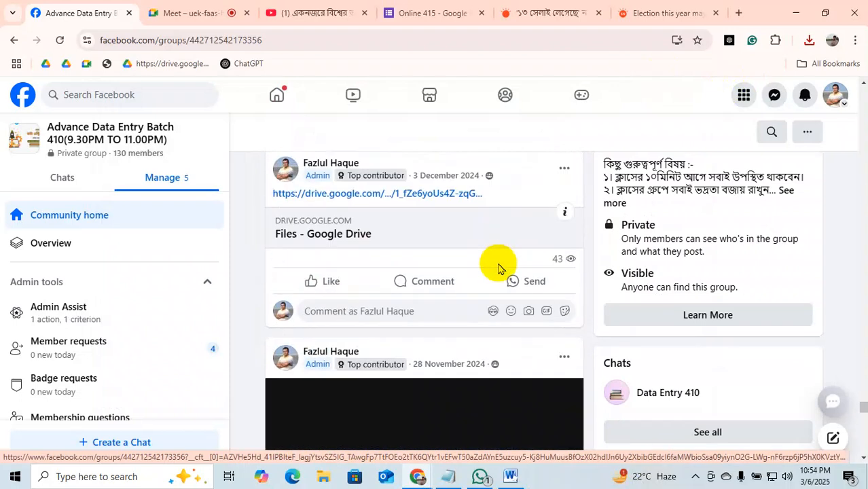
pyautogui.scroll(-3, 498, 267)
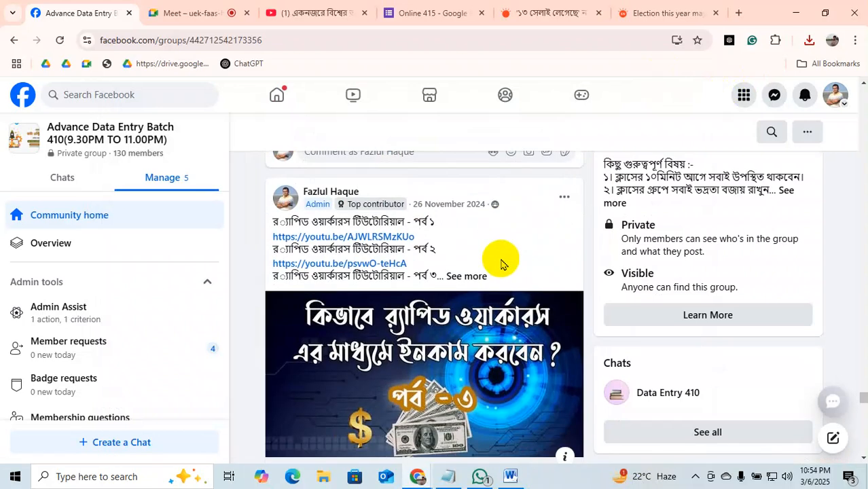
pyautogui.scroll(-10, 504, 258)
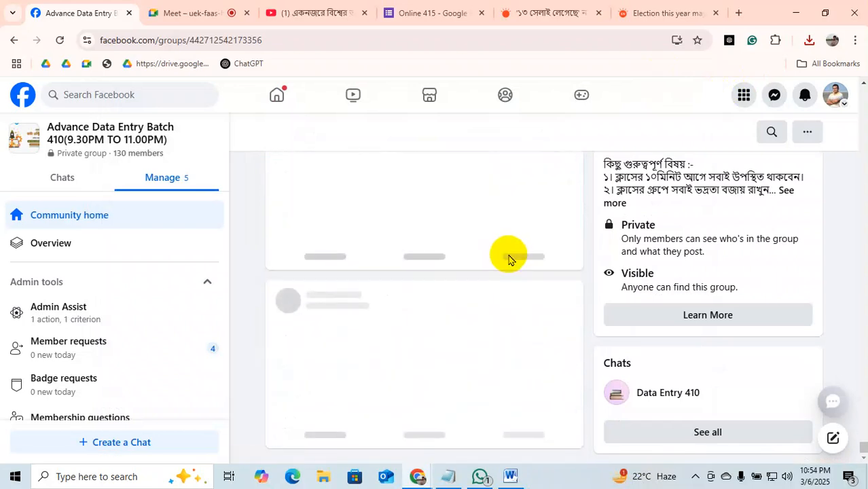
pyautogui.scroll(-20, 511, 259)
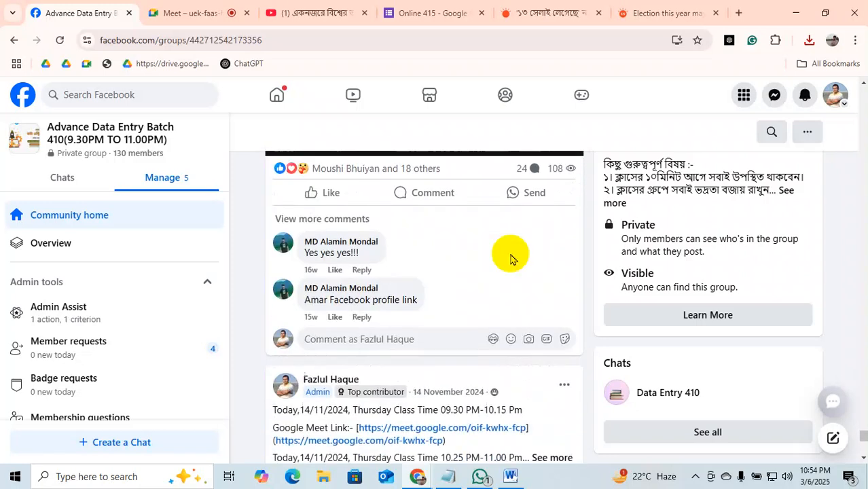
pyautogui.scroll(-6, 511, 258)
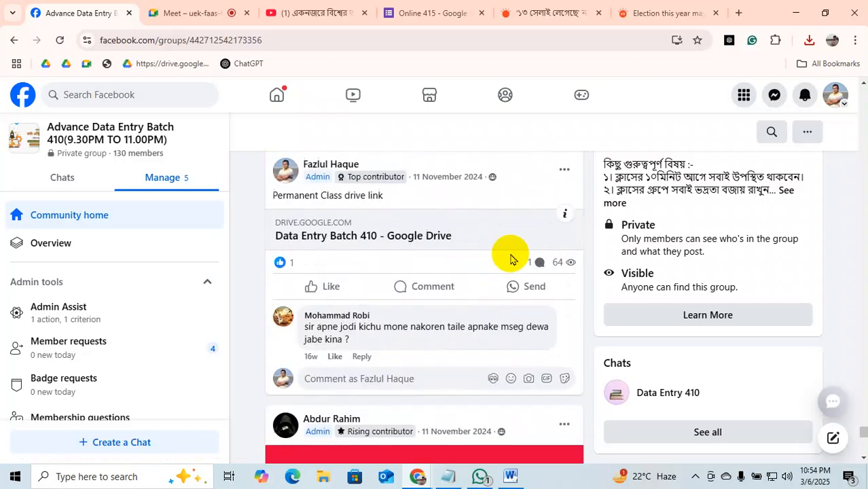
# Search for 3222 and open the DIT Offline Data Entry 3222 group.
pyautogui.click(126, 92)
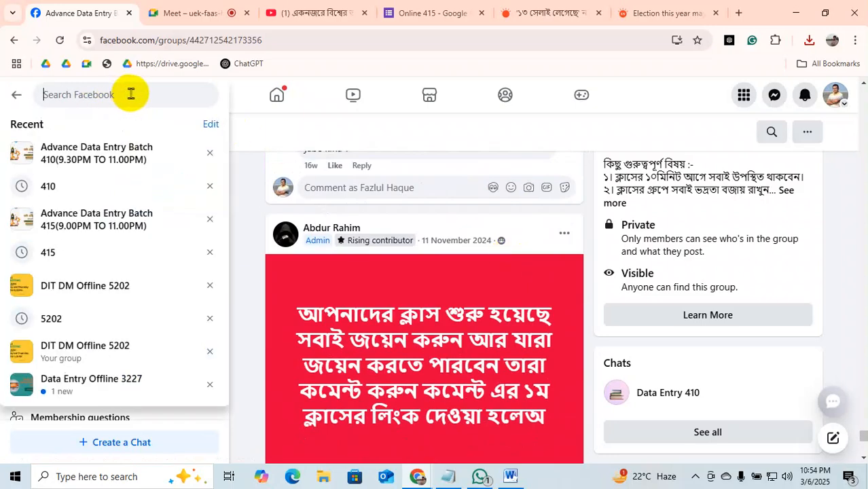
pyautogui.write('3222')
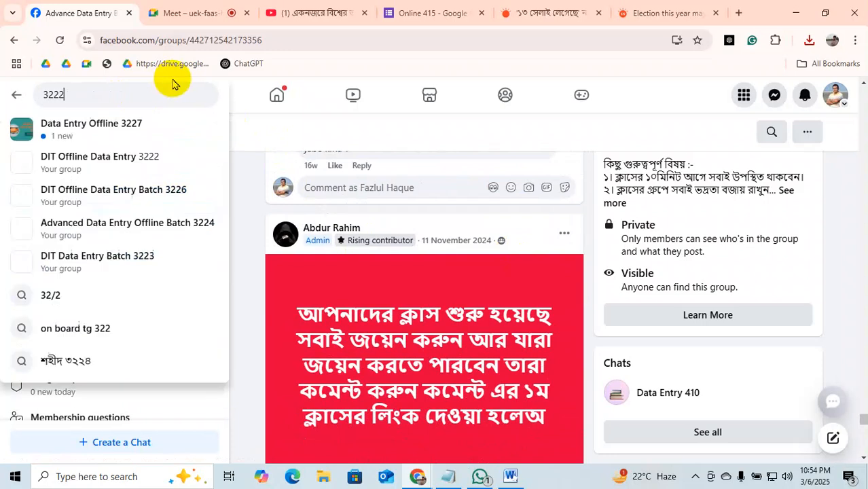
pyautogui.press('Return')
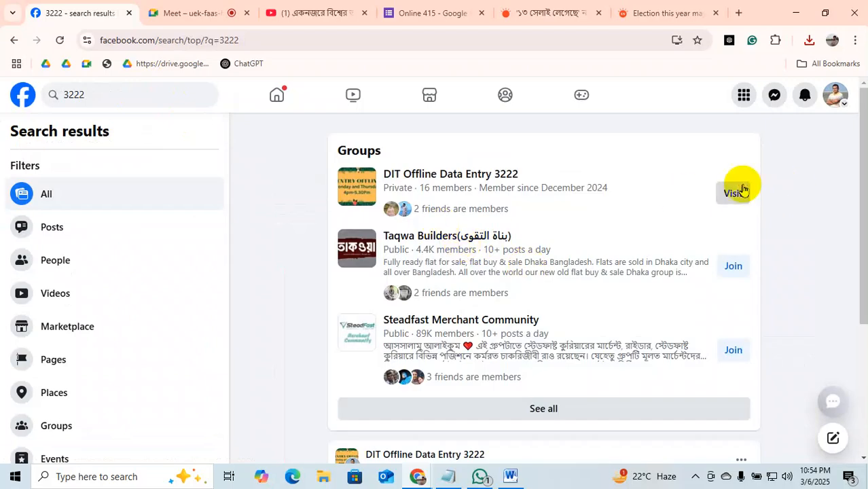
pyautogui.click(734, 193)
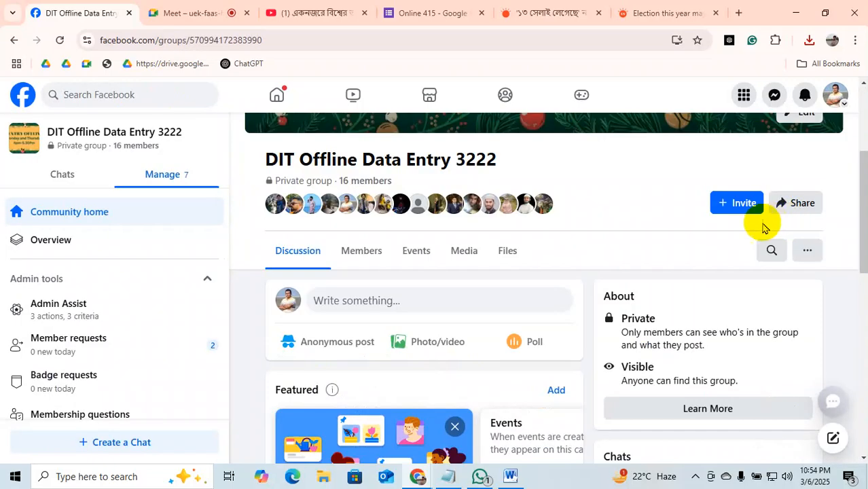
# Scroll the group feed down to the Todays Homework post.
pyautogui.moveTo(862, 223); pyautogui.dragTo(862, 470)
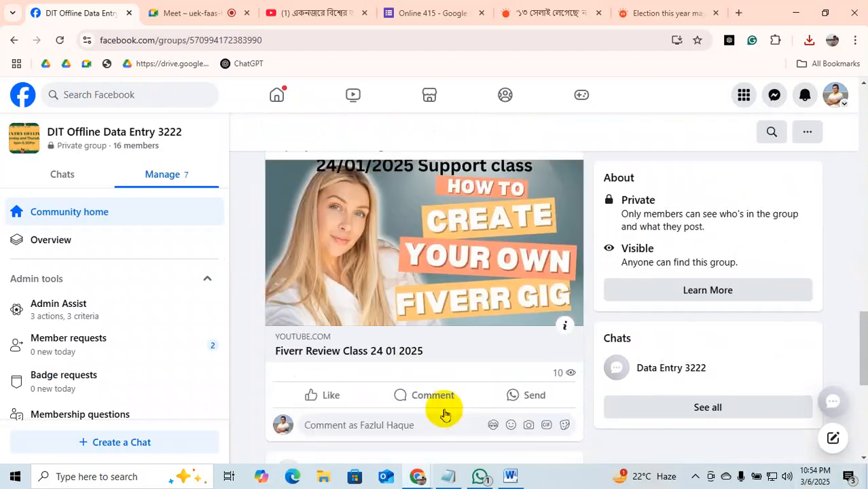
pyautogui.scroll(-10, 447, 405)
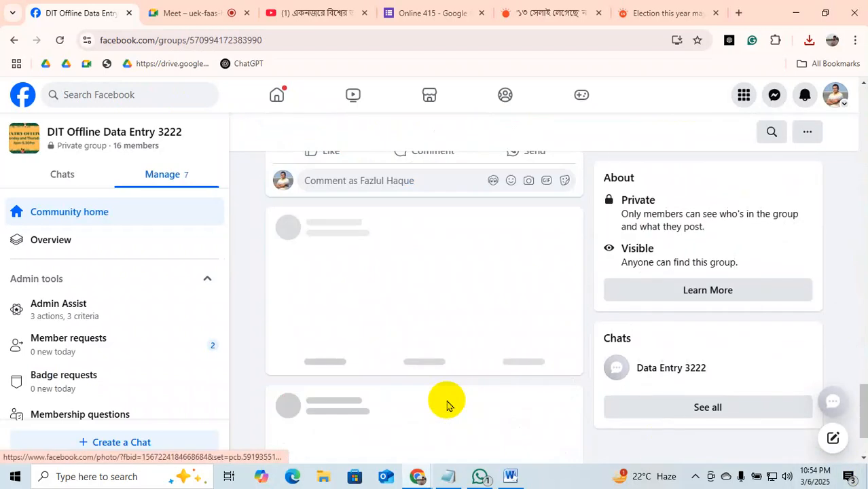
pyautogui.scroll(-10, 446, 406)
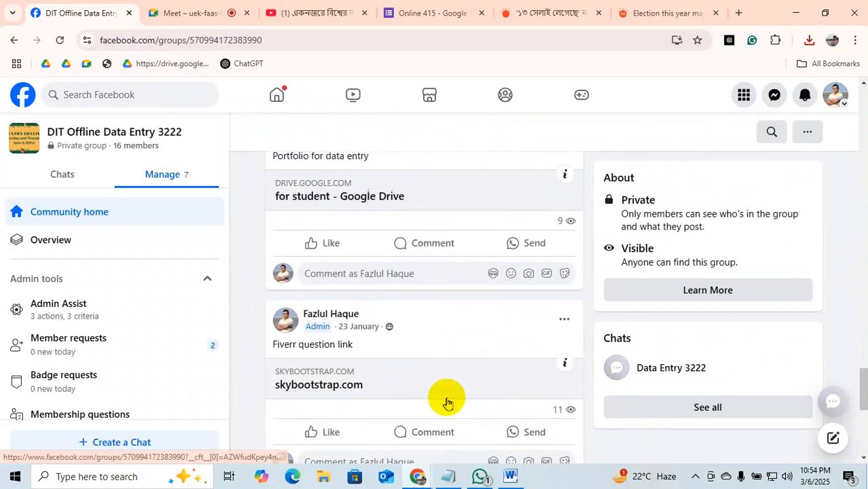
pyautogui.scroll(-5, 446, 403)
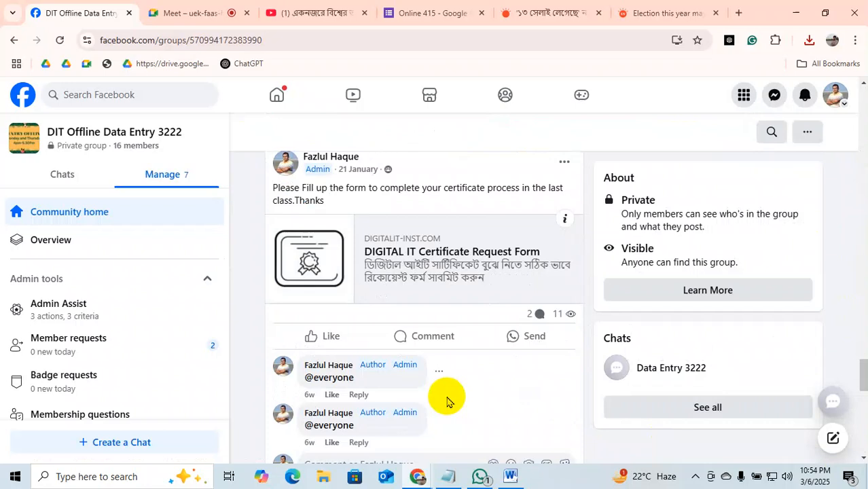
pyautogui.scroll(-8, 447, 403)
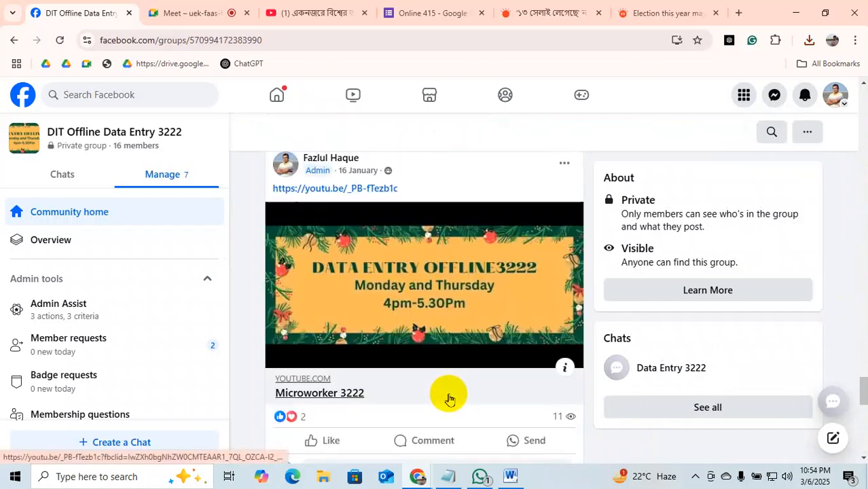
pyautogui.scroll(-10, 452, 398)
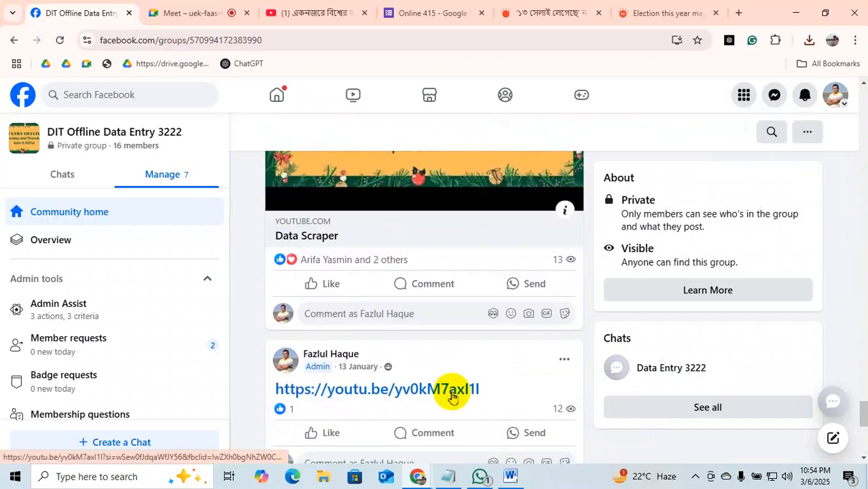
pyautogui.scroll(-10, 452, 398)
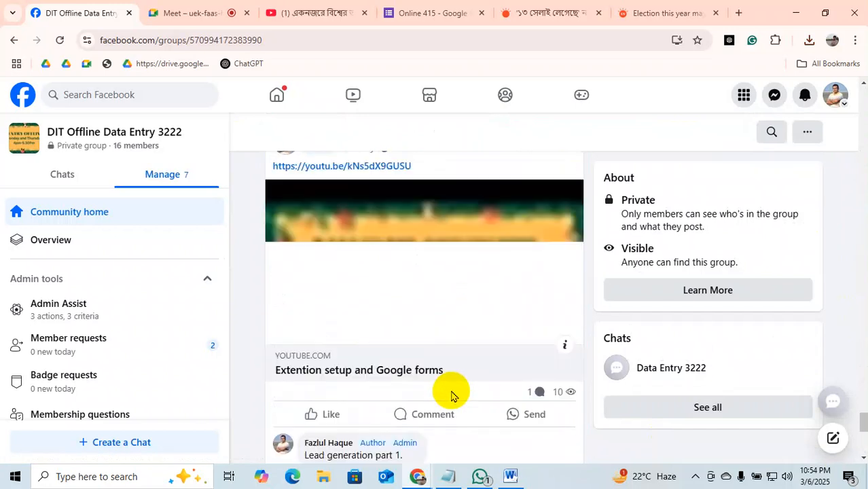
pyautogui.scroll(-3, 452, 394)
pyautogui.scroll(-15, 451, 394)
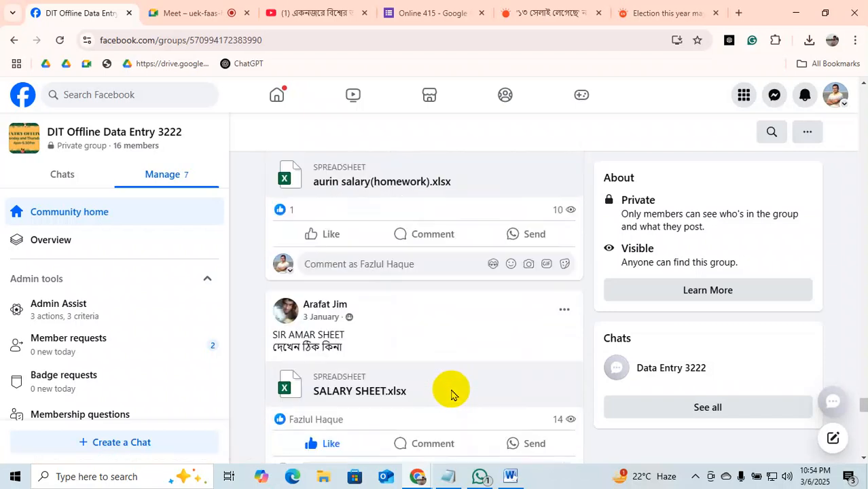
pyautogui.scroll(-5, 452, 396)
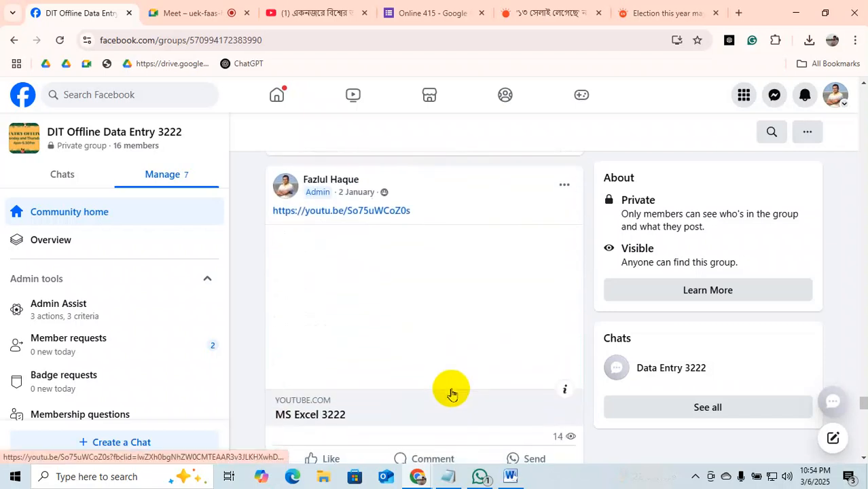
pyautogui.scroll(-15, 452, 395)
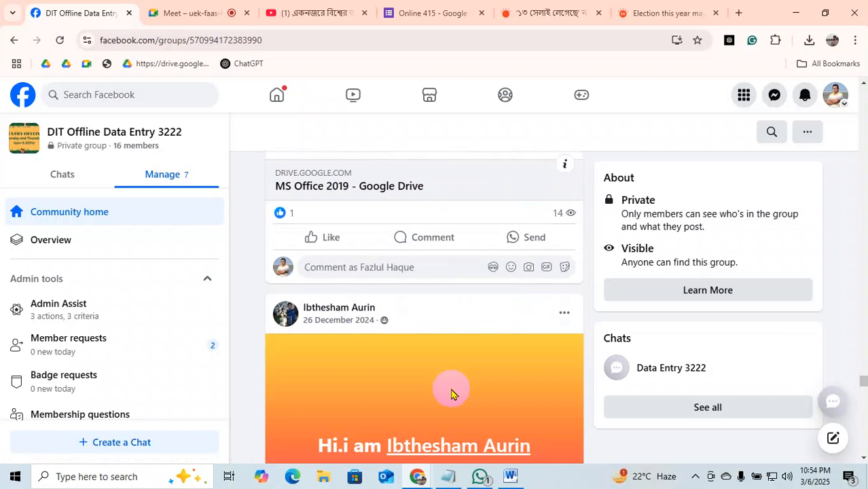
pyautogui.scroll(1, 452, 394)
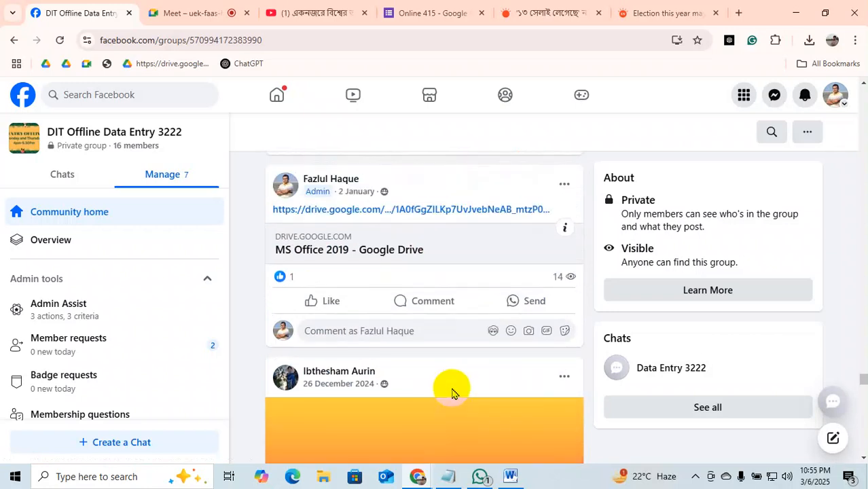
pyautogui.scroll(-9, 452, 394)
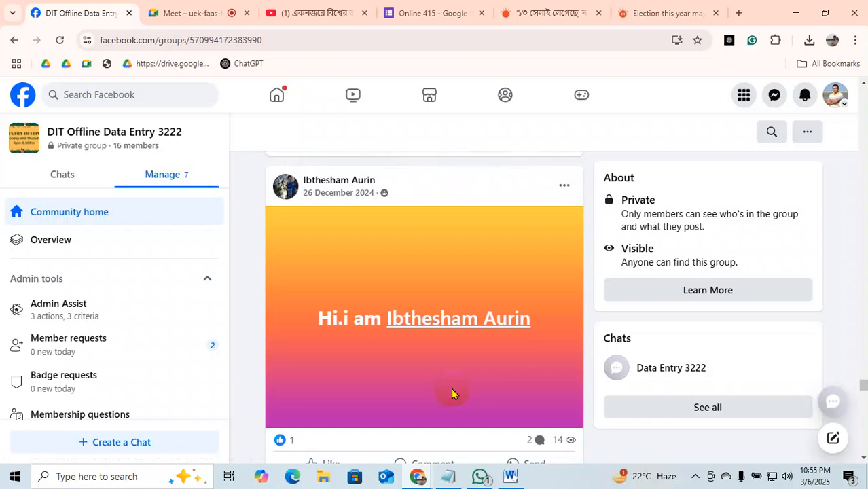
pyautogui.scroll(-9, 452, 394)
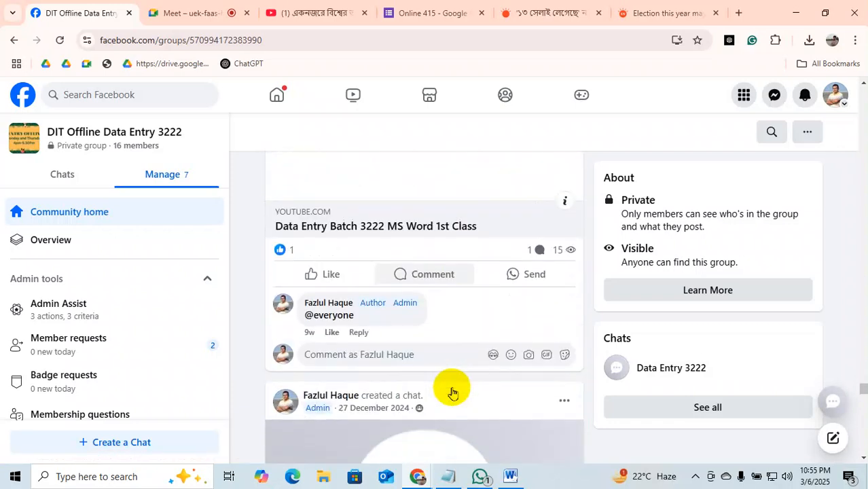
pyautogui.scroll(-3, 452, 392)
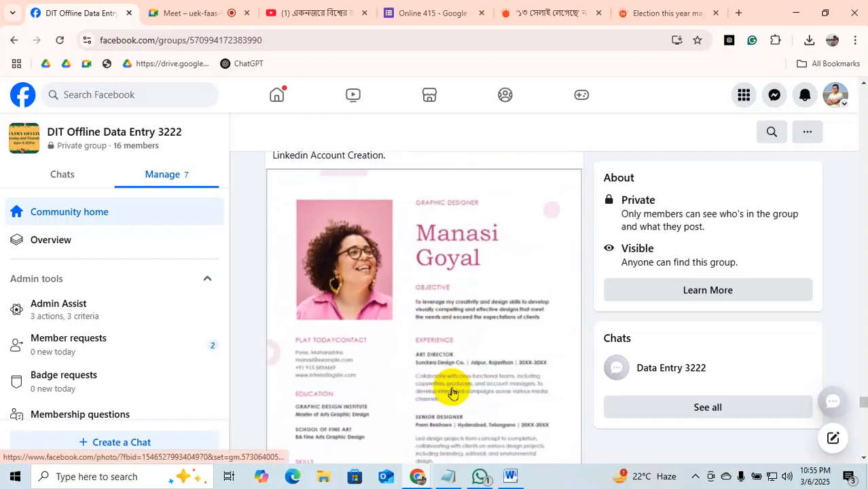
pyautogui.scroll(-3, 445, 293)
# Open the resume image, save it to Downloads, and close the photo view.
pyautogui.click(448, 300)
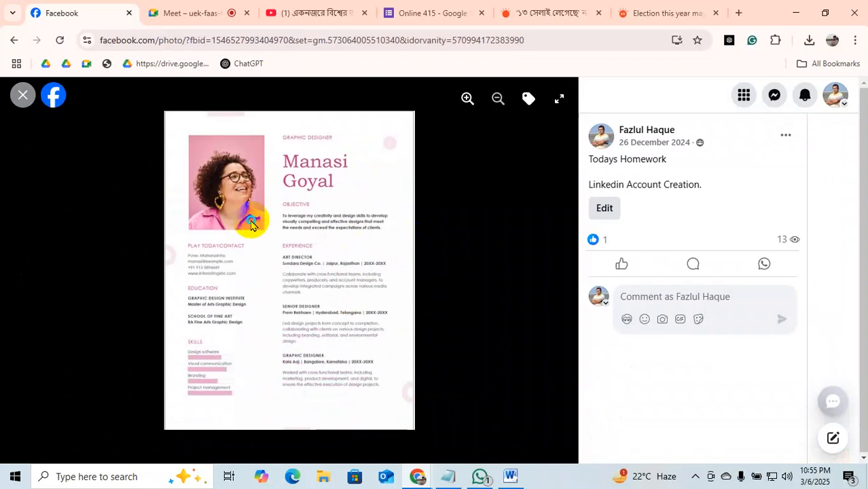
pyautogui.rightClick(251, 224)
pyautogui.click(316, 253)
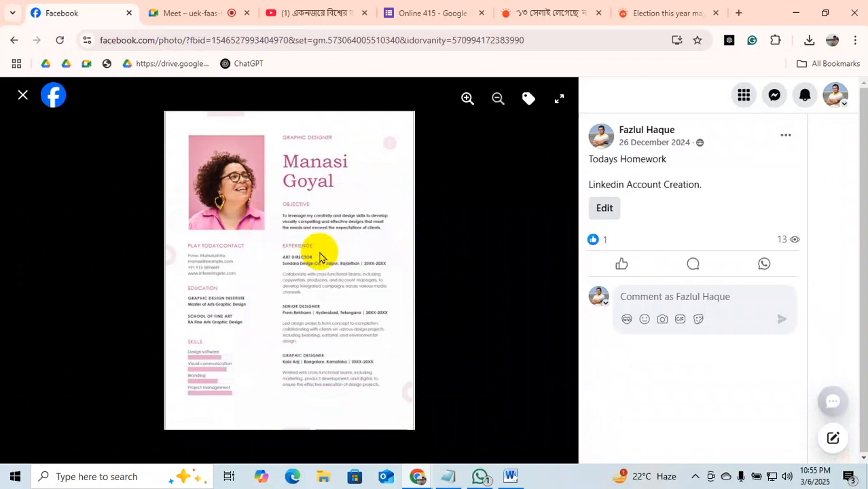
pyautogui.click(325, 285)
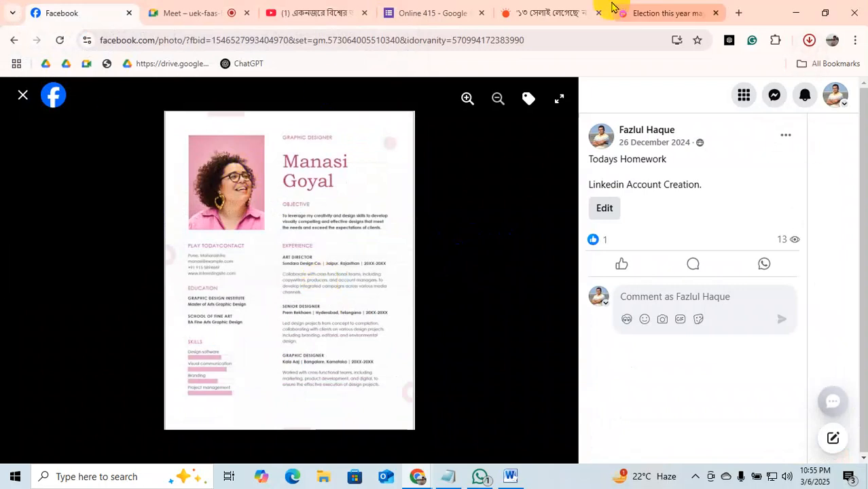
pyautogui.click(22, 95)
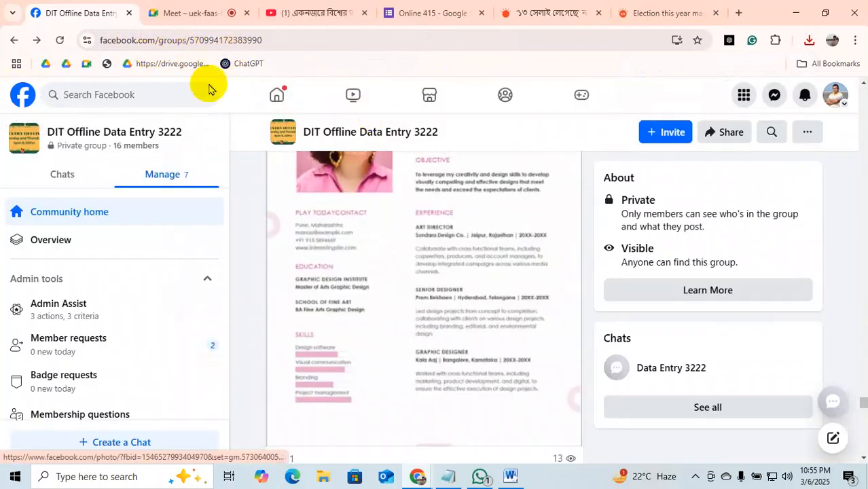
# Search for 415 and open the Advance Data Entry Batch 415 group.
pyautogui.click(150, 94)
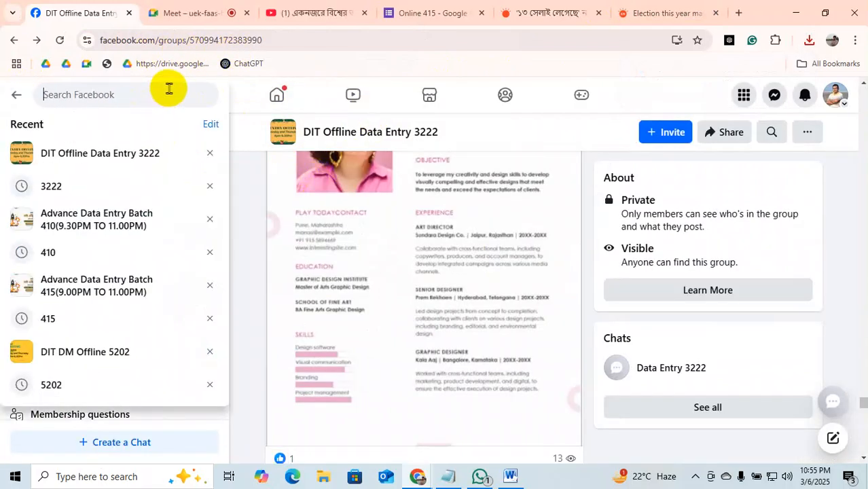
pyautogui.write('415')
pyautogui.press('Return')
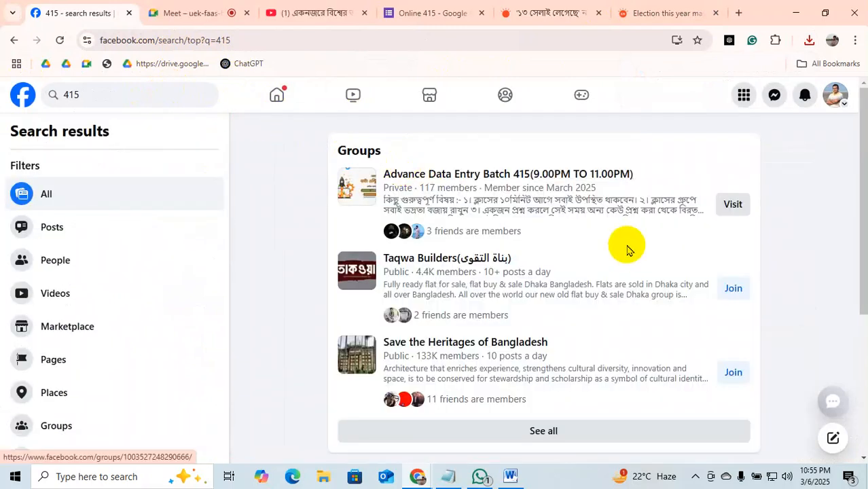
pyautogui.click(734, 206)
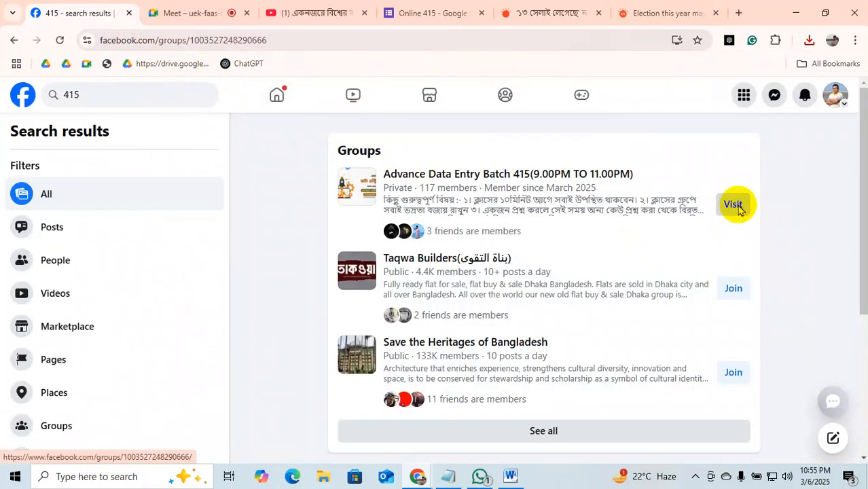
pyautogui.scroll(-2, 336, 310)
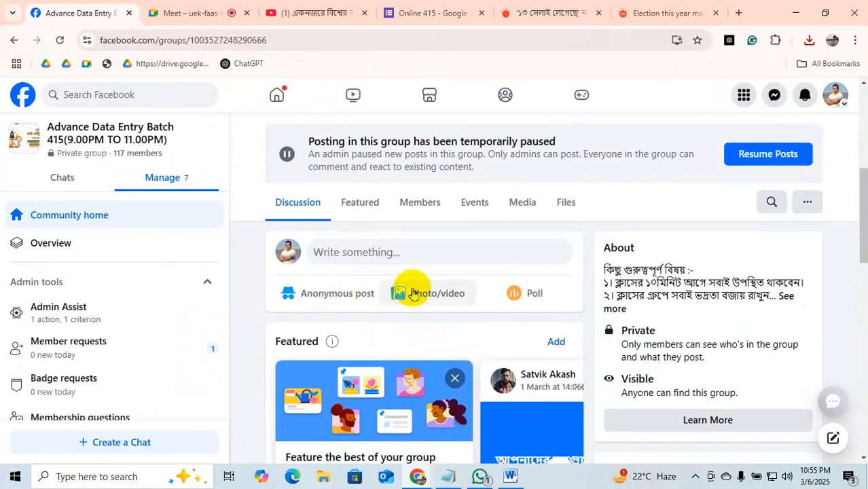
# Publish a new group post with the resume image from Downloads attached.
pyautogui.click(409, 252)
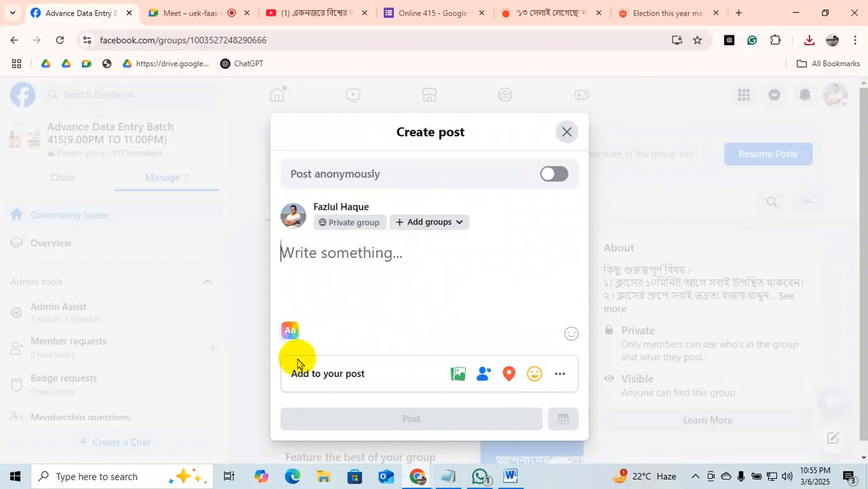
pyautogui.click(459, 373)
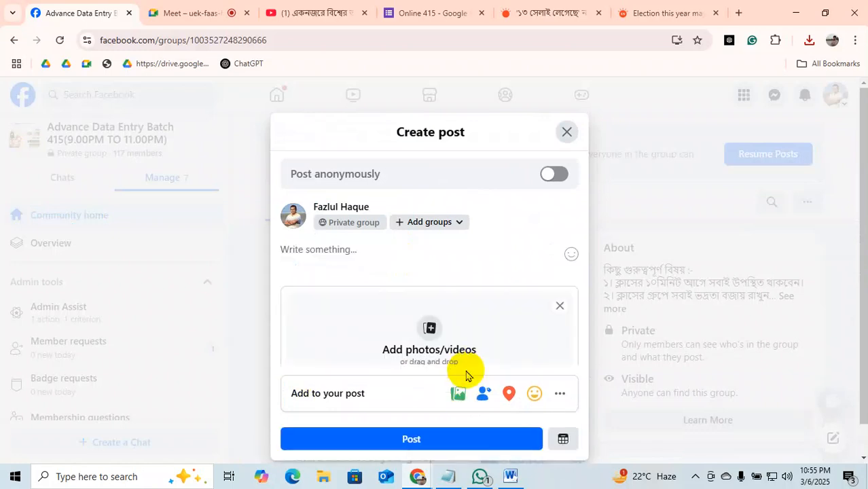
pyautogui.click(435, 351)
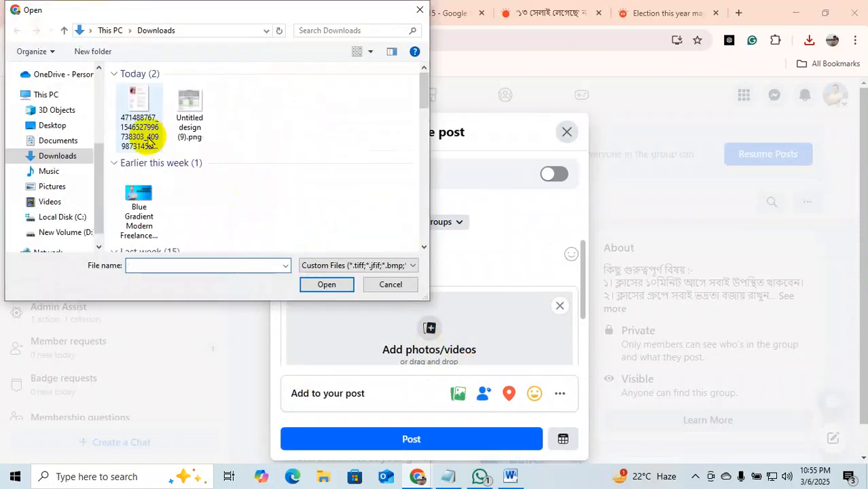
pyautogui.click(138, 103)
pyautogui.click(328, 286)
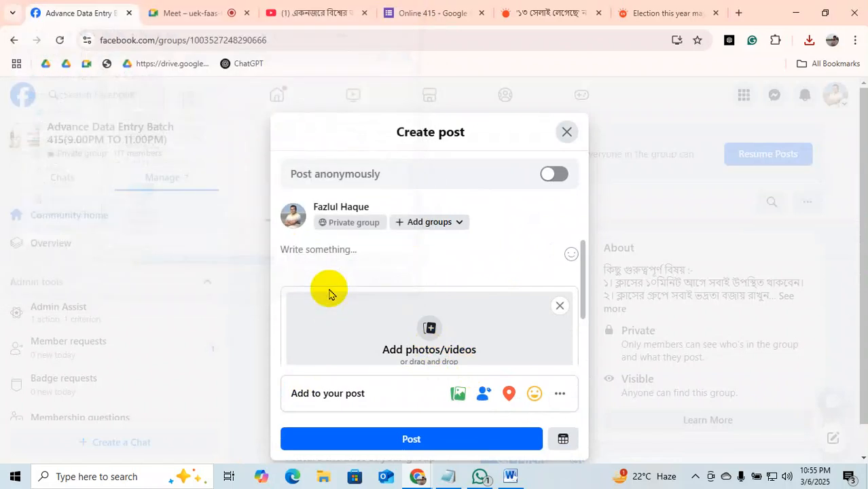
pyautogui.scroll(-5, 452, 310)
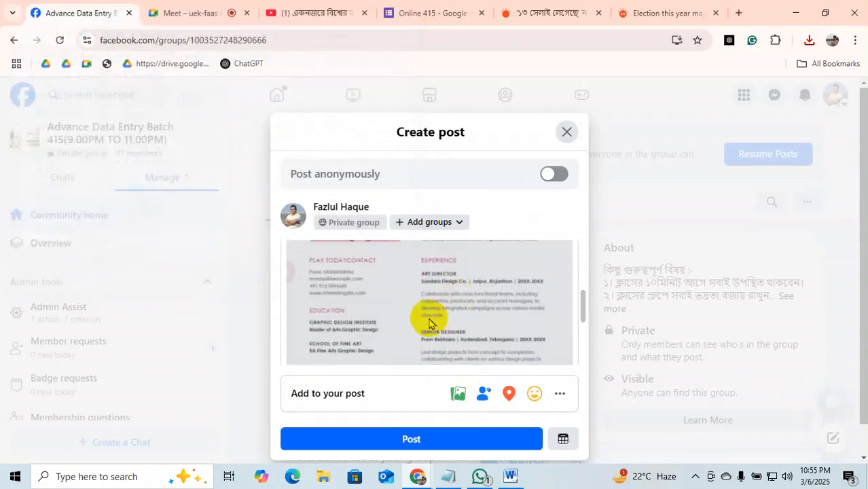
pyautogui.scroll(3, 430, 320)
pyautogui.scroll(-5, 430, 320)
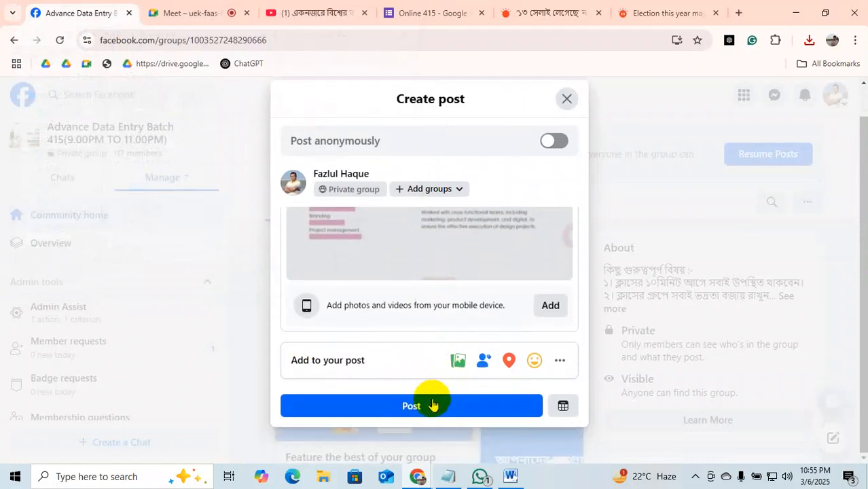
pyautogui.click(431, 405)
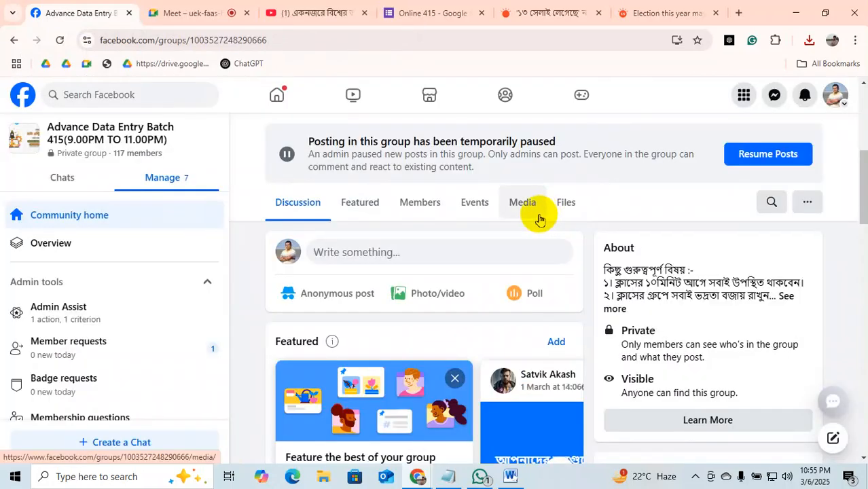
# Edit the resume post to add the caption 'Home work.', save it, and return to Meet.
pyautogui.scroll(-3, 364, 341)
pyautogui.scroll(-3, 363, 341)
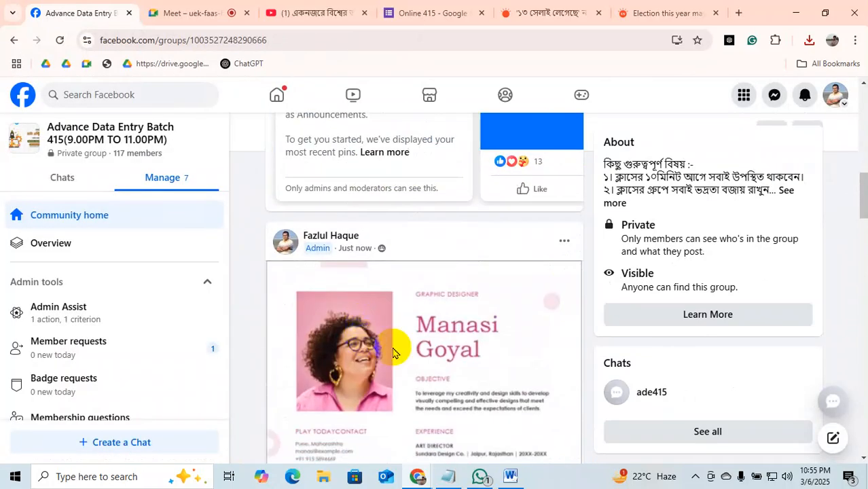
pyautogui.click(564, 242)
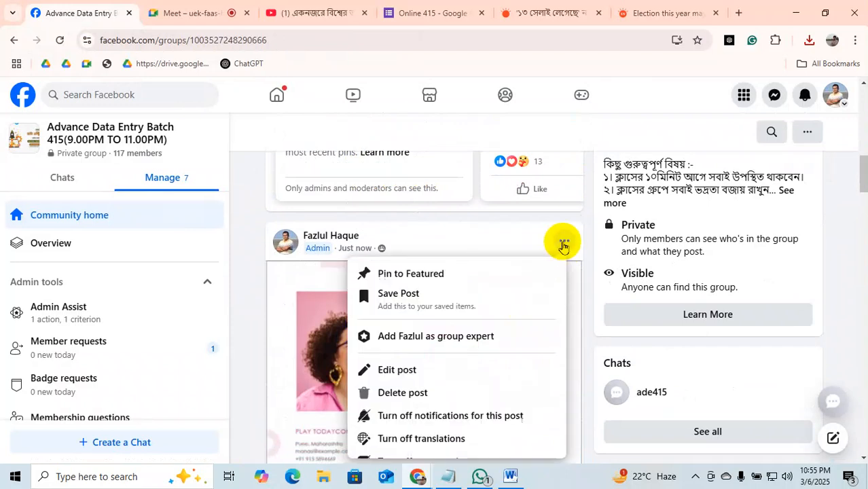
pyautogui.click(394, 372)
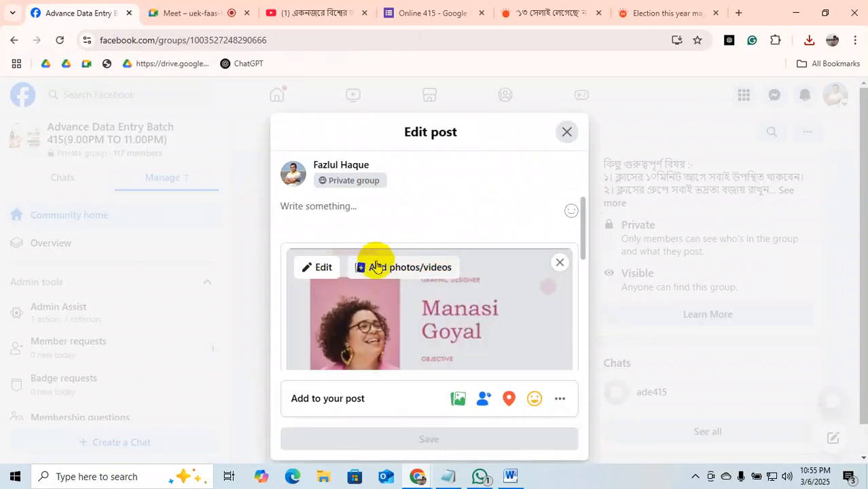
pyautogui.write('Home work.')
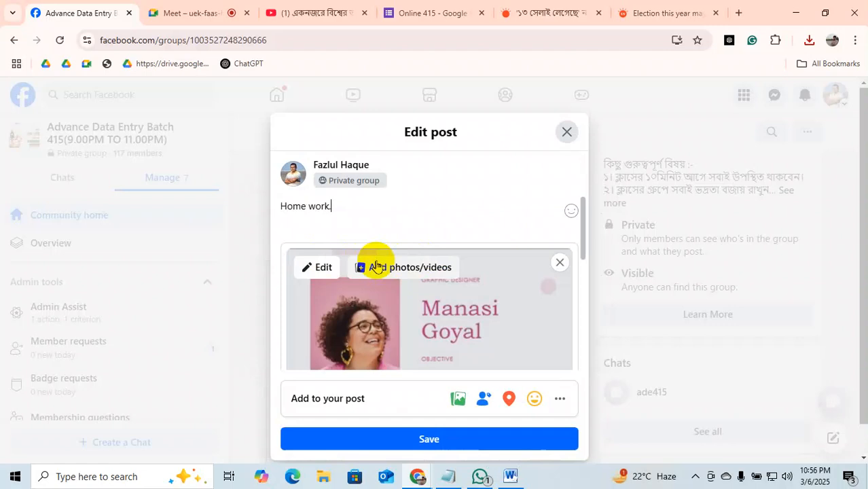
pyautogui.click(461, 440)
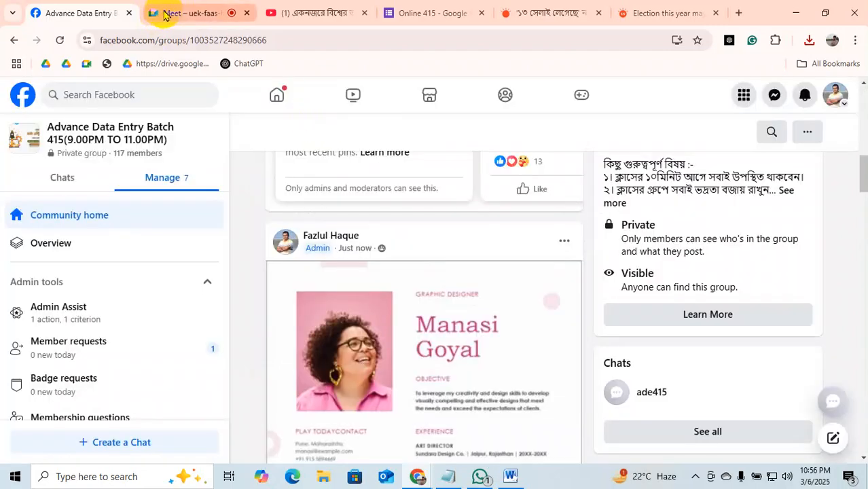
pyautogui.click(170, 13)
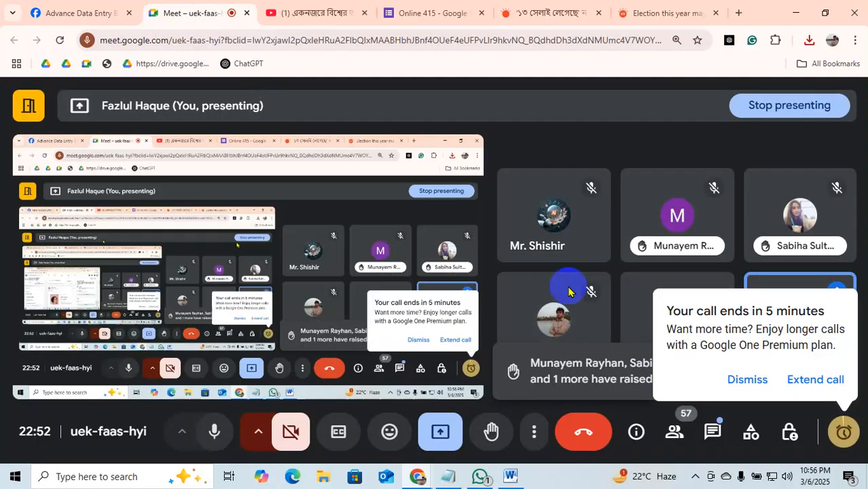
# Check the Online 415 Forms and Meet tabs, then return to the Batch 415 Facebook feed.
pyautogui.click(423, 15)
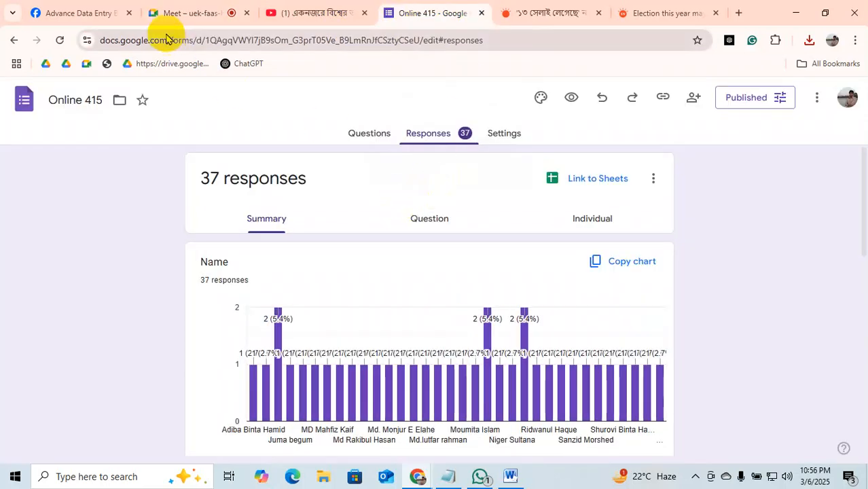
pyautogui.click(180, 18)
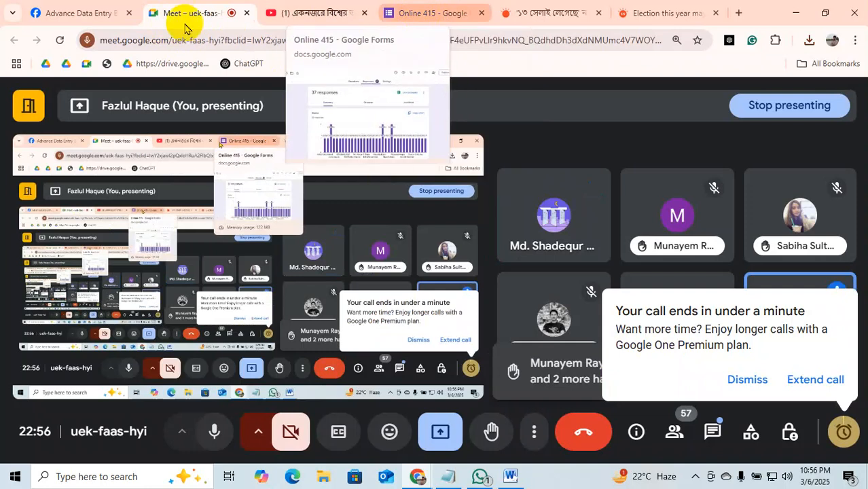
pyautogui.click(66, 18)
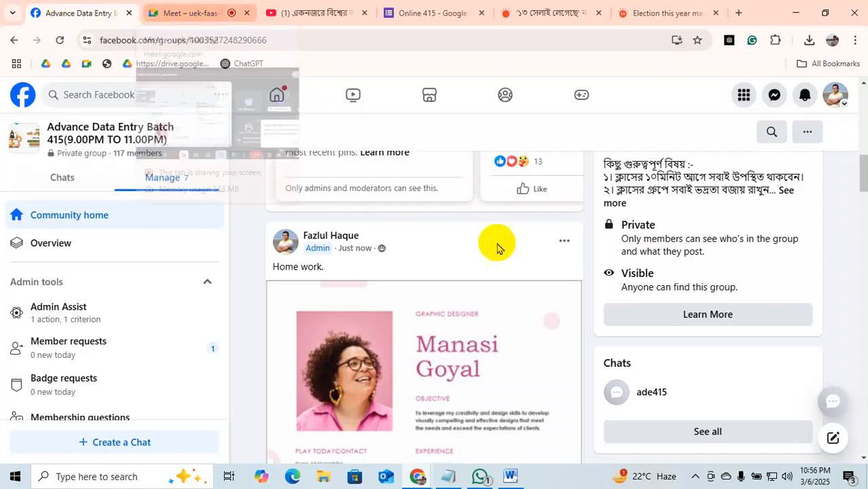
pyautogui.scroll(2, 483, 362)
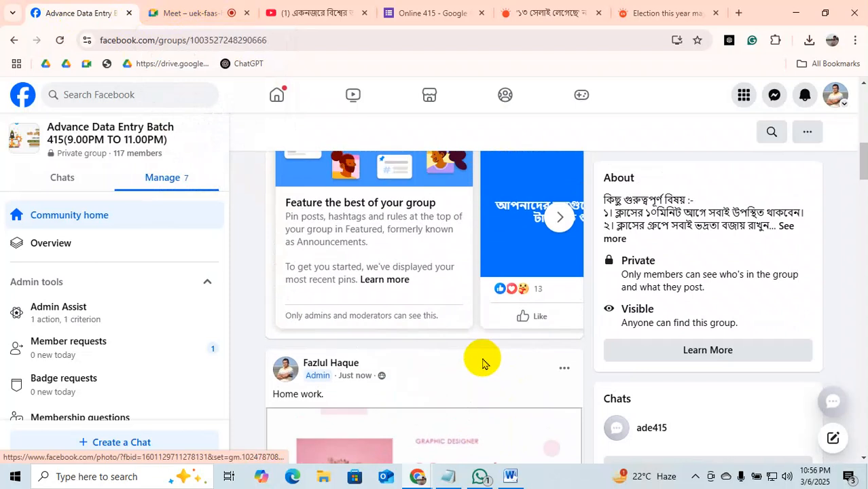
pyautogui.scroll(1, 483, 363)
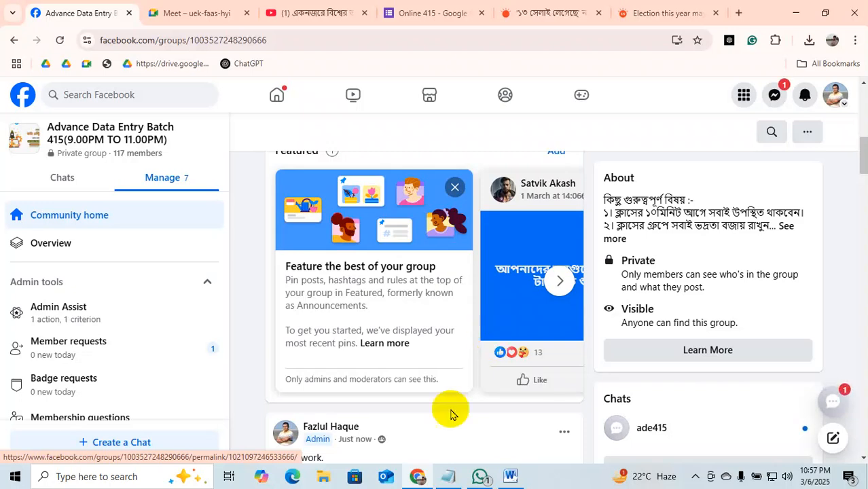
pyautogui.click(417, 476)
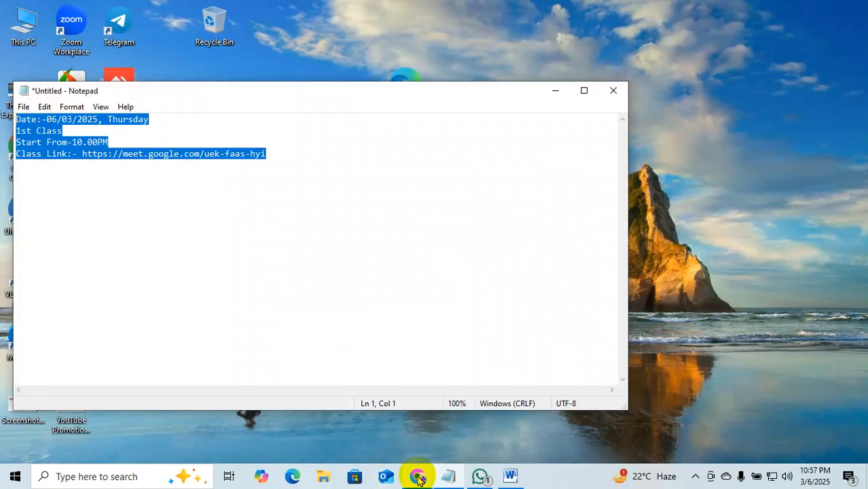
pyautogui.click(418, 476)
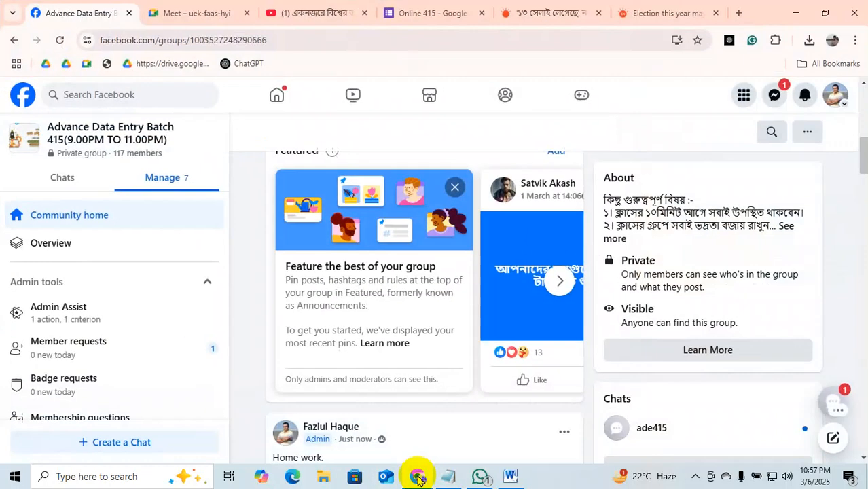
pyautogui.click(175, 11)
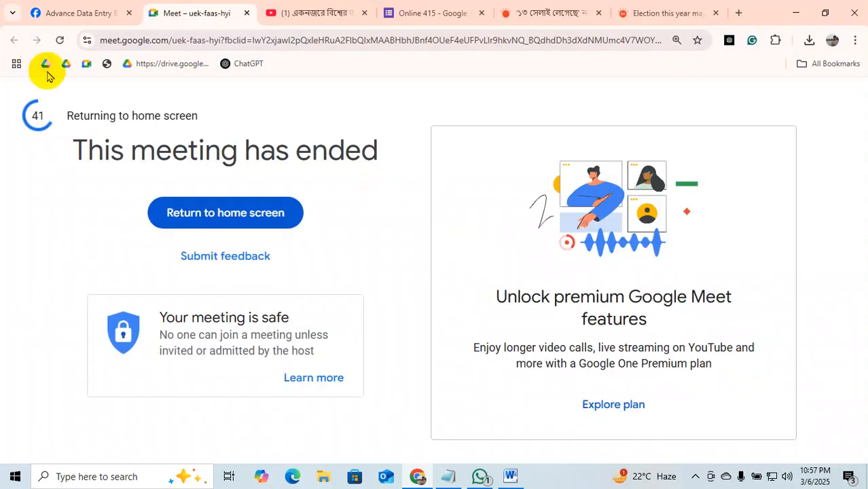
pyautogui.click(59, 12)
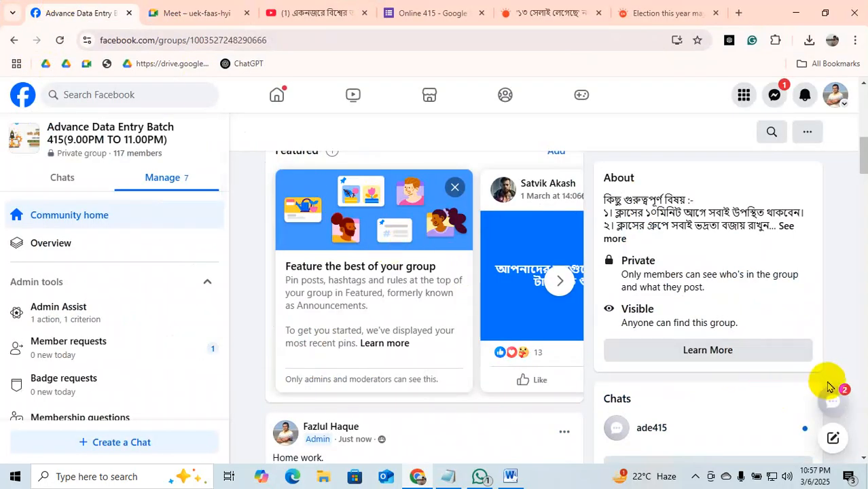